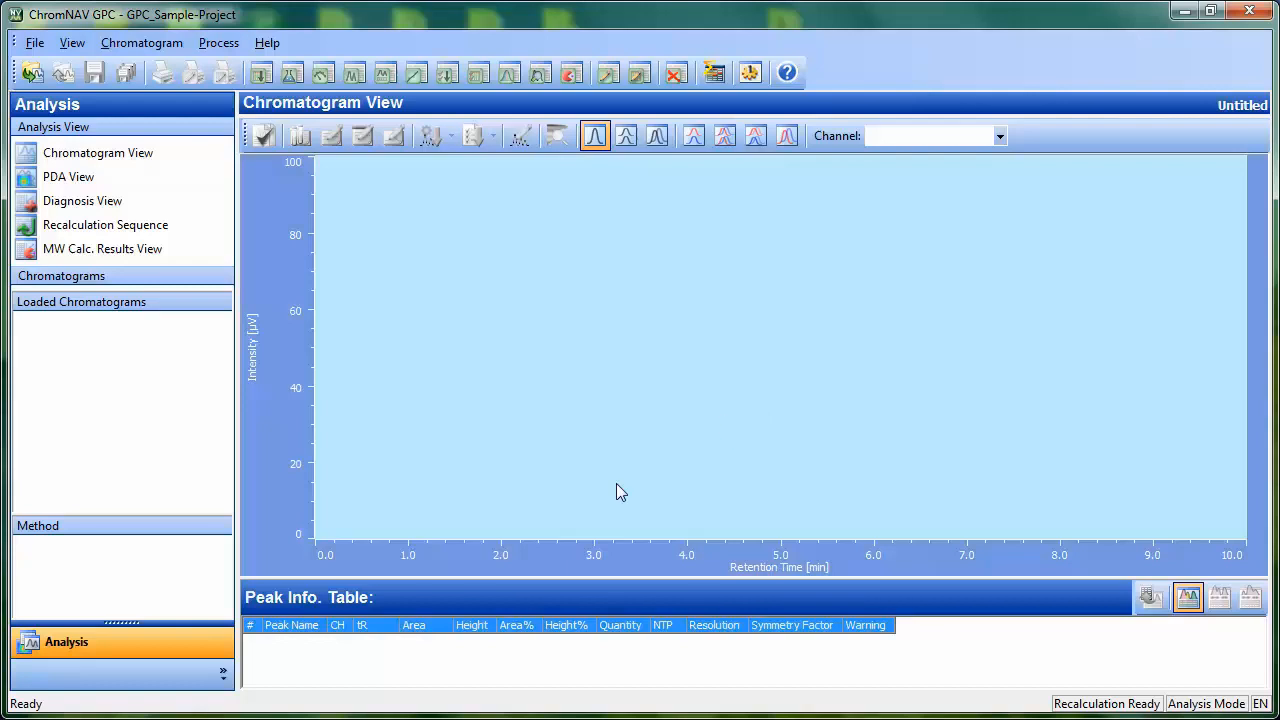
# Open the STD1_001, STD2_001 and STD3_001 chromatograms from the Polystyrene sequence together
pyautogui.click(33, 43)
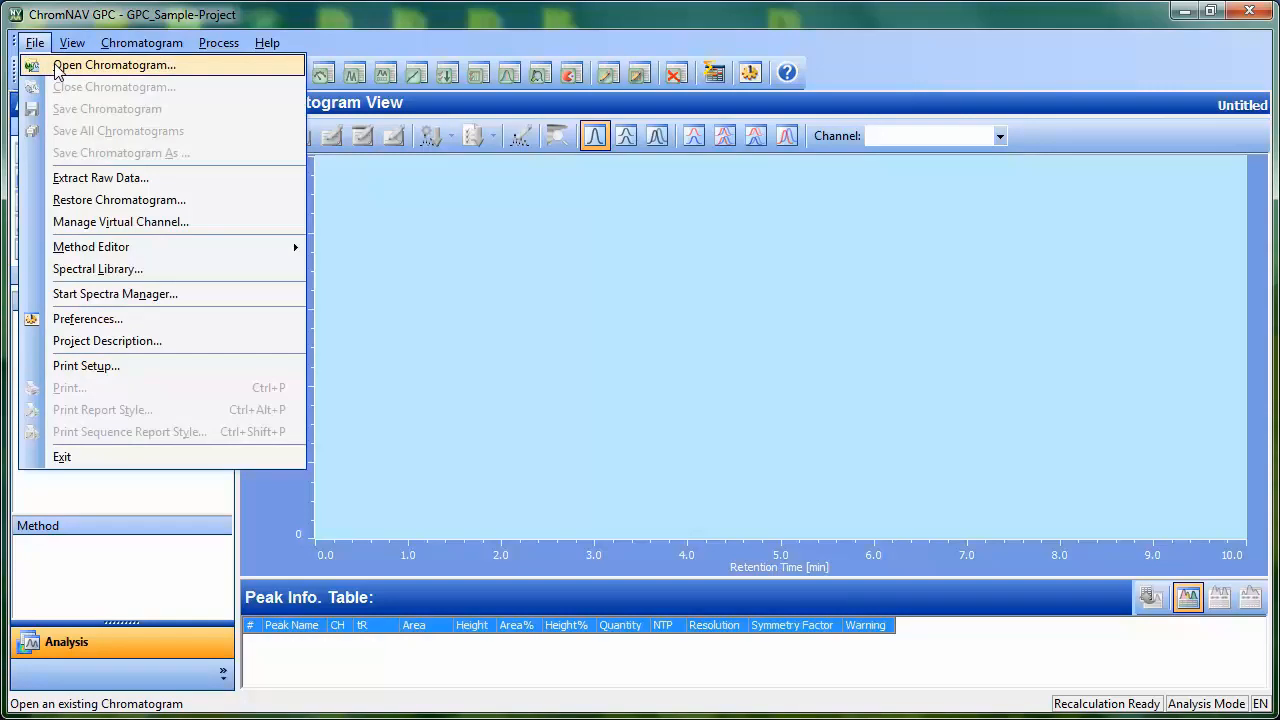
pyautogui.click(56, 65)
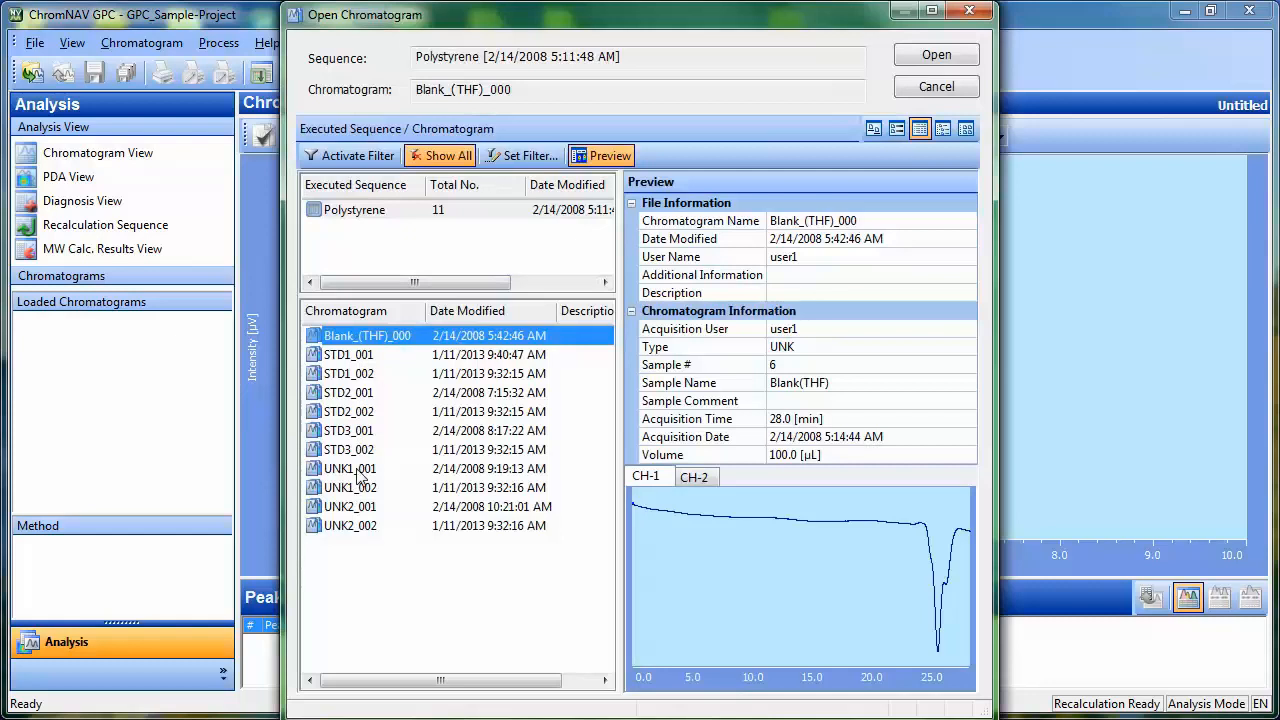
pyautogui.click(362, 357)
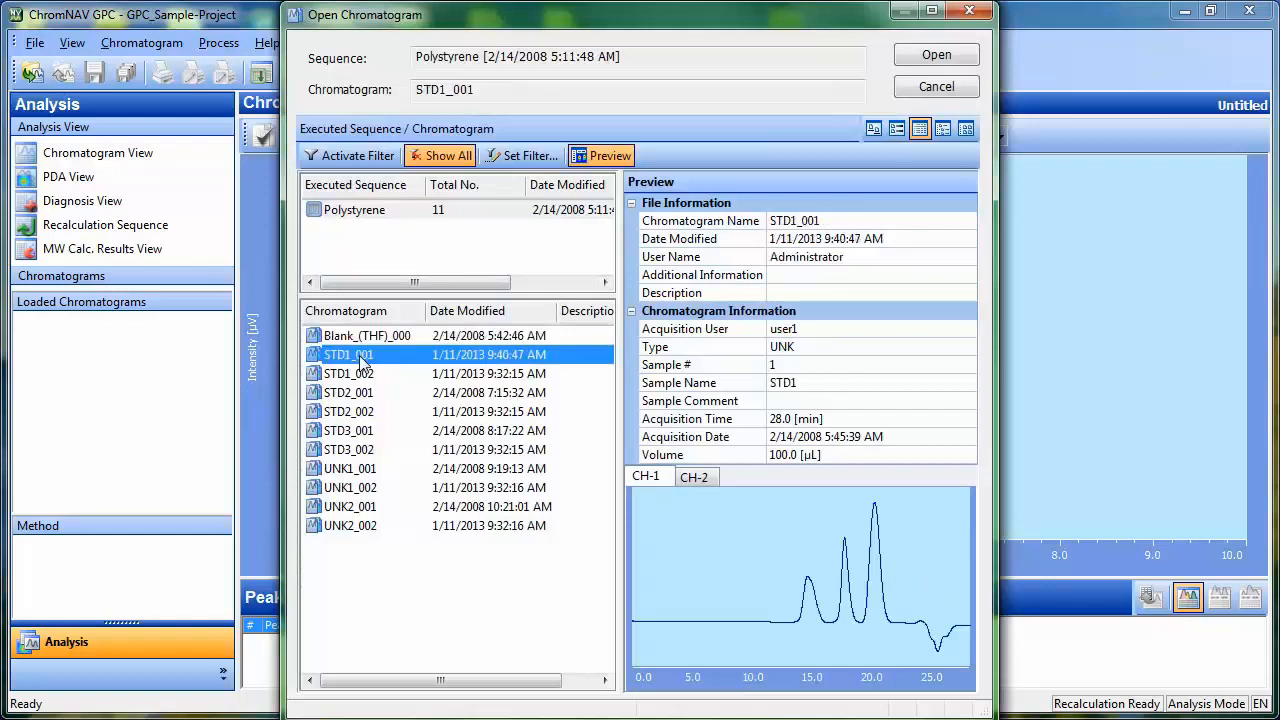
pyautogui.keyDown('ctrl'); pyautogui.click(362, 393); pyautogui.keyUp('ctrl')
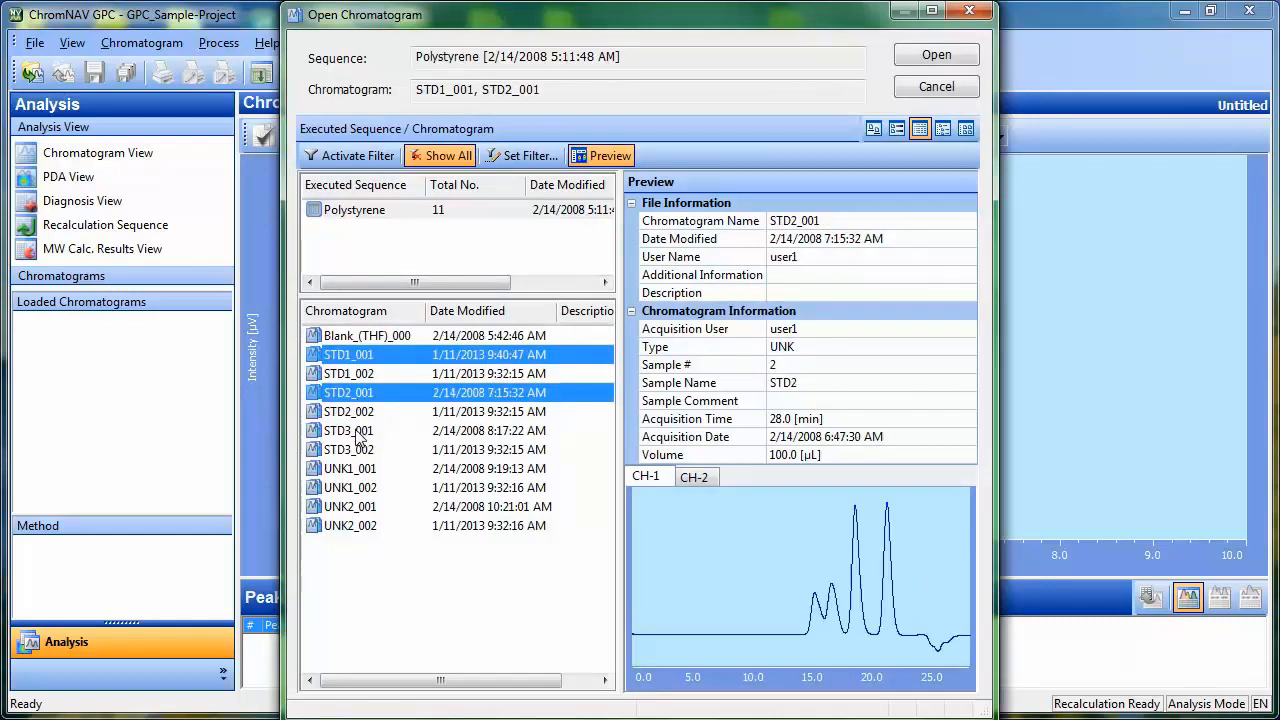
pyautogui.keyDown('ctrl'); pyautogui.click(357, 431); pyautogui.keyUp('ctrl')
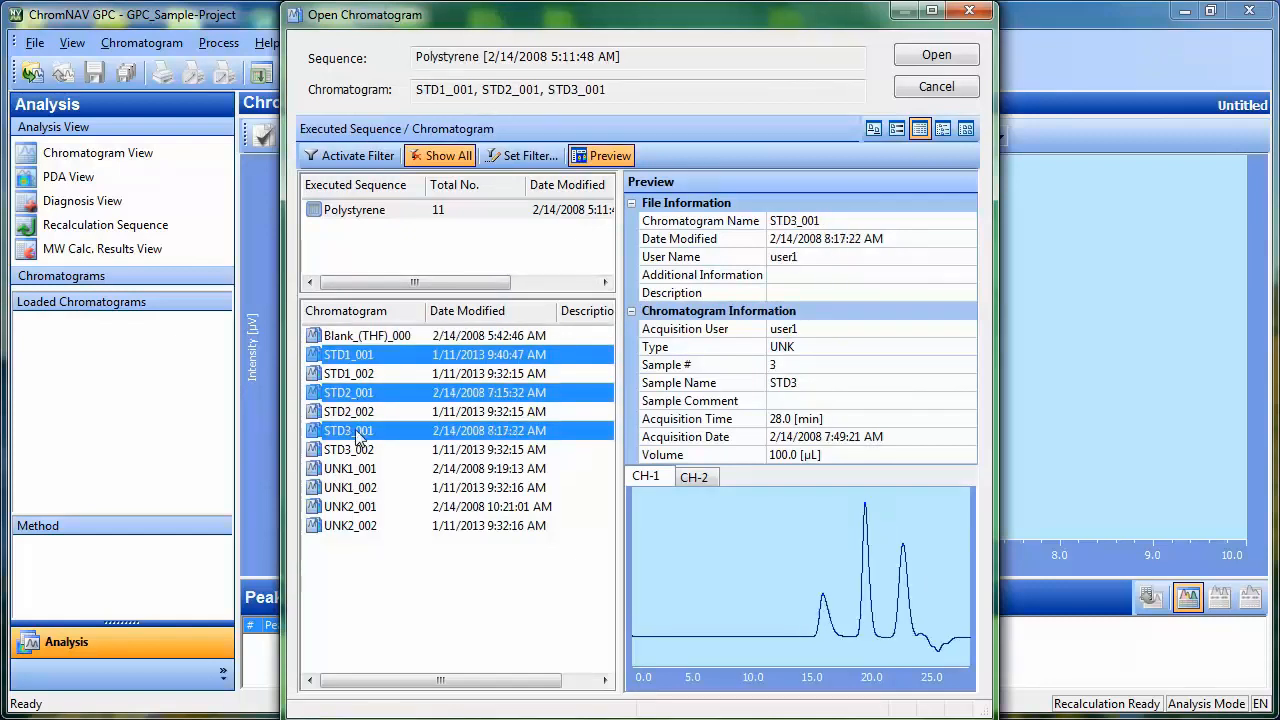
pyautogui.click(918, 66)
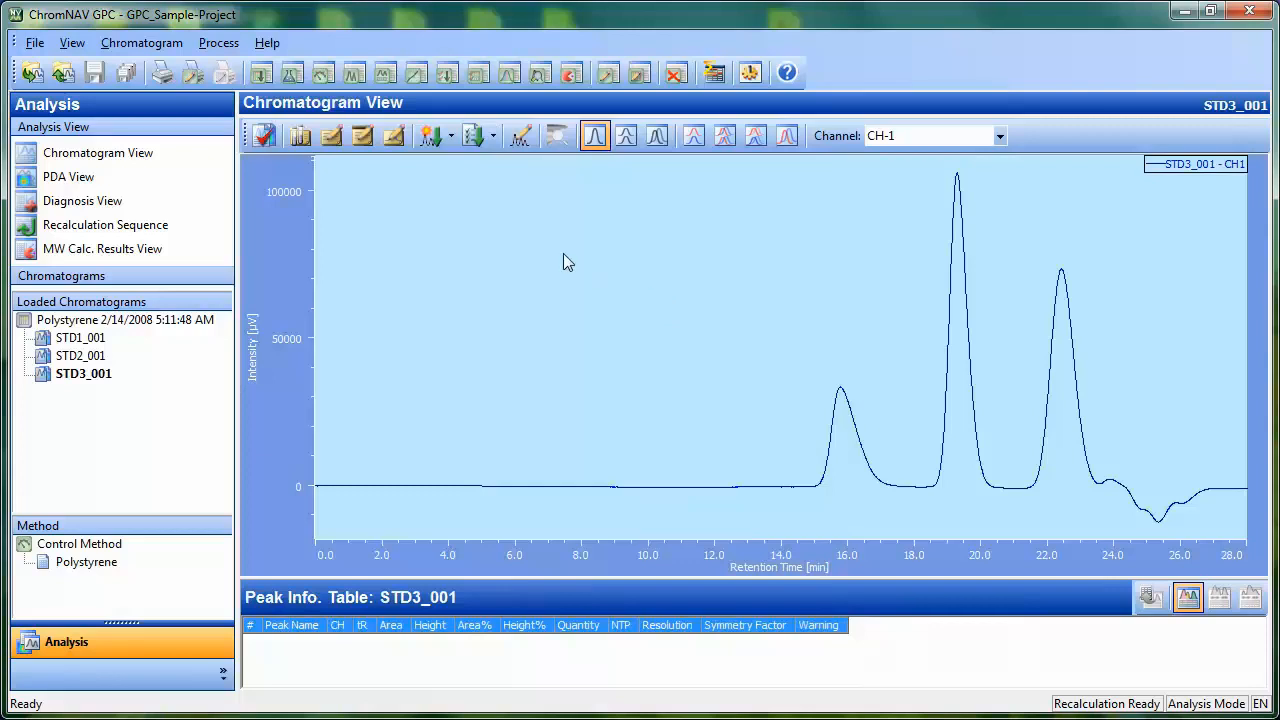
# In a new peak method for CH-1, add a Lock function from 23.6 to 27 min and run peak detection on STD3_001
pyautogui.click(352, 80)
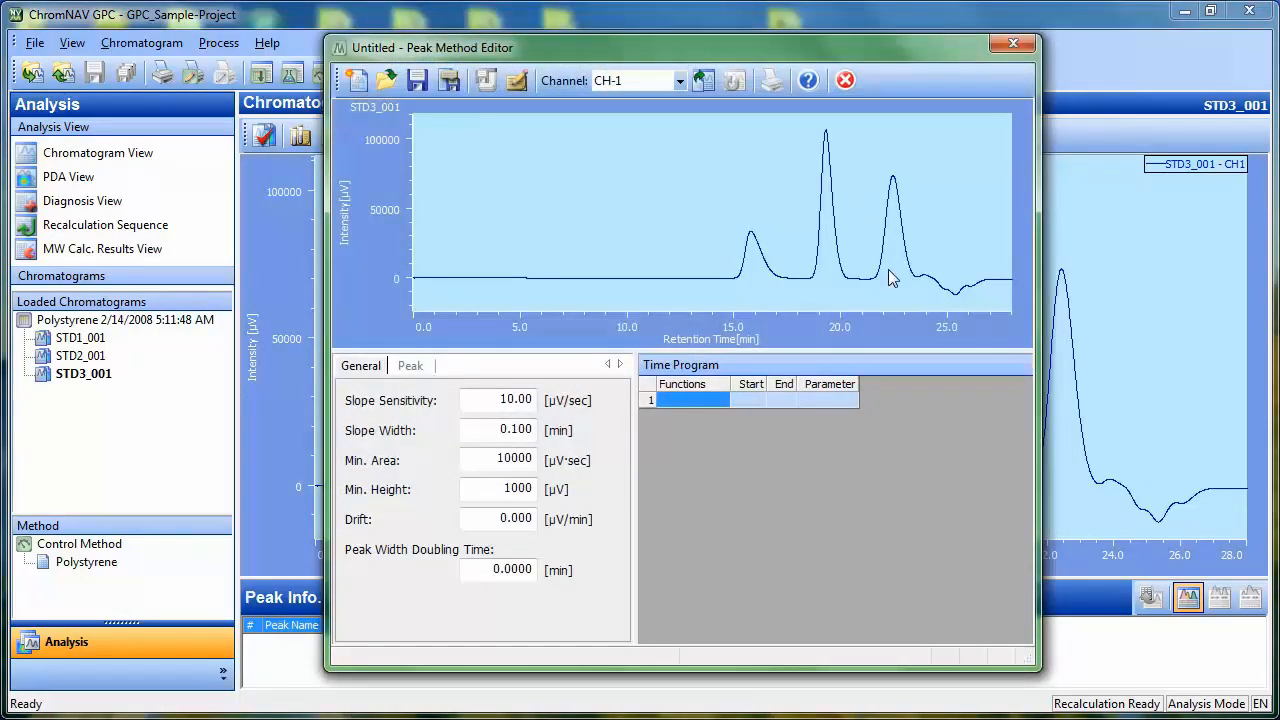
pyautogui.click(705, 82)
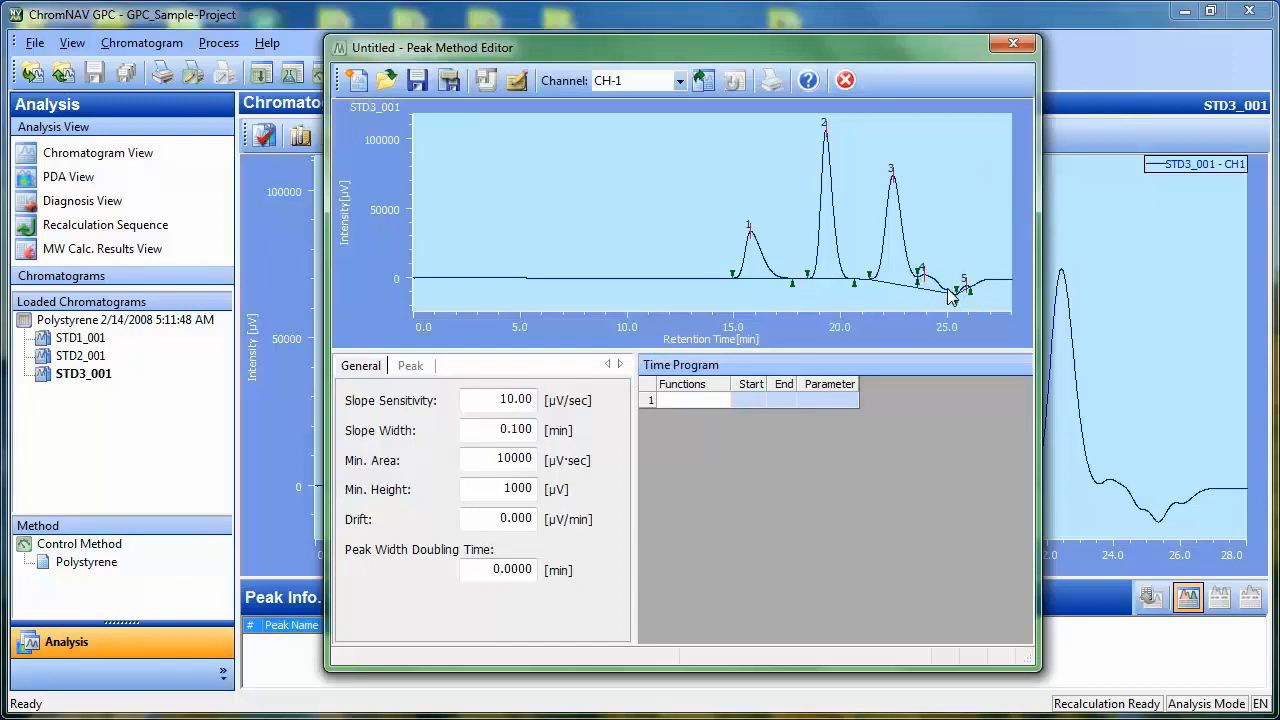
pyautogui.click(721, 399)
pyautogui.click(722, 400)
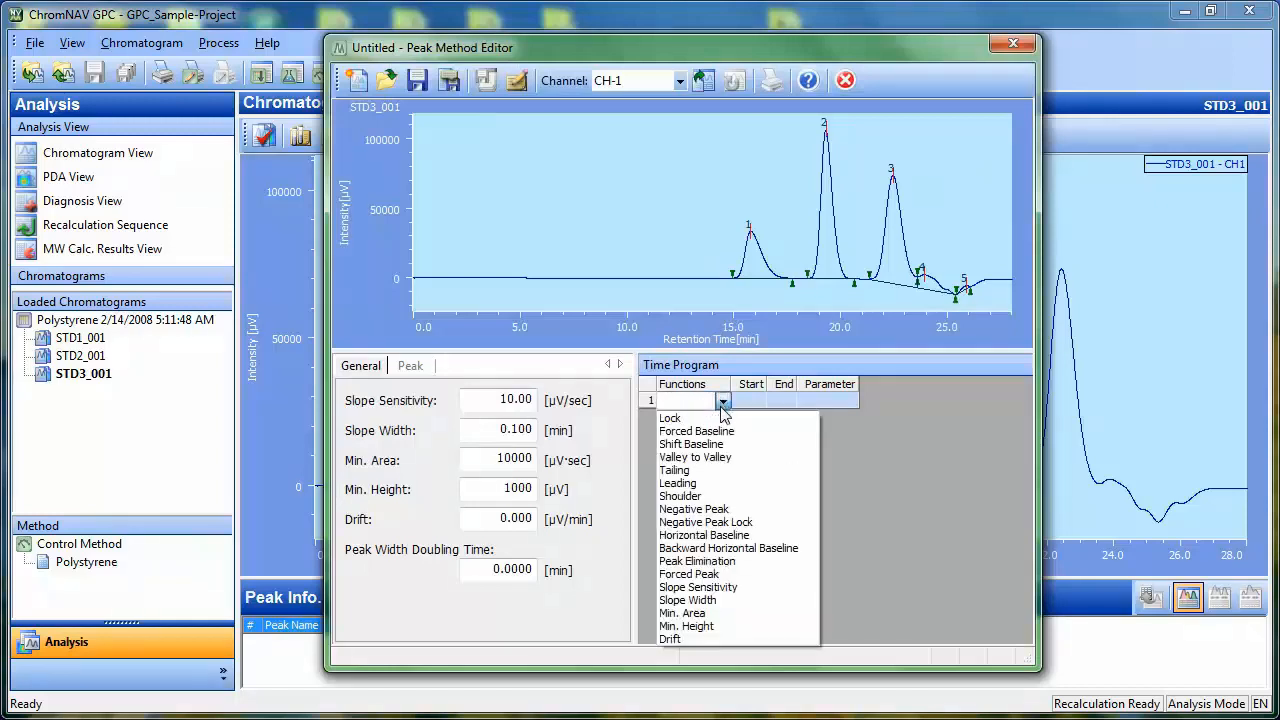
pyautogui.click(672, 418)
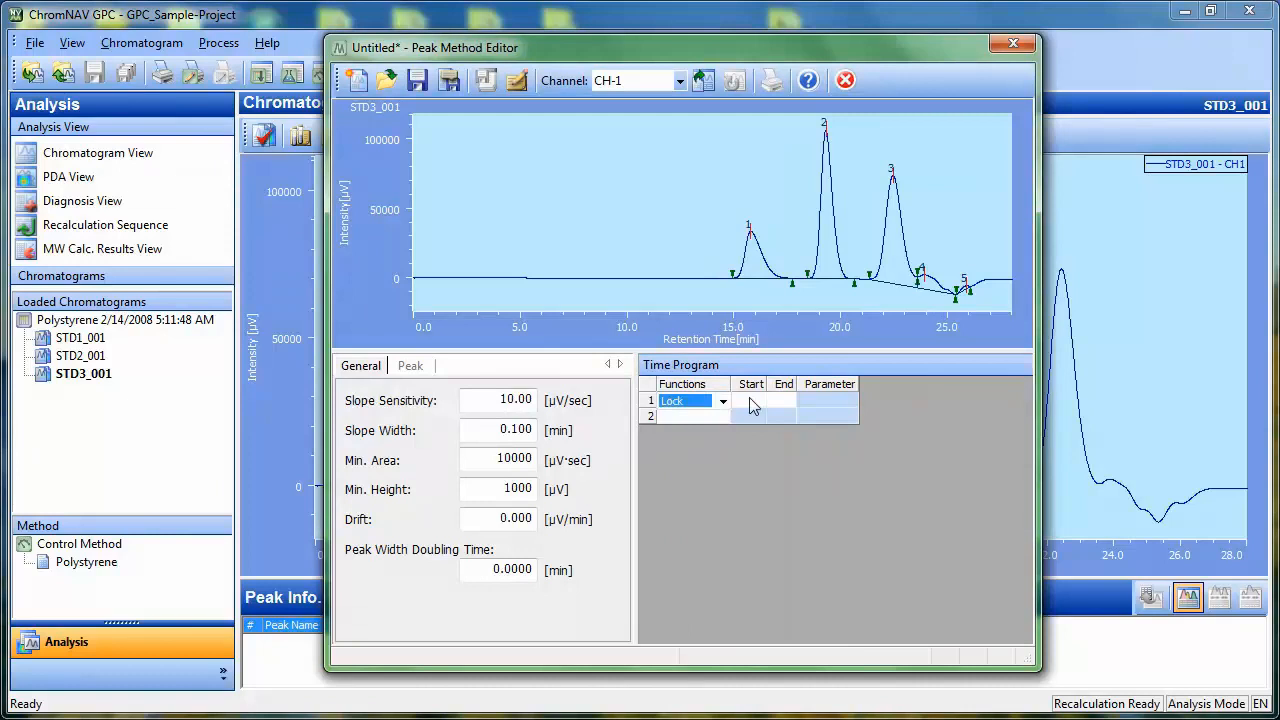
pyautogui.click(749, 399)
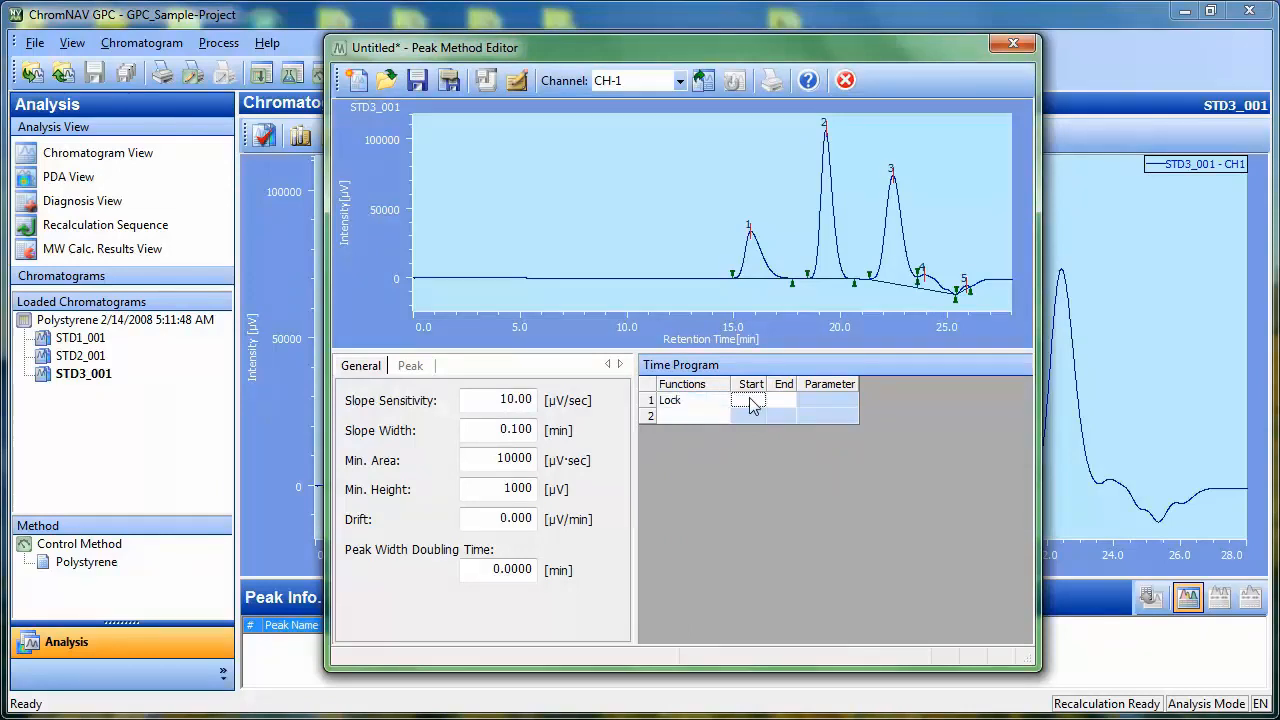
pyautogui.click(921, 285)
pyautogui.write('23.6')
pyautogui.click(780, 404)
pyautogui.write('27')
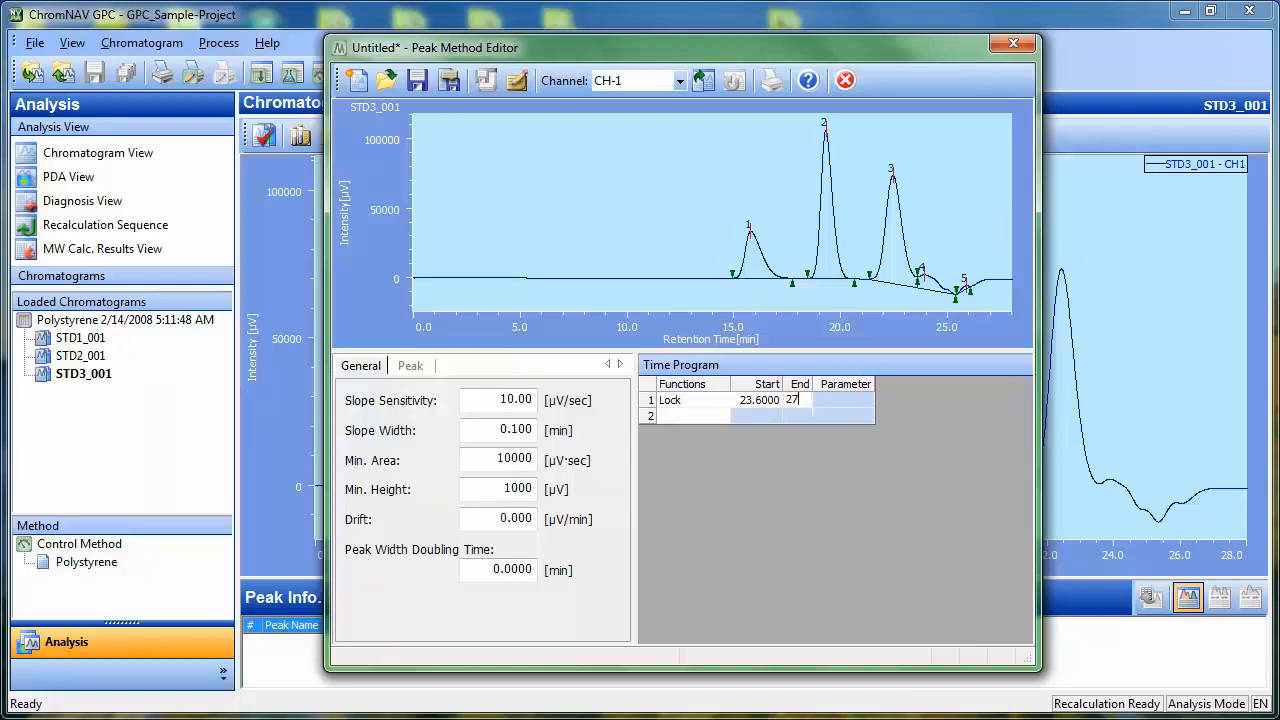
pyautogui.click(705, 86)
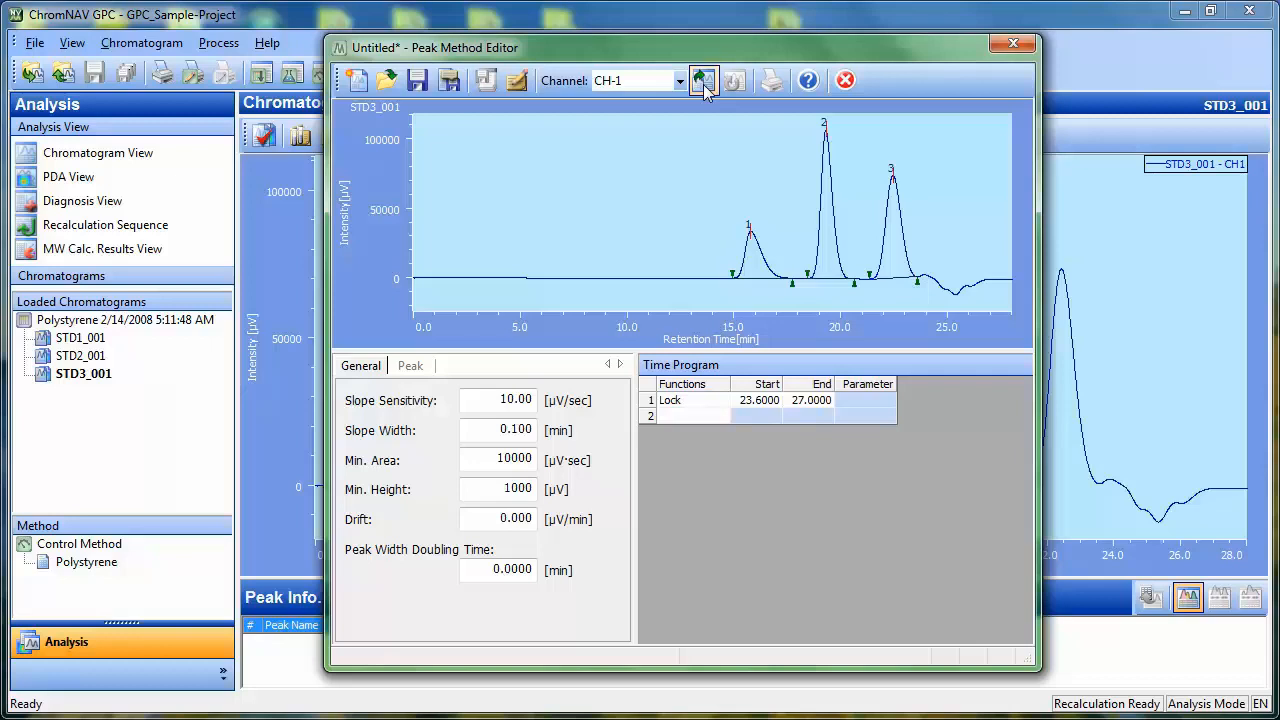
# Save the peak method as Integration and close its editor
pyautogui.click(449, 81)
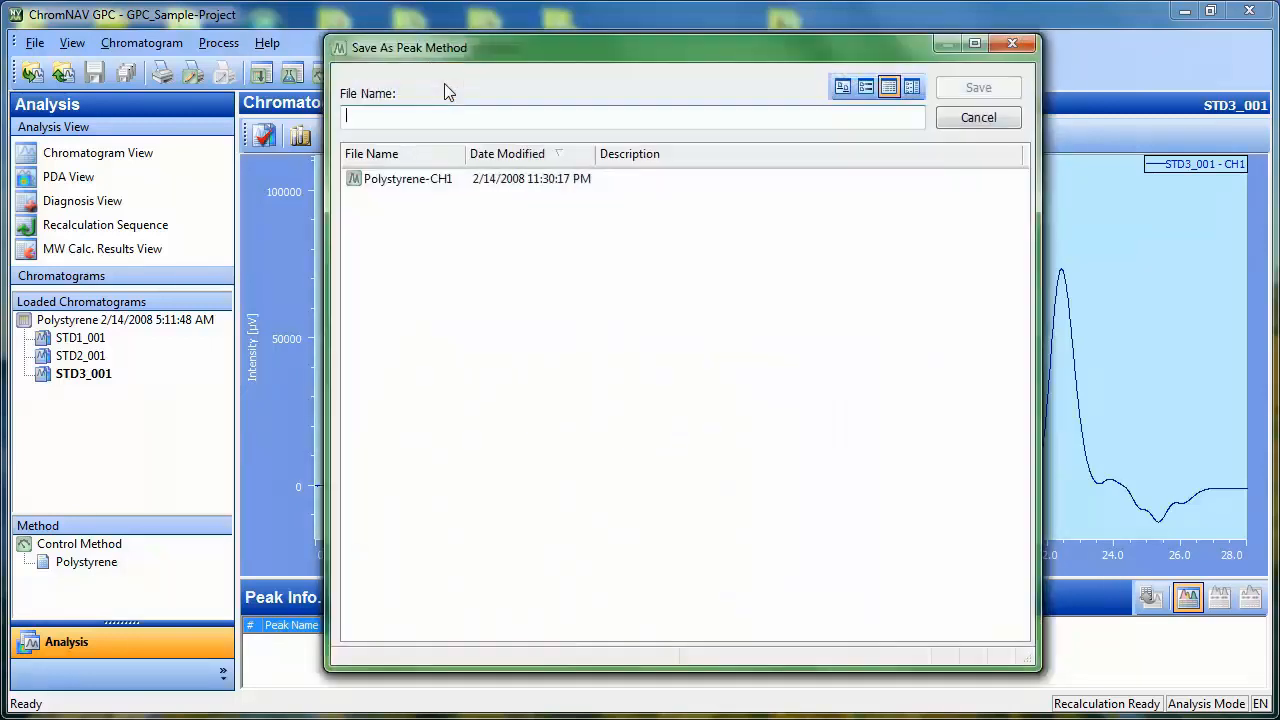
pyautogui.write('Inte')
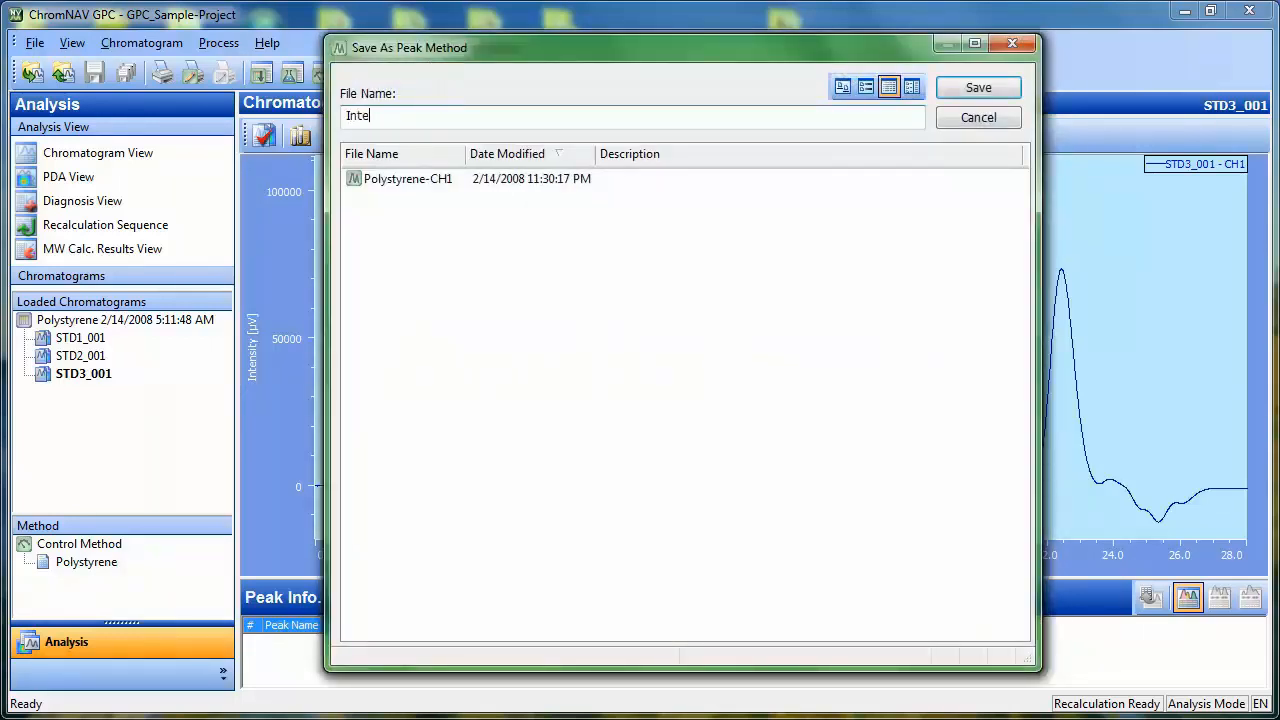
pyautogui.write('gration')
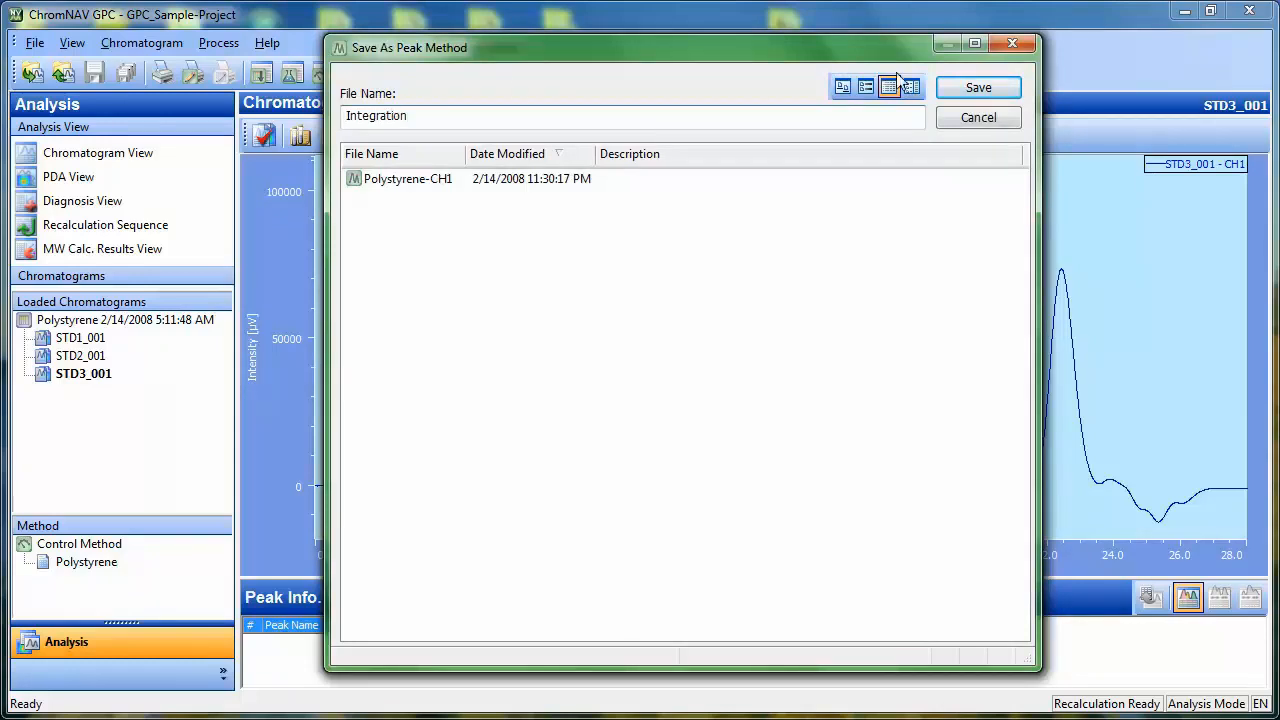
pyautogui.click(978, 88)
pyautogui.click(845, 82)
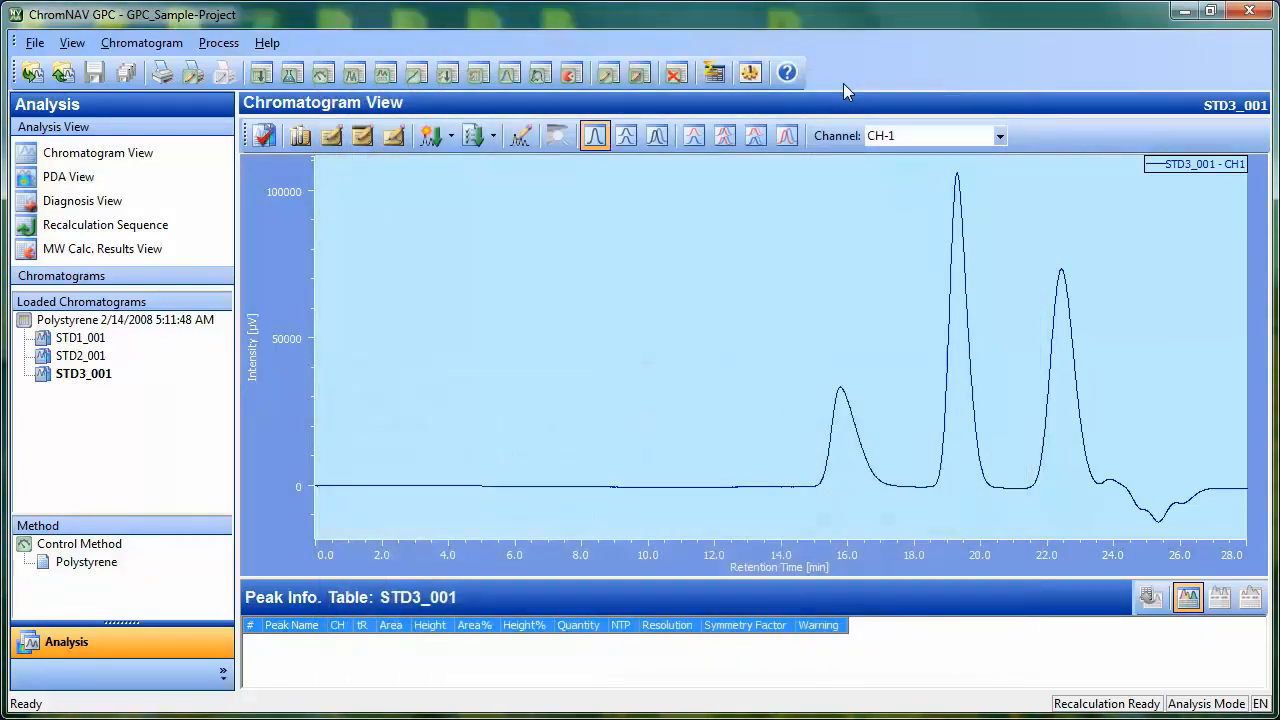
# Assign the Integration peak method to CH1 in the peak processing settings
pyautogui.click(431, 140)
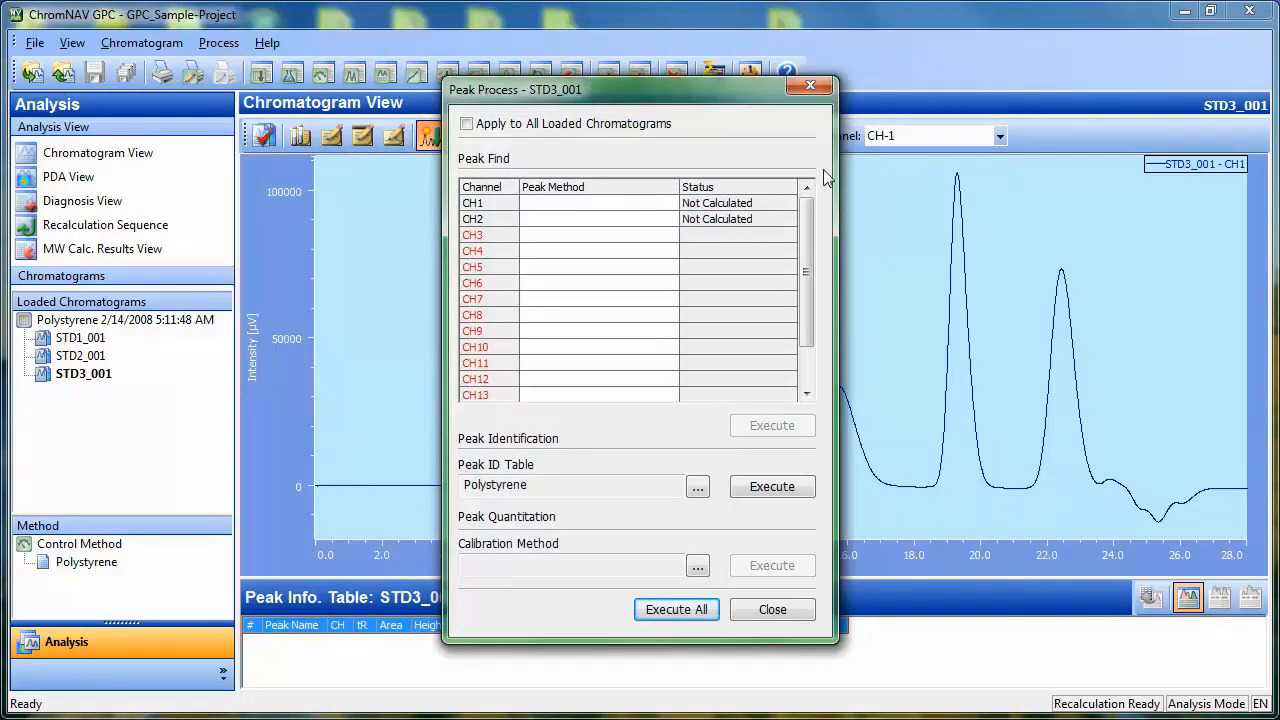
pyautogui.click(669, 205)
pyautogui.click(700, 219)
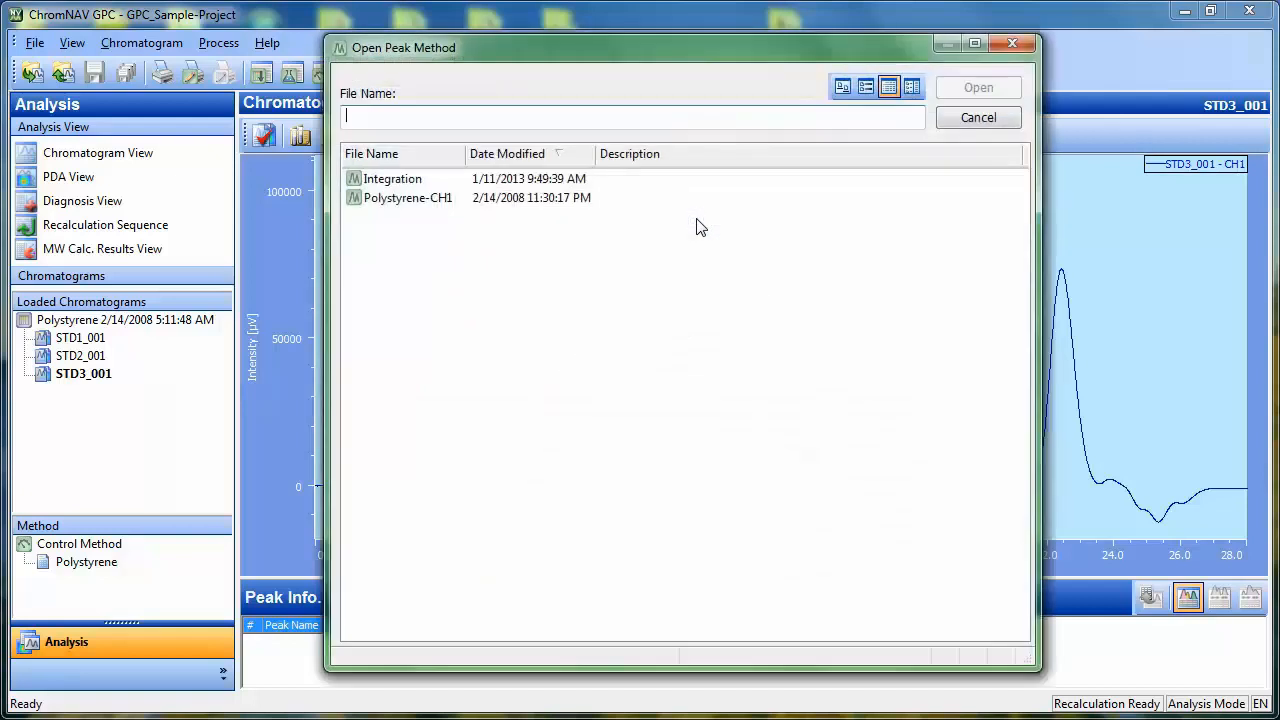
pyautogui.doubleClick(398, 181)
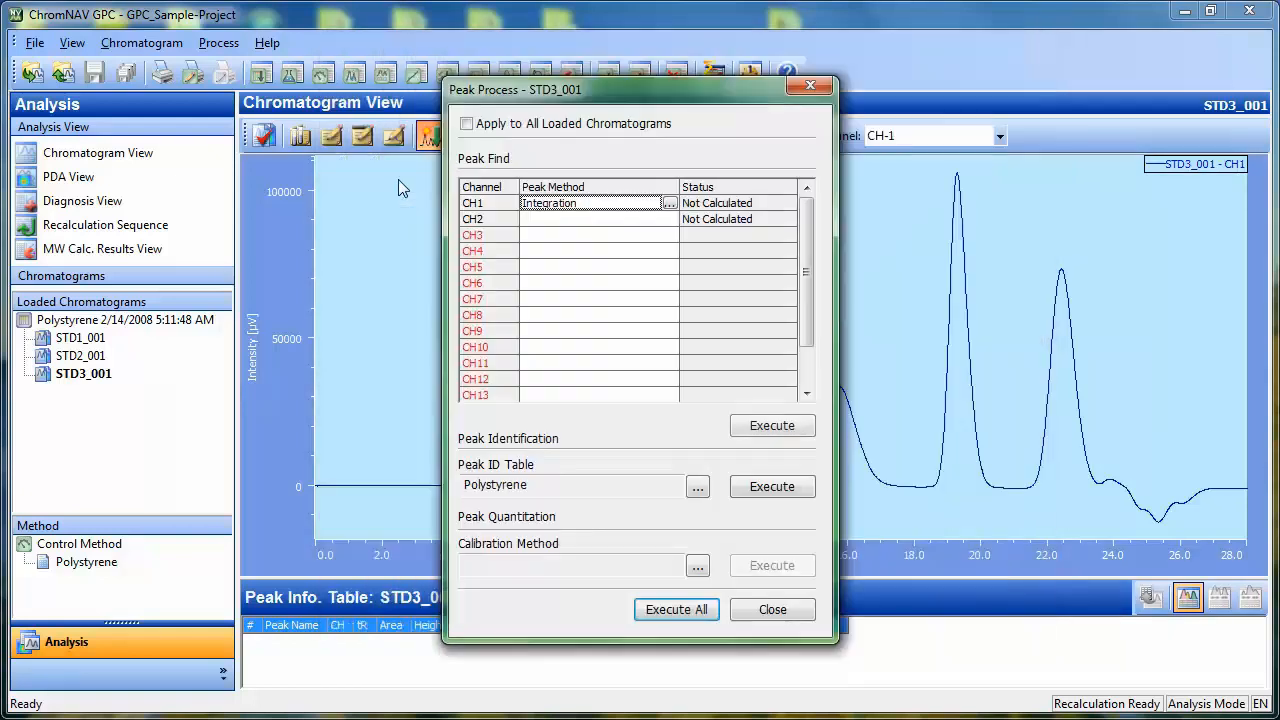
# Run Peak Find on all loaded chromatograms, agreeing to apply the method over manual peak processing, and close the peak processing dialog
pyautogui.click(466, 126)
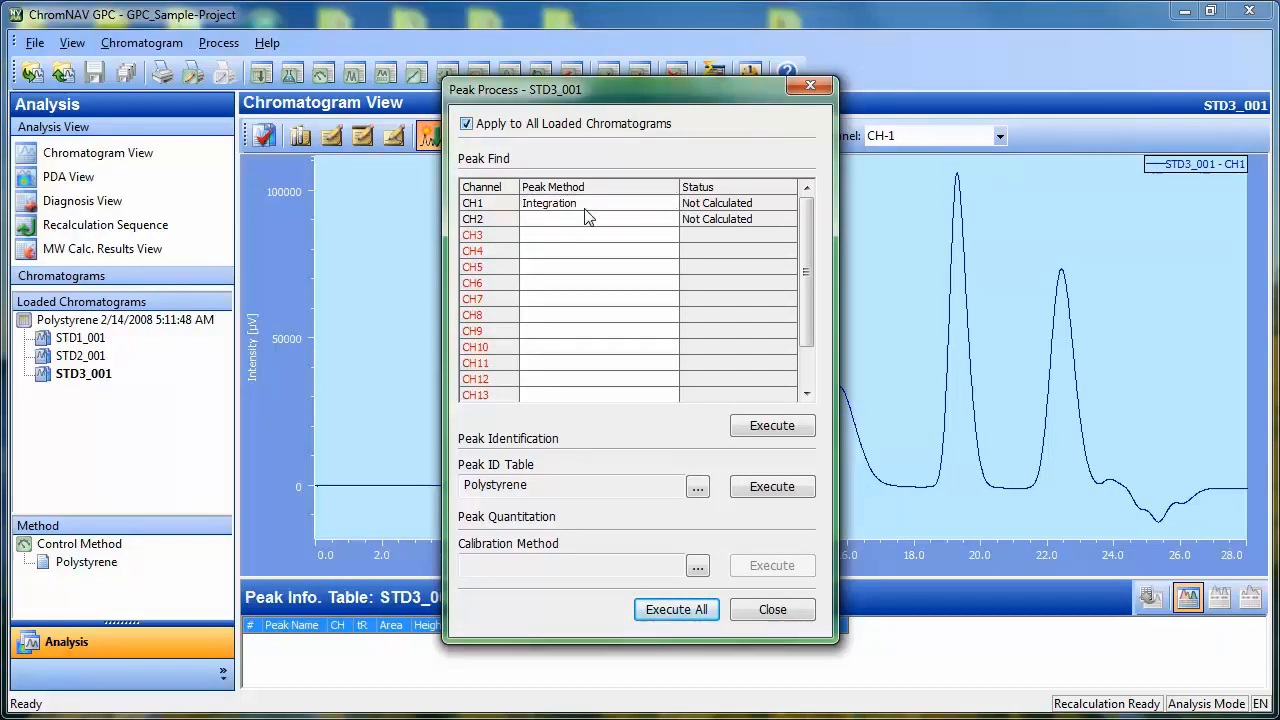
pyautogui.click(774, 428)
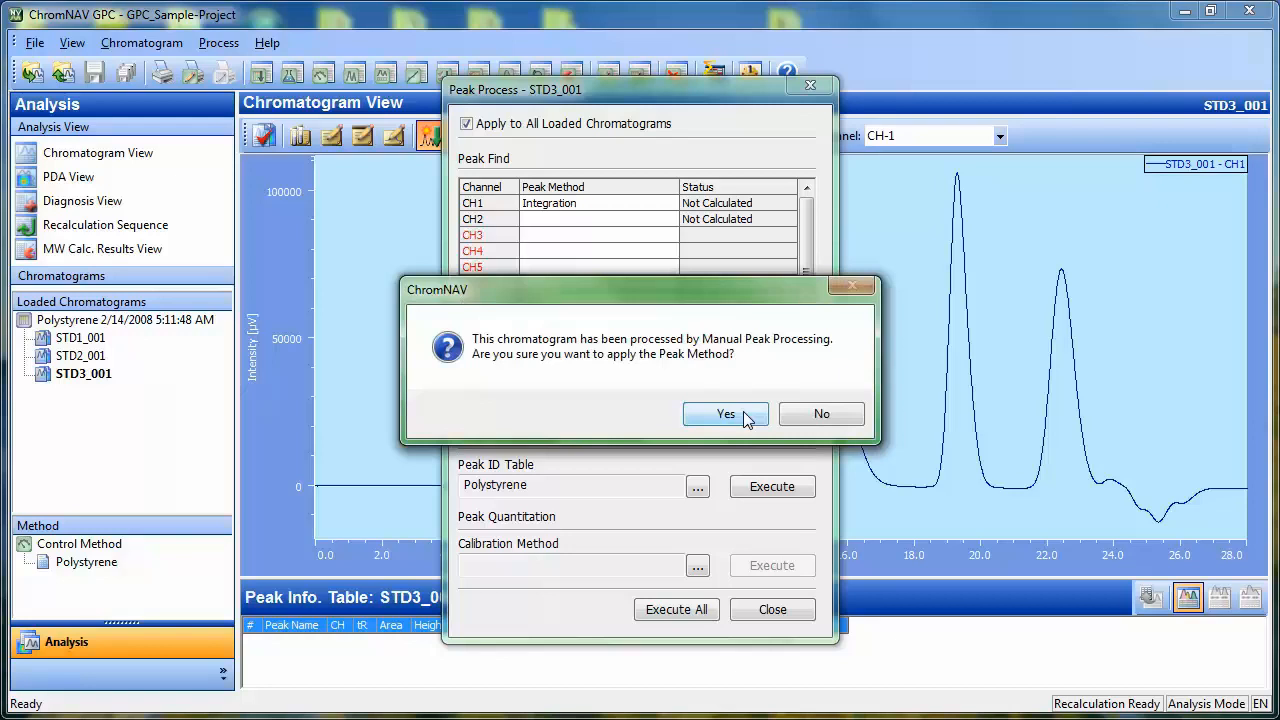
pyautogui.click(726, 414)
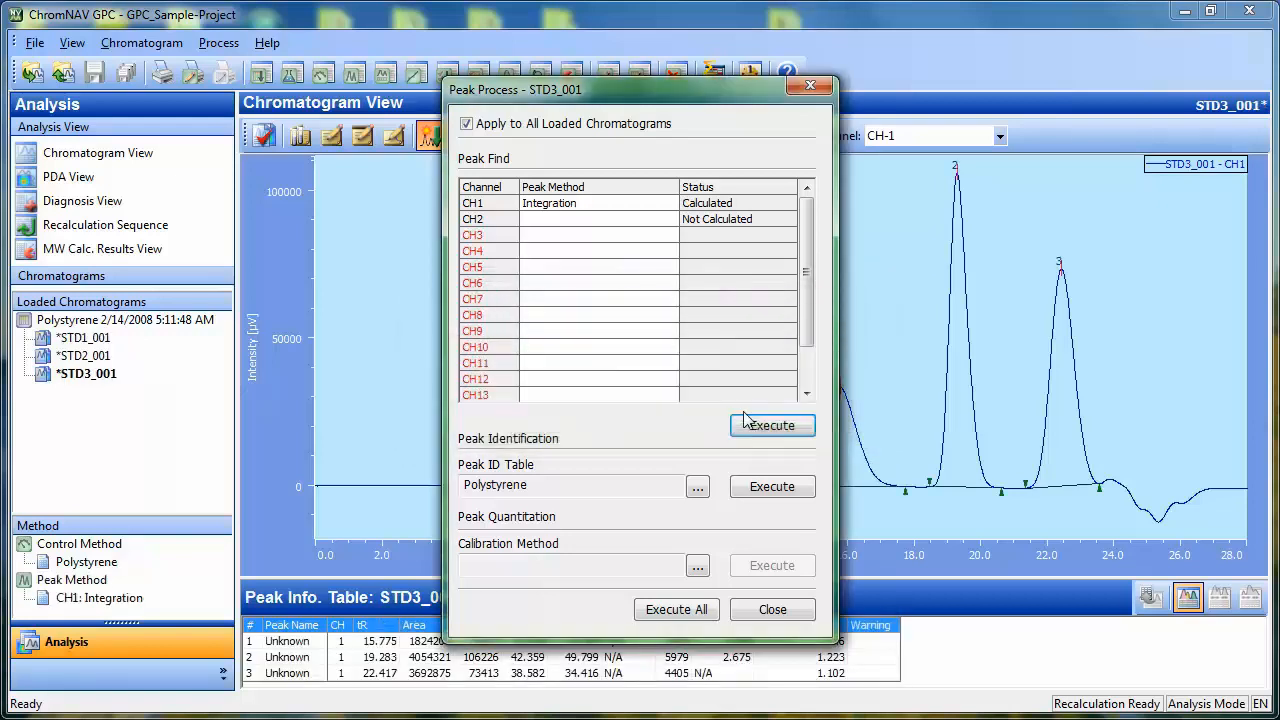
pyautogui.click(779, 609)
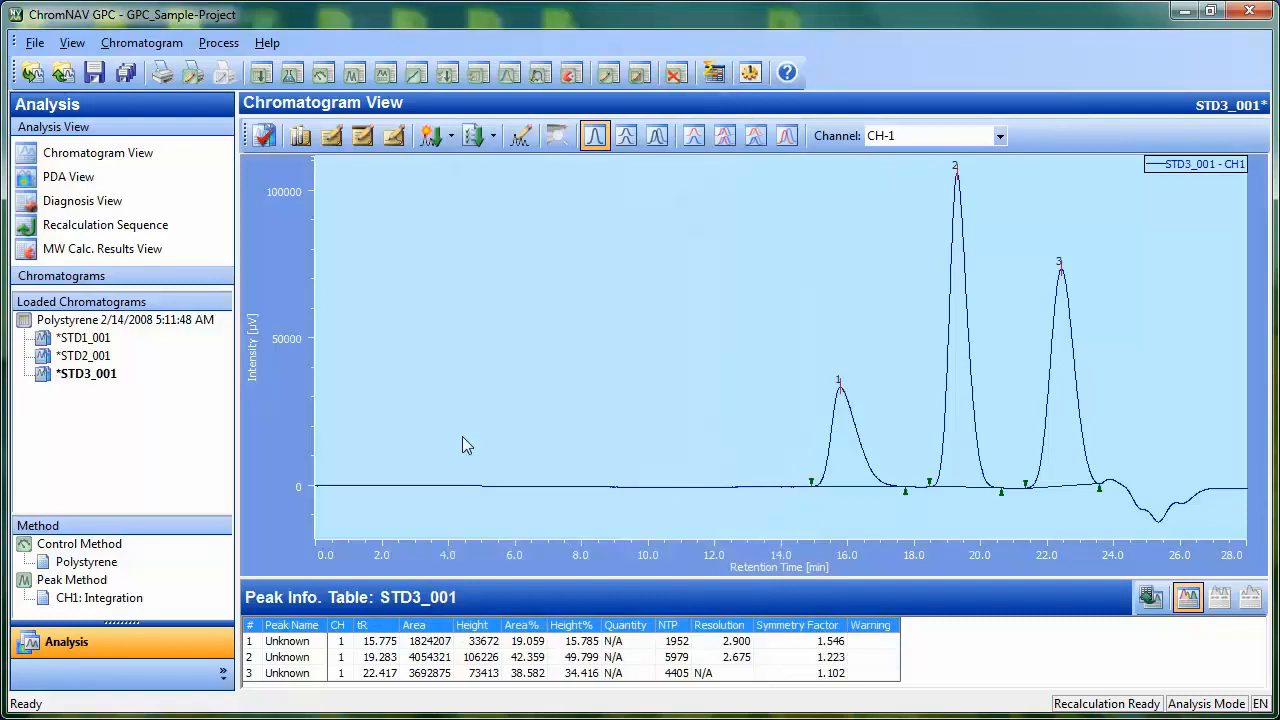
# Check the peaks of STD2_001 and STD1_001, and add STD1_001's detected peaks to a new peak ID table
pyautogui.click(86, 357)
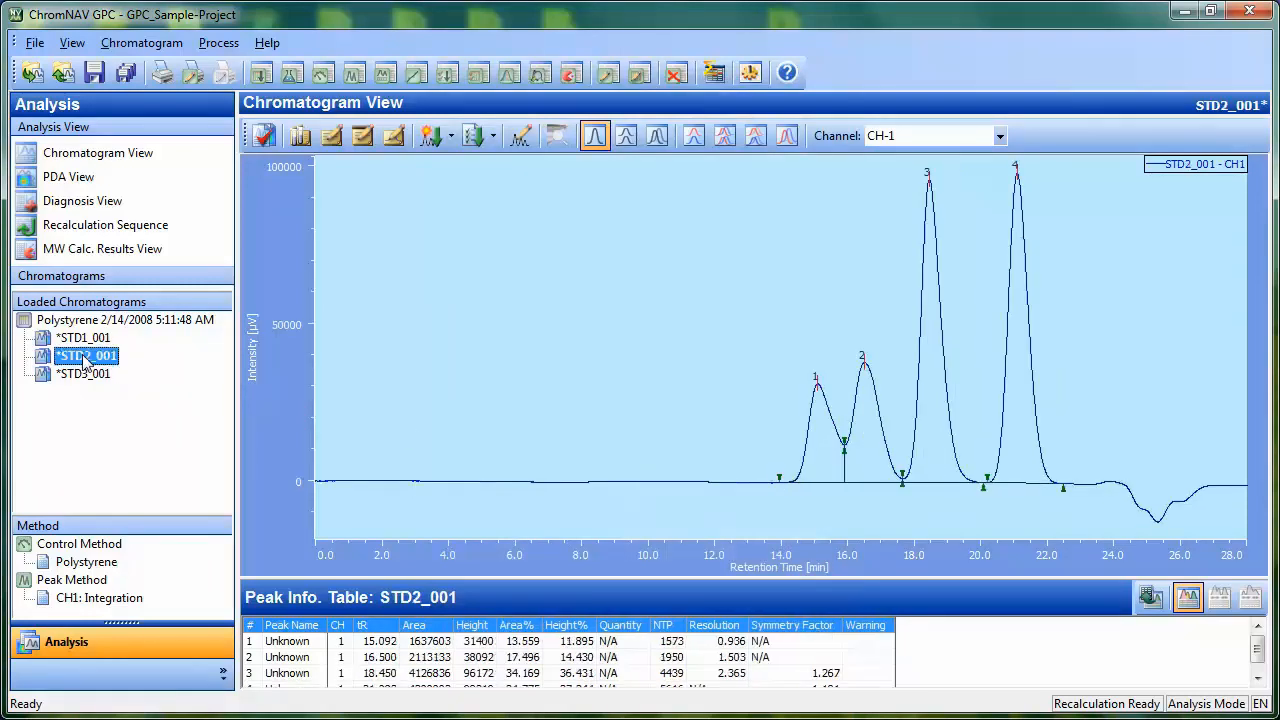
pyautogui.click(84, 340)
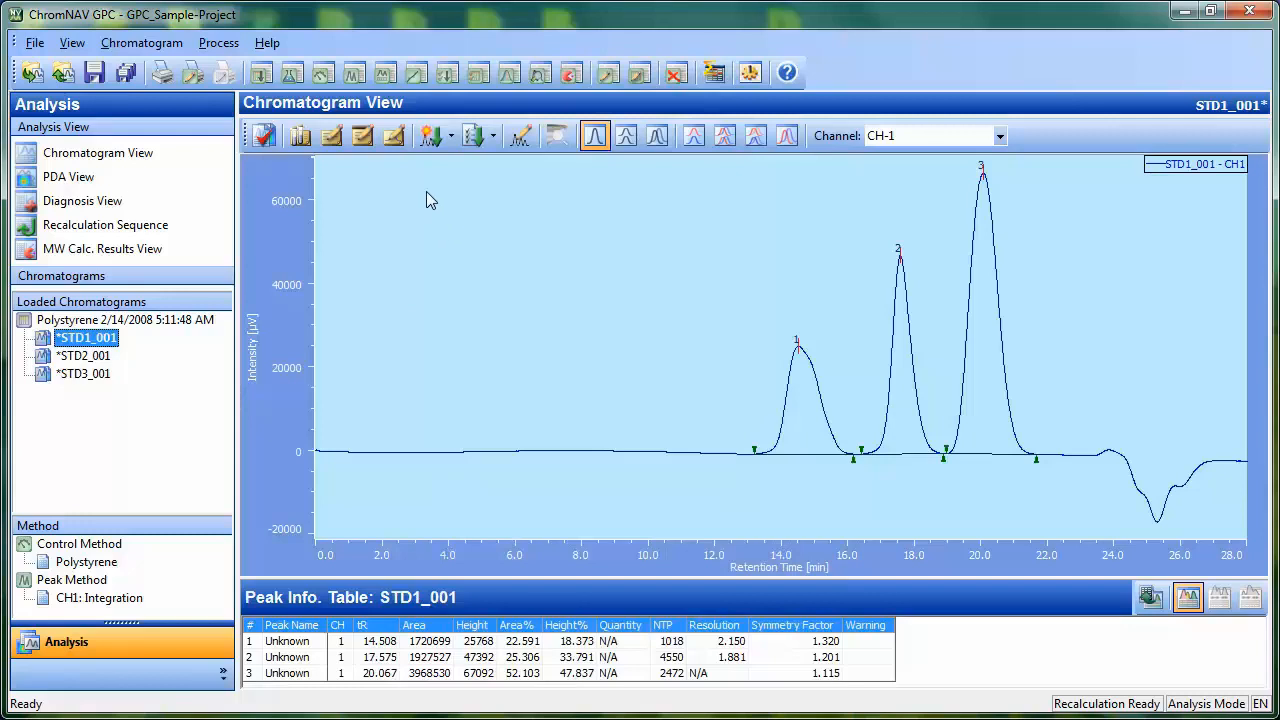
pyautogui.click(384, 73)
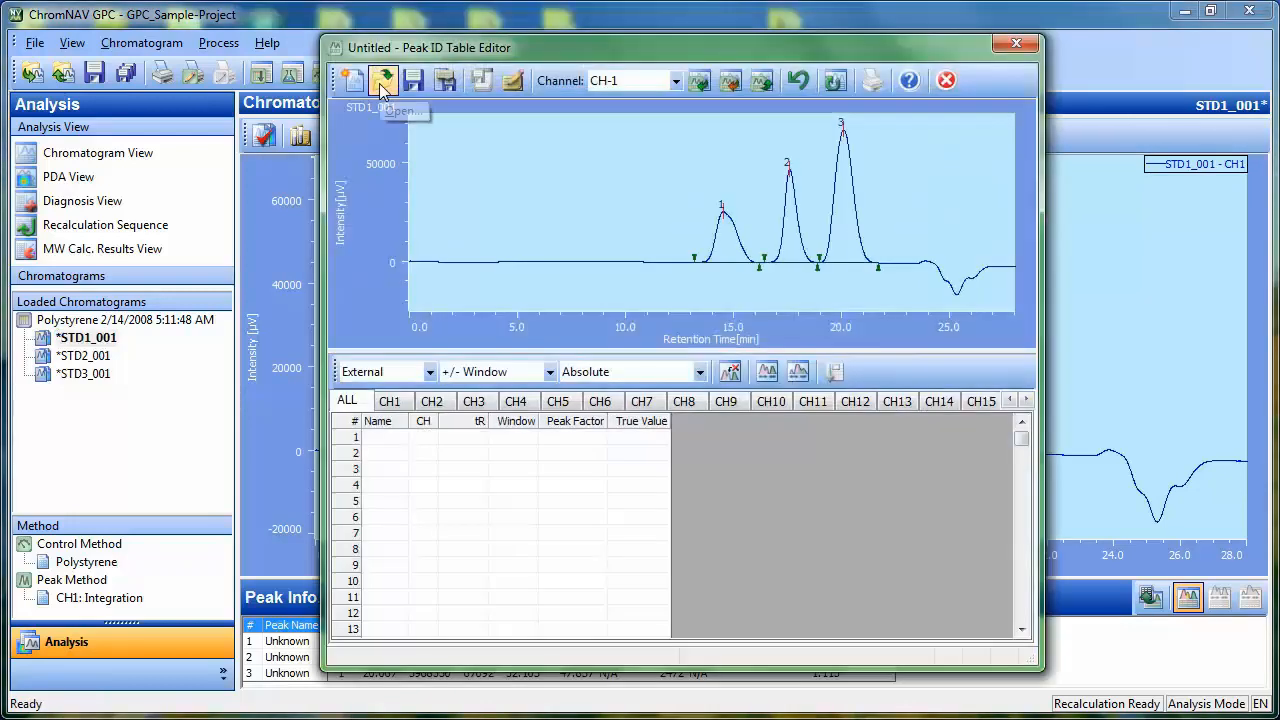
pyautogui.click(699, 86)
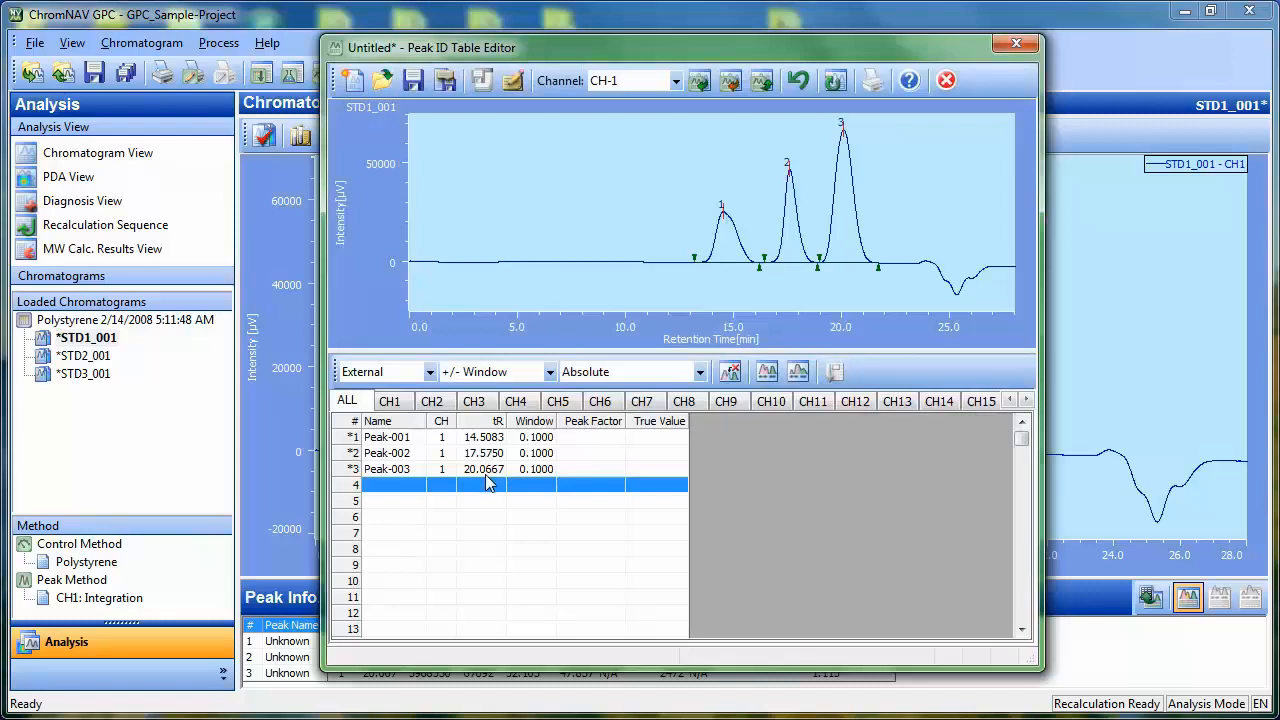
# Name the three peaks in the peak ID table 2650K, 110K and 9K, in order of retention time
pyautogui.click(414, 437)
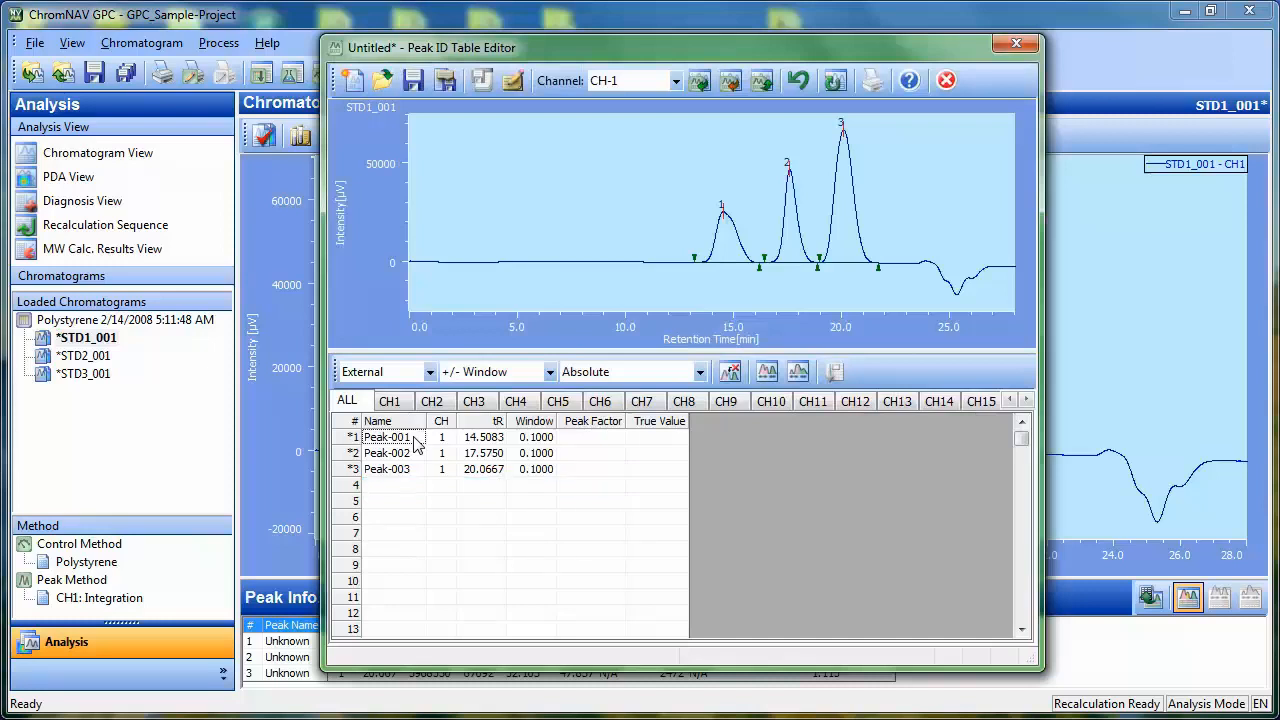
pyautogui.write('2650K')
pyautogui.click(418, 458)
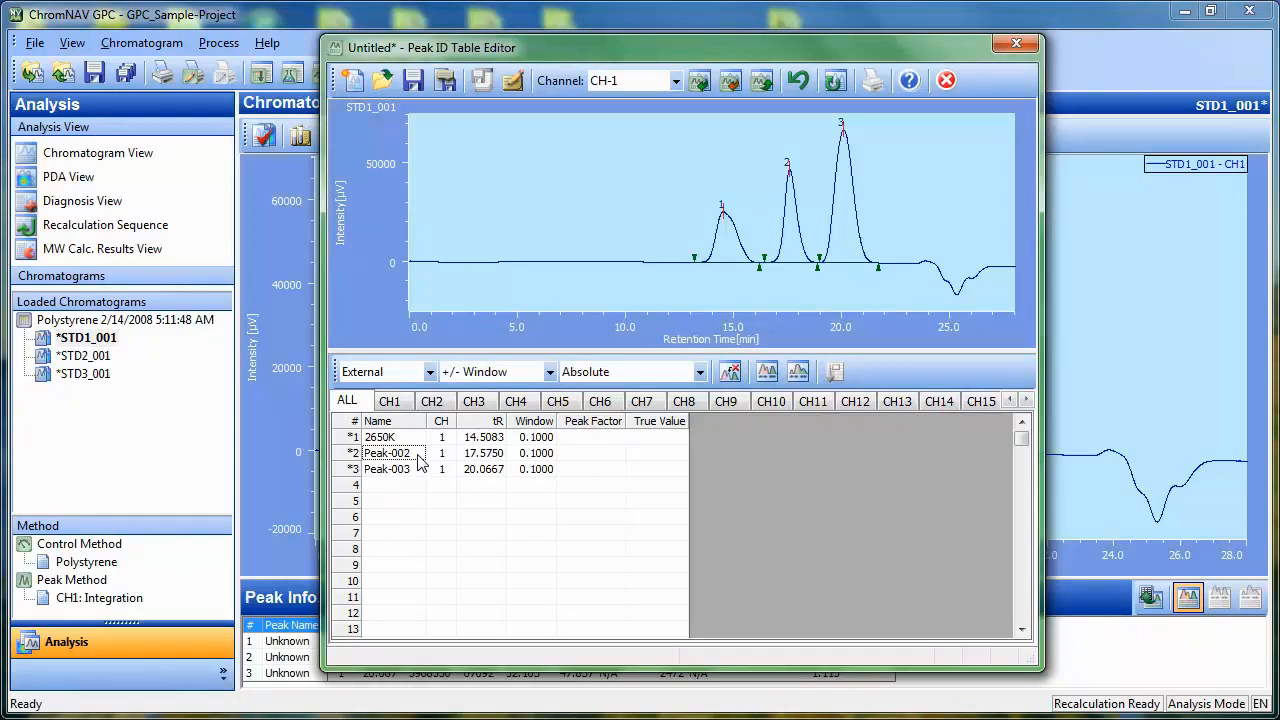
pyautogui.write('110K')
pyautogui.click(413, 474)
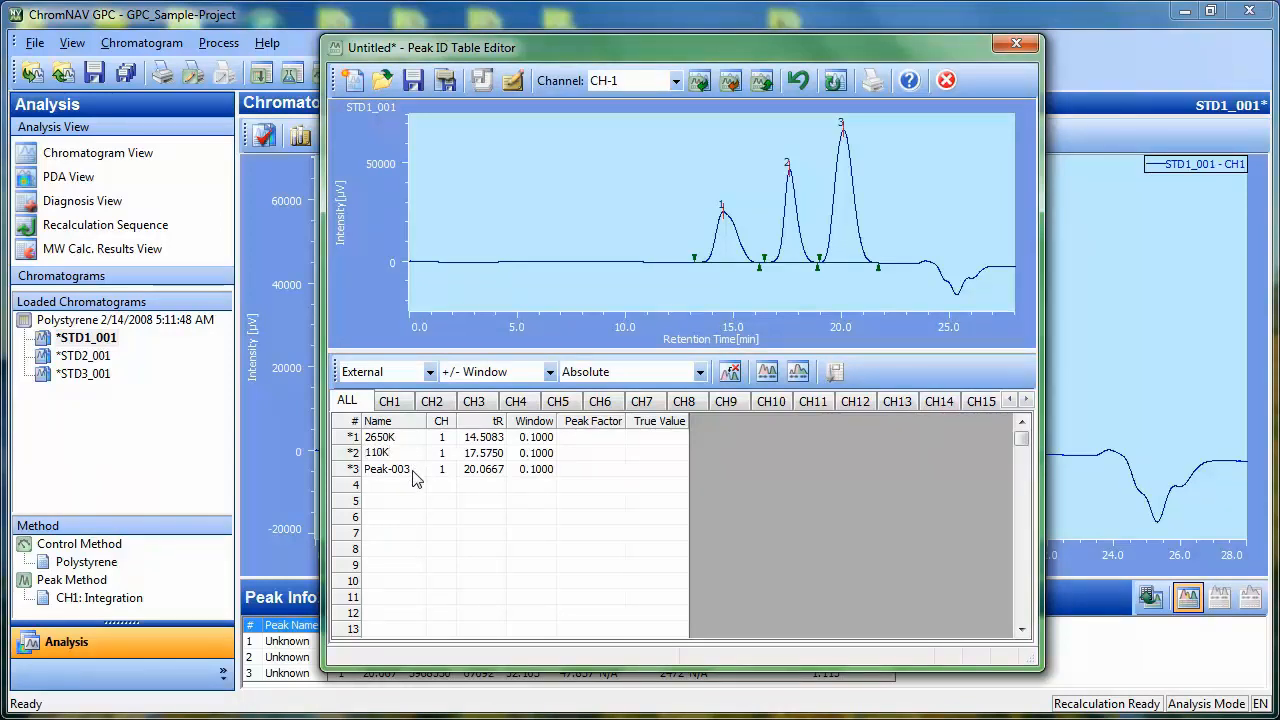
pyautogui.click(415, 474)
pyautogui.write('9K')
pyautogui.click(418, 488)
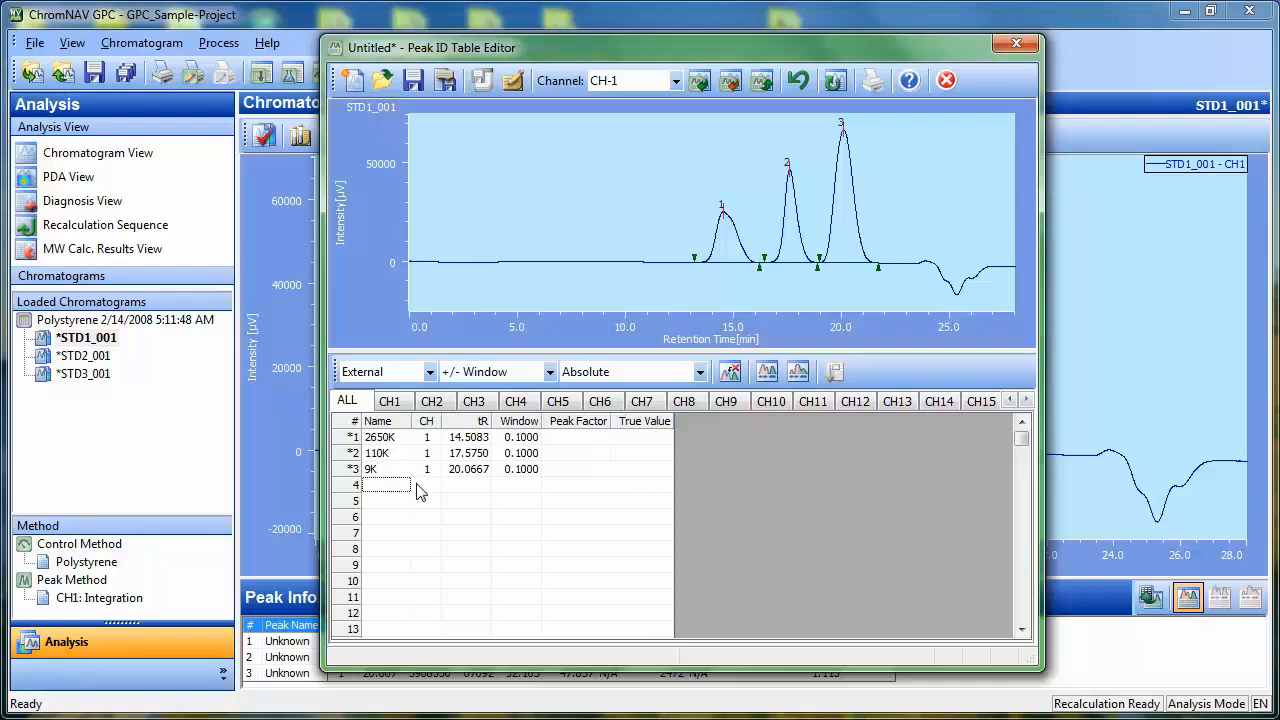
# Save the peak ID table under the name Peak ID
pyautogui.click(446, 82)
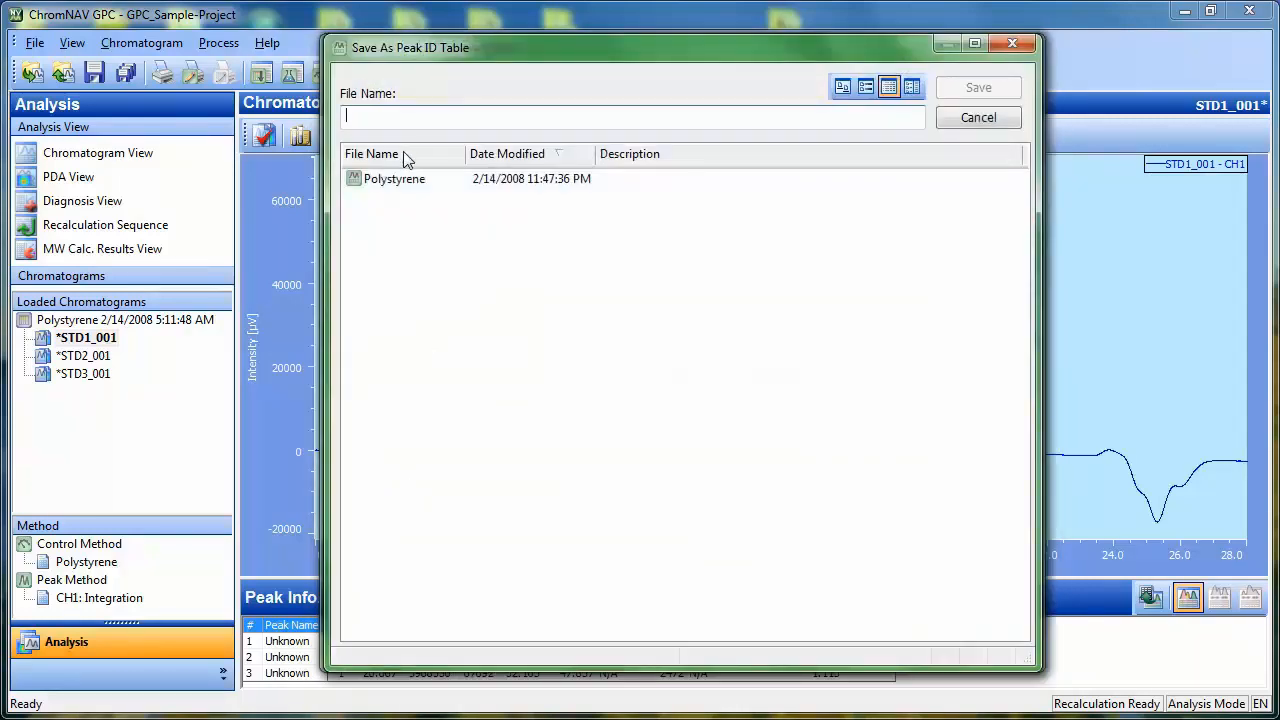
pyautogui.write('Peak')
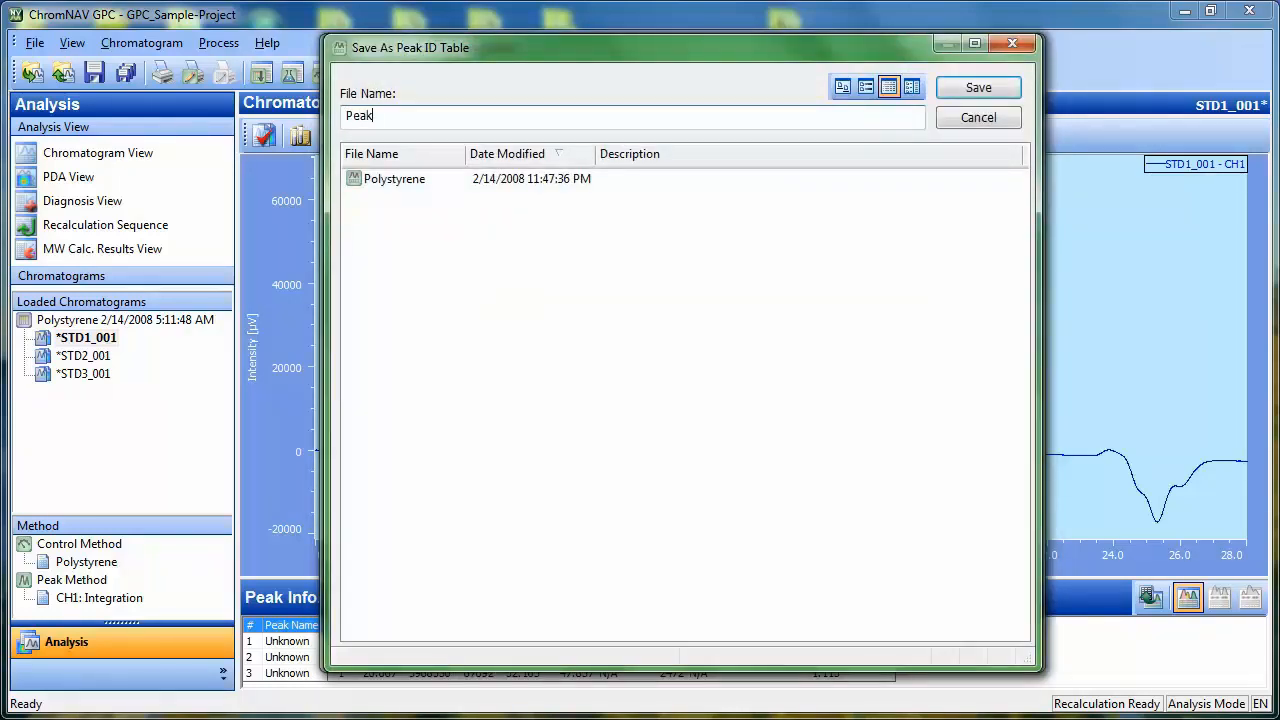
pyautogui.write(' 1D')
pyautogui.click(969, 94)
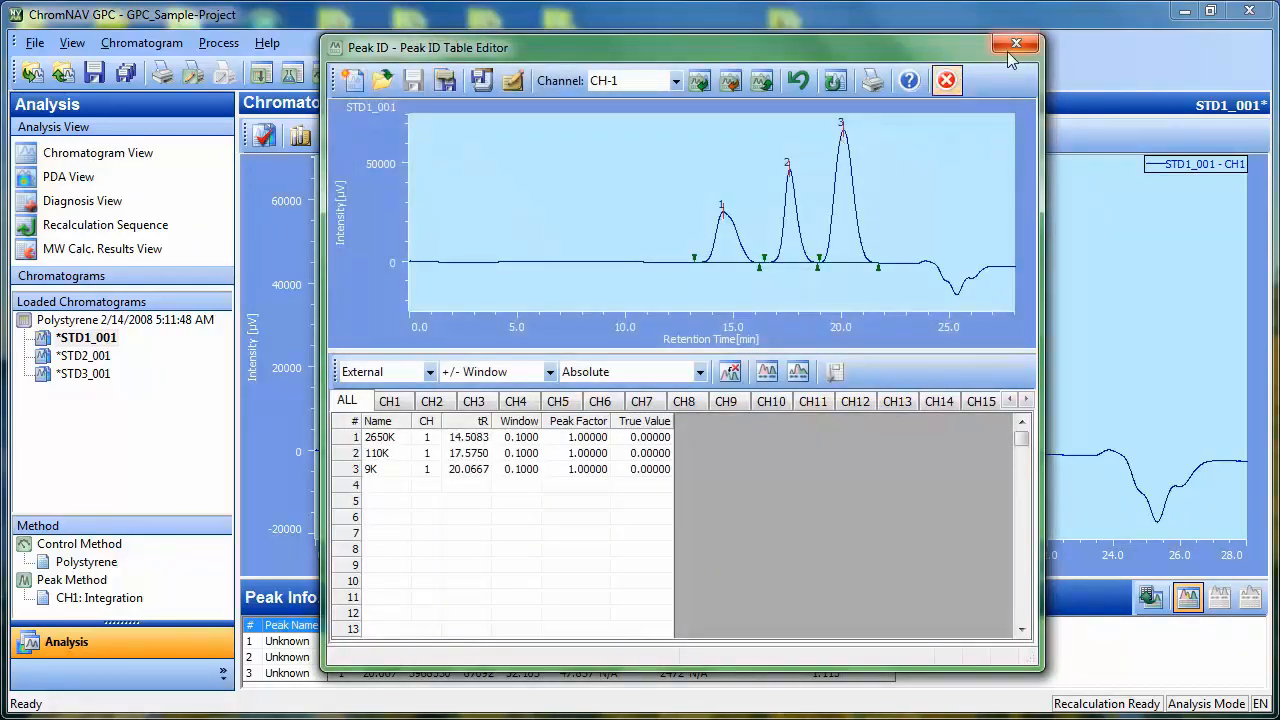
# Open the saved Peak ID table with STD2_001 as the active chromatogram and add its detected peaks to the table
pyautogui.click(946, 80)
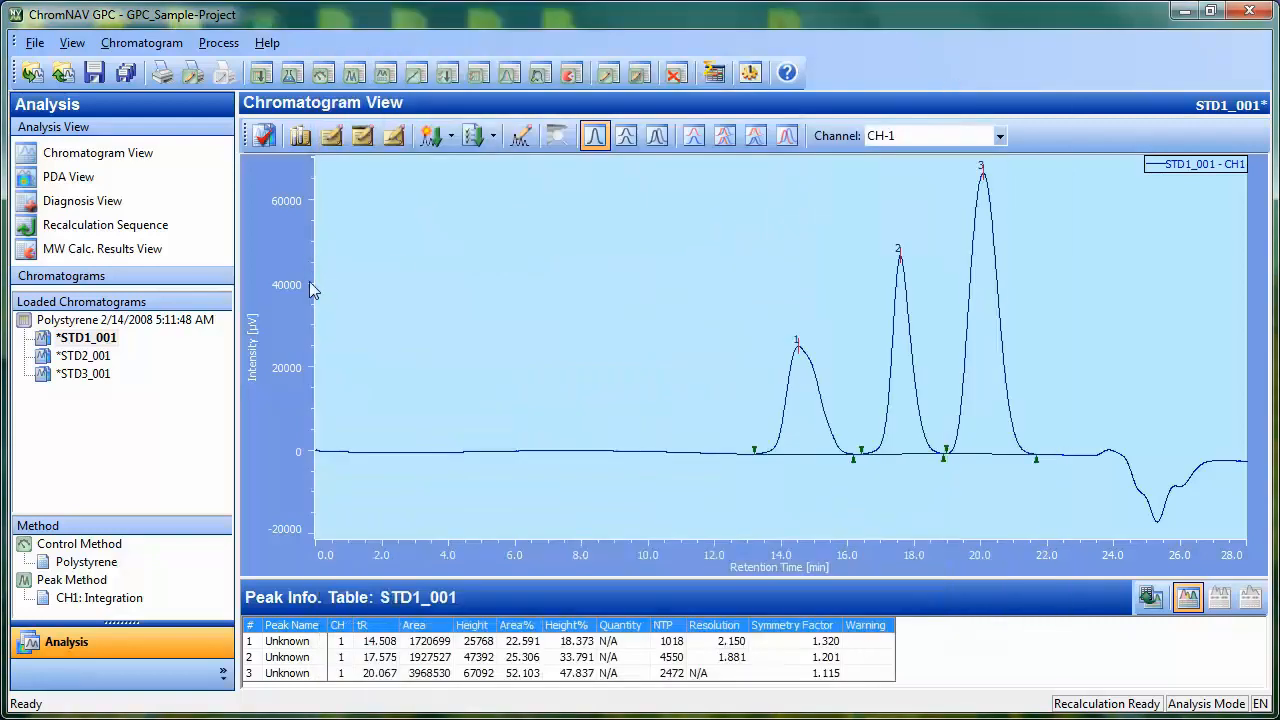
pyautogui.click(87, 357)
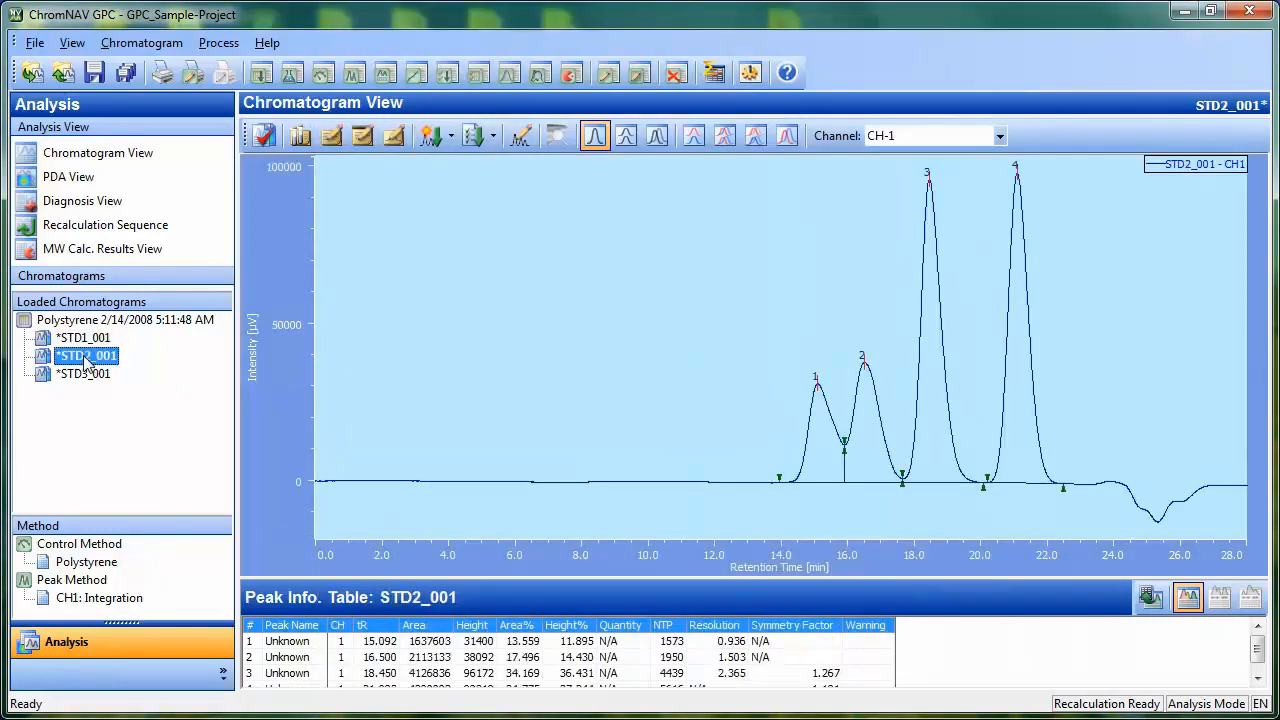
pyautogui.click(383, 84)
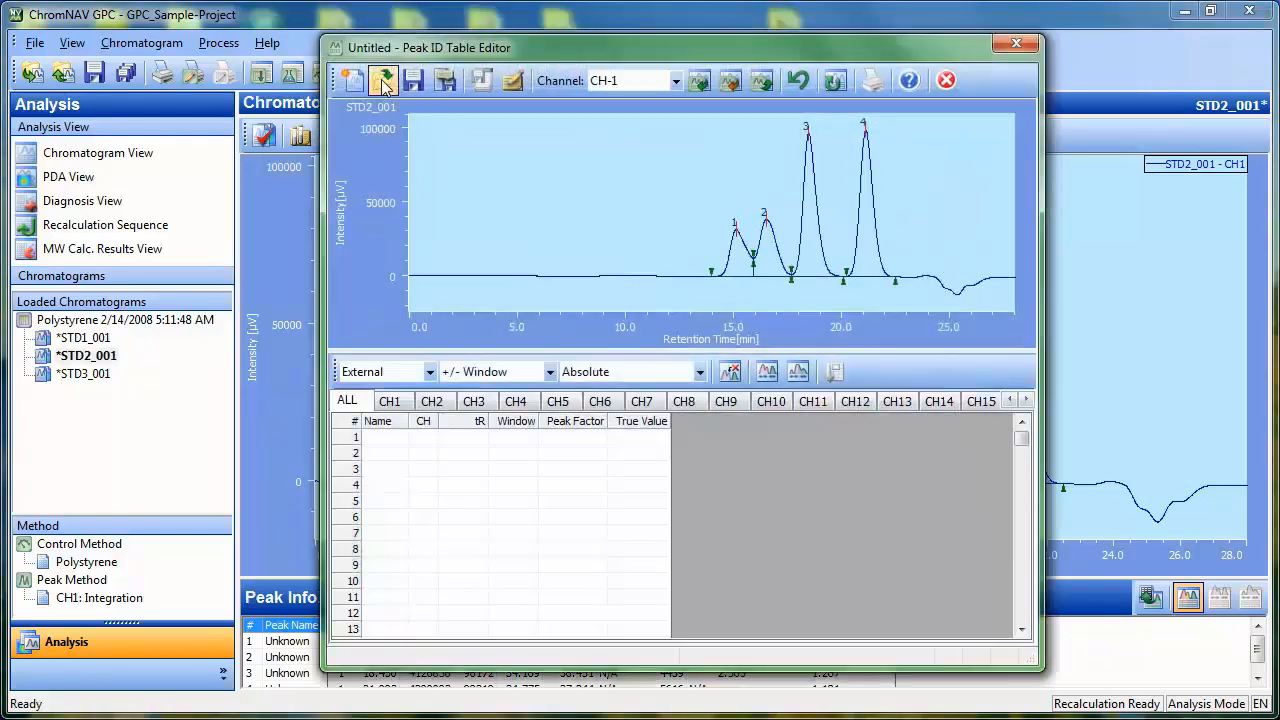
pyautogui.click(383, 80)
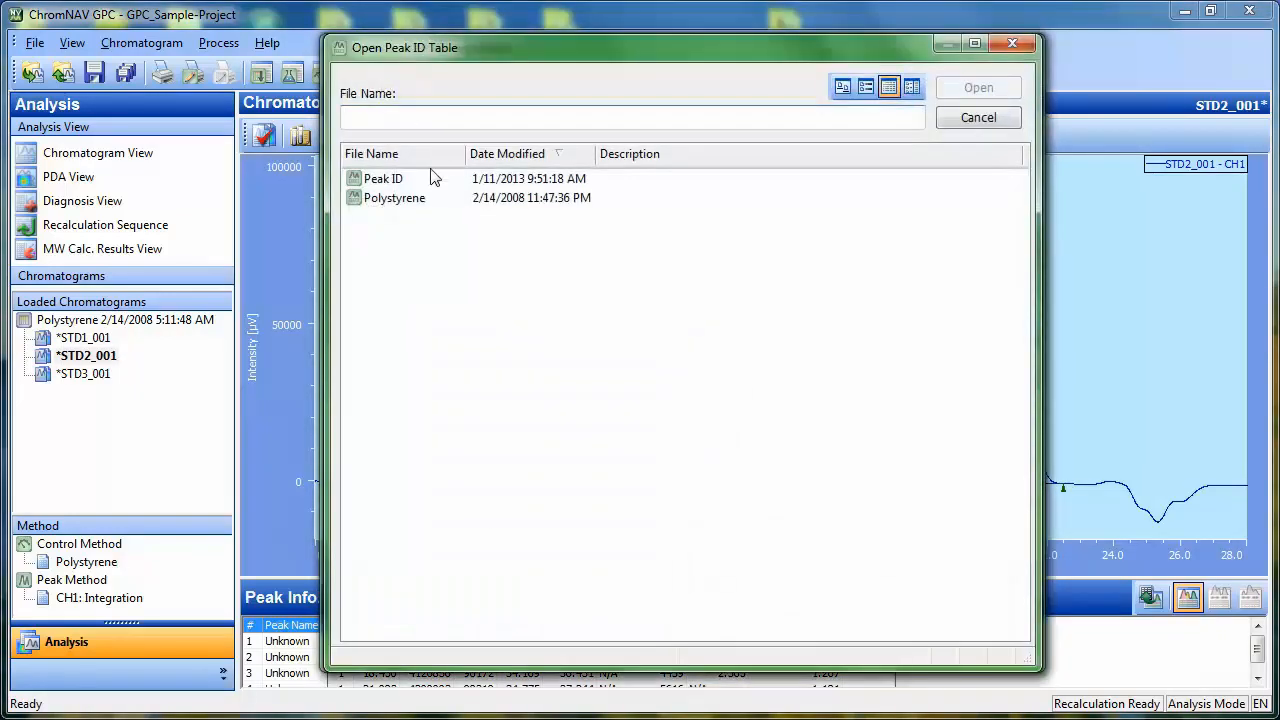
pyautogui.doubleClick(385, 183)
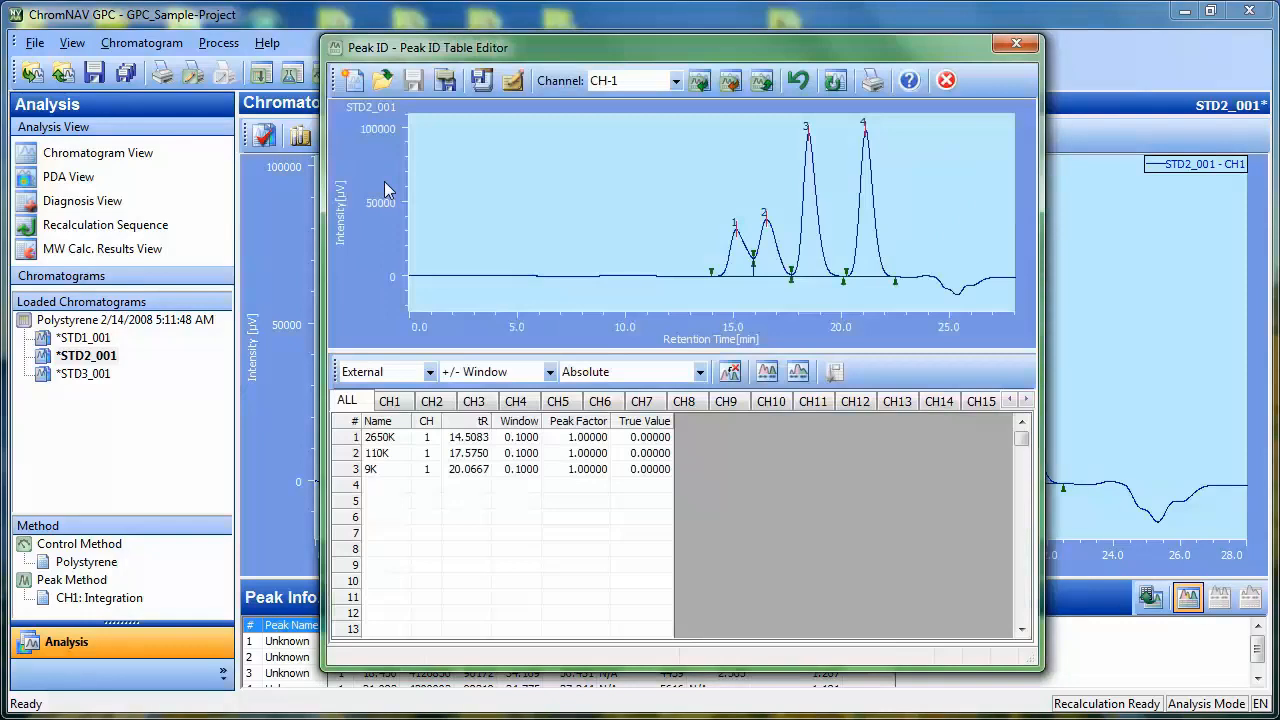
pyautogui.click(698, 81)
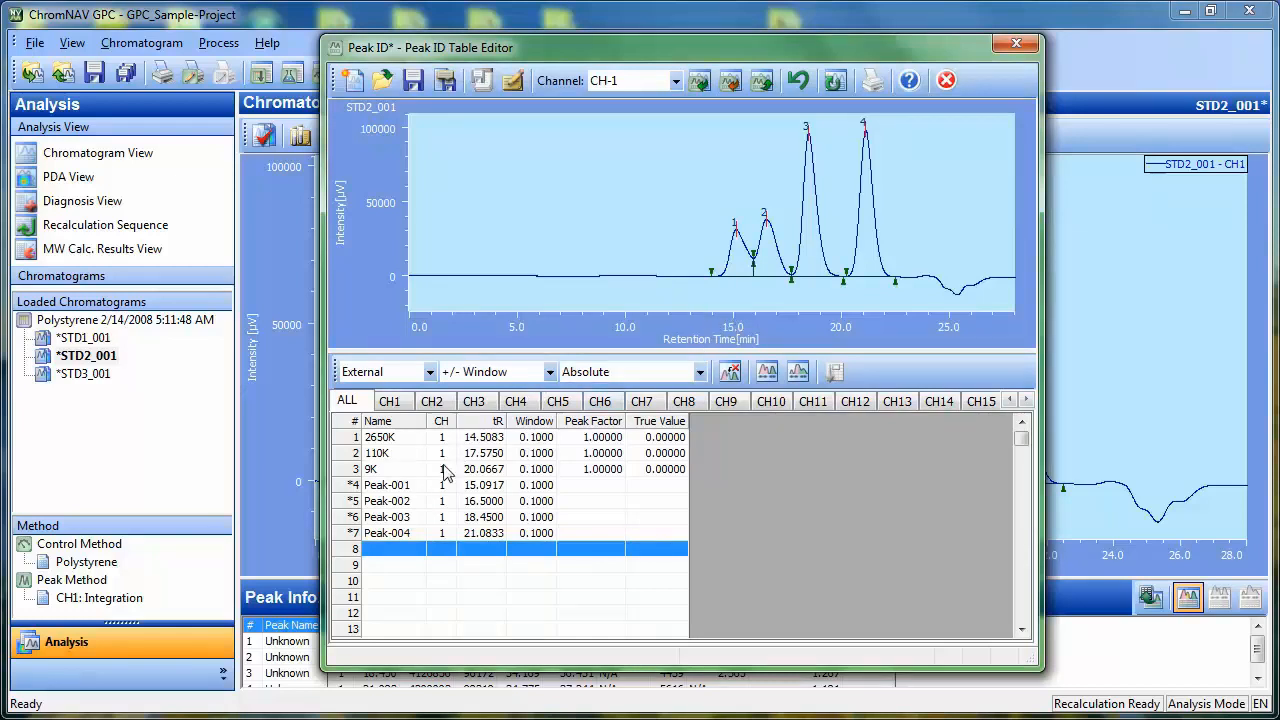
# Name the four added STD2_001 peaks 1260K, 390K, 37.9K and 2.96K in order of retention time, then save and close the table
pyautogui.click(418, 488)
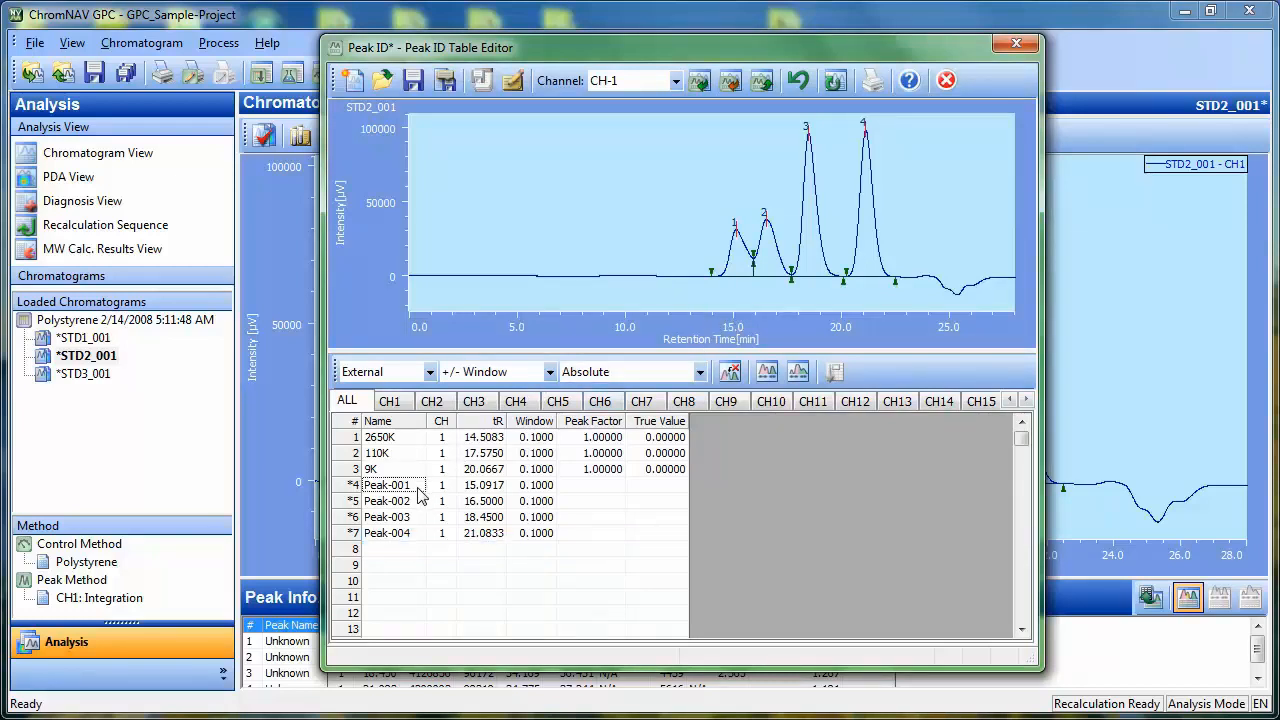
pyautogui.write('1260K')
pyautogui.click(405, 505)
pyautogui.write('390K')
pyautogui.click(406, 518)
pyautogui.write('37.9')
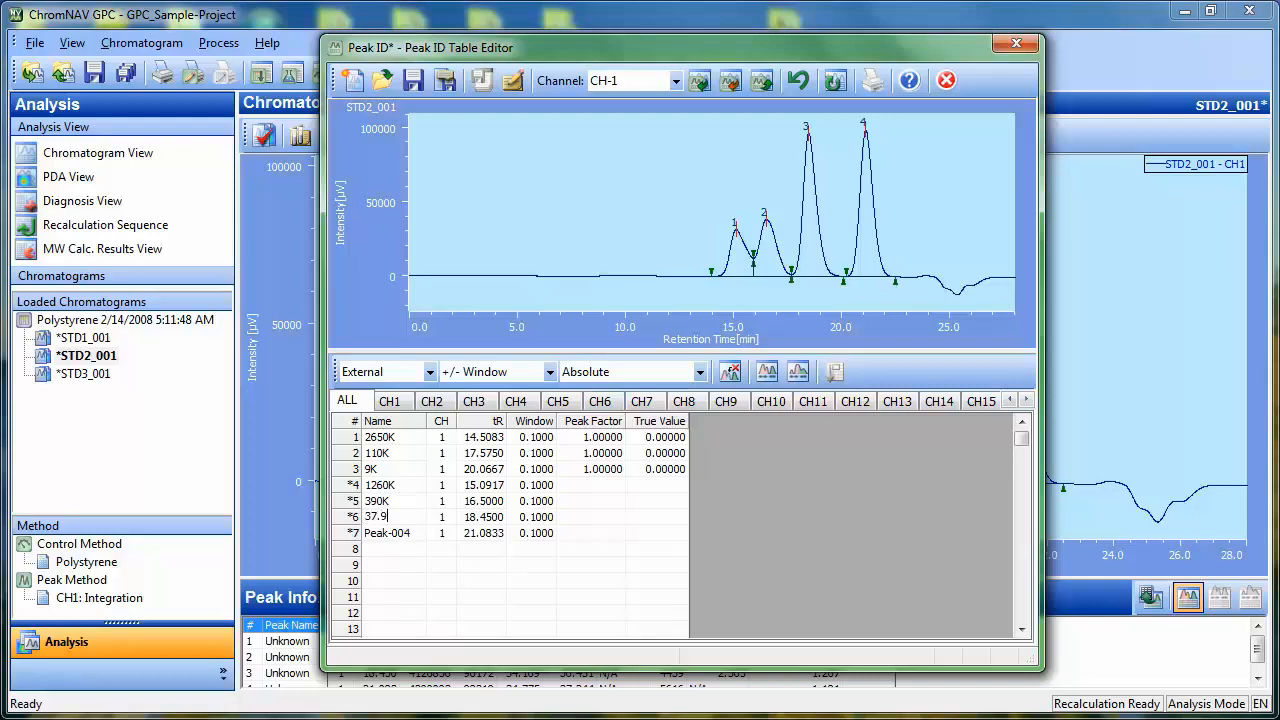
pyautogui.click(405, 535)
pyautogui.write('2.96K')
pyautogui.click(413, 80)
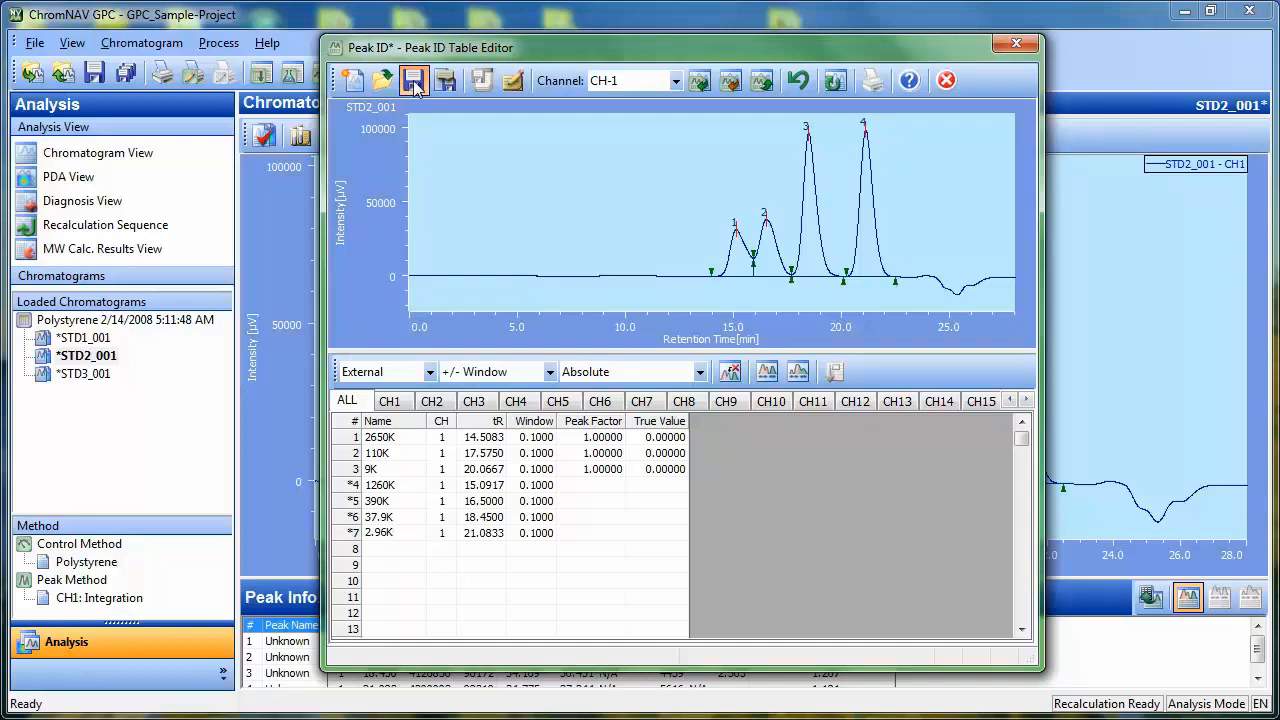
pyautogui.click(946, 80)
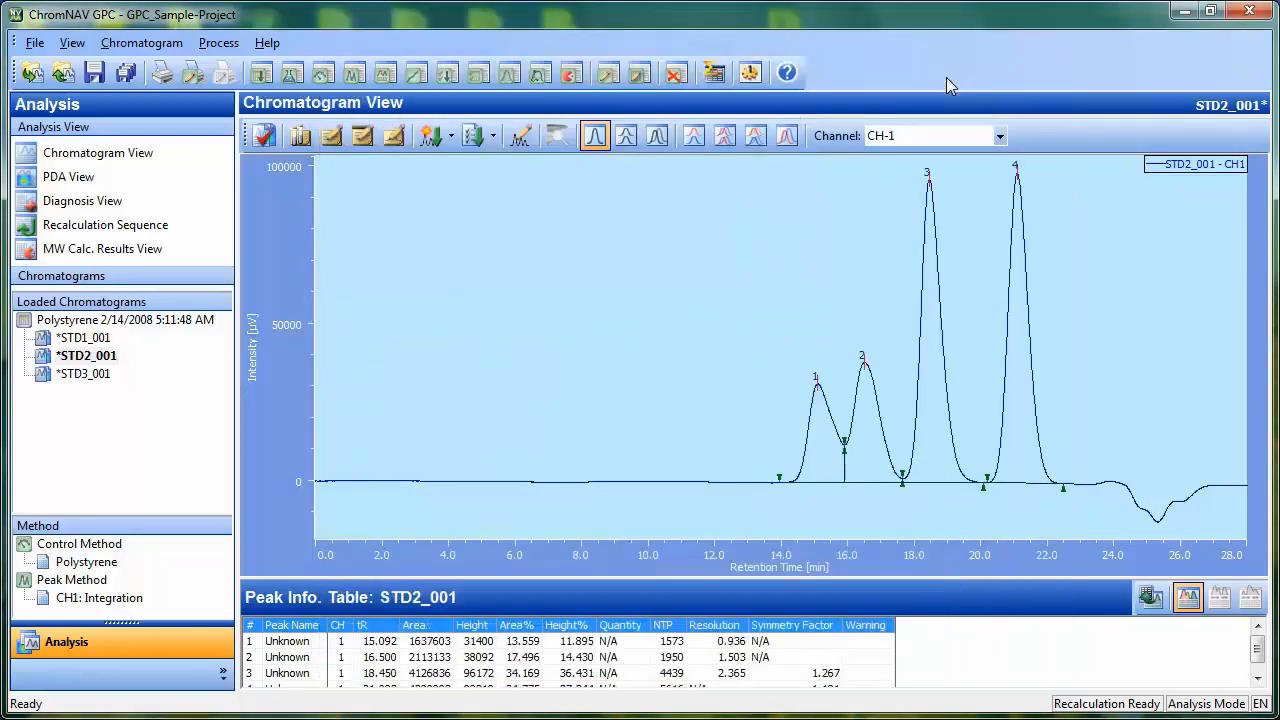
# Open the saved Peak ID table with STD3_001 as the active chromatogram and add its detected peaks to the table
pyautogui.click(86, 373)
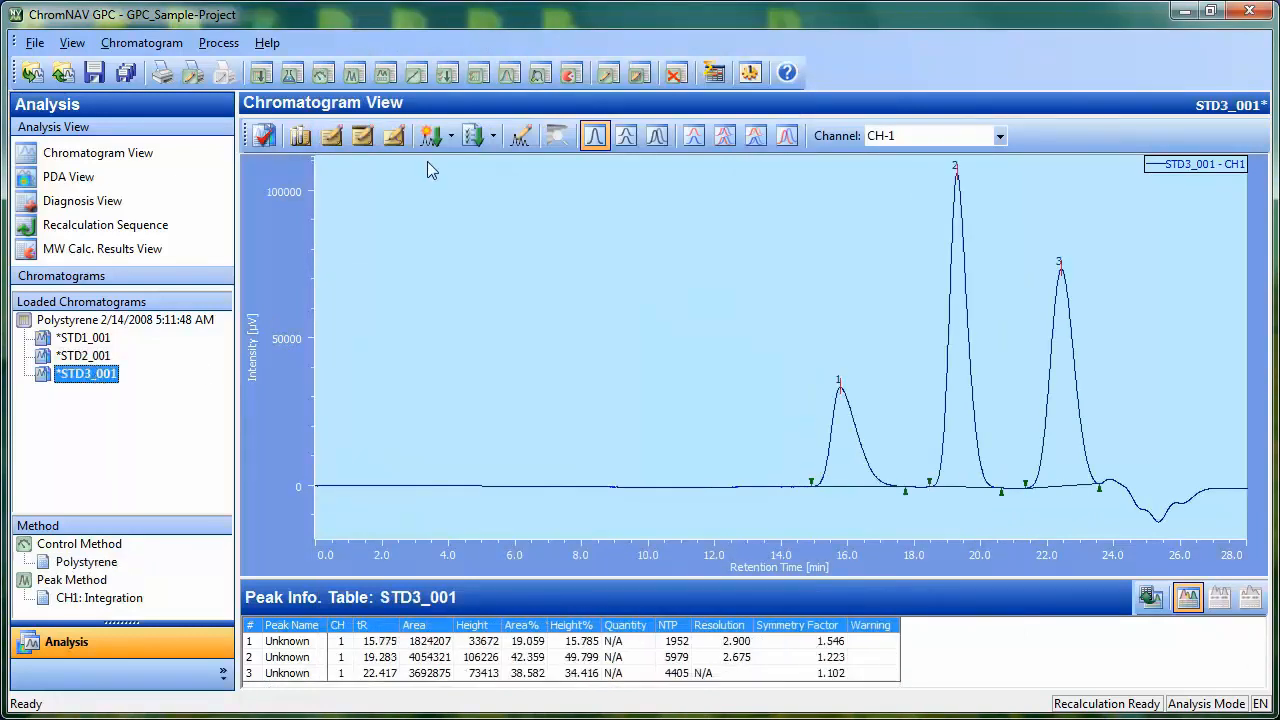
pyautogui.click(384, 75)
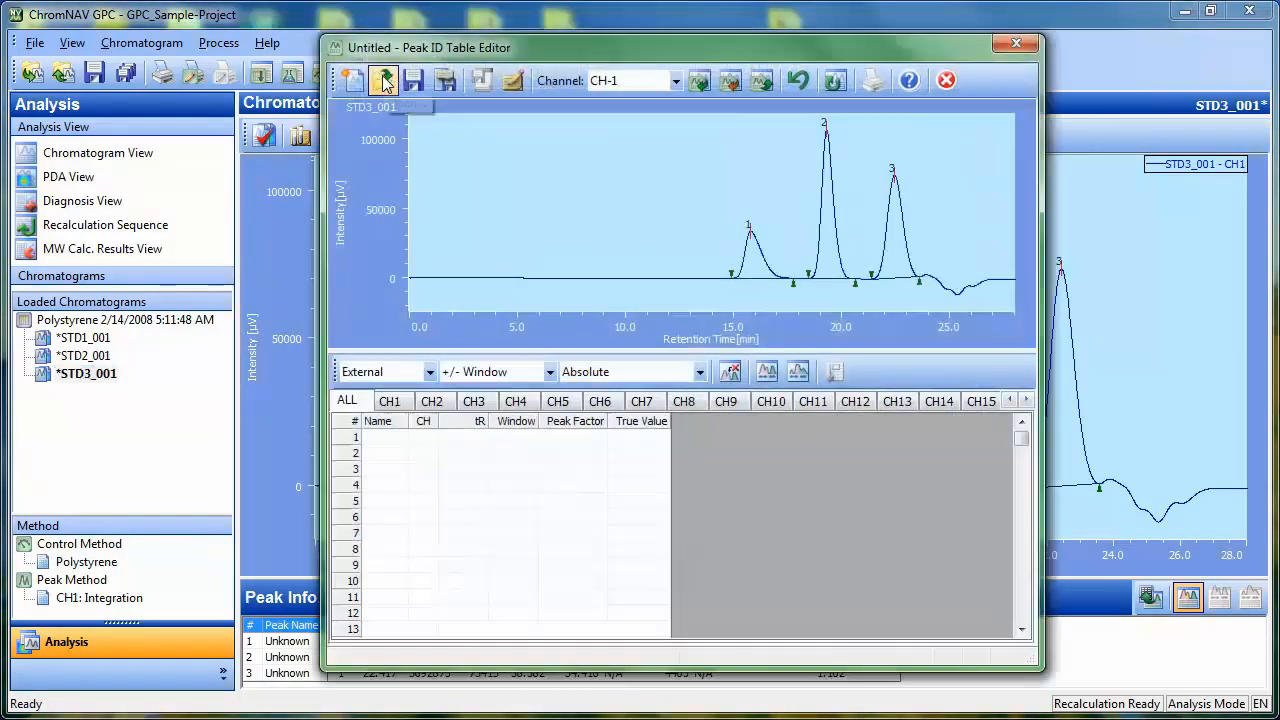
pyautogui.click(378, 80)
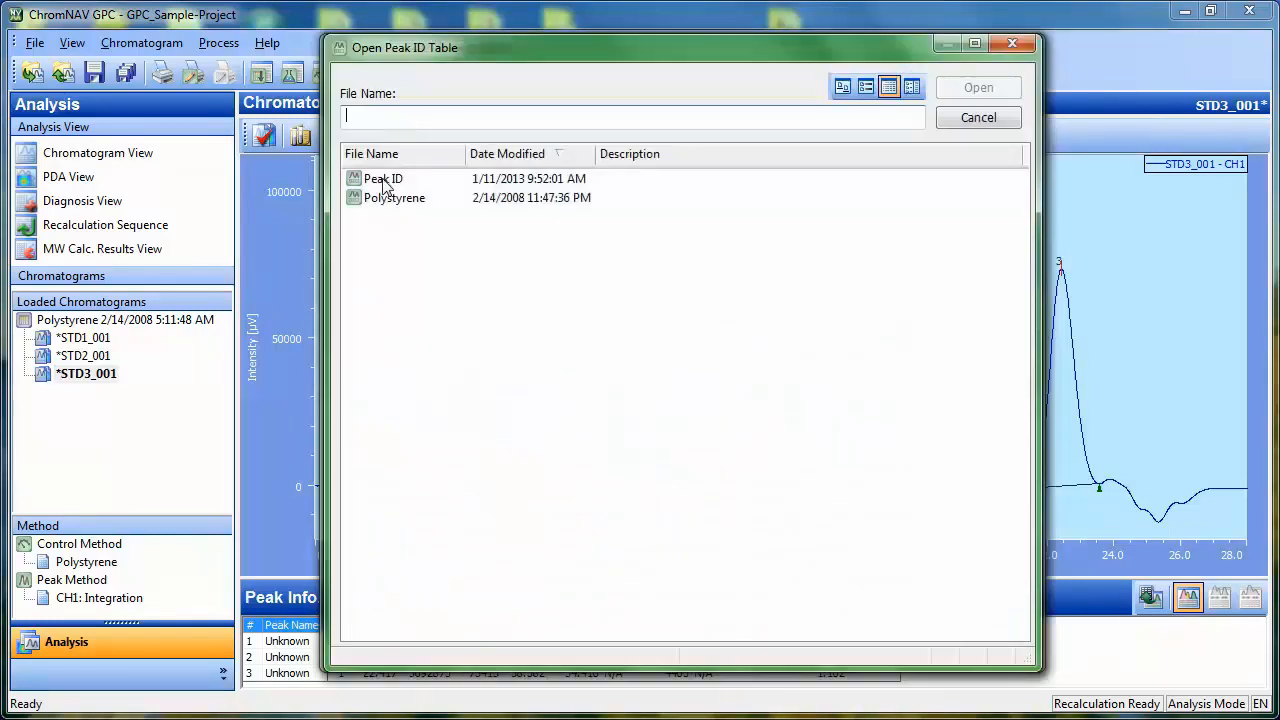
pyautogui.doubleClick(382, 180)
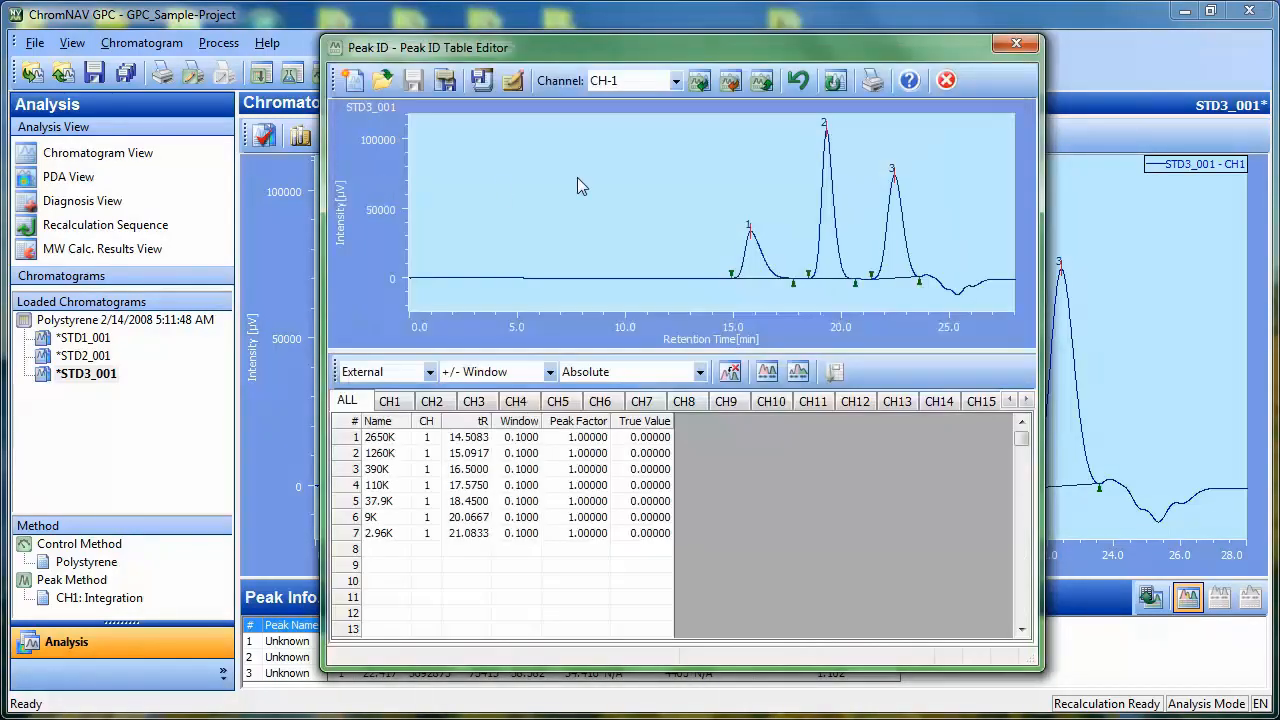
pyautogui.click(700, 82)
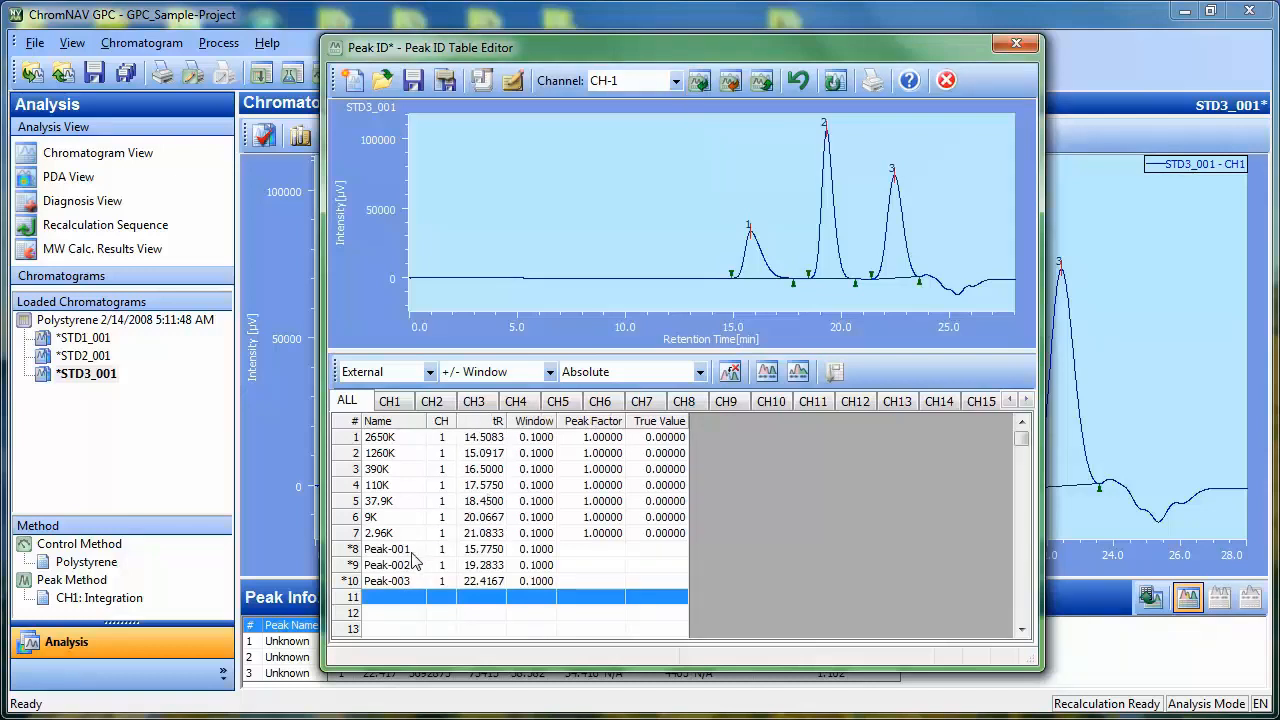
# Name the three added STD3_001 peaks 600K, 18.1K and 0.58K in order of retention time, then save and close the table
pyautogui.click(413, 552)
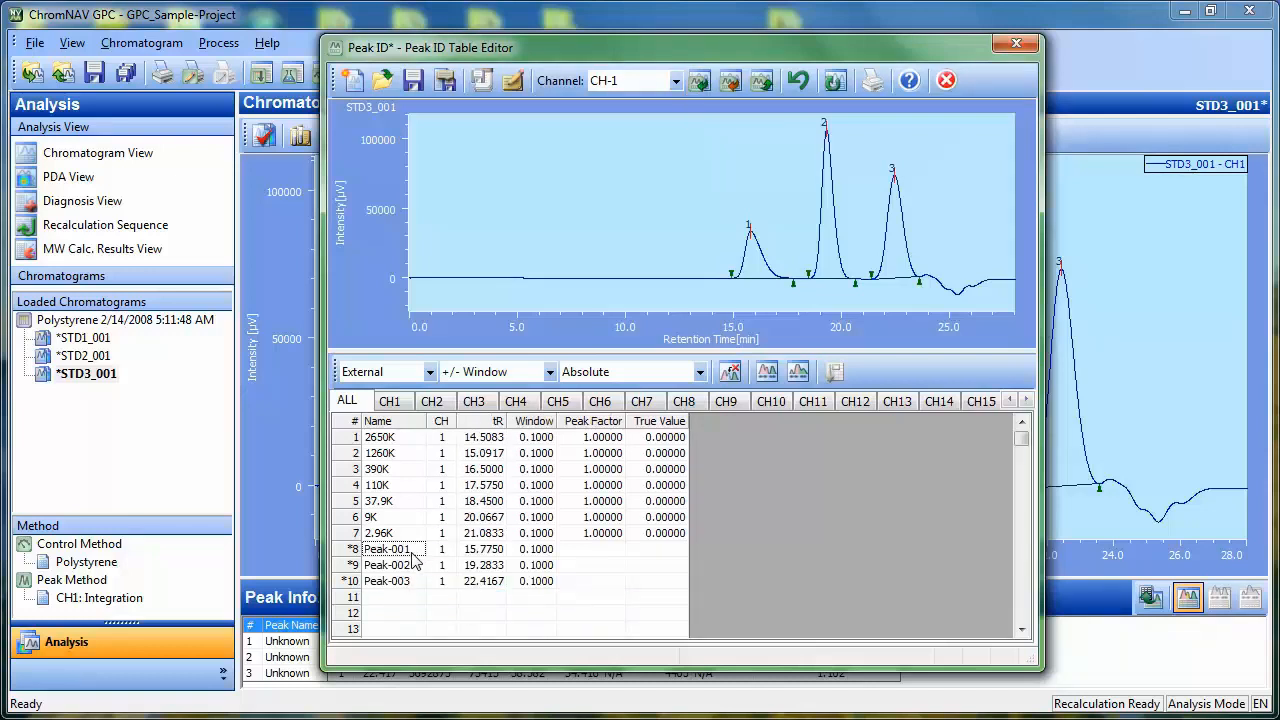
pyautogui.write('600K')
pyautogui.click(415, 565)
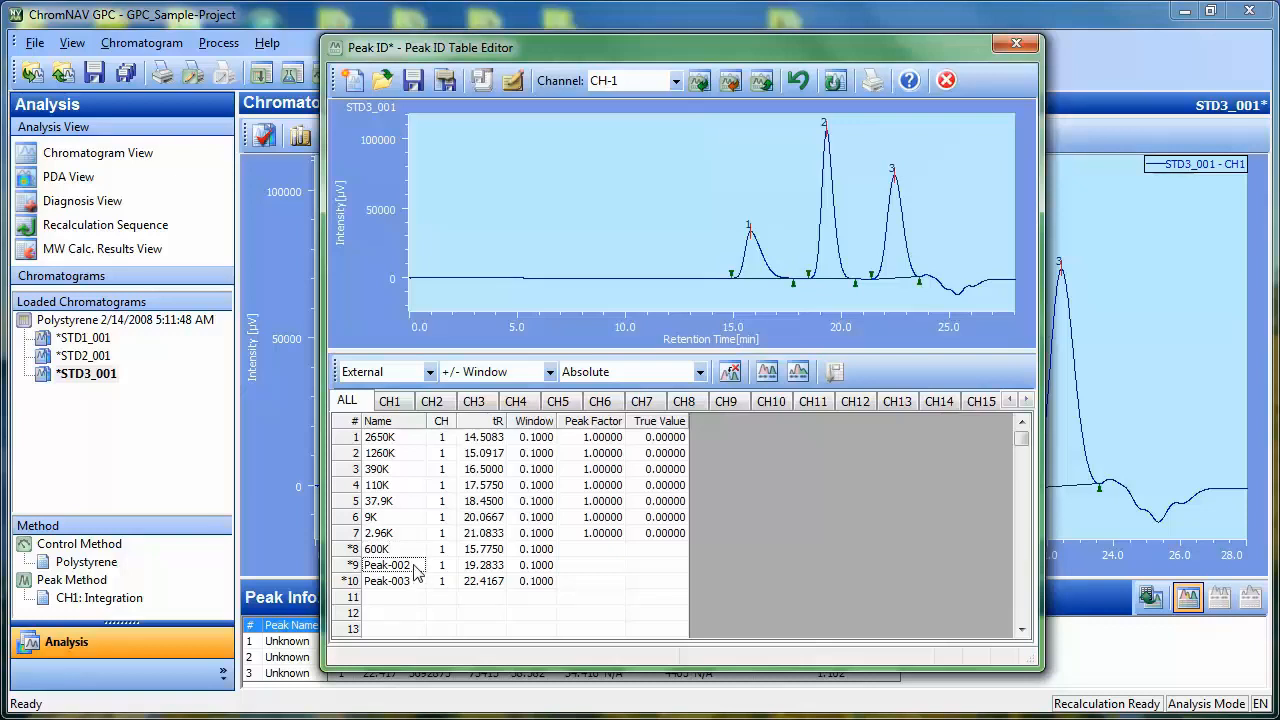
pyautogui.write('18')
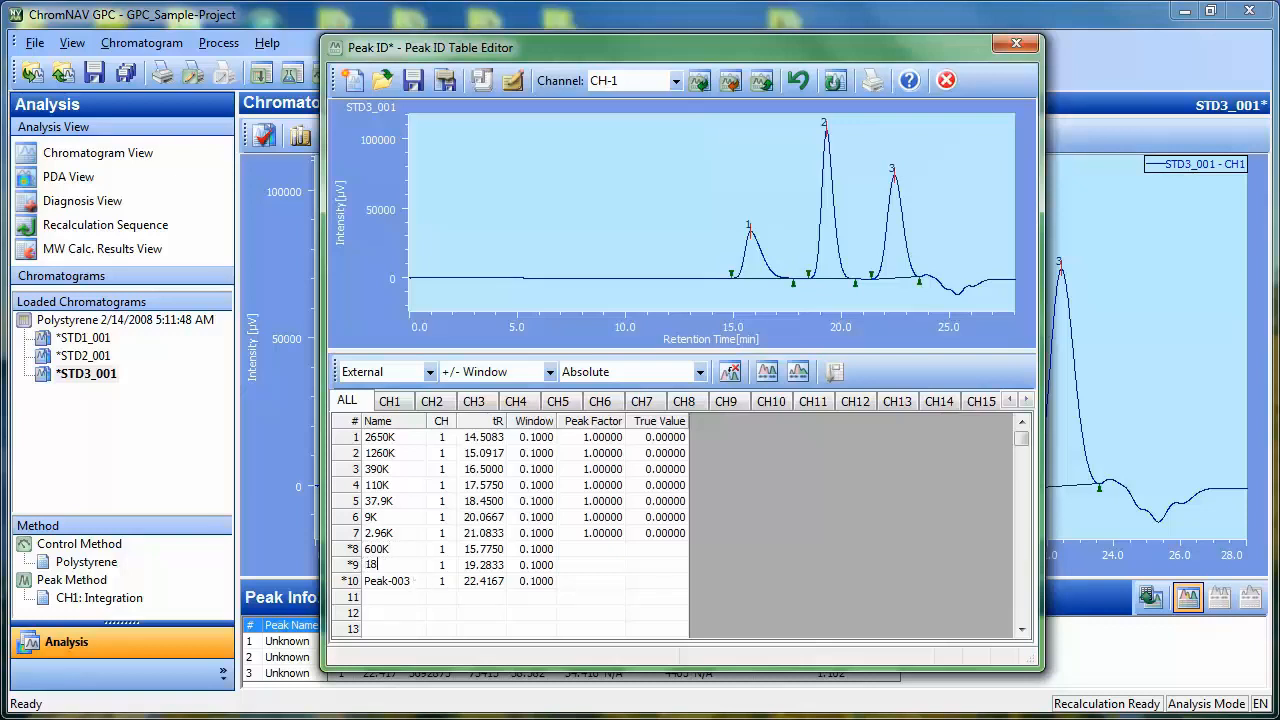
pyautogui.write('.1K')
pyautogui.click(412, 583)
pyautogui.write('0.58K')
pyautogui.click(575, 597)
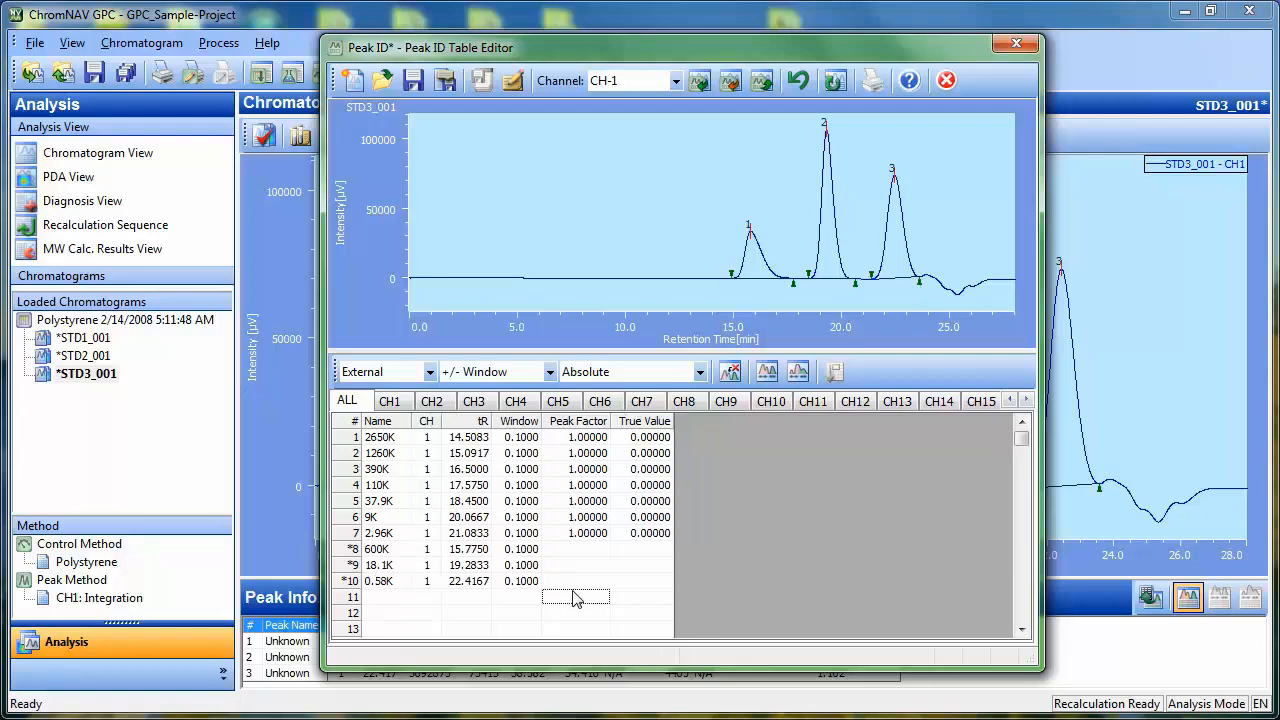
pyautogui.click(413, 82)
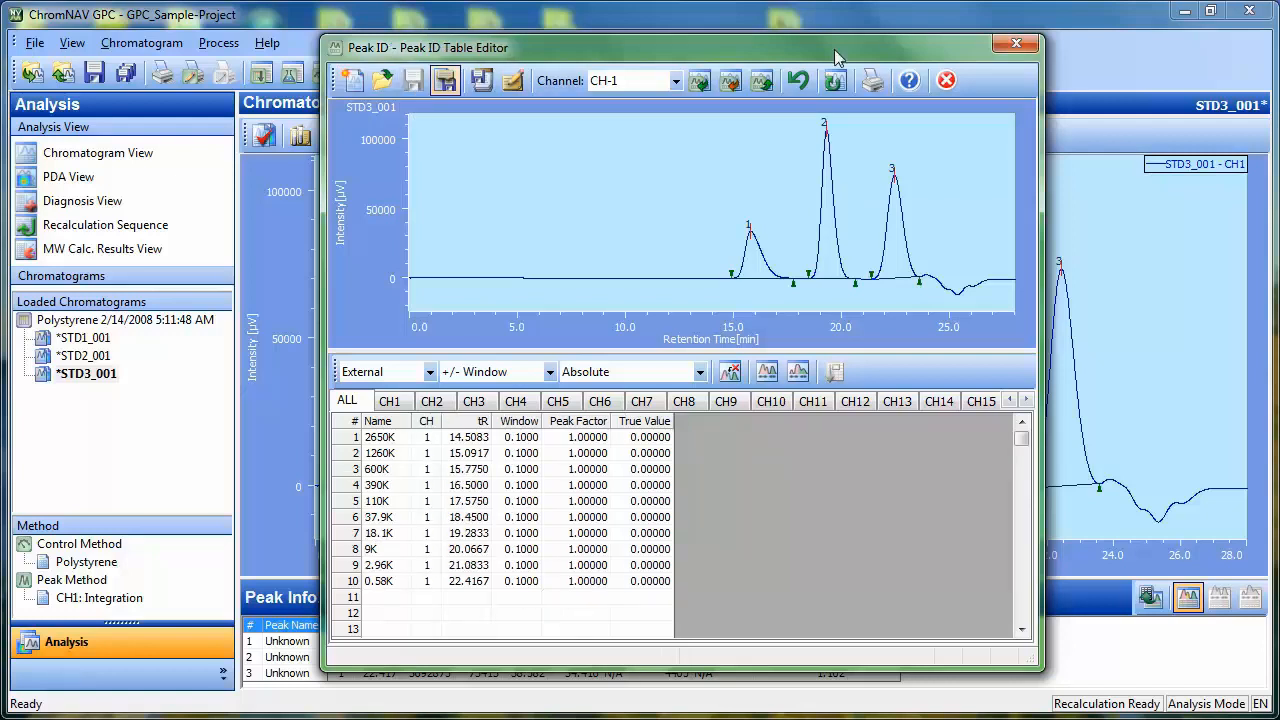
pyautogui.click(945, 82)
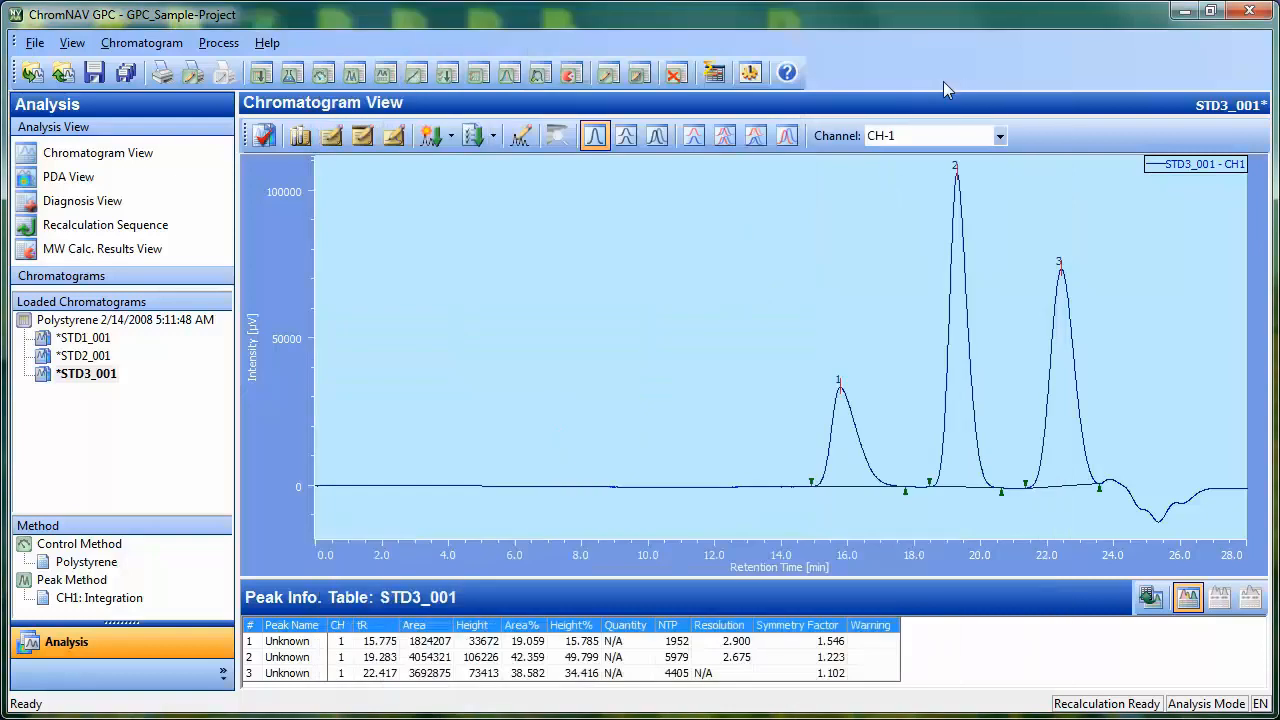
# Select Peak ID as the peak ID table for peak identification in the peak processing settings
pyautogui.click(432, 141)
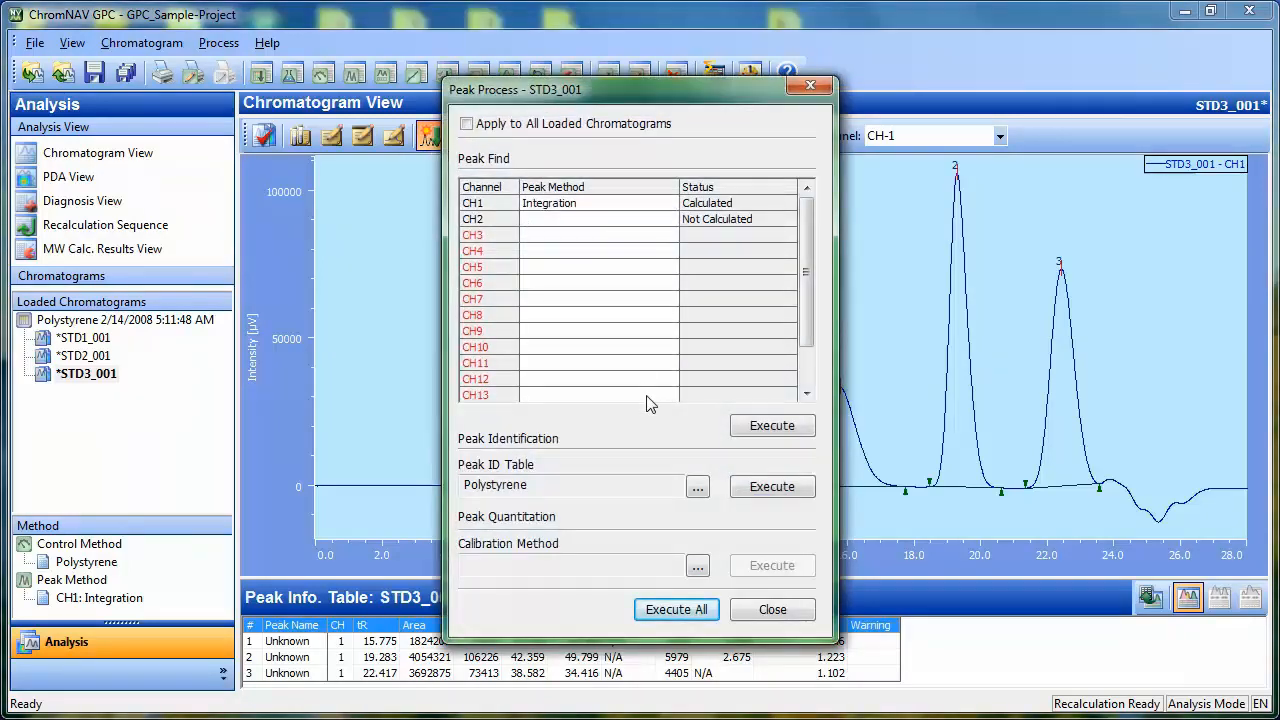
pyautogui.click(697, 487)
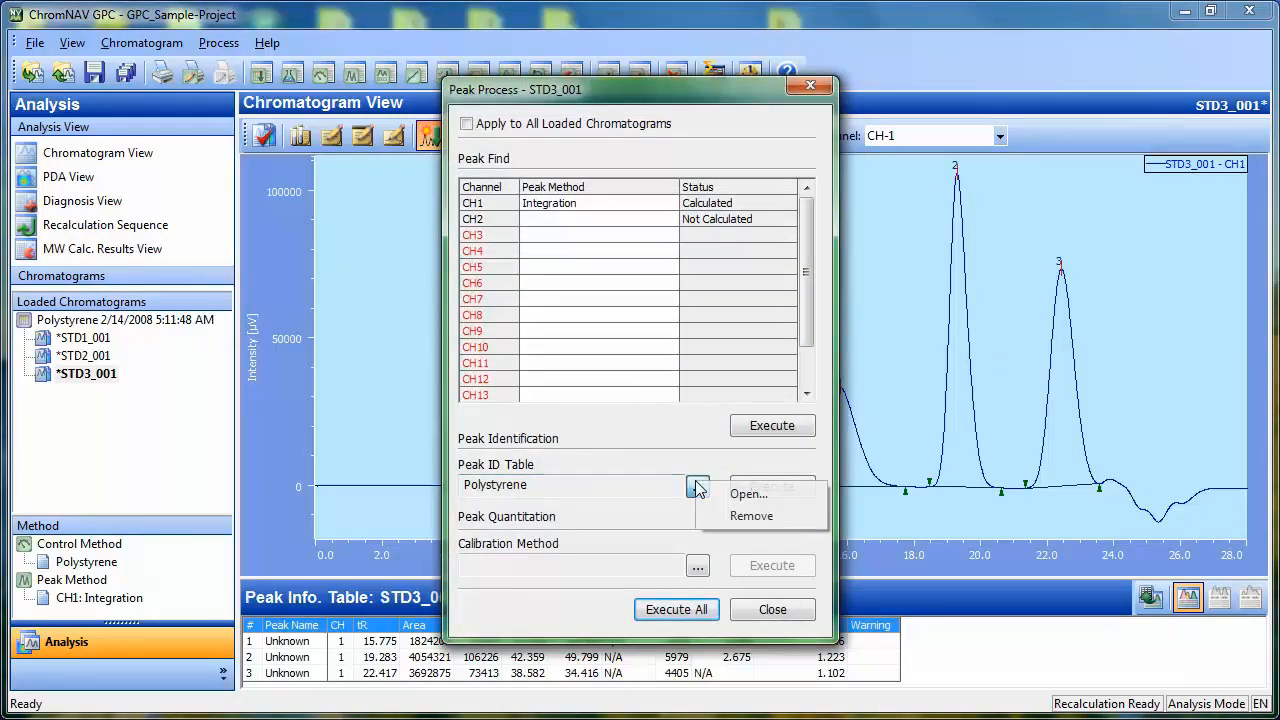
pyautogui.click(745, 495)
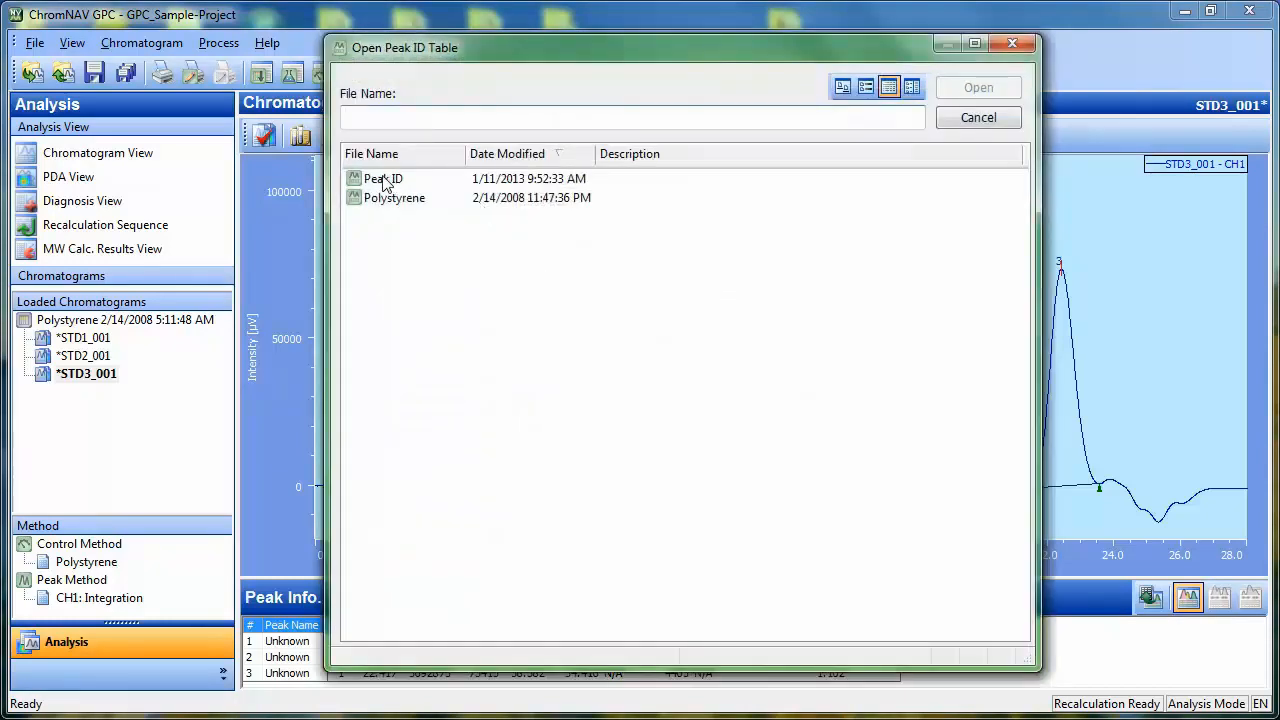
pyautogui.doubleClick(385, 180)
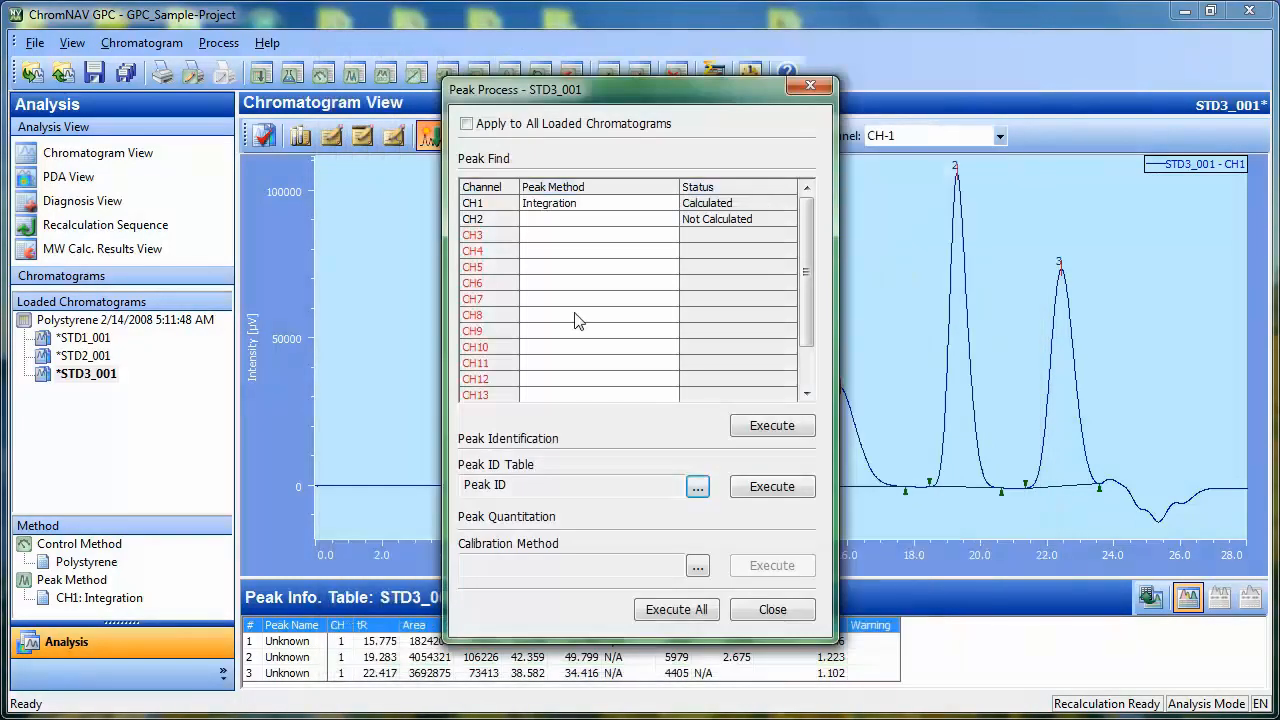
# Run peak identification on all loaded chromatograms and check the assigned peak names of STD2_001 and STD1_001
pyautogui.click(466, 124)
pyautogui.click(787, 487)
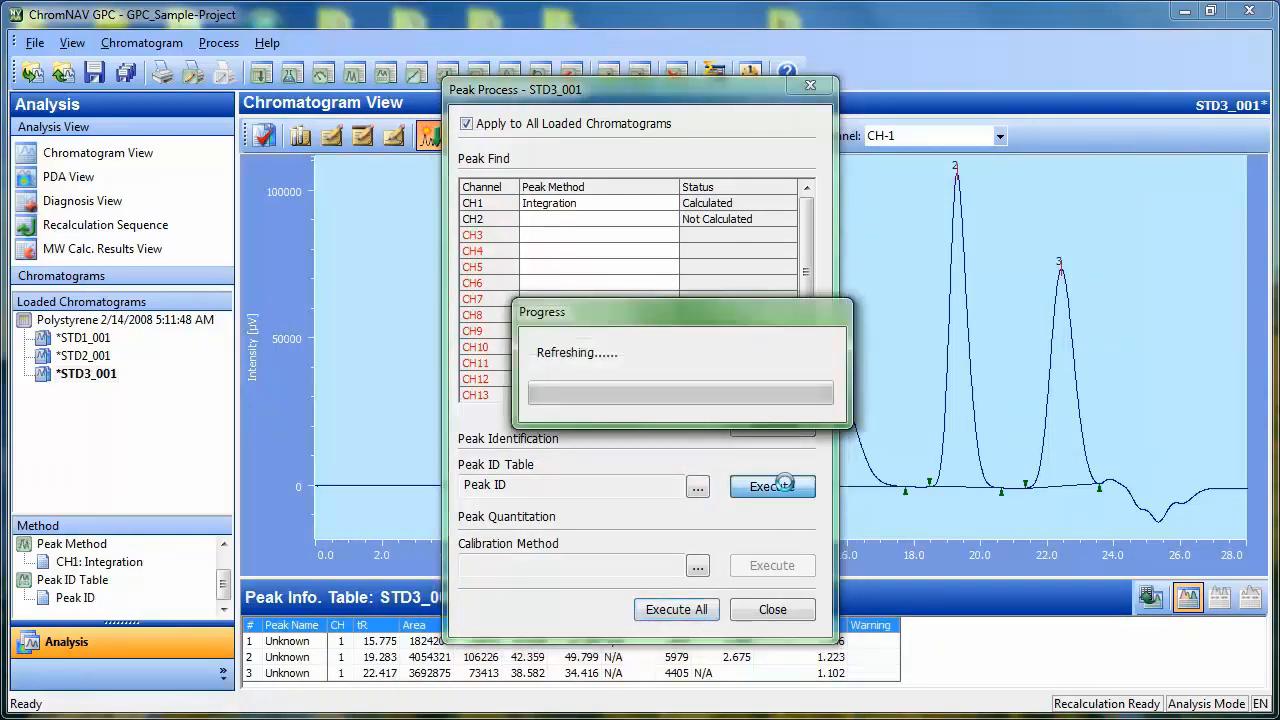
pyautogui.click(786, 623)
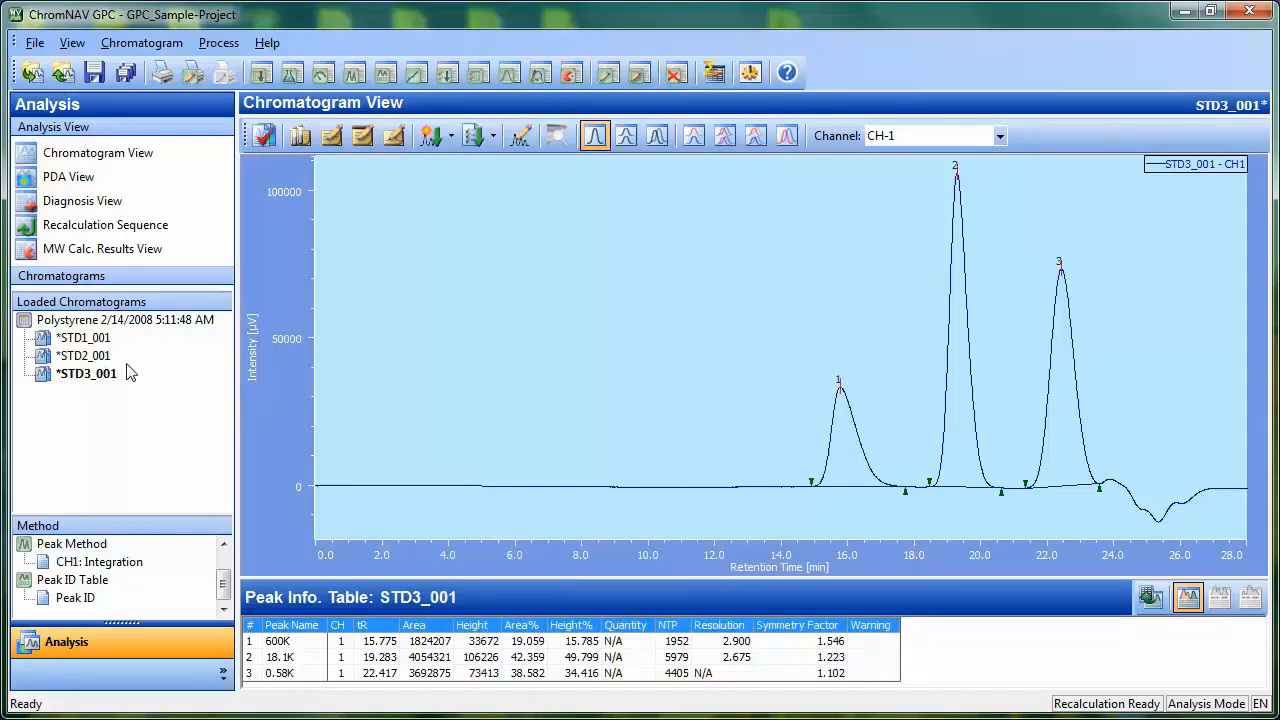
pyautogui.click(88, 357)
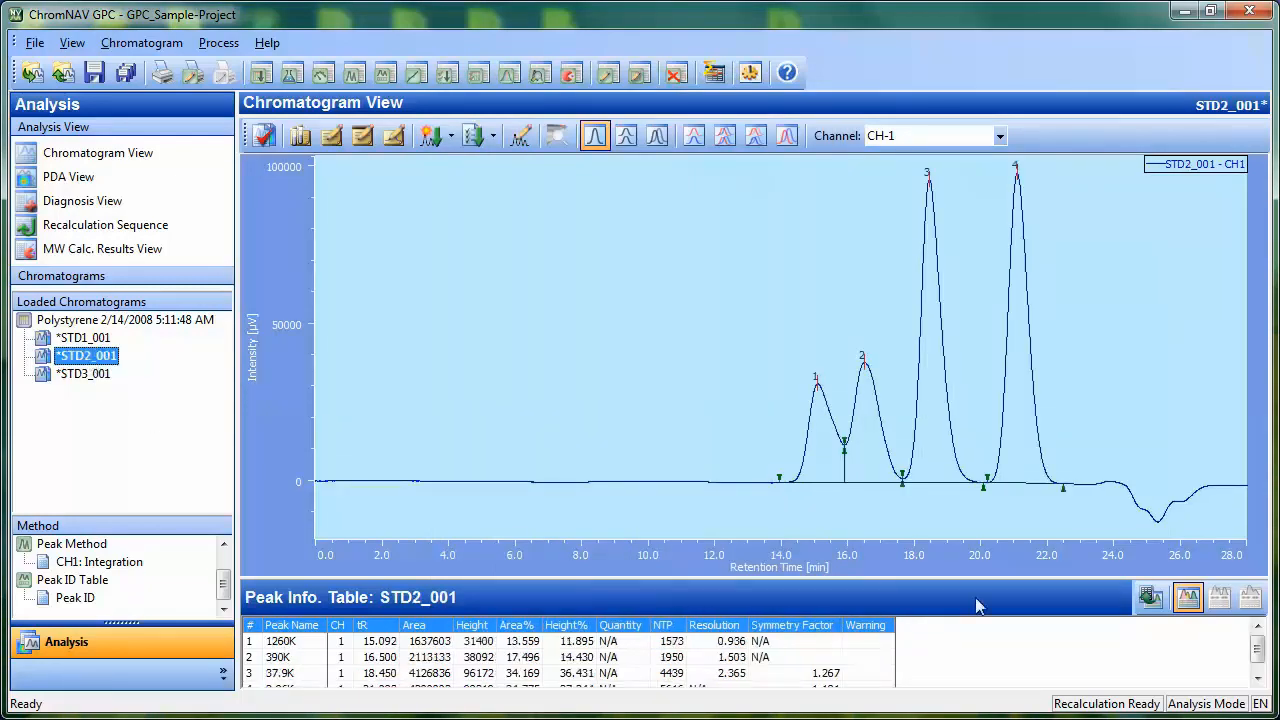
pyautogui.click(88, 340)
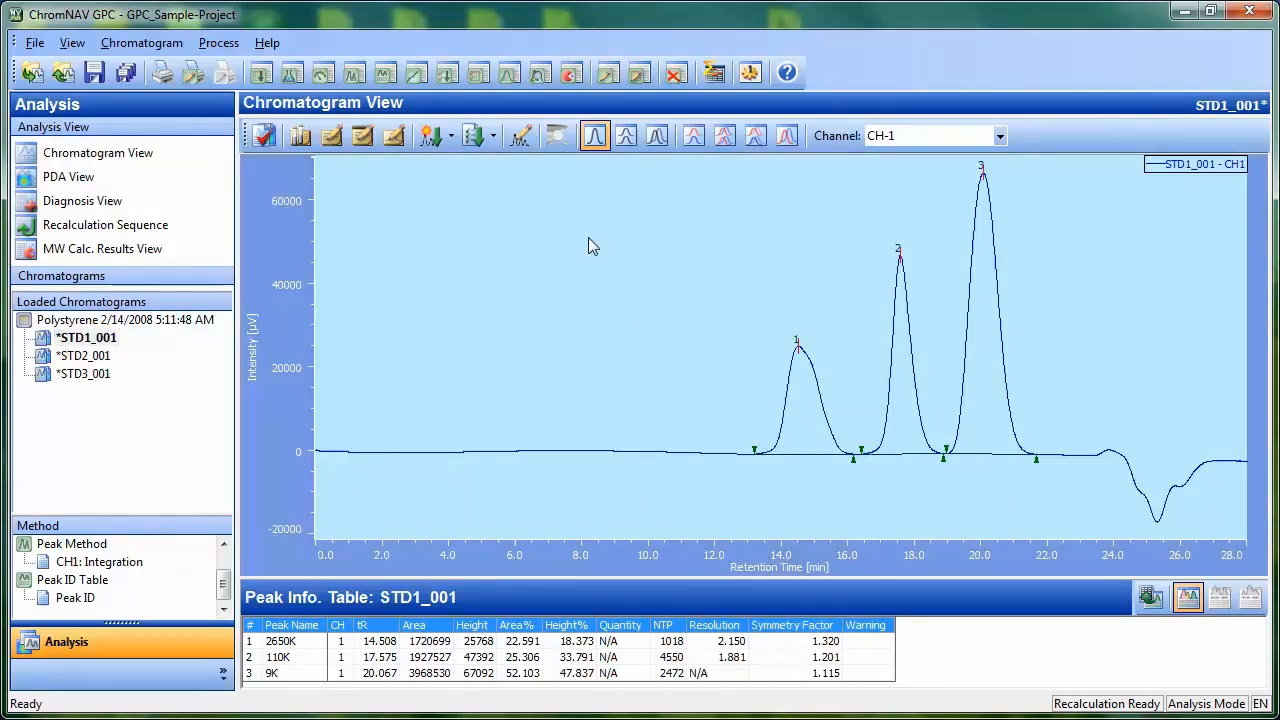
# Start a new MW calculation method and load the Peak ID table for channel CH-1 into its calibration table
pyautogui.click(572, 74)
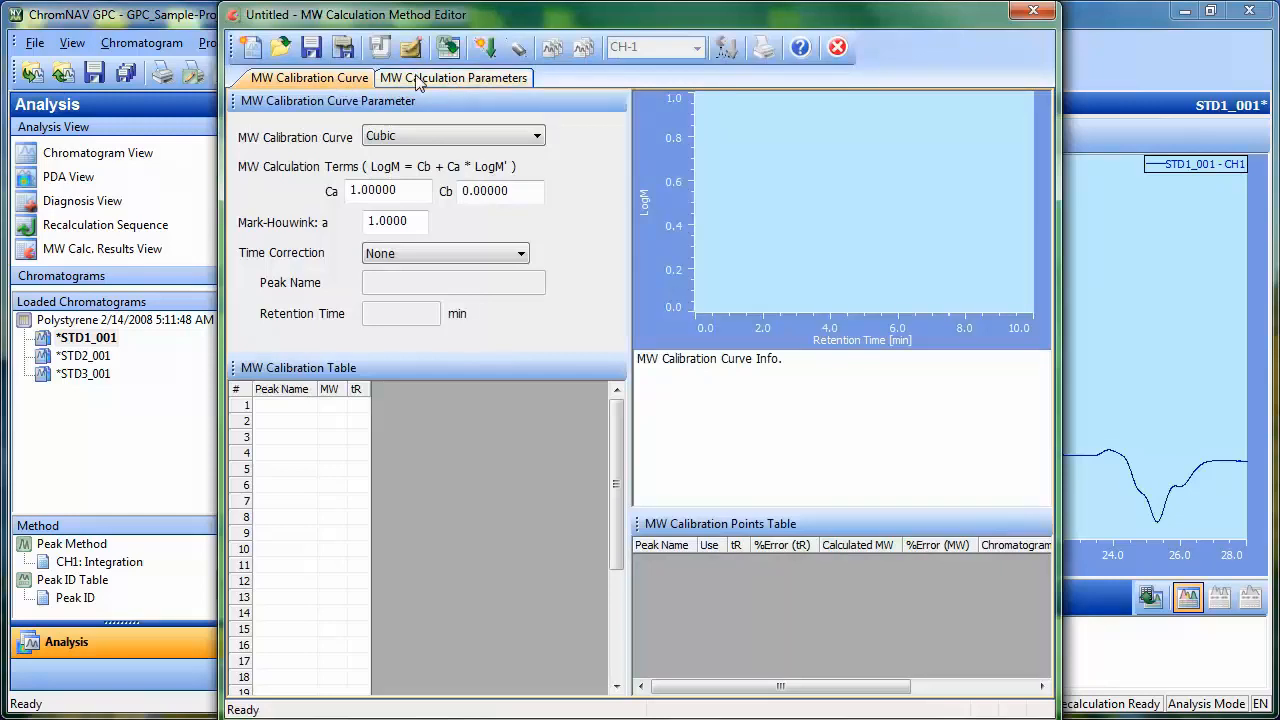
pyautogui.click(448, 49)
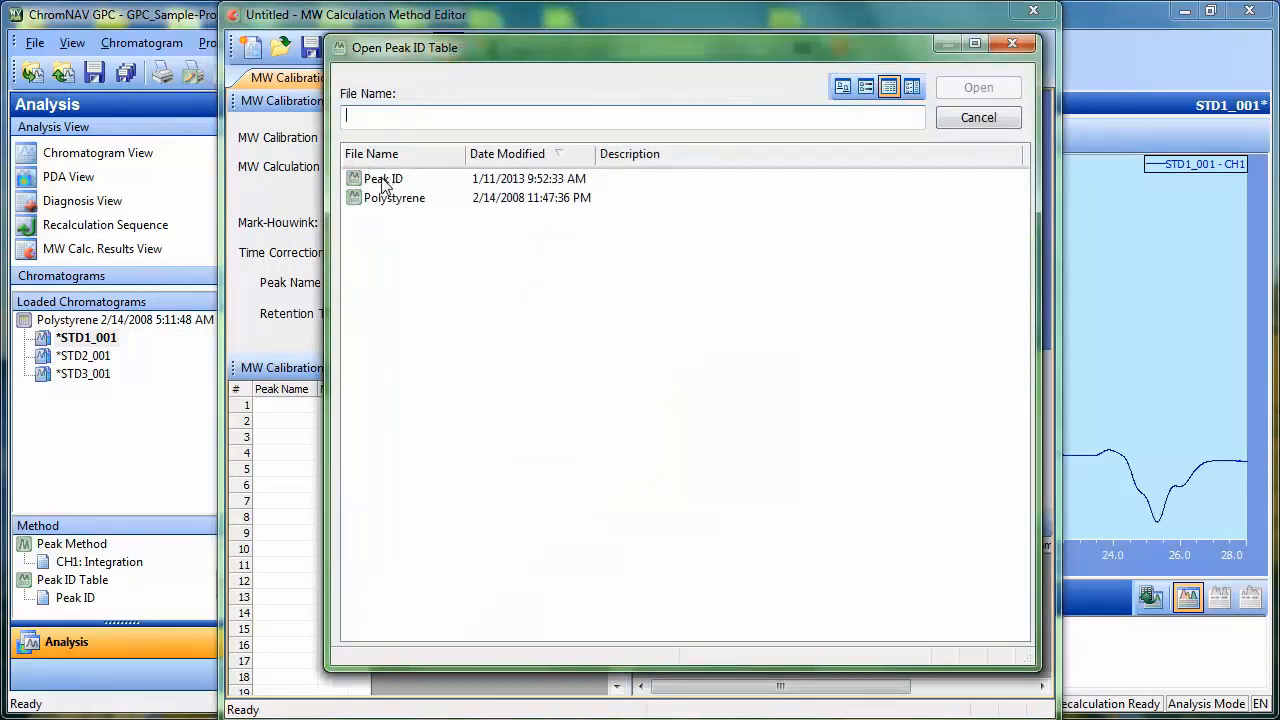
pyautogui.doubleClick(386, 180)
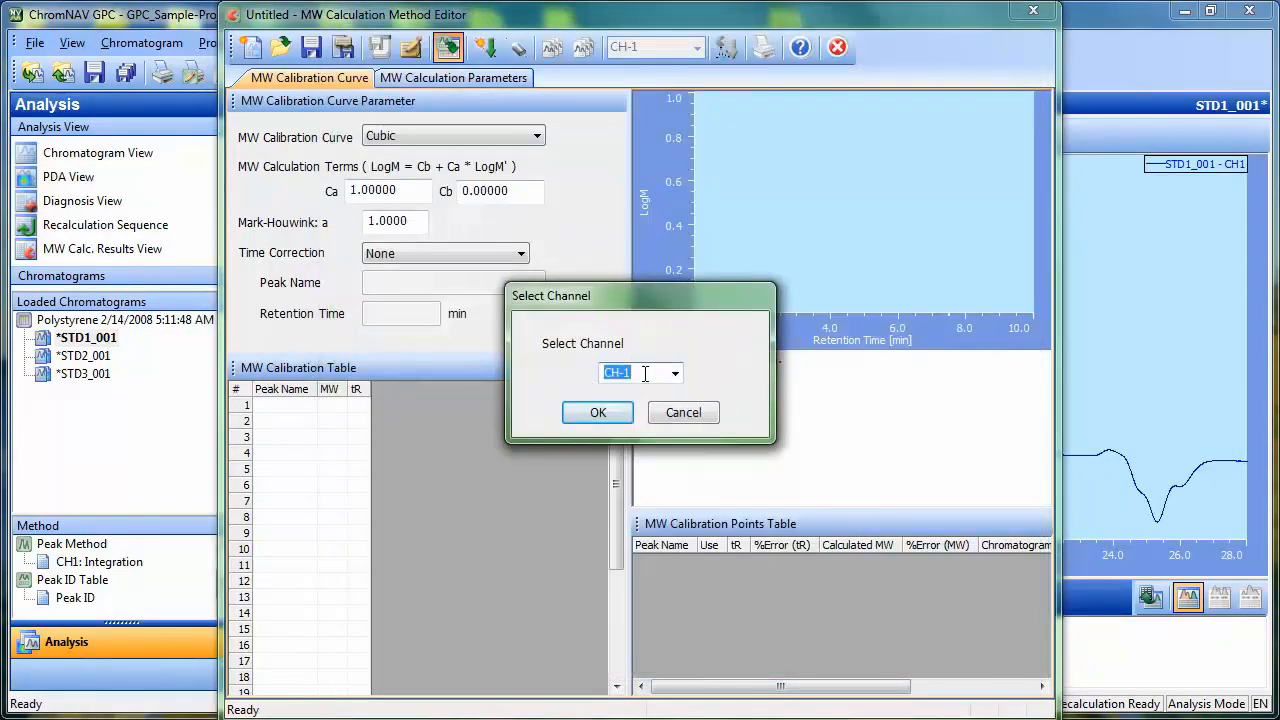
pyautogui.click(608, 412)
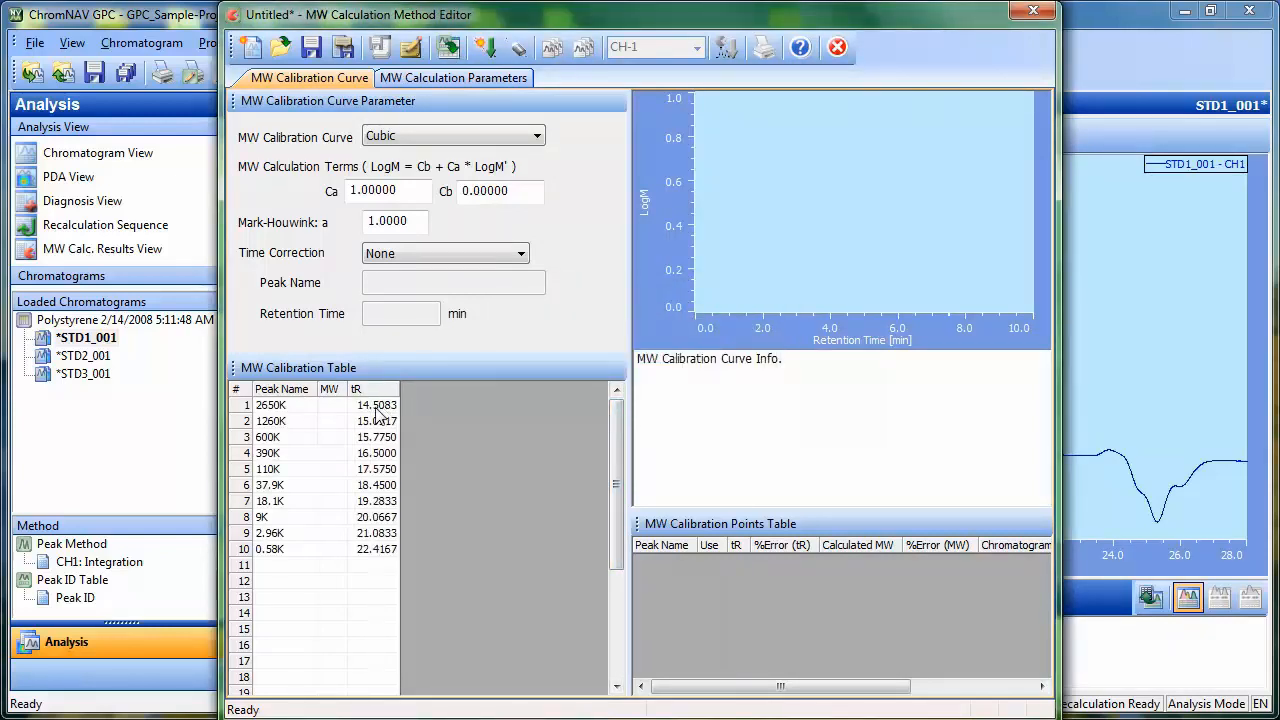
# Enter the molecular weights 2650000, 1260000, 600000, 390000 and 110000 for the first five peaks in the MW calibration table
pyautogui.click(333, 406)
pyautogui.write('2650')
pyautogui.write('000')
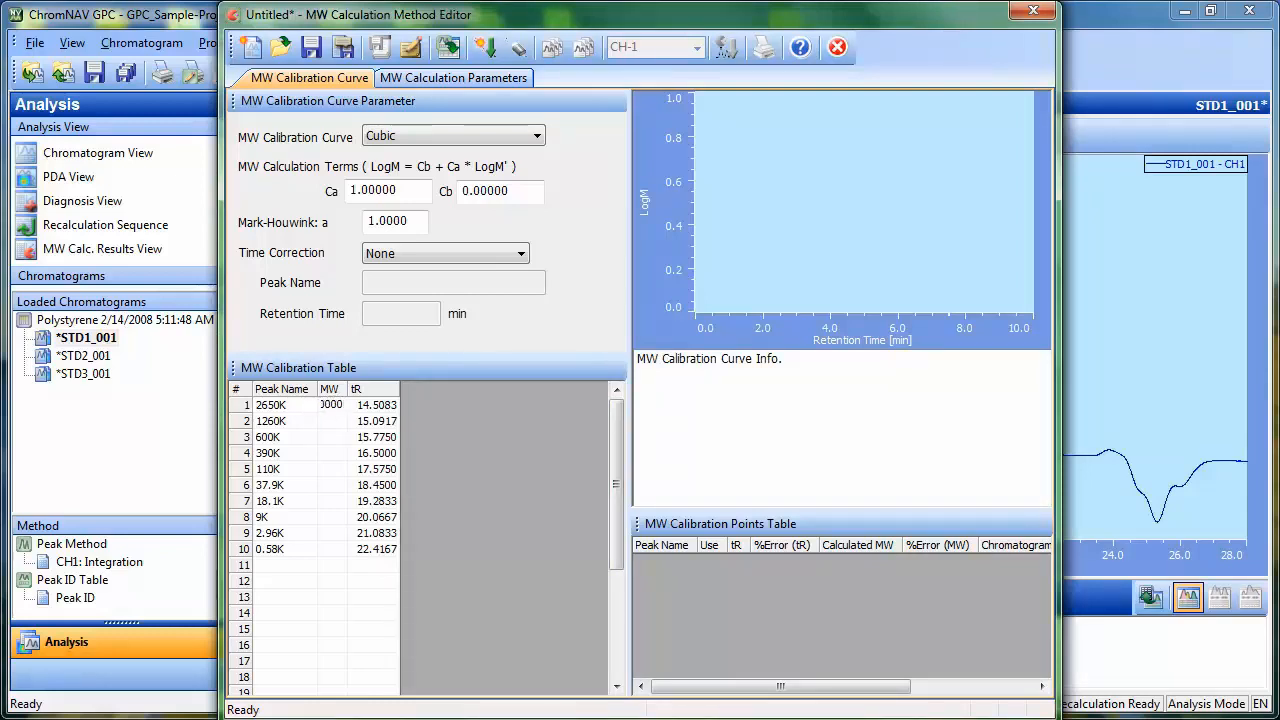
pyautogui.press('Return')
pyautogui.write('1260000')
pyautogui.press('Return')
pyautogui.write('600000')
pyautogui.press('Return')
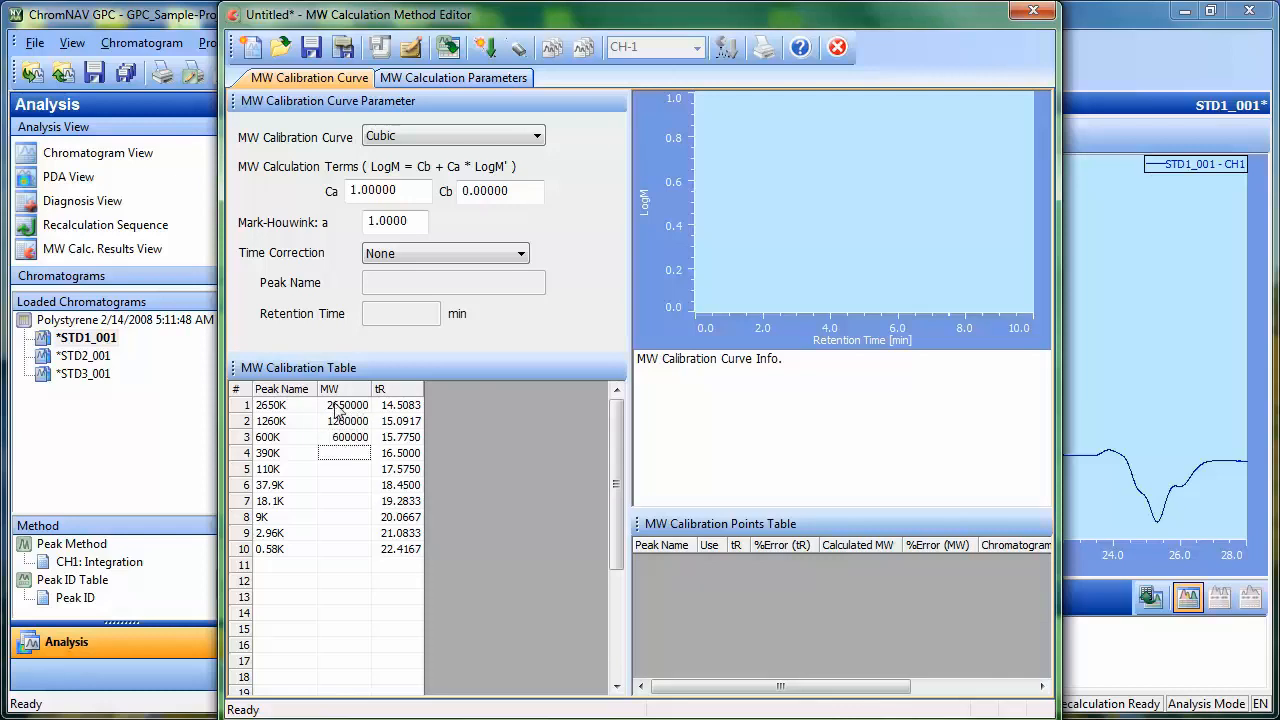
pyautogui.write('390000')
pyautogui.press('Return')
pyautogui.write('110000')
pyautogui.press('Return')
# Enter the molecular weights 37900, 18100, 9000, 2960 and 580 for peaks 37.9K through 0.58K in the calibration table
pyautogui.write('37900')
pyautogui.press('Return')
pyautogui.write('18')
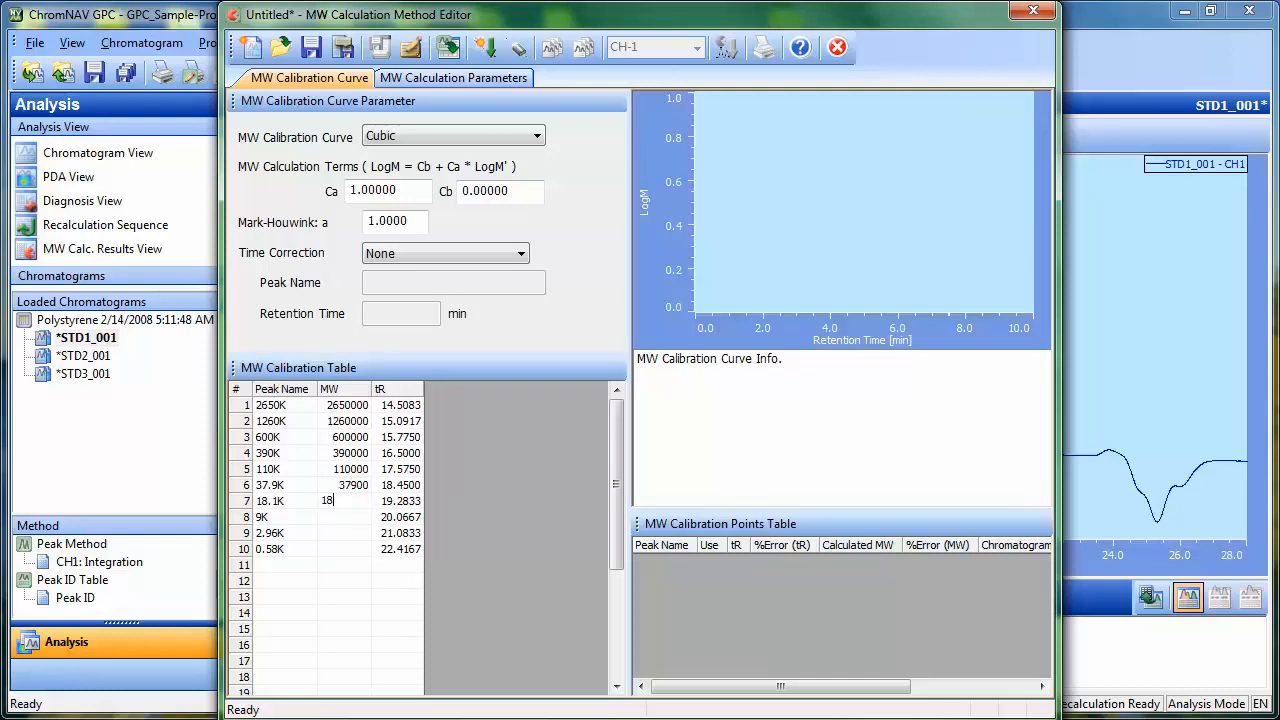
pyautogui.write('100')
pyautogui.press('Return')
pyautogui.write('9000')
pyautogui.press('Return')
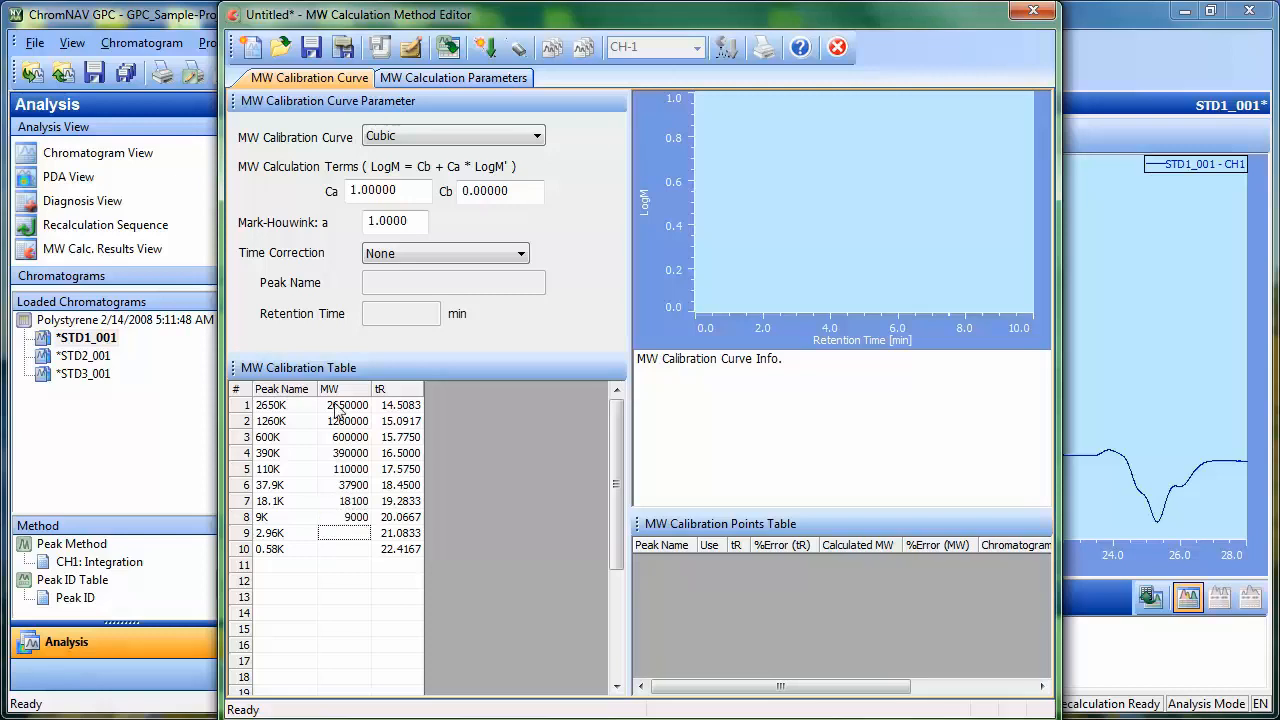
pyautogui.write('2960')
pyautogui.press('Return')
pyautogui.write('580')
pyautogui.click(360, 568)
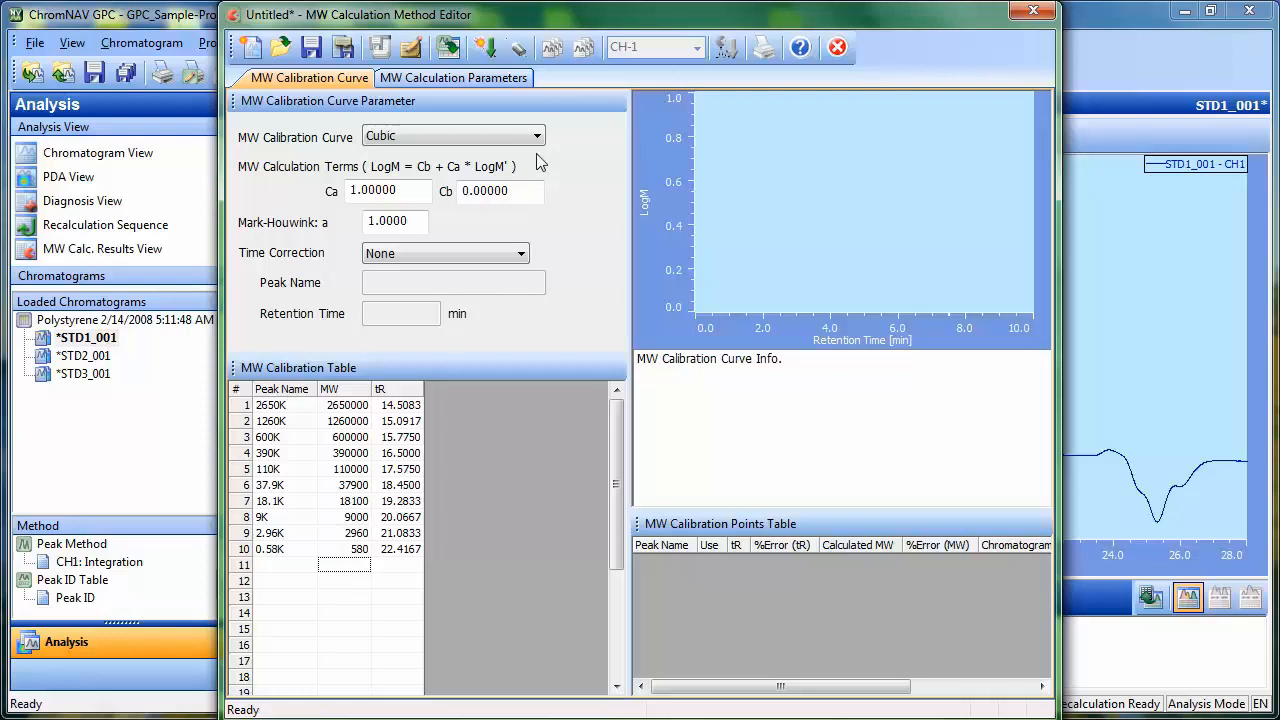
# In the MW calculation parameters, choose Manual as the calculation mode and Area as the calculation method
pyautogui.click(427, 80)
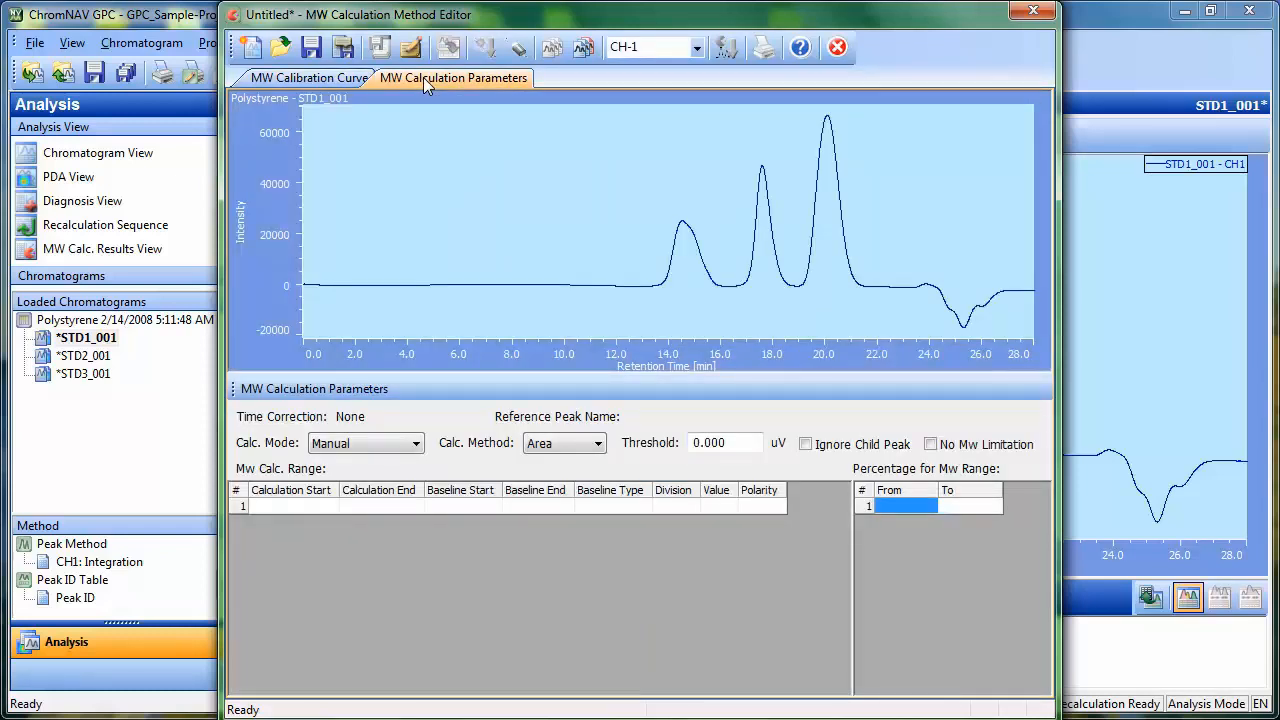
pyautogui.click(392, 445)
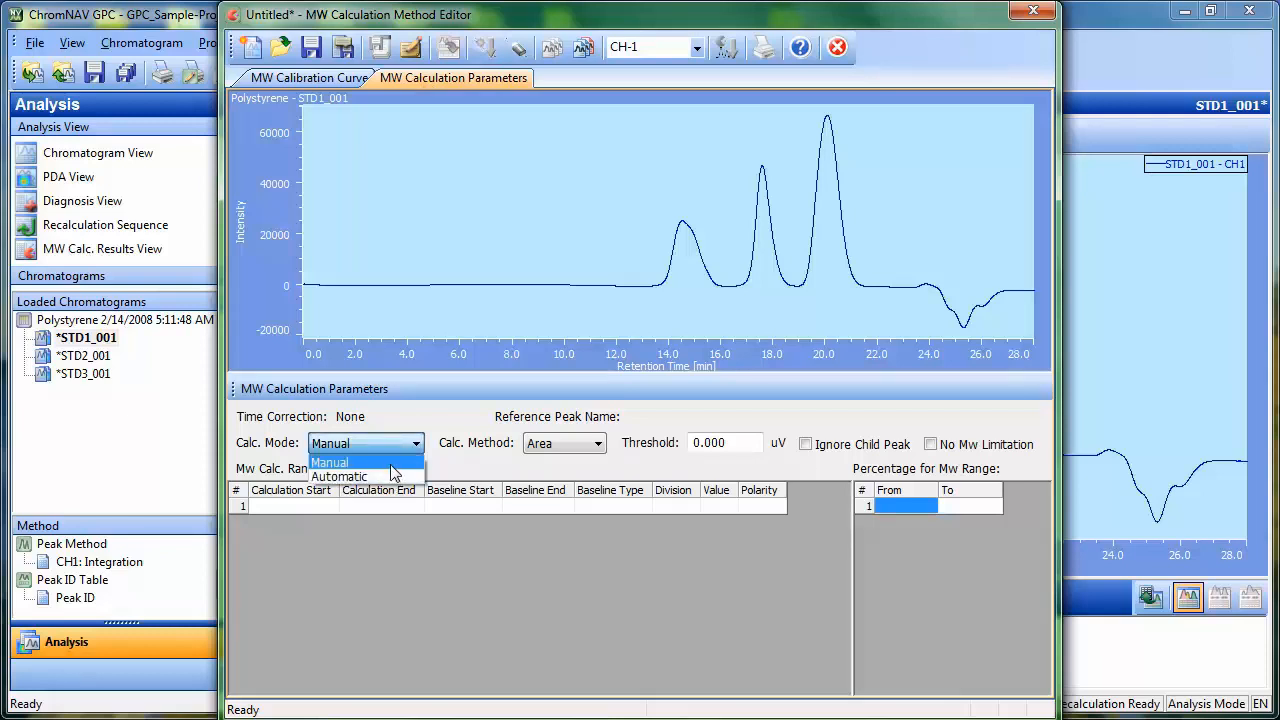
pyautogui.click(391, 463)
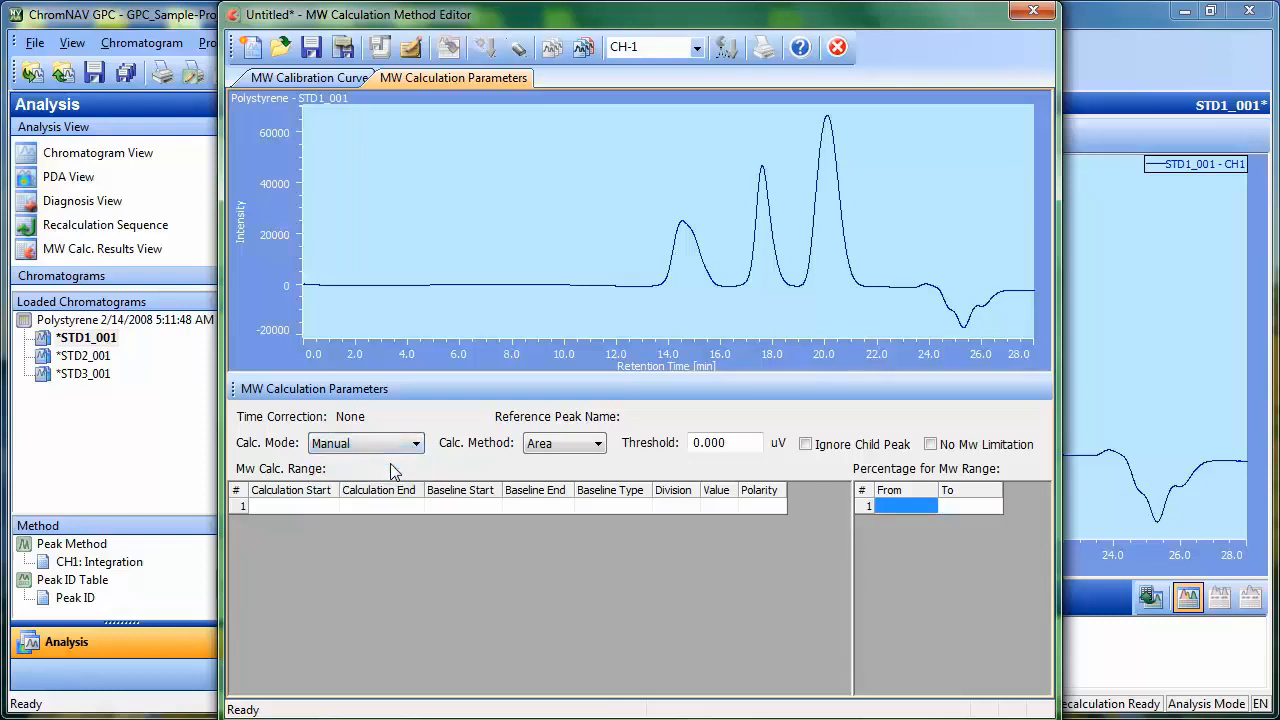
pyautogui.click(567, 451)
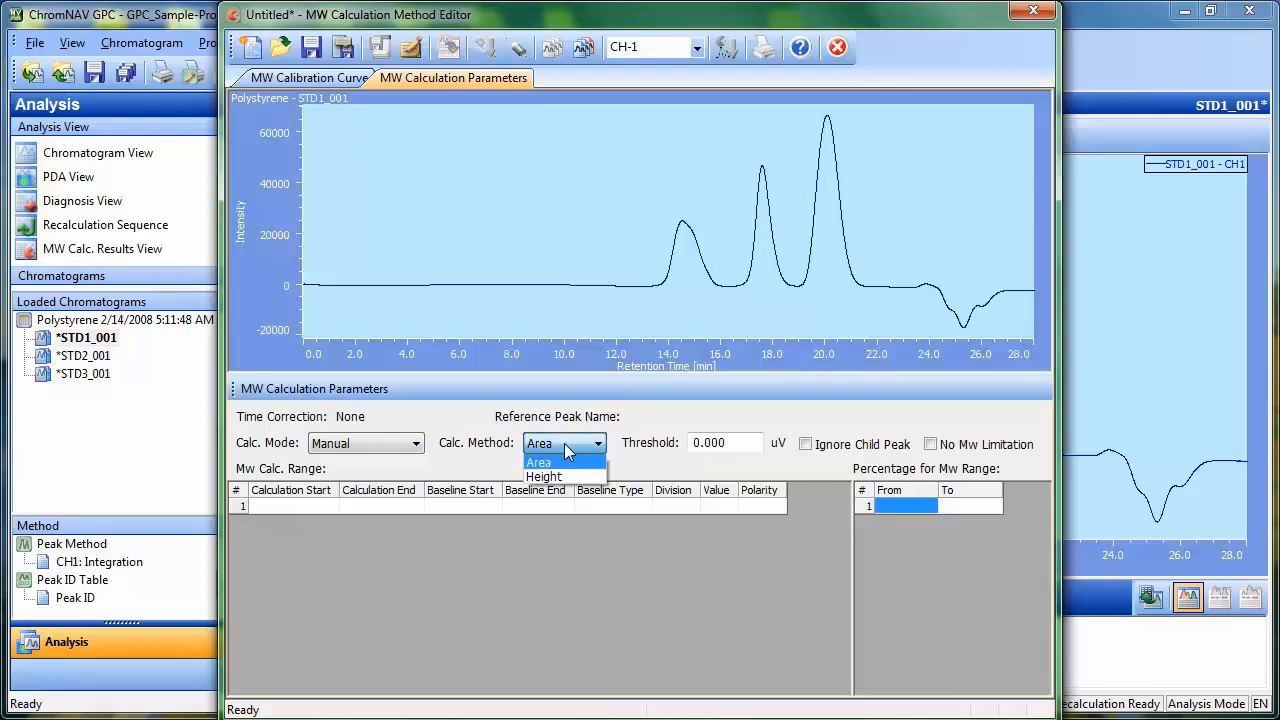
pyautogui.click(565, 445)
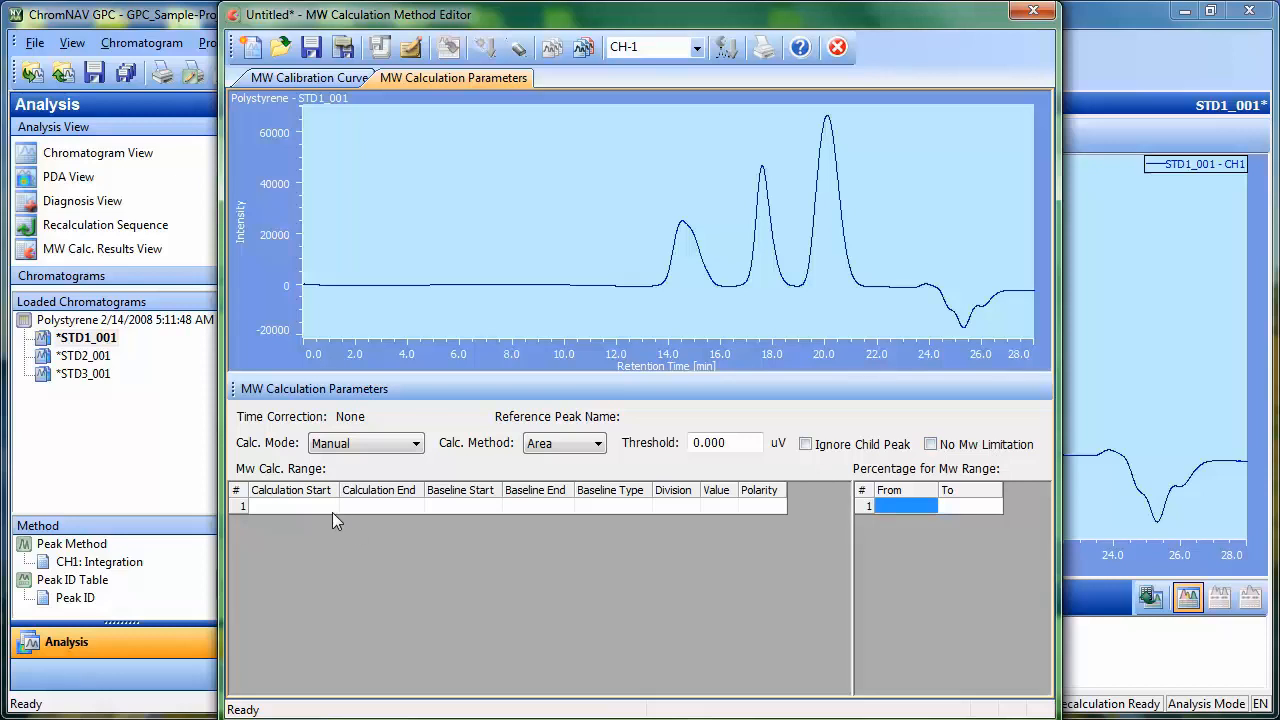
# Set the baseline range on the STD1_001 chromatogram from about 11.57 to 27.20 min
pyautogui.rightClick(453, 505)
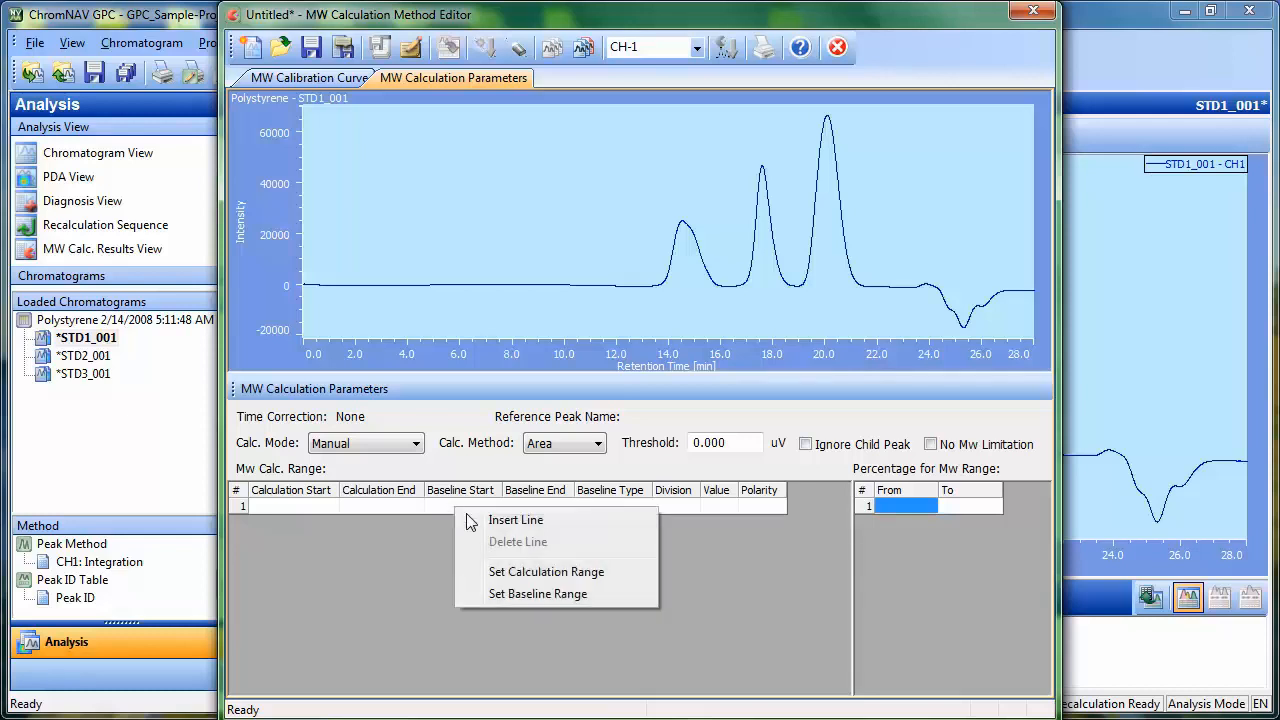
pyautogui.click(541, 595)
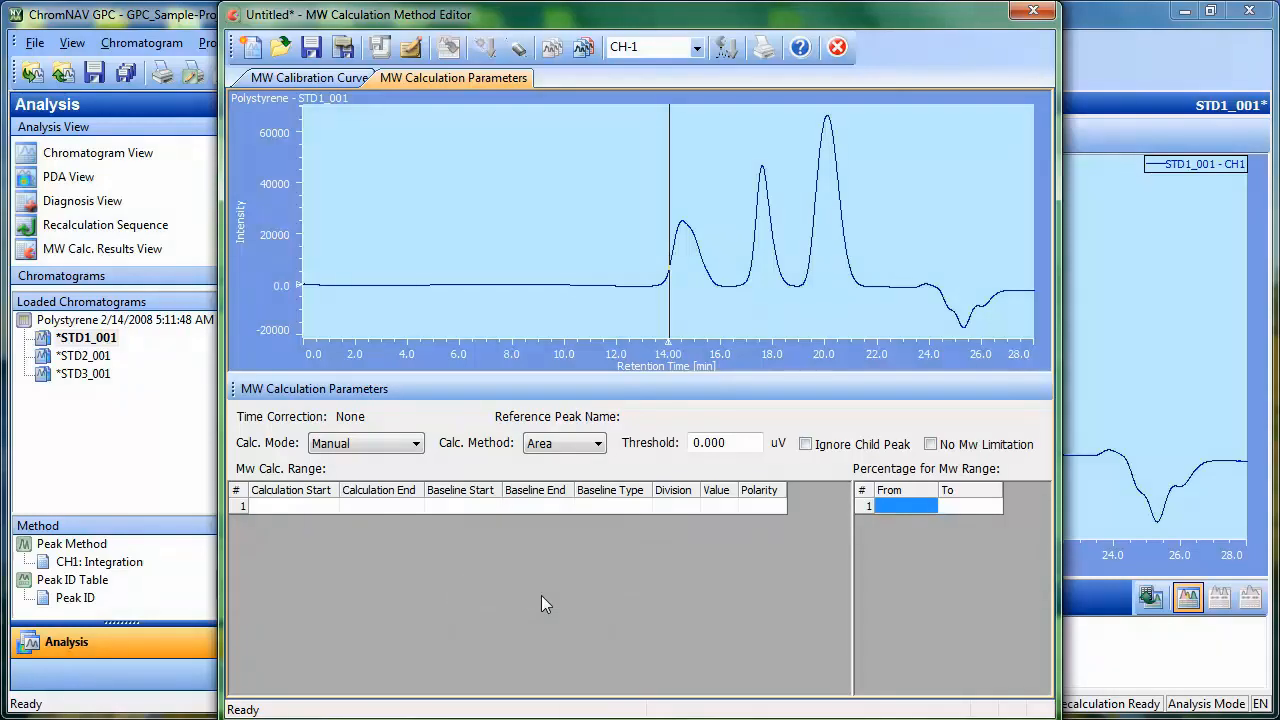
pyautogui.click(605, 319)
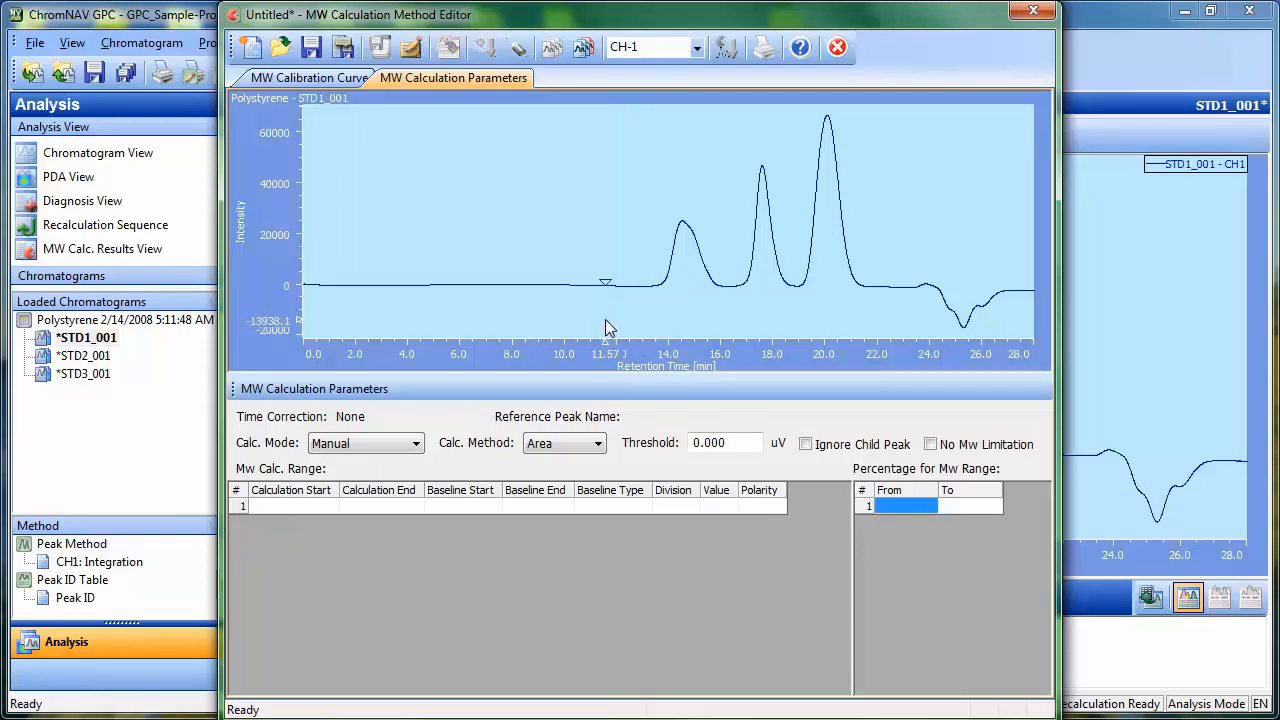
pyautogui.click(1013, 299)
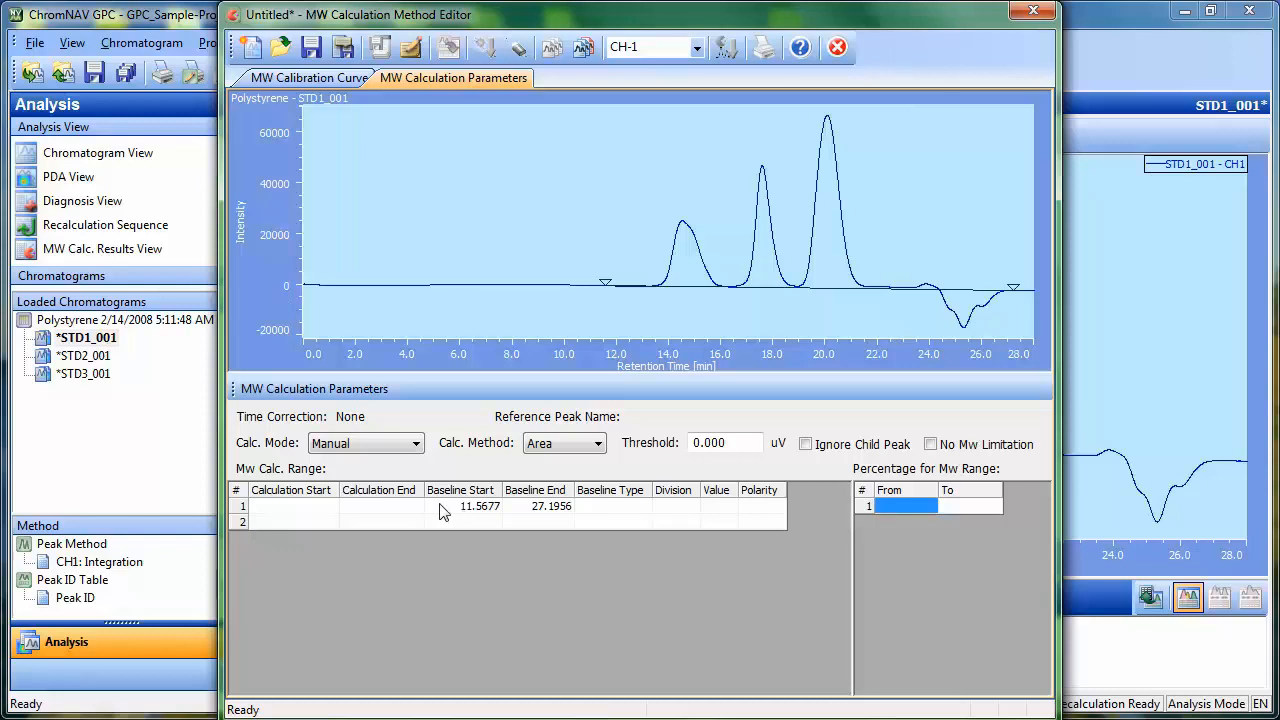
# Set the calculation range from about 13.37 to 23.60 min and check it against the STD1_001 and STD3_001 peaks
pyautogui.rightClick(391, 511)
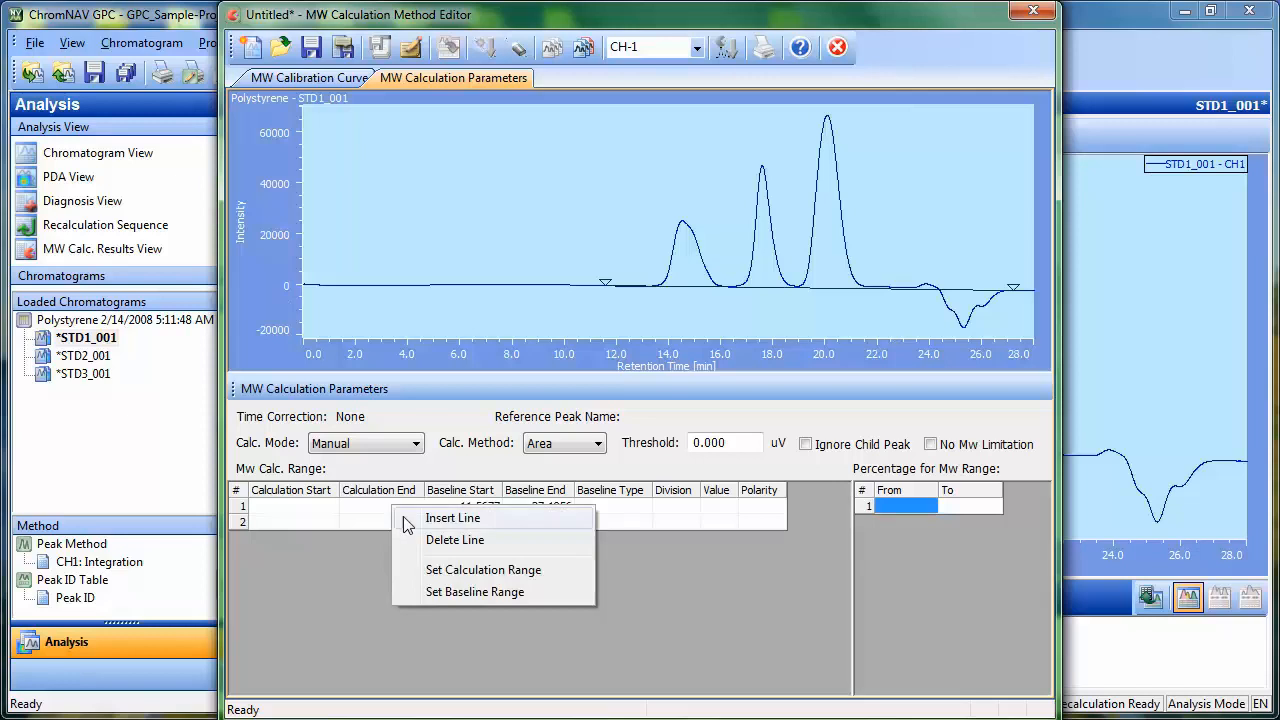
pyautogui.click(470, 576)
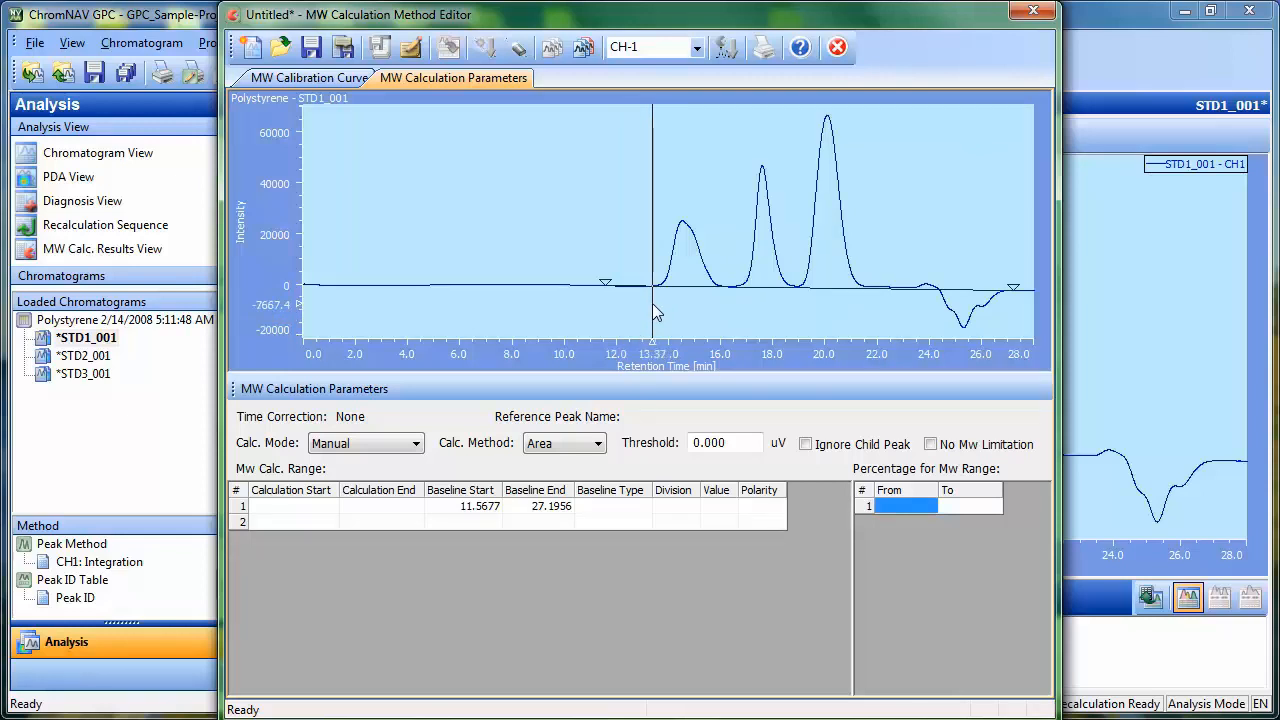
pyautogui.moveTo(652, 305); pyautogui.dragTo(918, 294)
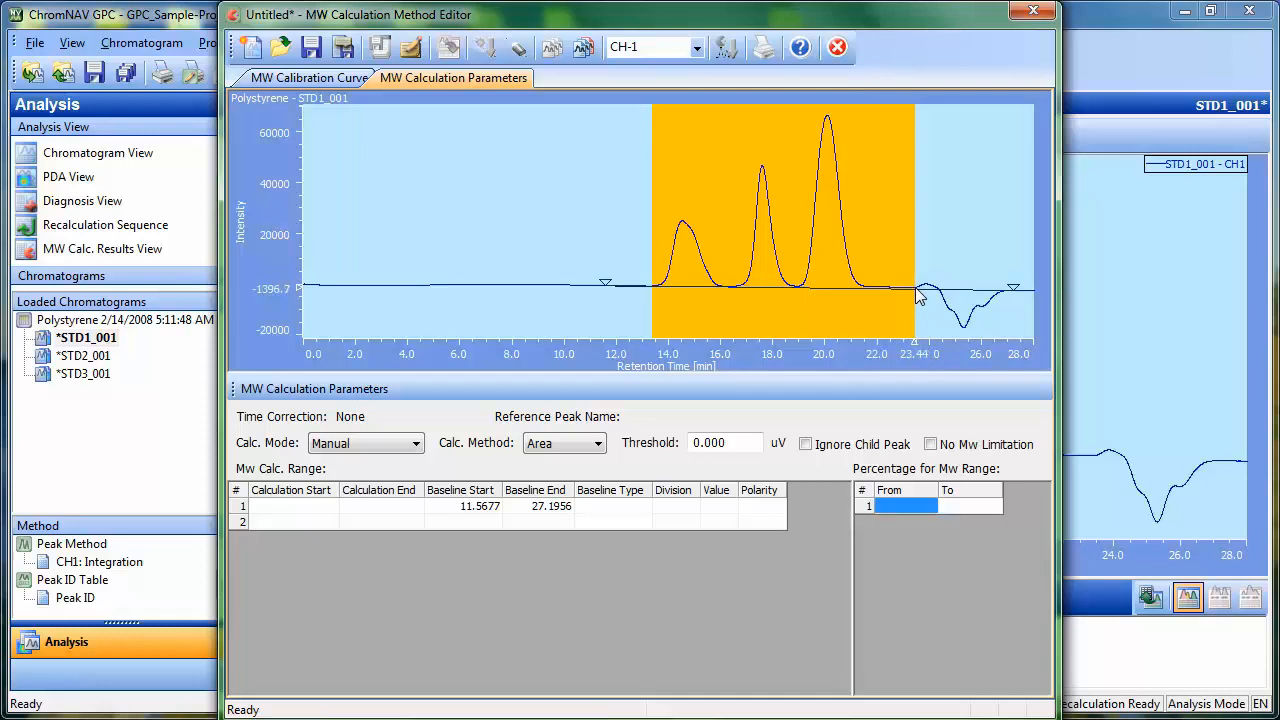
pyautogui.click(584, 48)
pyautogui.click(586, 58)
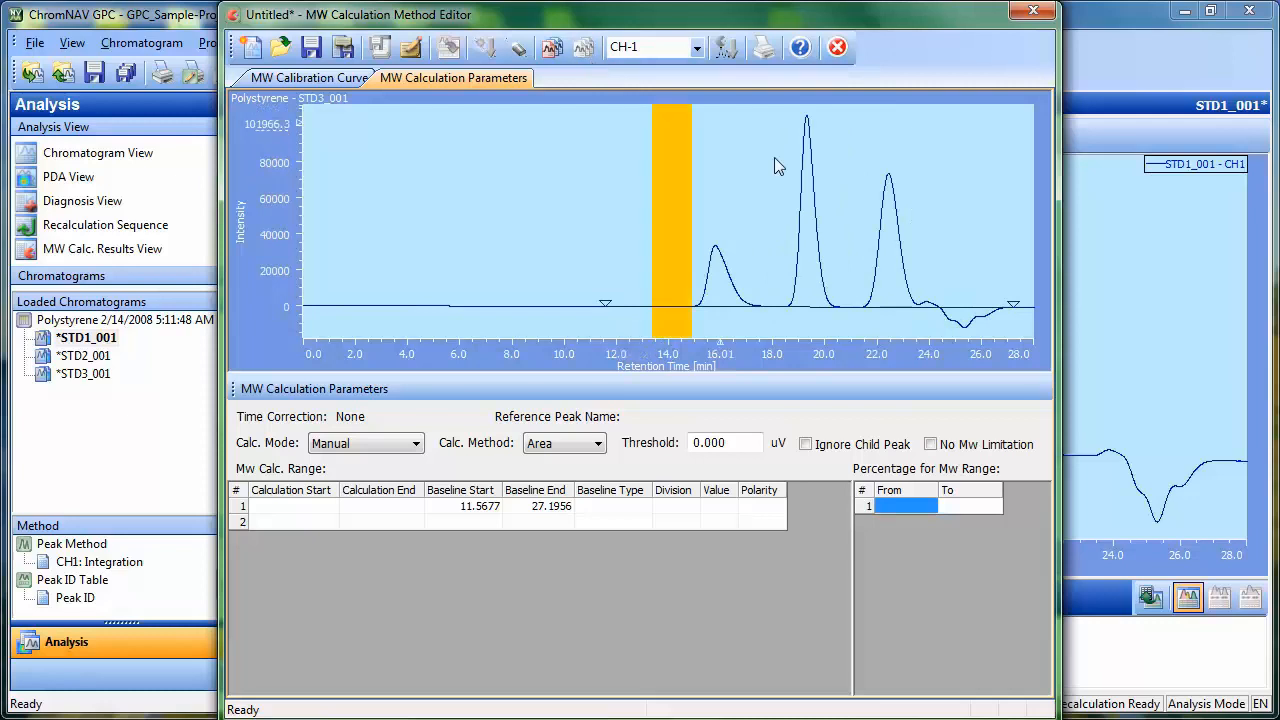
pyautogui.moveTo(918, 280); pyautogui.dragTo(921, 279)
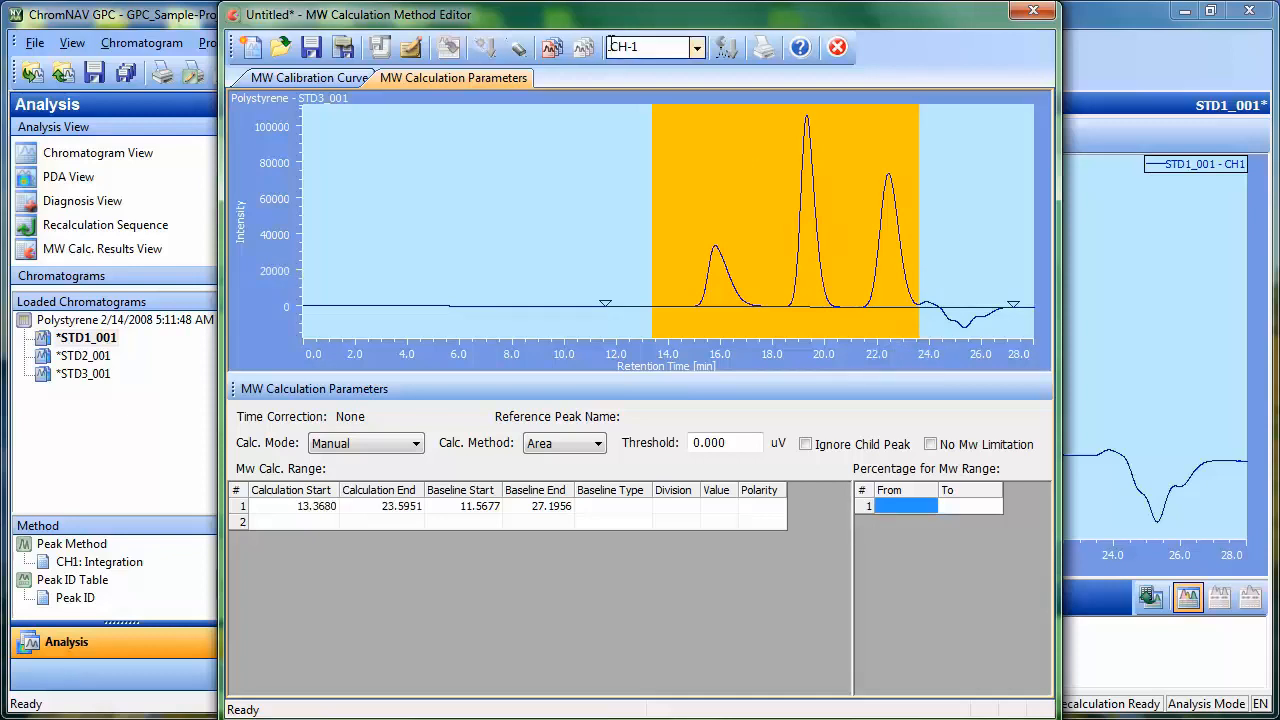
pyautogui.click(556, 50)
pyautogui.click(556, 50)
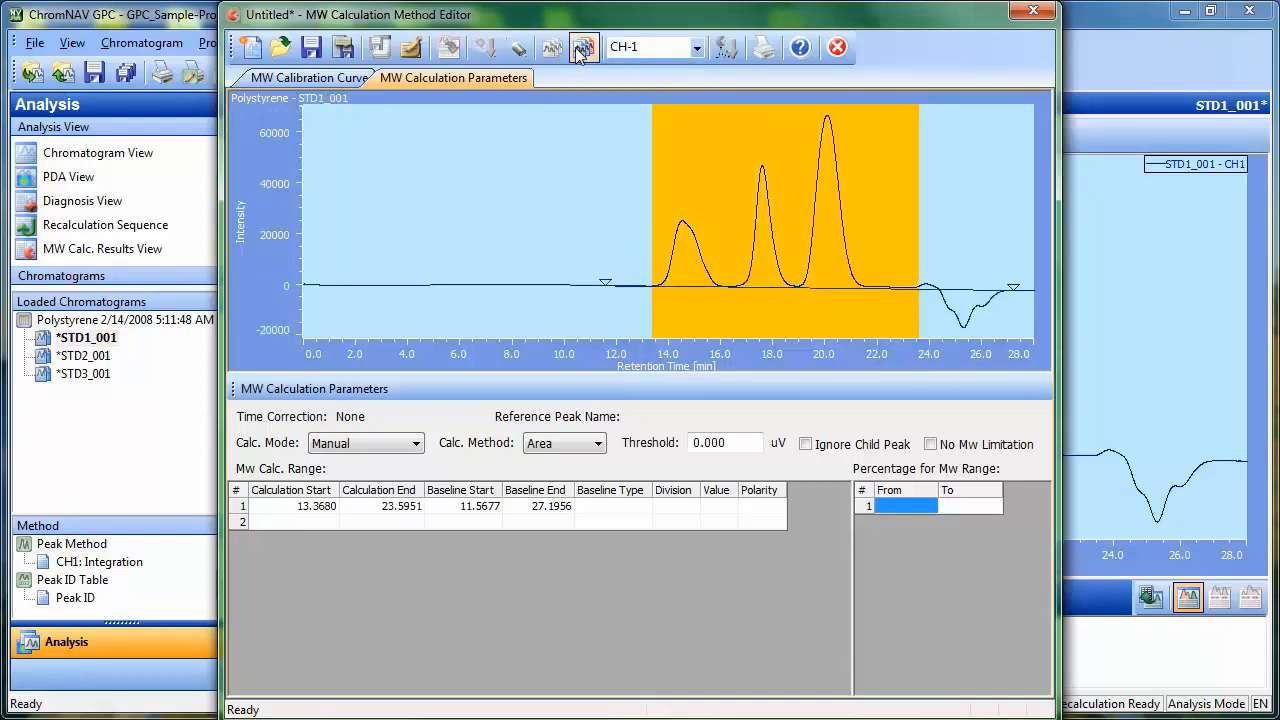
pyautogui.click(579, 50)
pyautogui.click(580, 51)
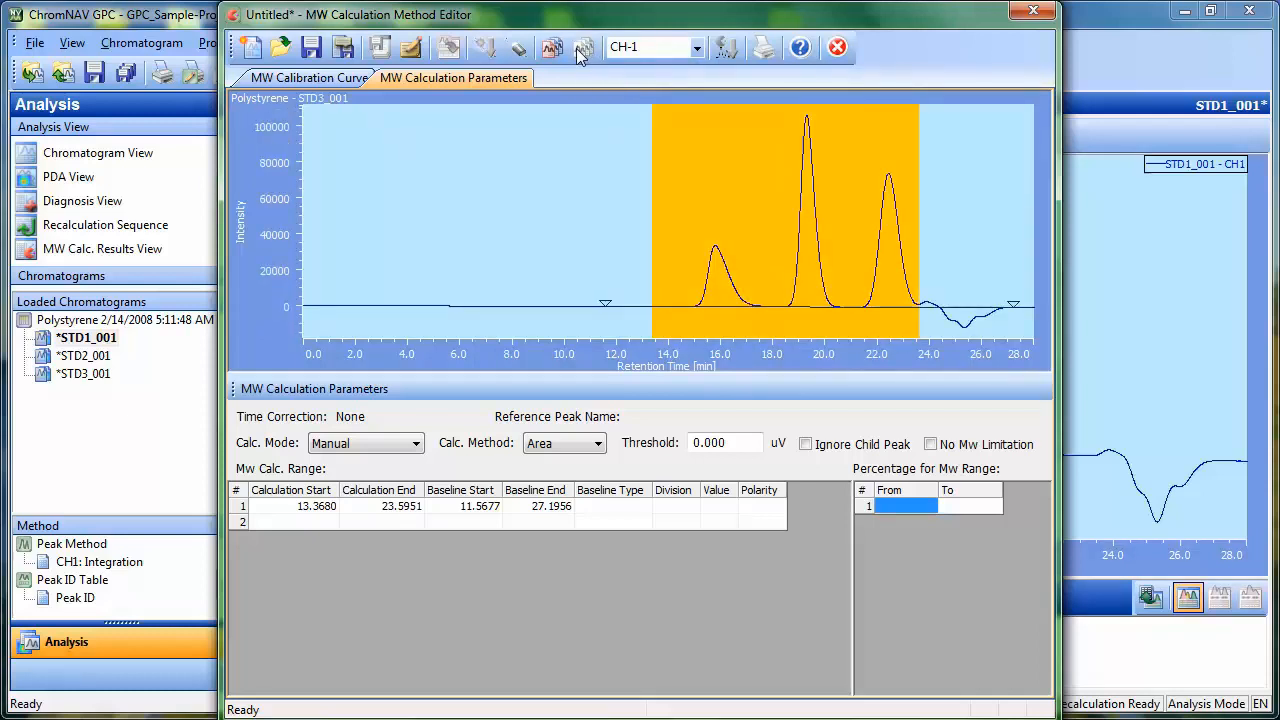
# Give the MW calculation range a Horizontal baseline type, Time/Division(min) division with value 0.1, and + polarity
pyautogui.click(627, 512)
pyautogui.click(644, 508)
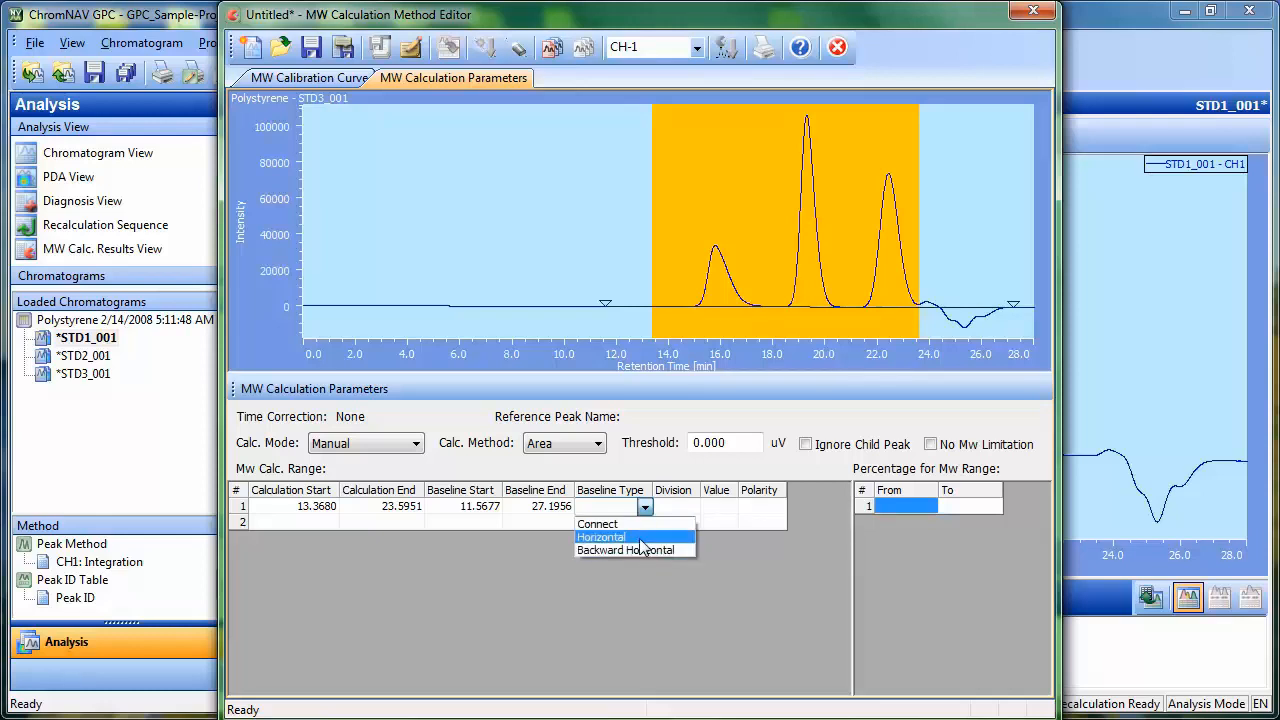
pyautogui.click(639, 537)
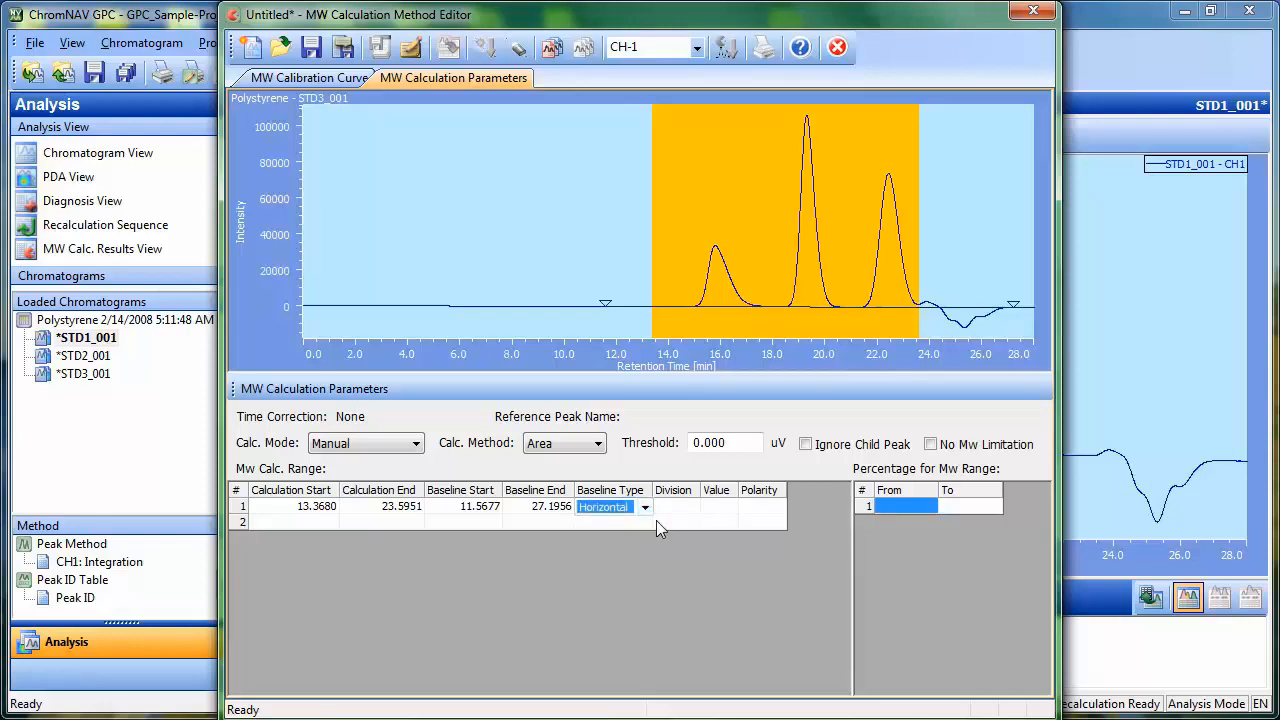
pyautogui.click(677, 514)
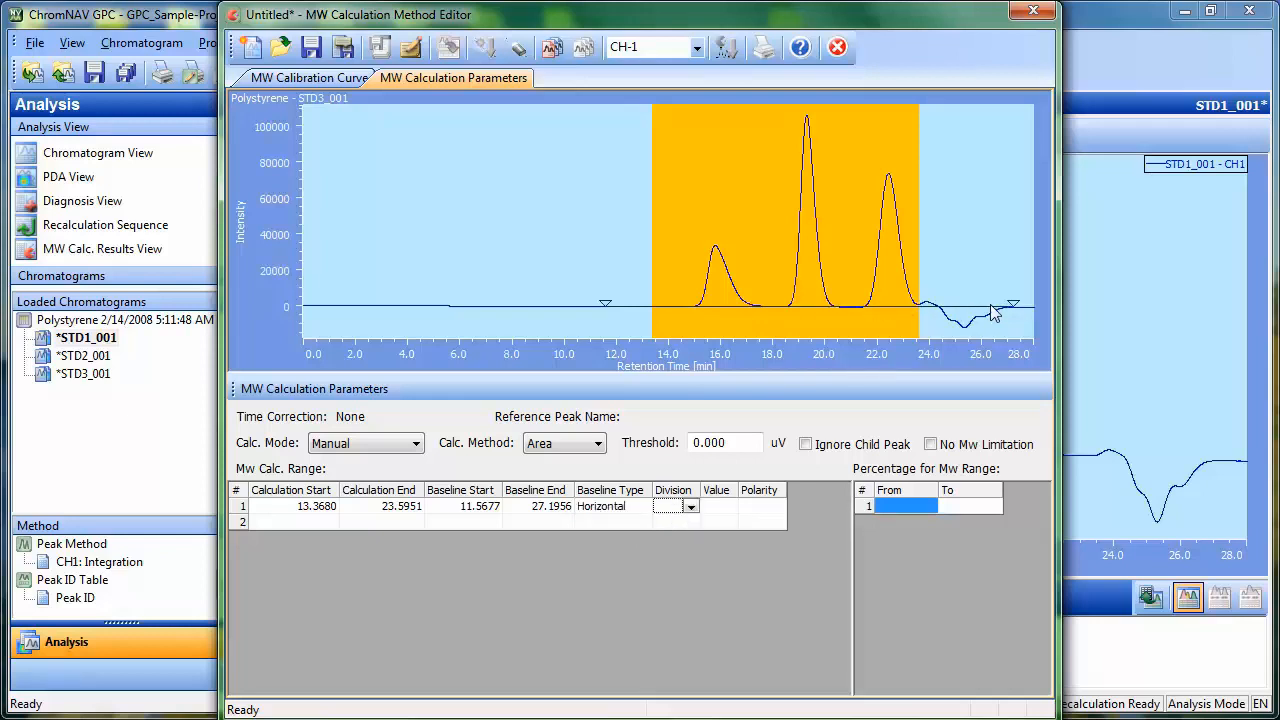
pyautogui.click(690, 508)
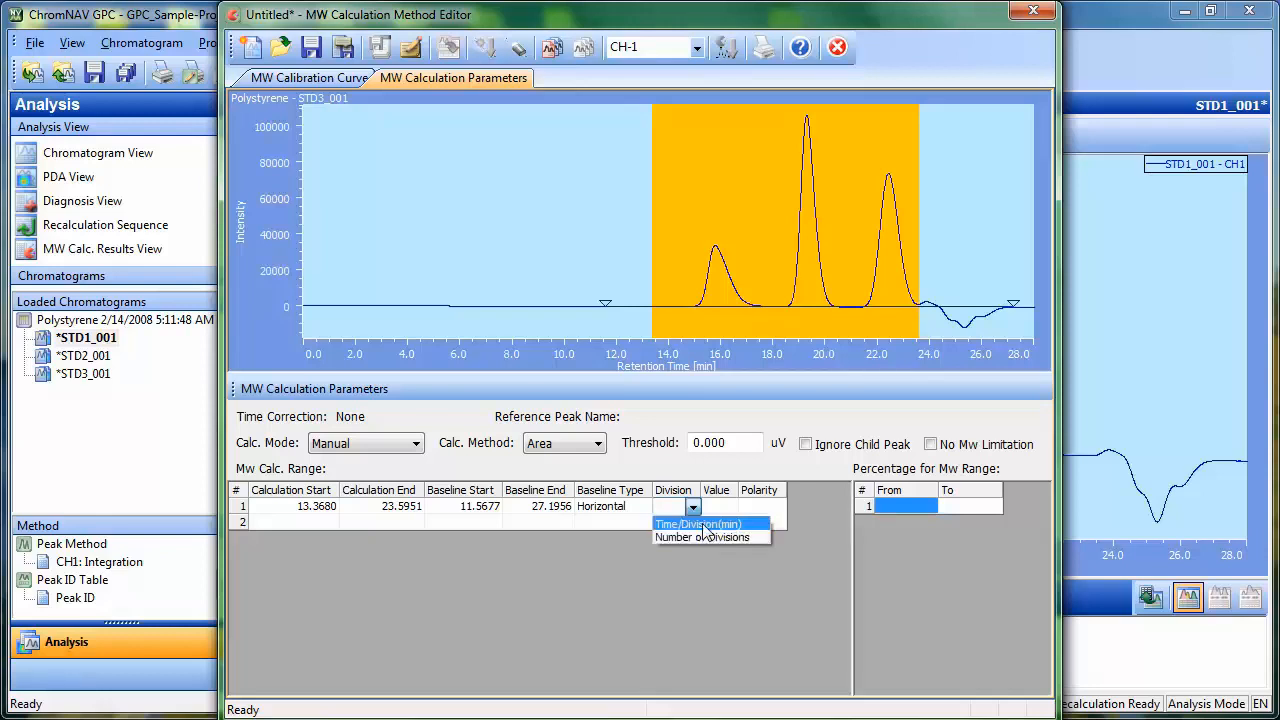
pyautogui.click(703, 525)
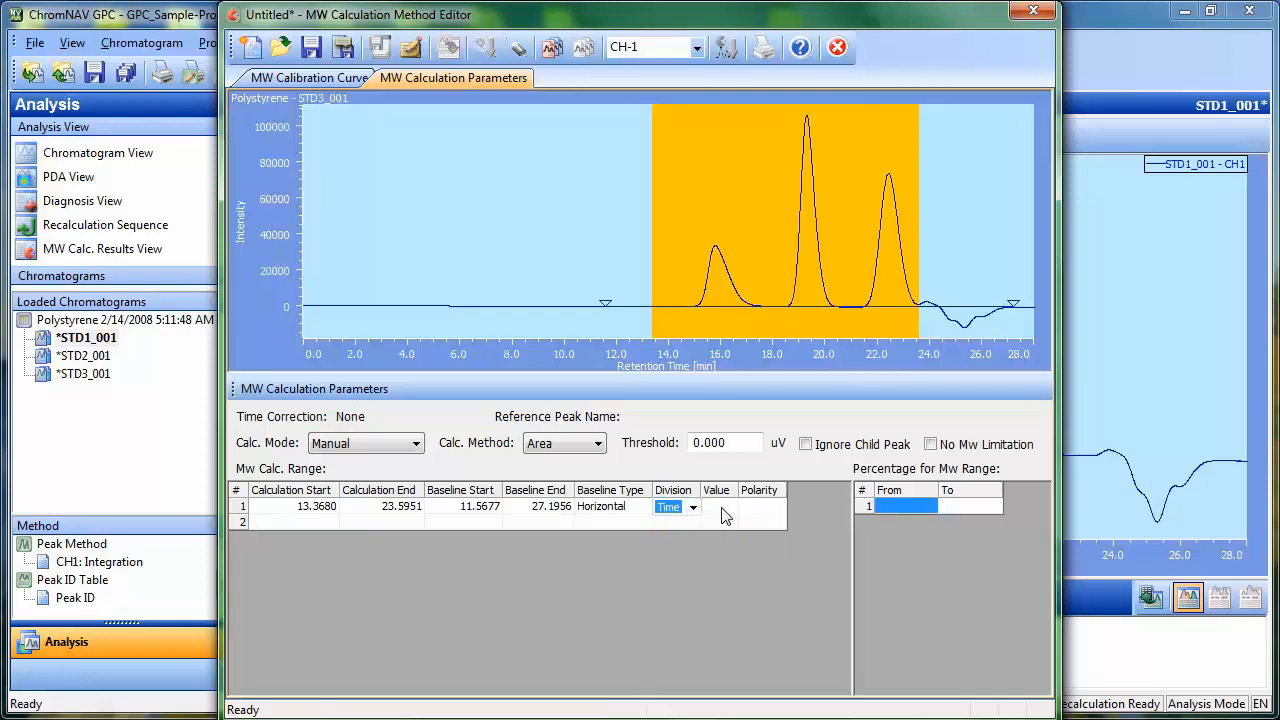
pyautogui.click(765, 507)
pyautogui.write('.1')
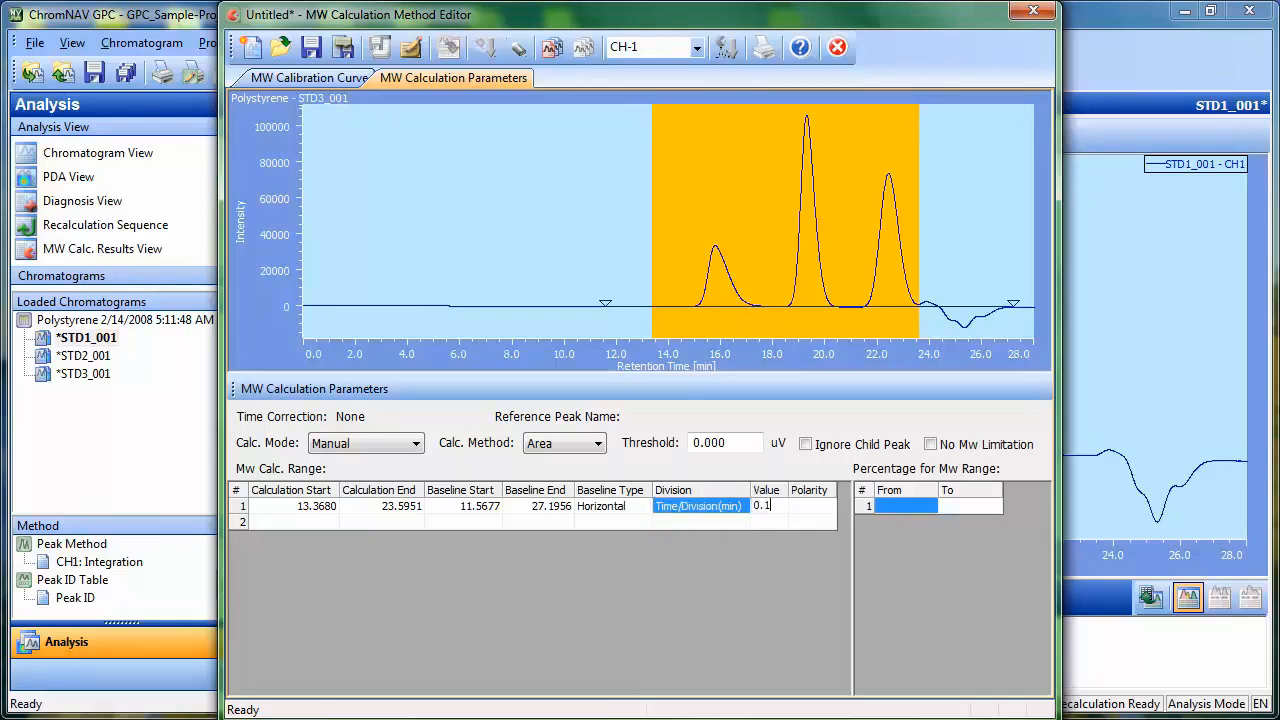
pyautogui.click(812, 507)
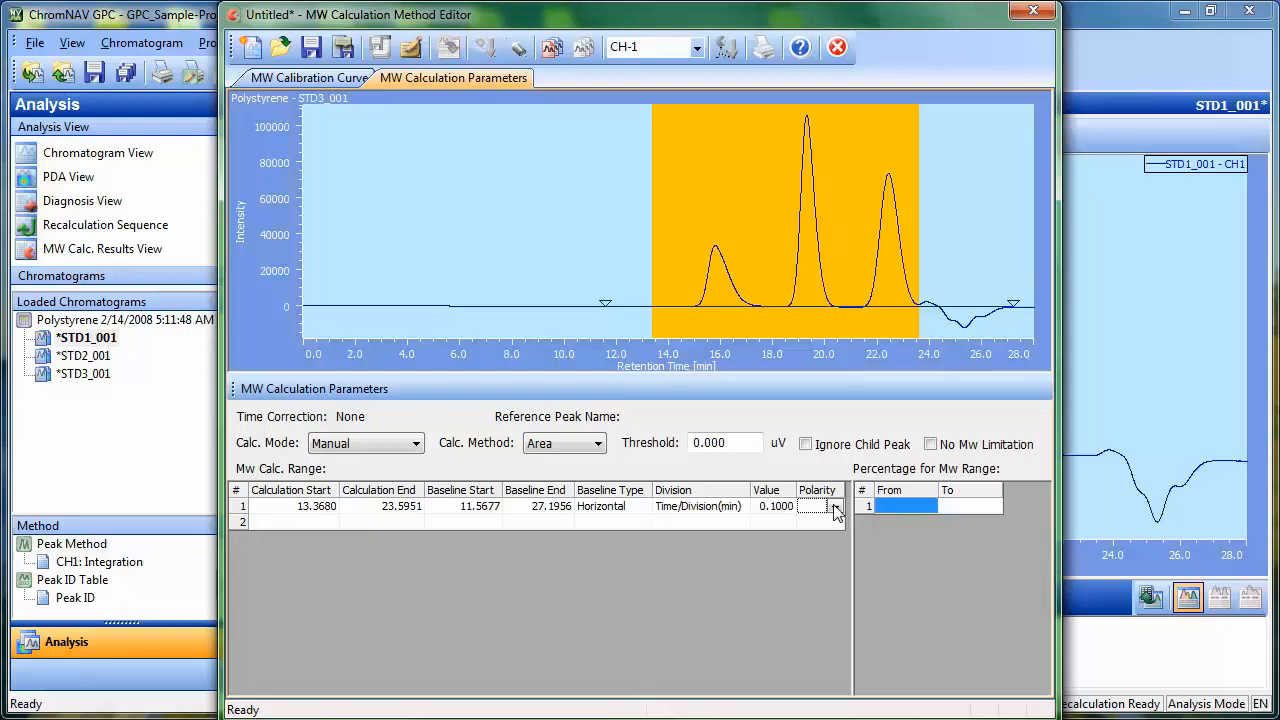
pyautogui.click(835, 508)
# Check the calibration table's peak weights and define a percentage-for-MW range between 100000 and 400000
pyautogui.click(318, 79)
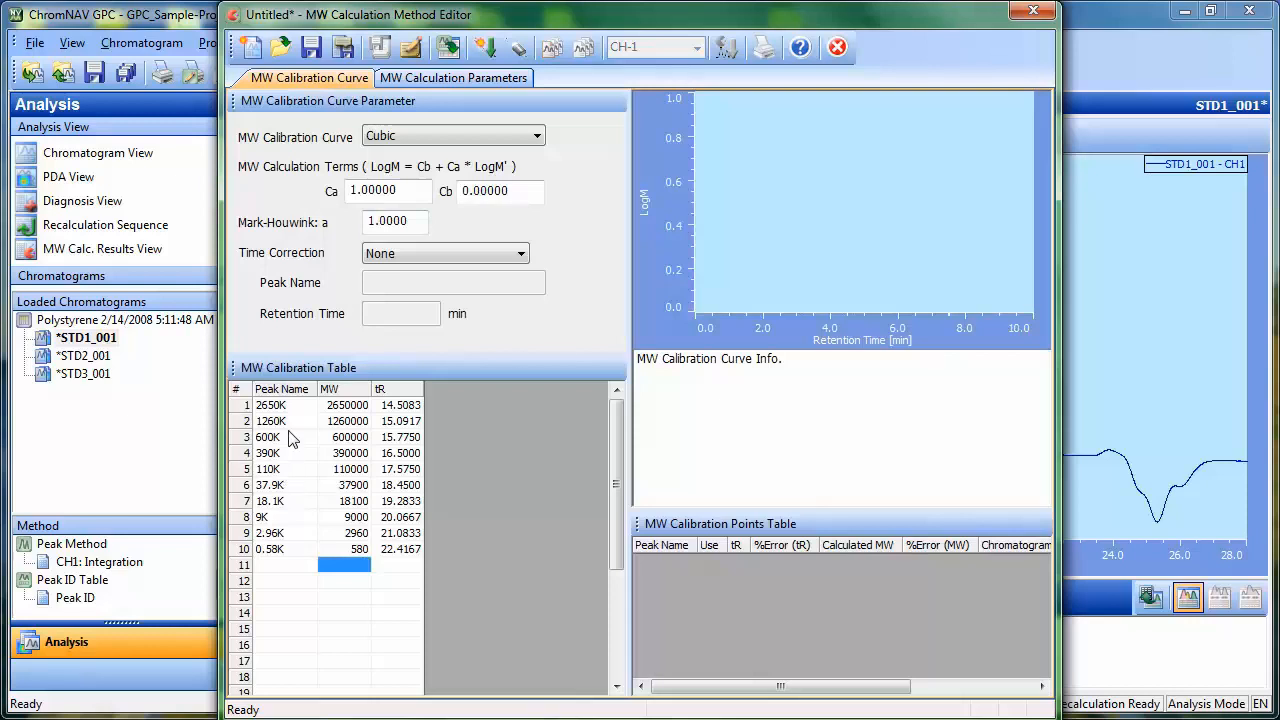
pyautogui.click(436, 79)
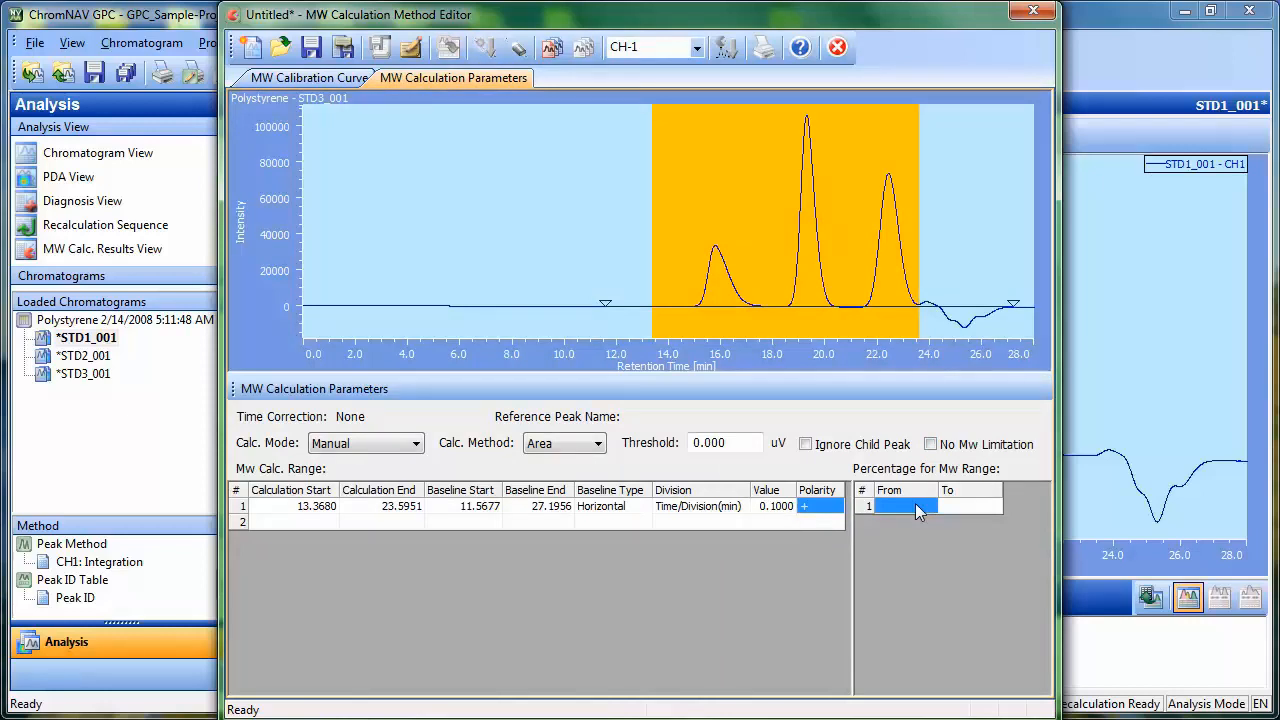
pyautogui.write('100')
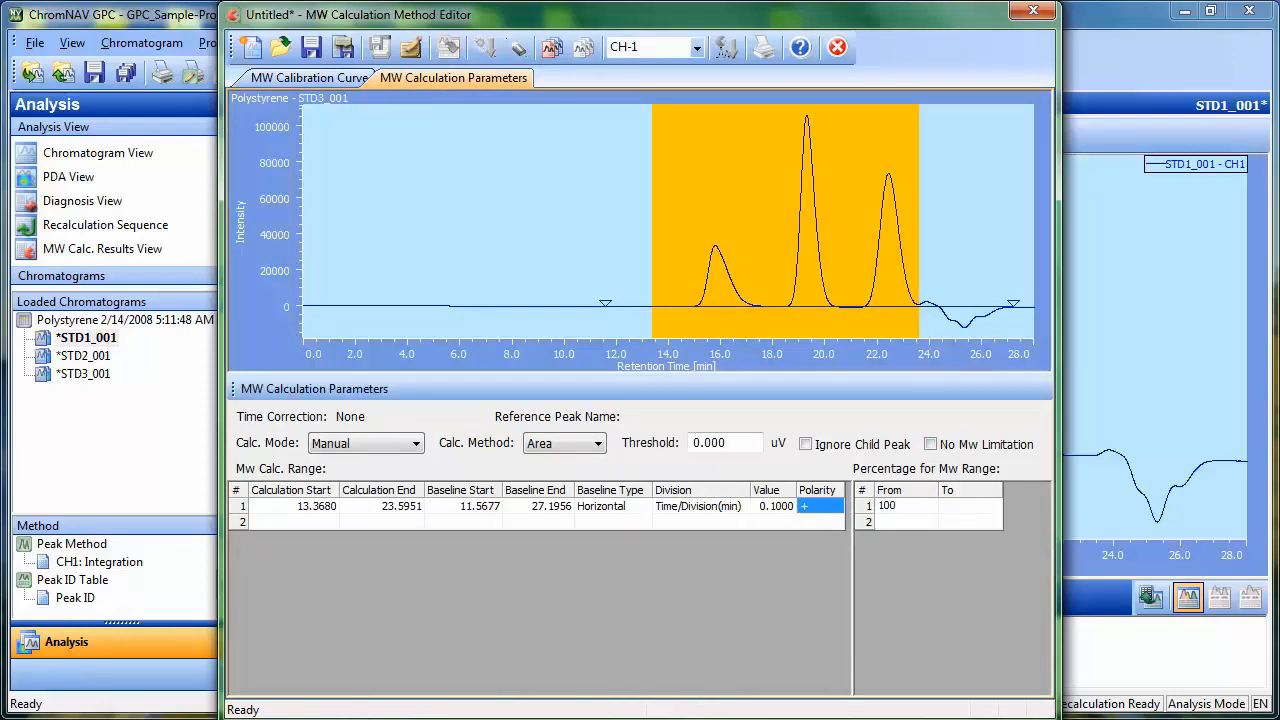
pyautogui.write('000')
pyautogui.click(959, 509)
pyautogui.write('400000')
pyautogui.click(975, 523)
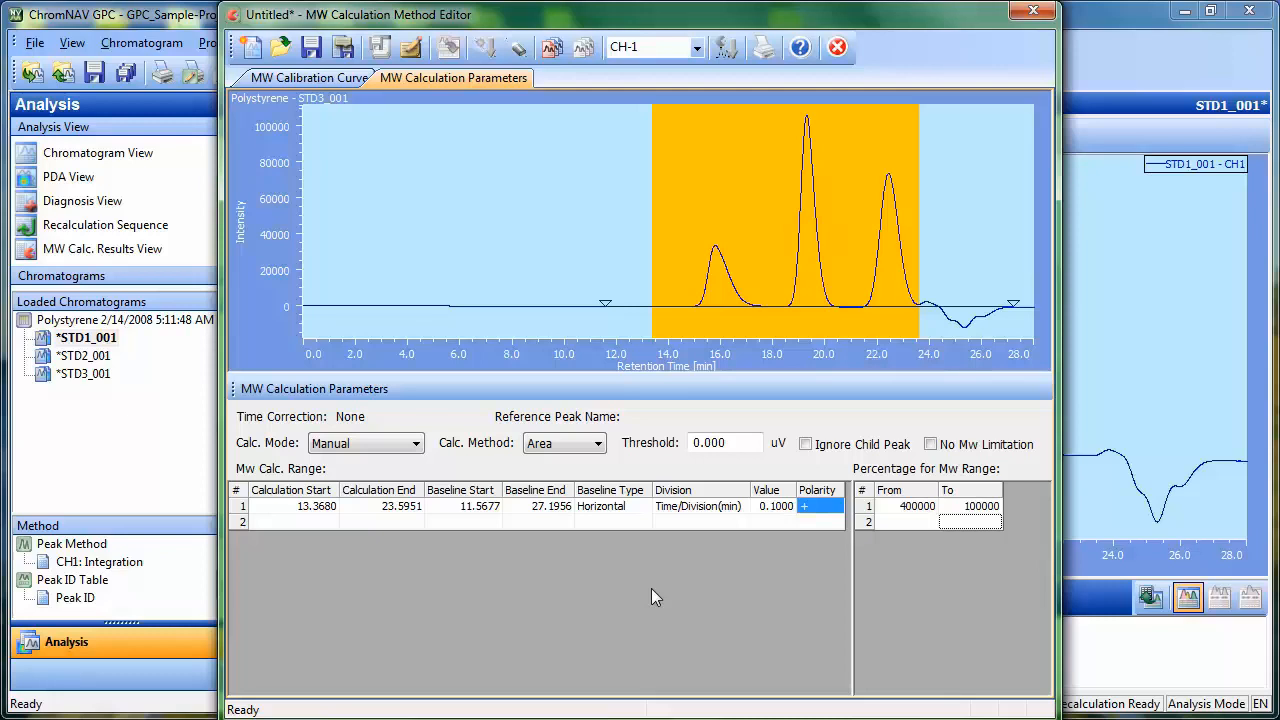
# Save the MW calculation method as Manual MW Calc
pyautogui.click(343, 50)
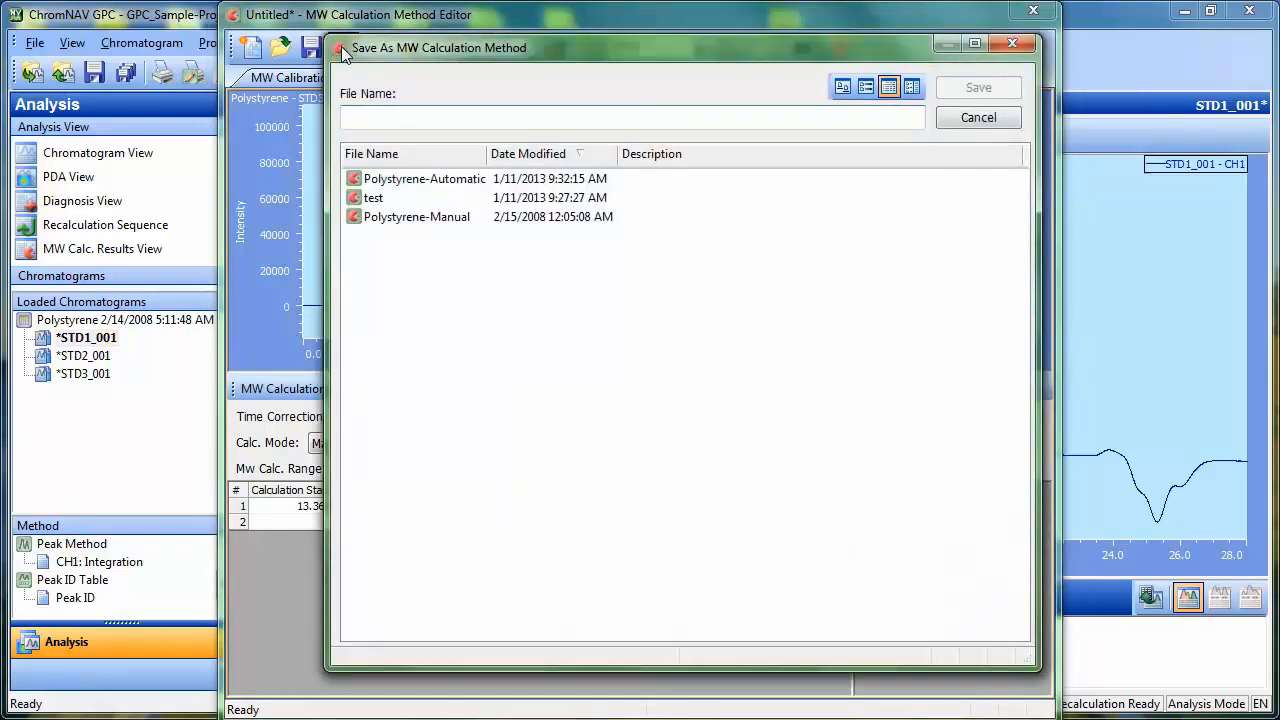
pyautogui.write('Ma')
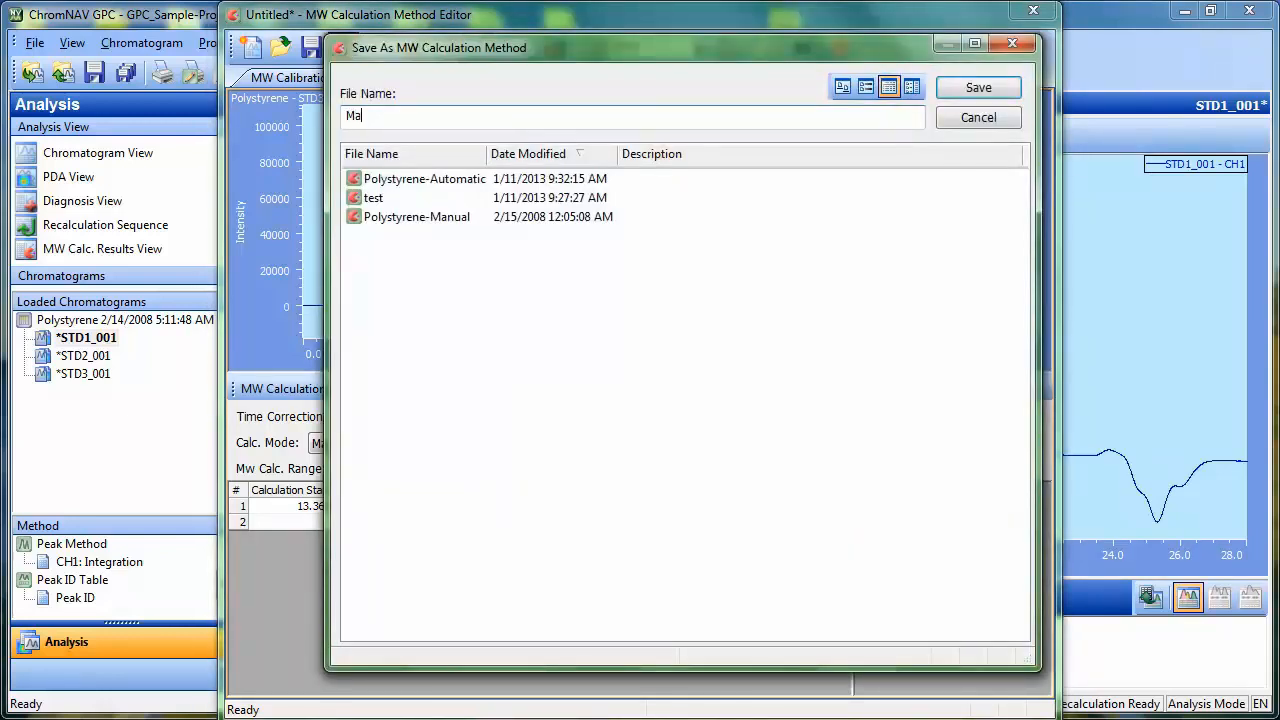
pyautogui.write('nual MW Calc')
pyautogui.click(968, 89)
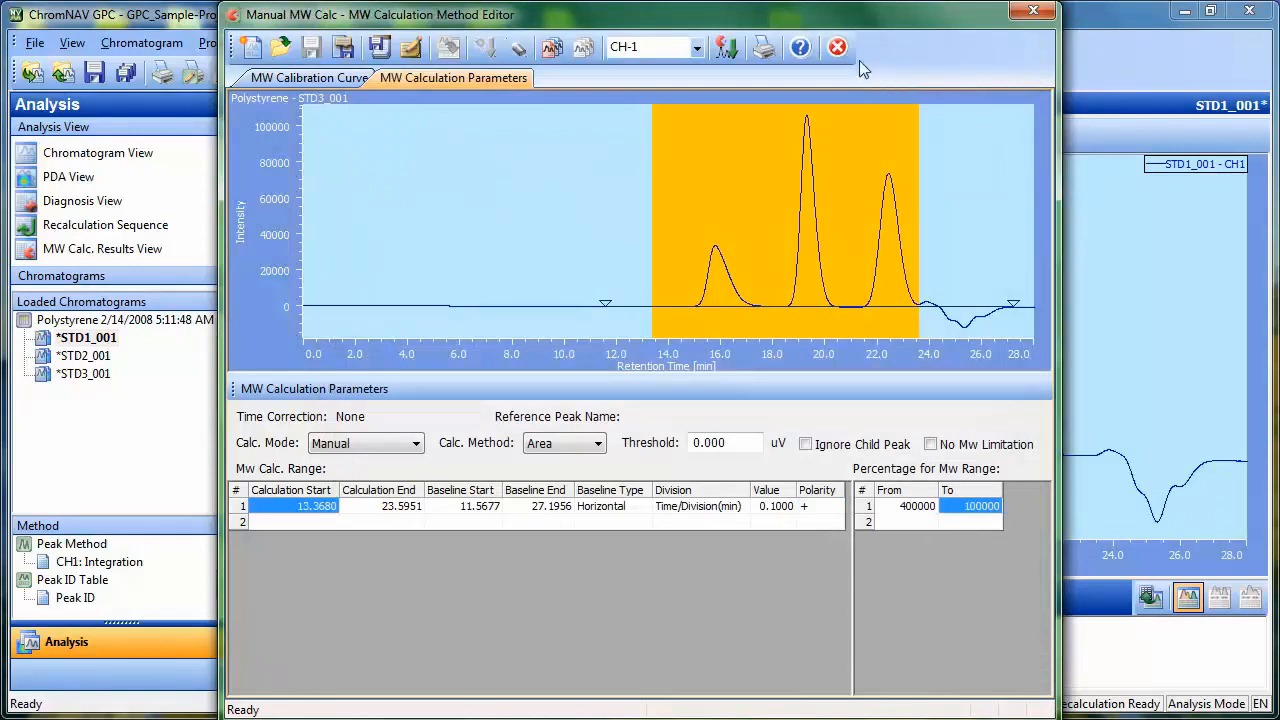
# Close the MW calculation method editor and delete all five existing rows from the Recalculation Sequence
pyautogui.click(837, 48)
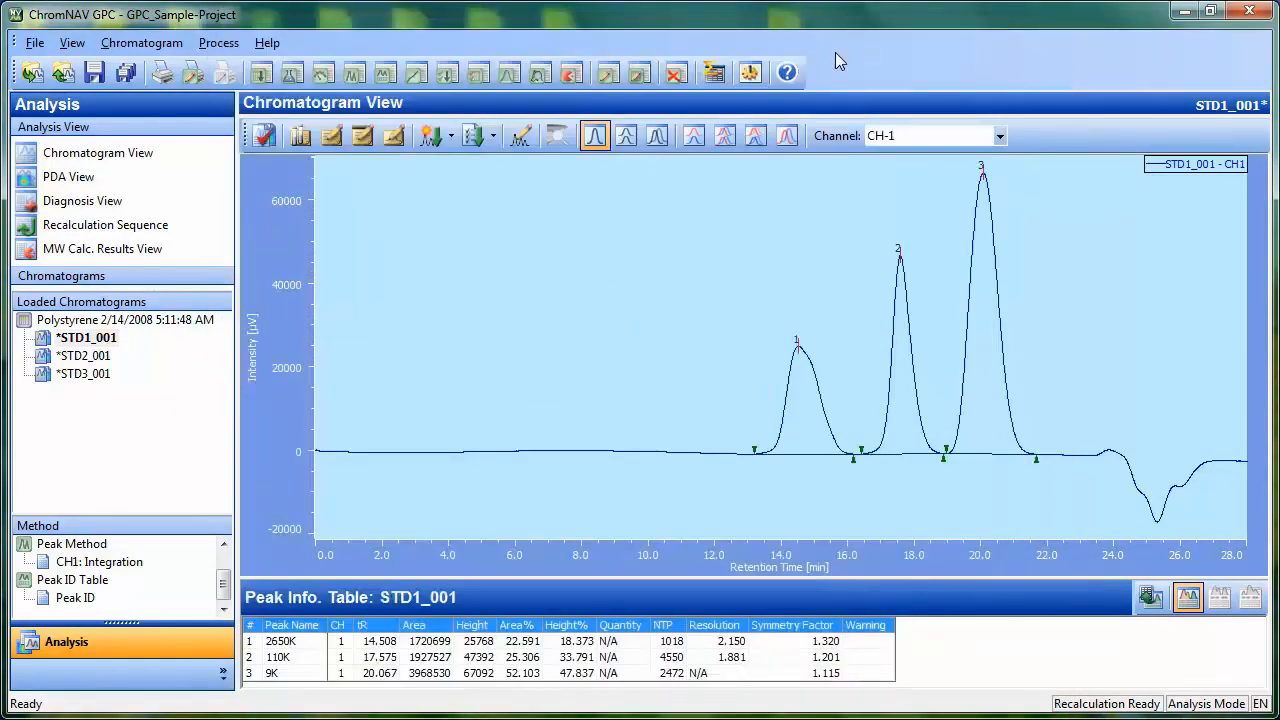
pyautogui.click(106, 227)
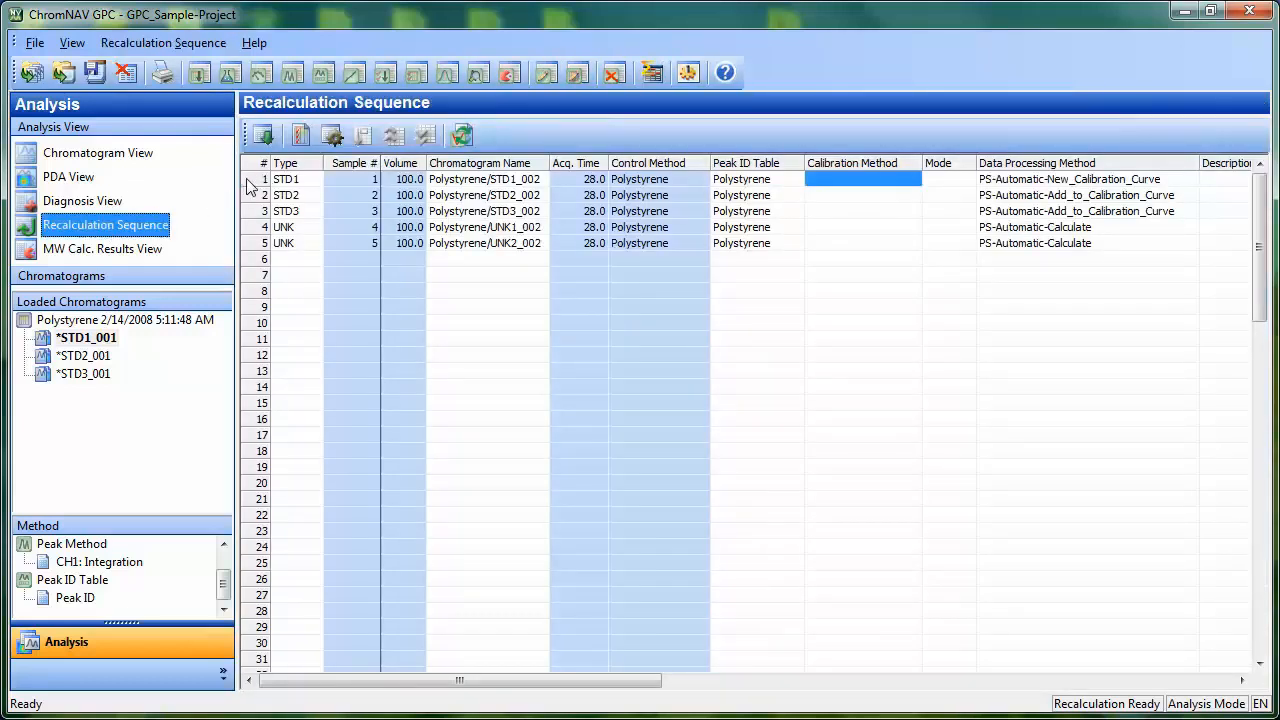
pyautogui.moveTo(248, 187); pyautogui.dragTo(250, 248)
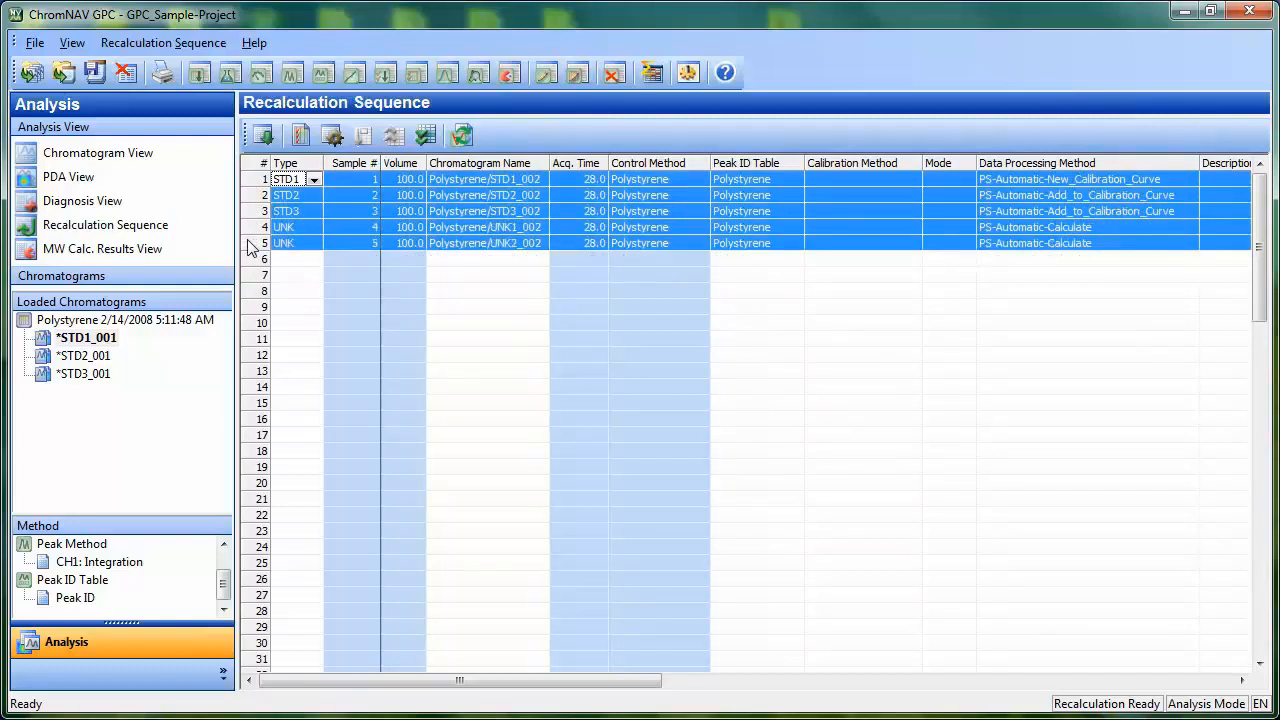
pyautogui.rightClick(250, 247)
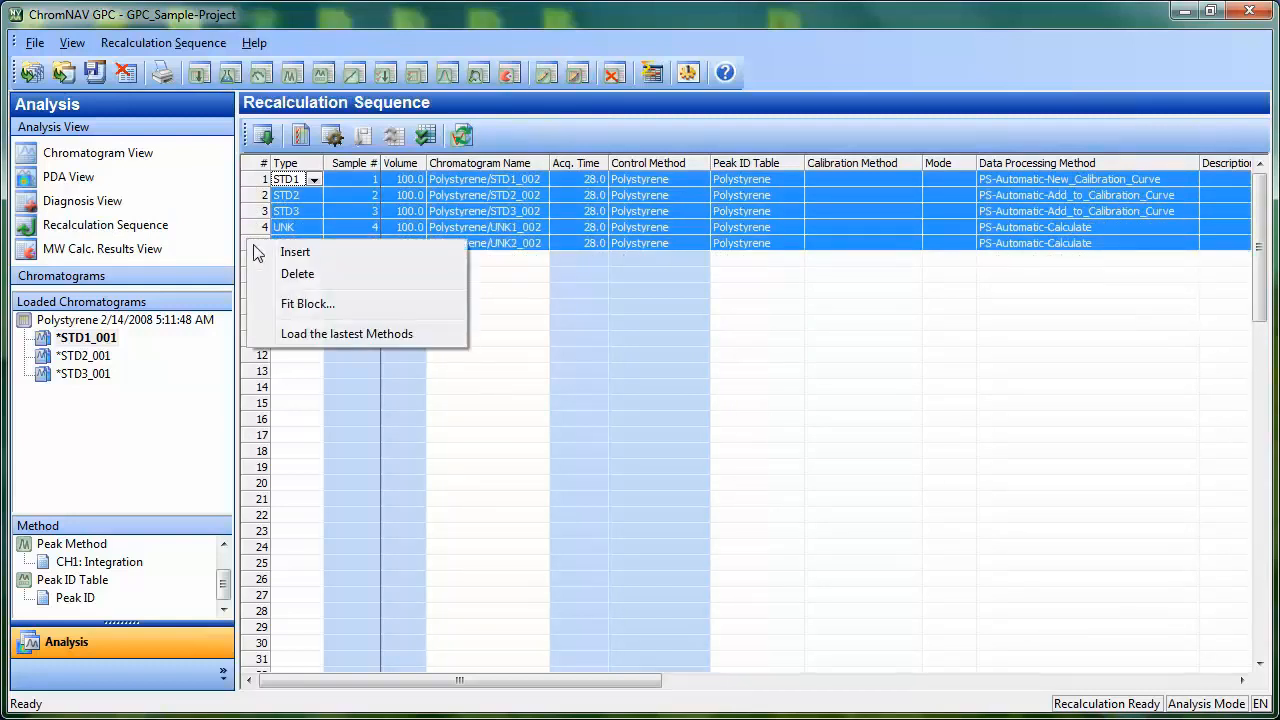
pyautogui.click(304, 272)
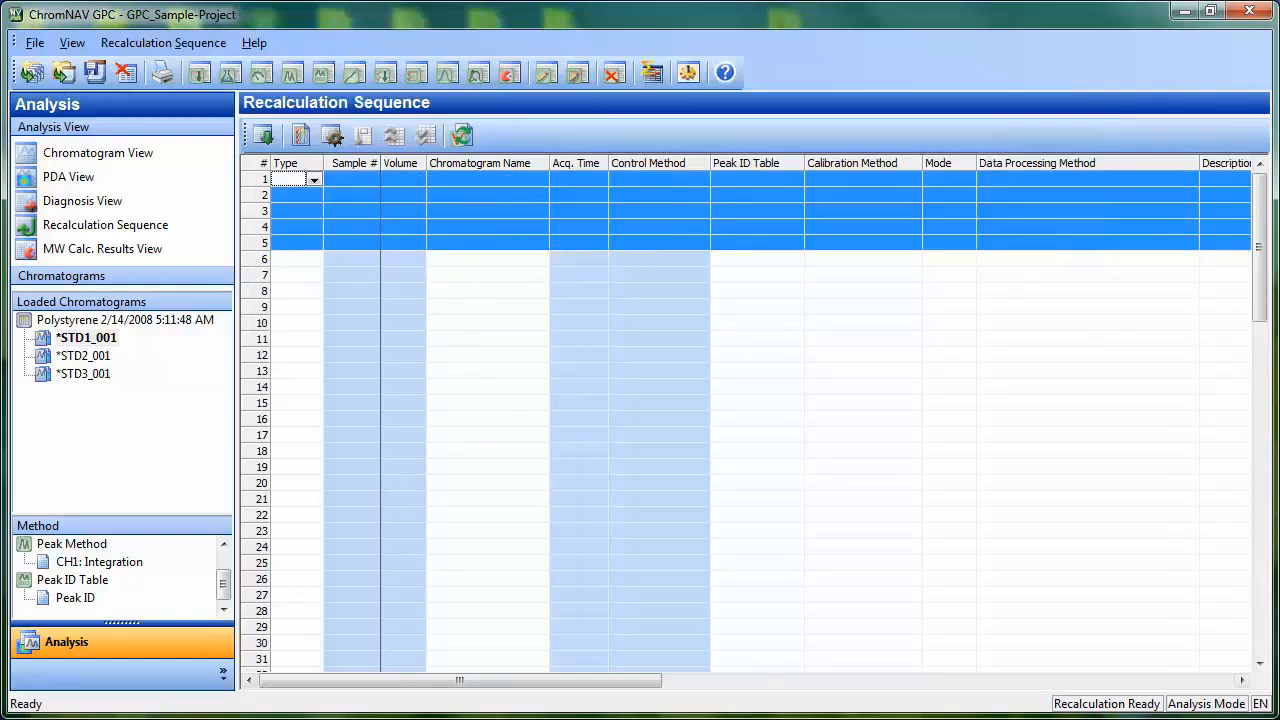
# Load the executed sequence Polystyrene into the Recalculation Sequence table
pyautogui.moveTo(768, 716)
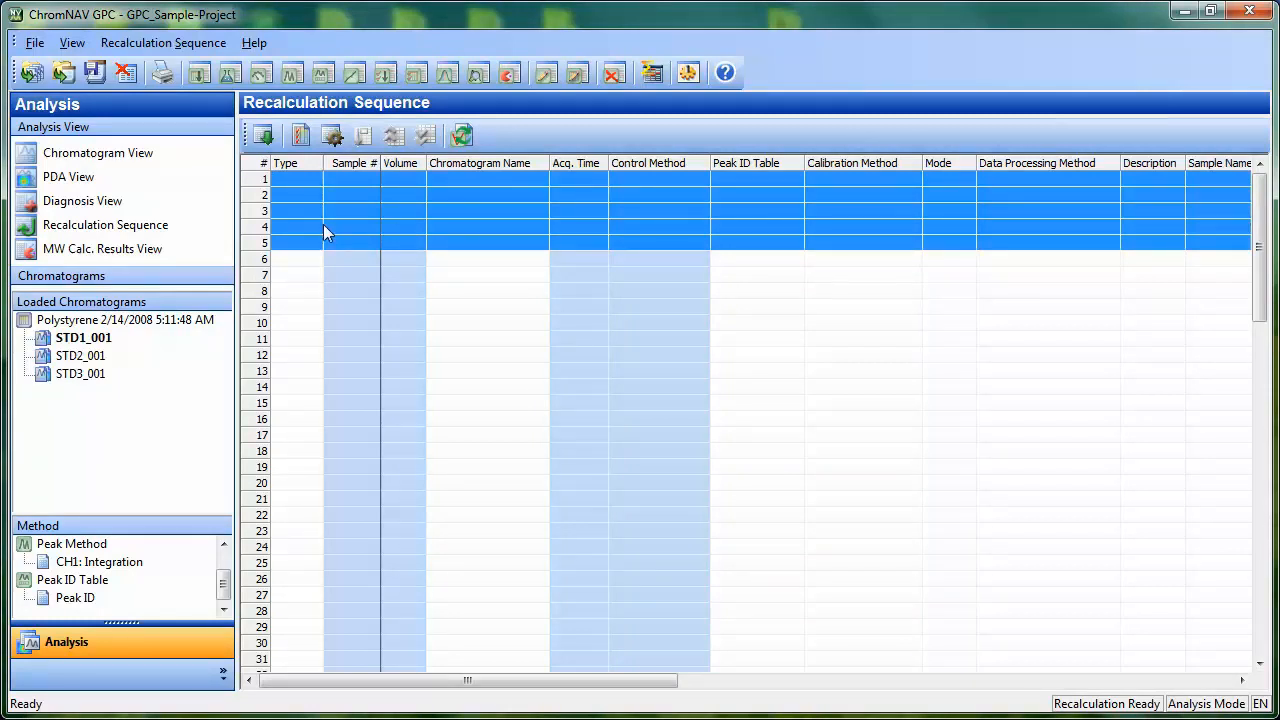
pyautogui.click(33, 45)
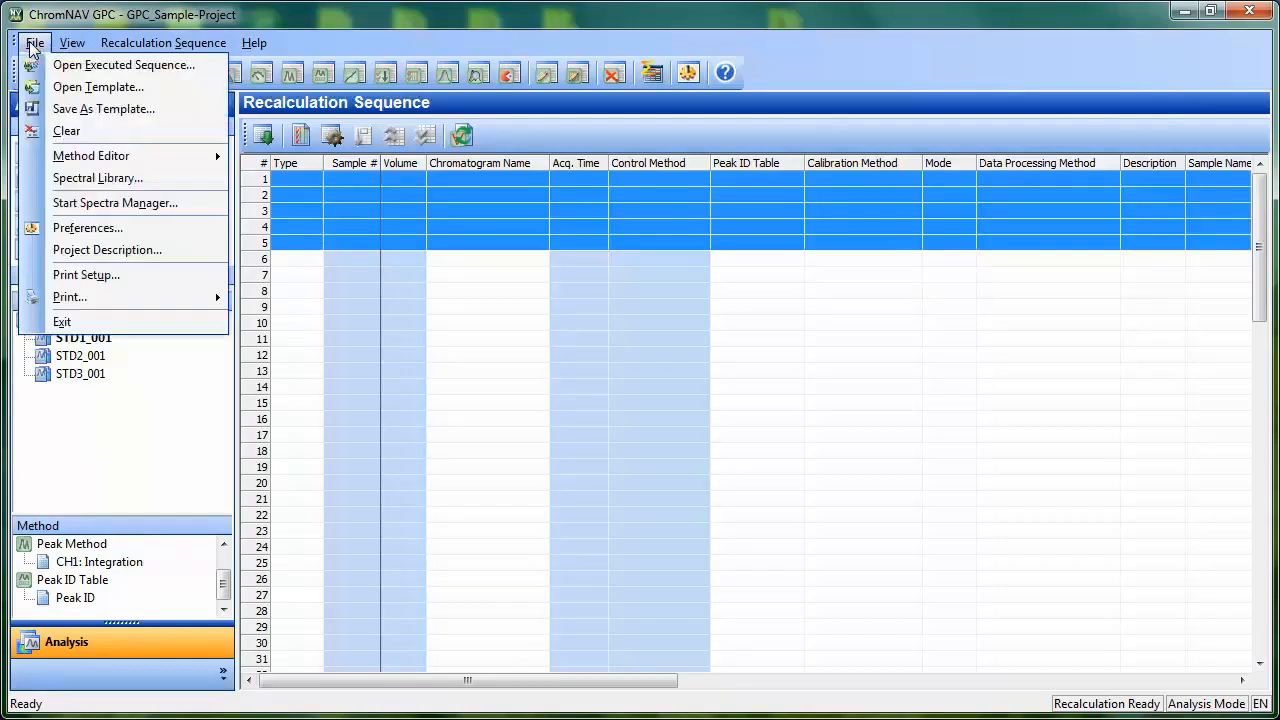
pyautogui.click(110, 65)
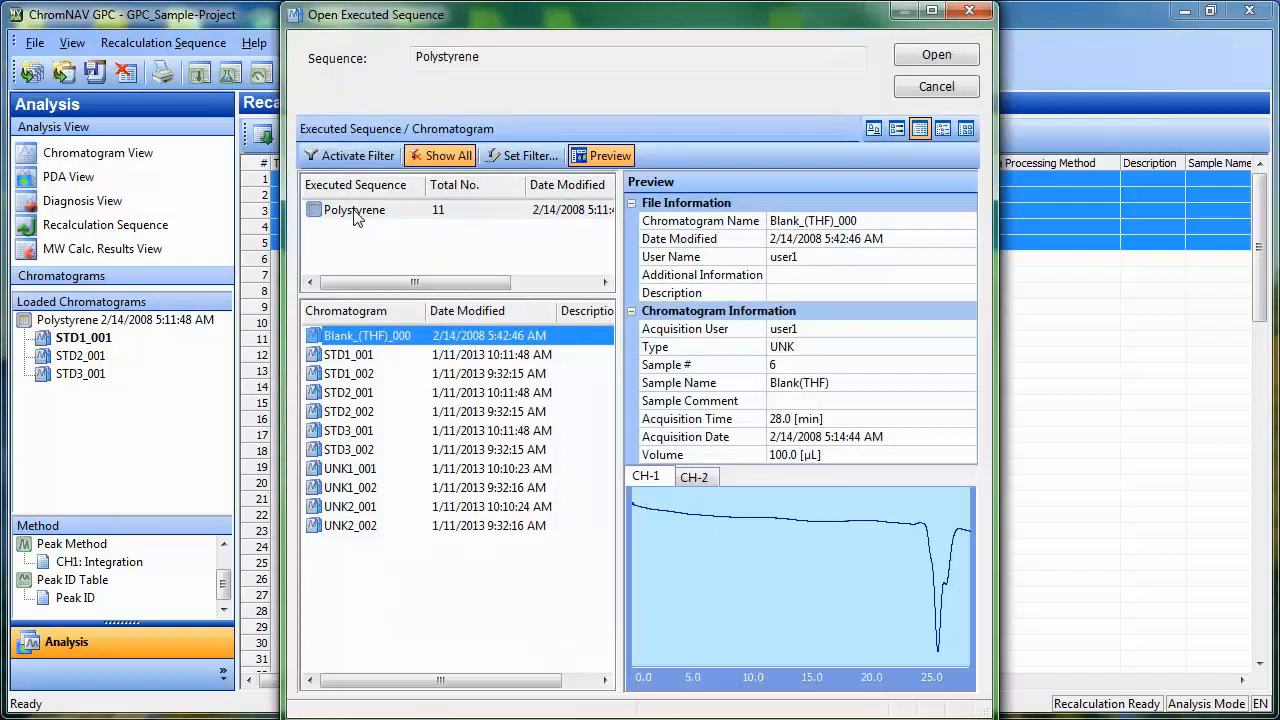
pyautogui.click(937, 56)
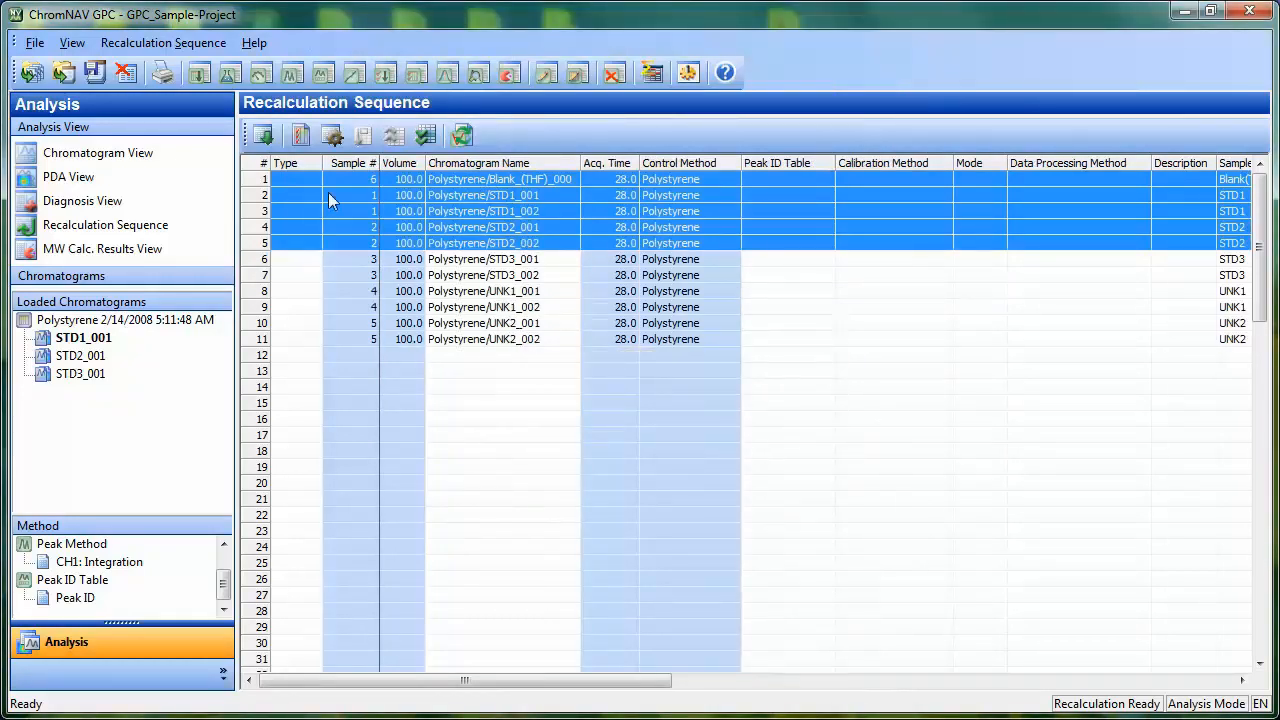
# Delete the Blank_(THF)_000 row and every _002 chromatogram row from the recalculation sequence
pyautogui.click(258, 185)
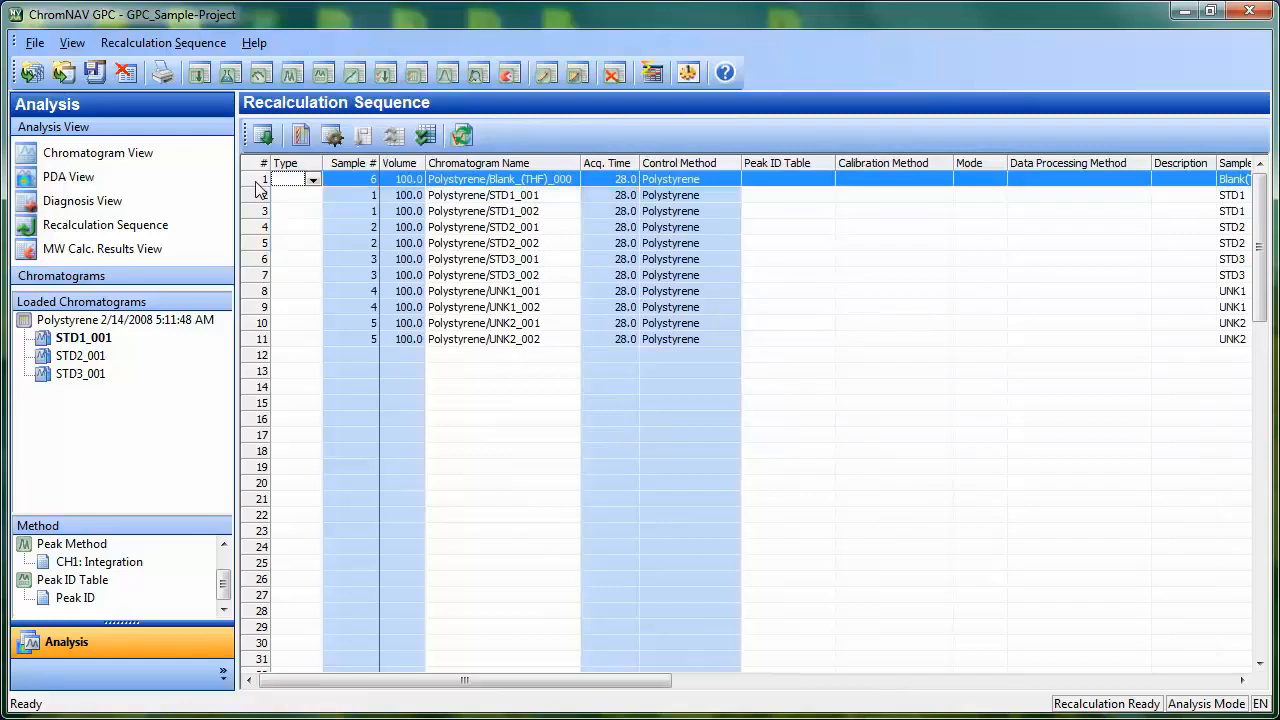
pyautogui.rightClick(258, 184)
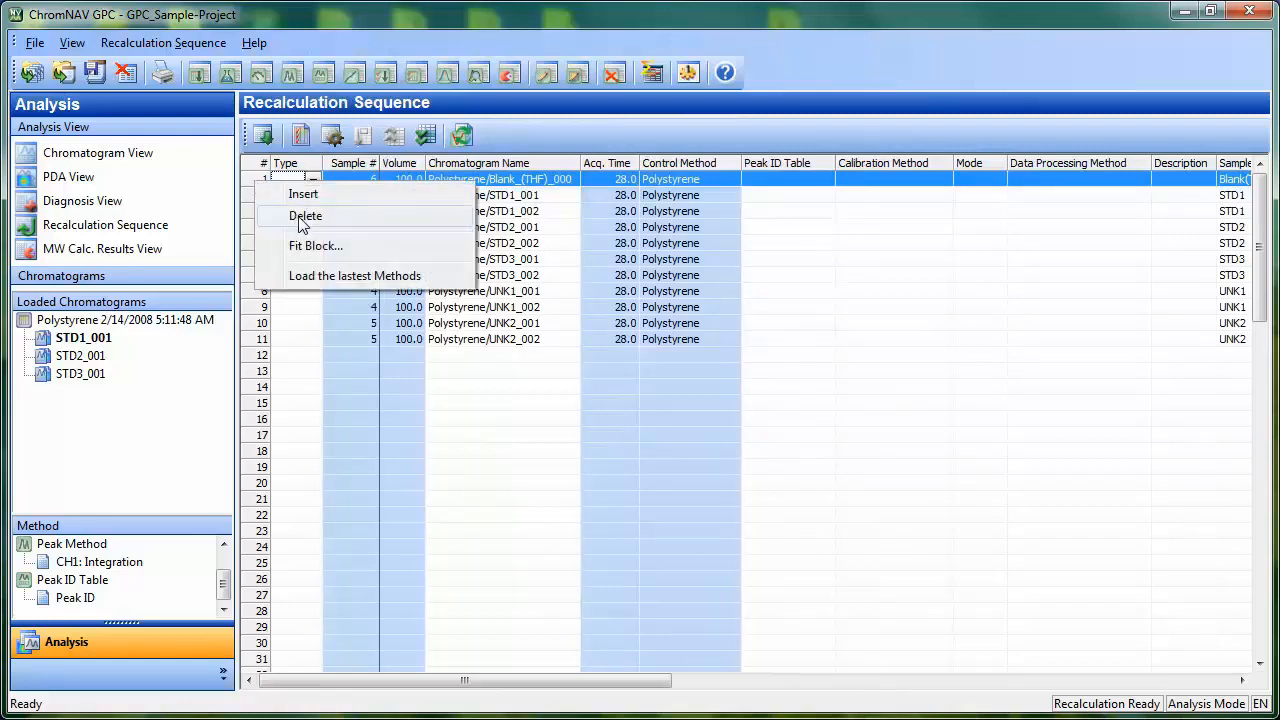
pyautogui.click(303, 217)
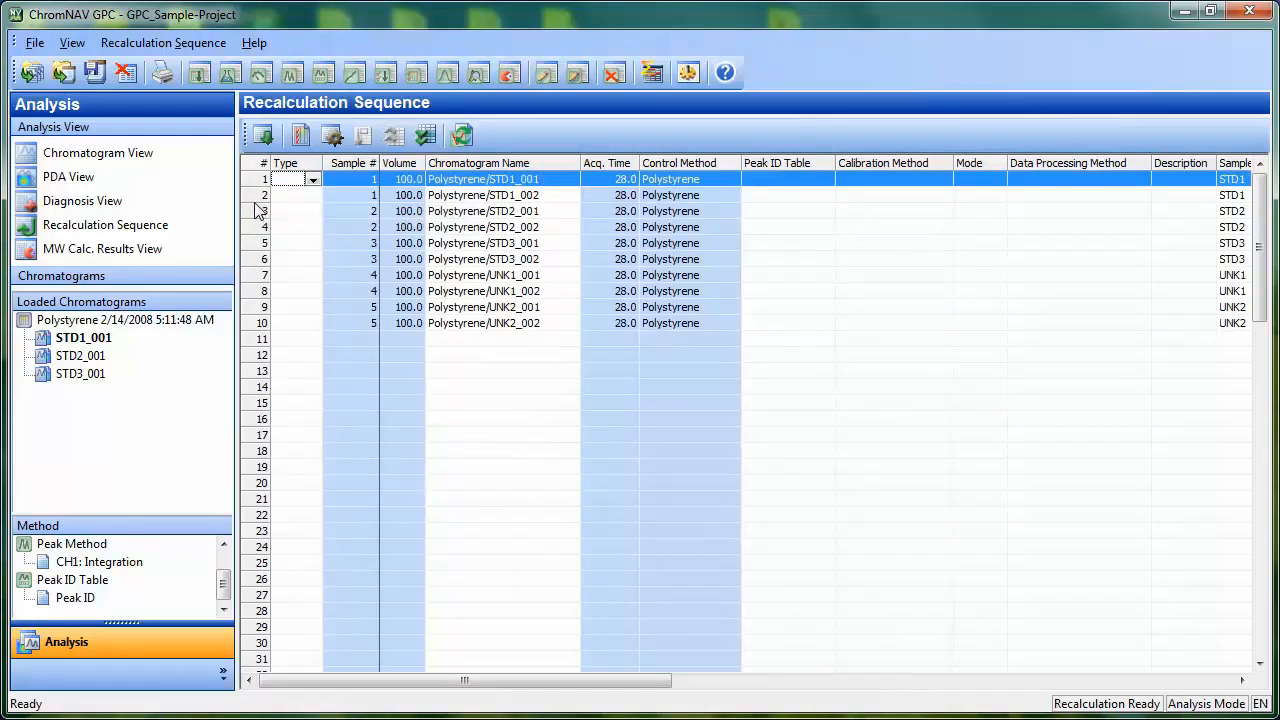
pyautogui.rightClick(256, 196)
pyautogui.click(306, 230)
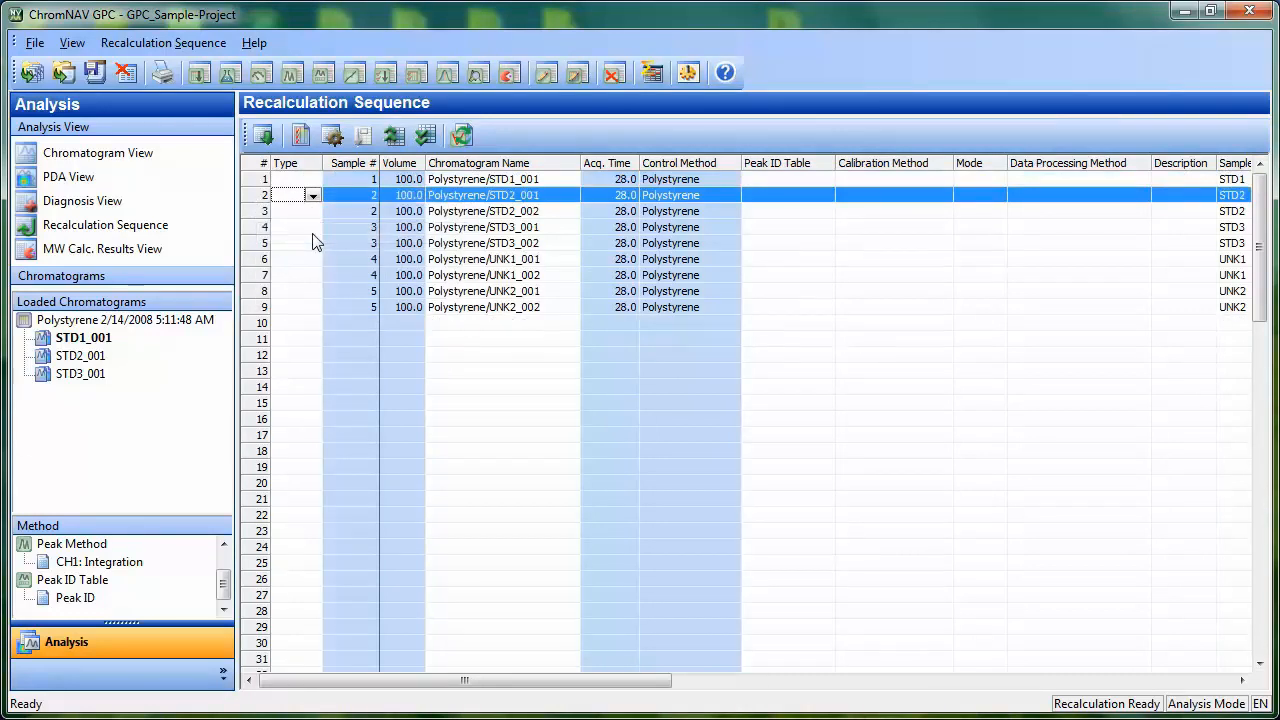
pyautogui.rightClick(259, 213)
pyautogui.click(300, 247)
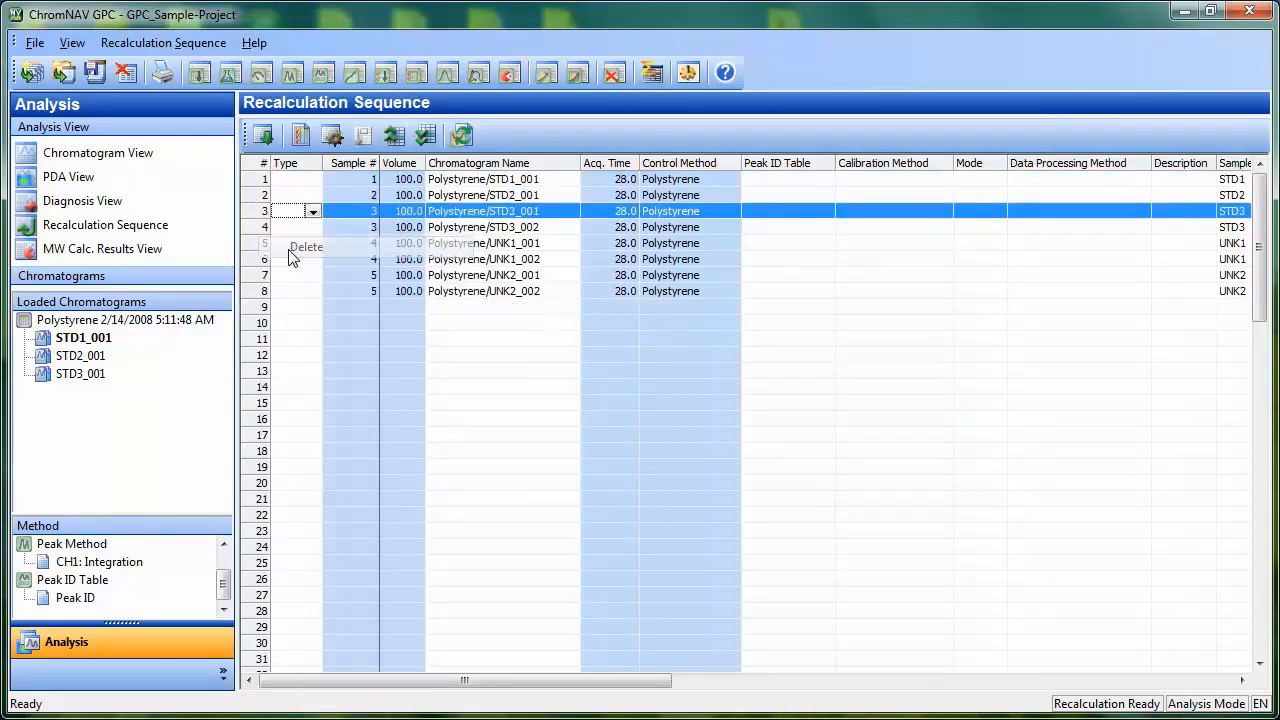
pyautogui.rightClick(257, 243)
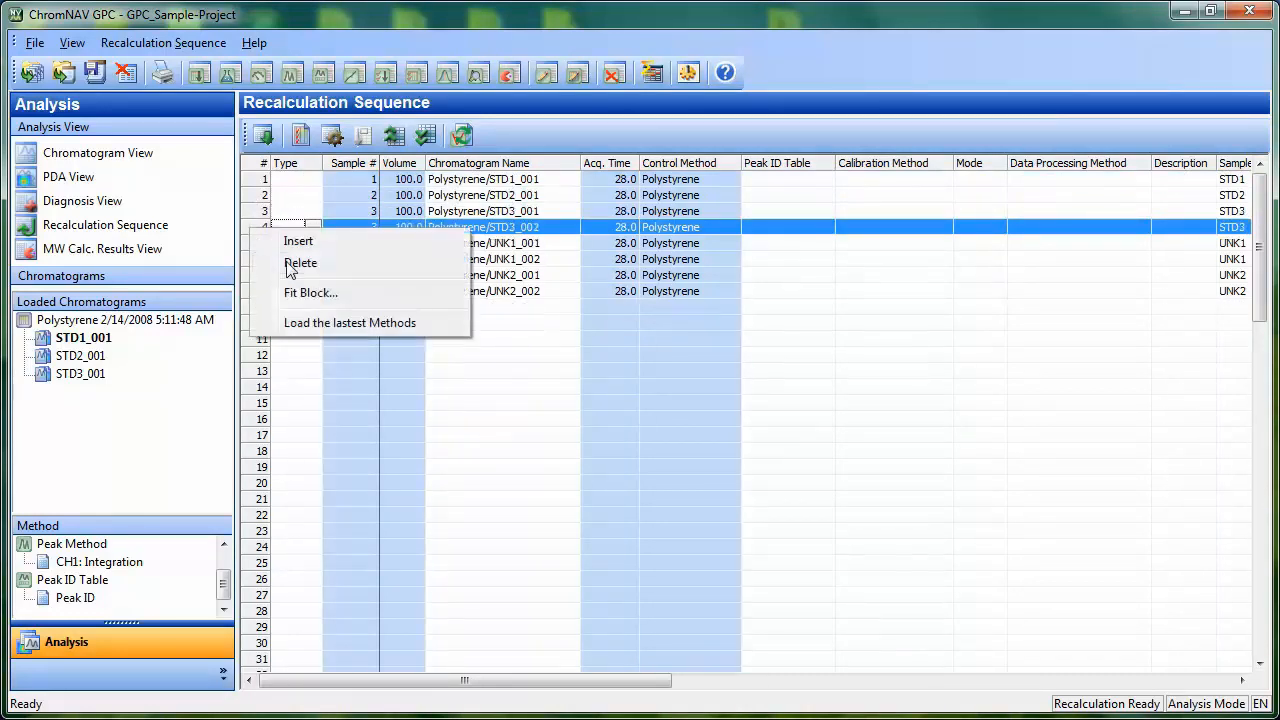
pyautogui.click(296, 262)
pyautogui.rightClick(259, 246)
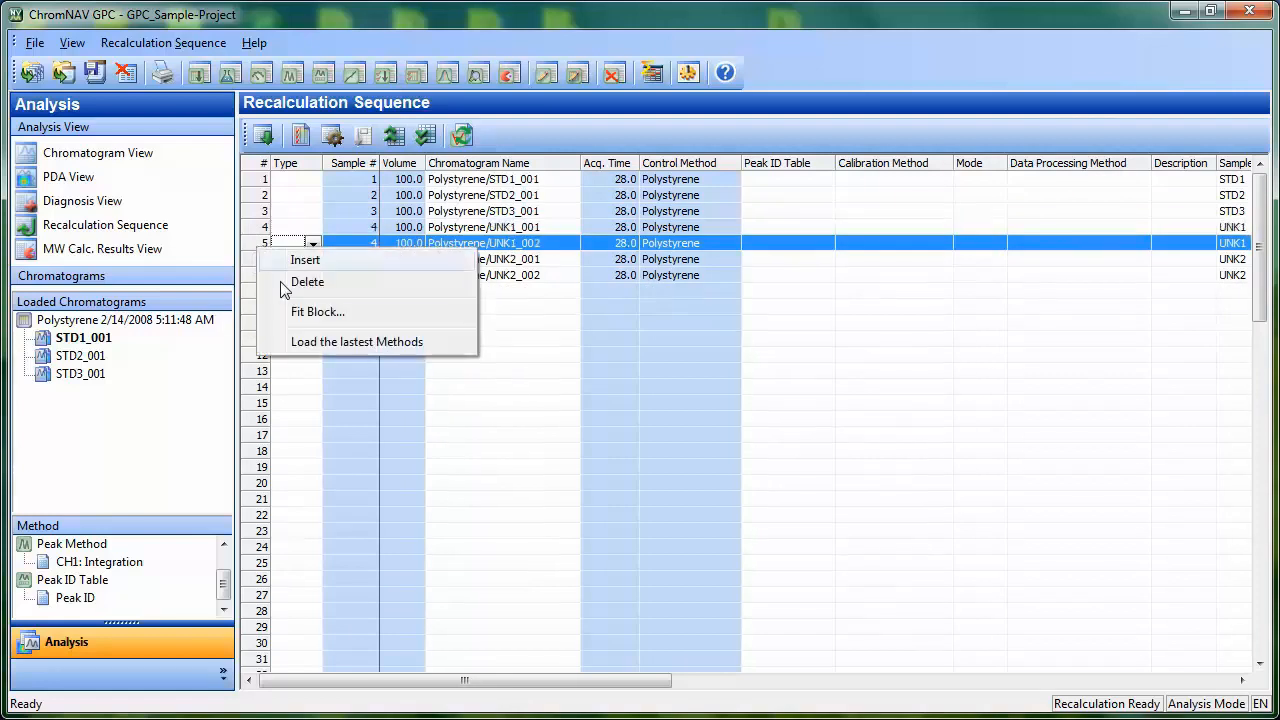
pyautogui.click(300, 282)
pyautogui.rightClick(259, 260)
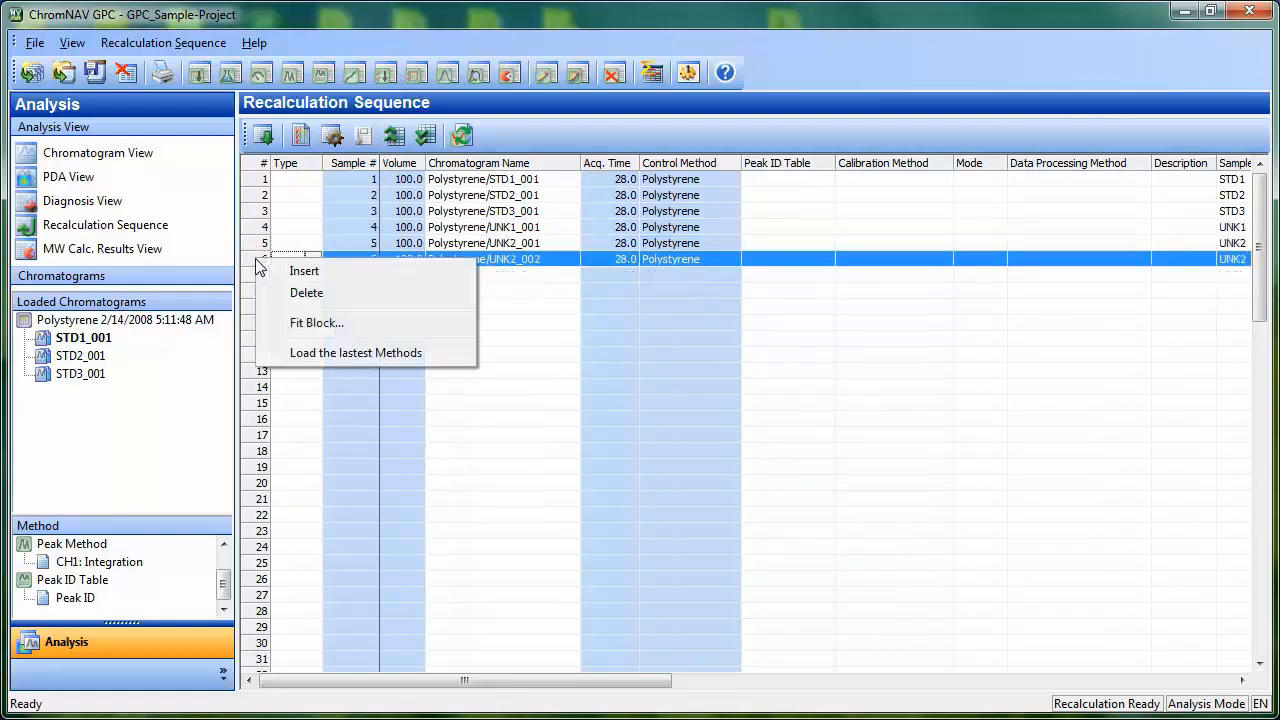
pyautogui.click(300, 293)
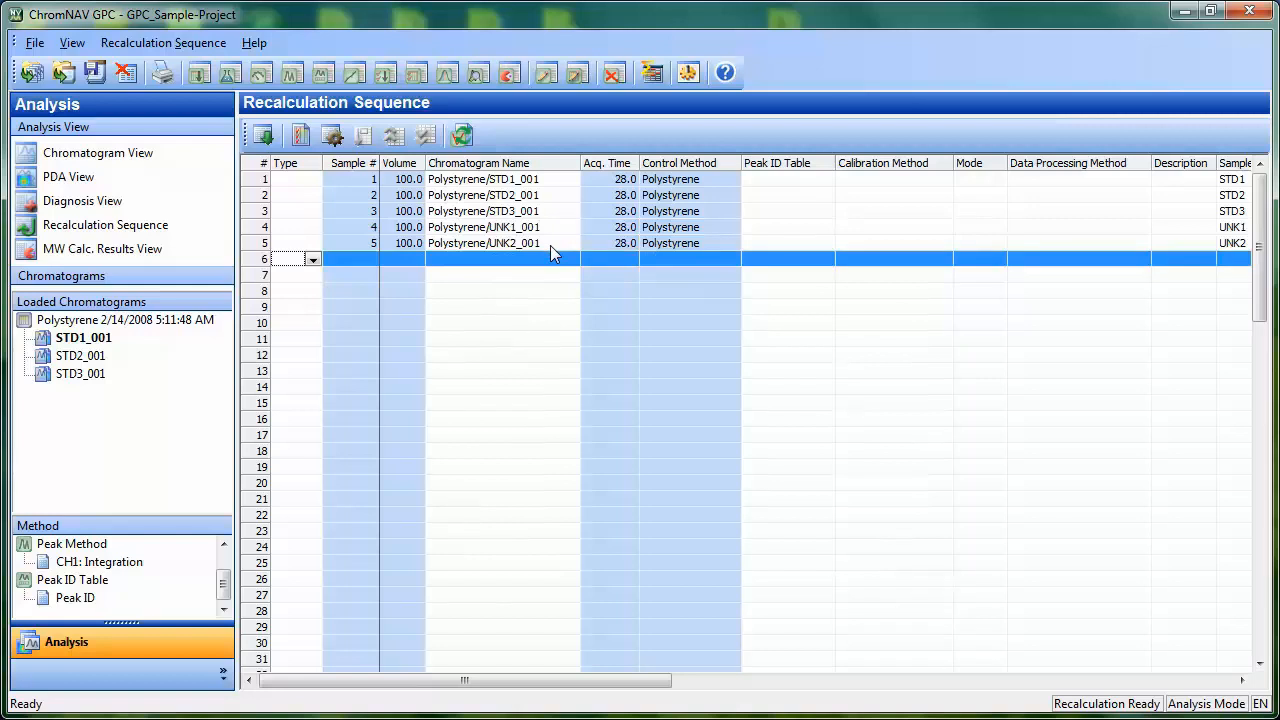
# Set the sample types of the STD1_001, STD2_001 and STD3_001 rows to STD1, STD2 and STD3 respectively
pyautogui.click(314, 184)
pyautogui.click(315, 183)
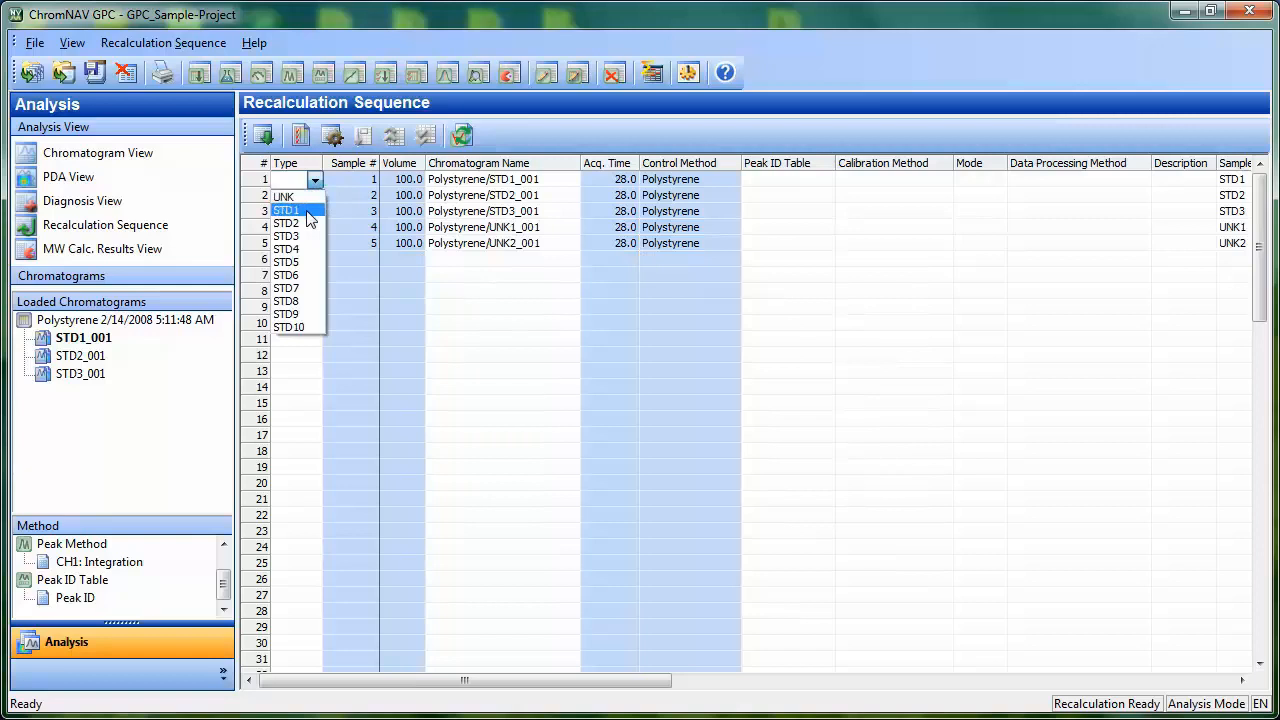
pyautogui.click(309, 213)
pyautogui.click(312, 199)
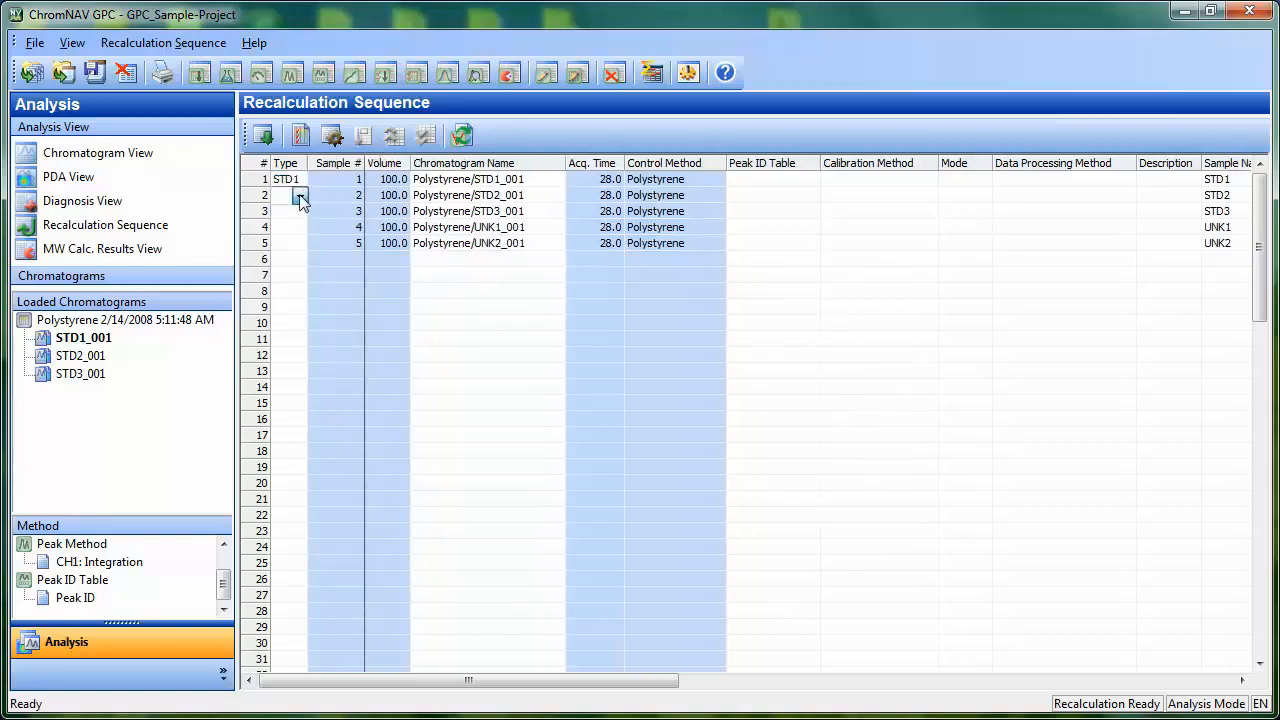
pyautogui.click(306, 195)
pyautogui.click(304, 243)
pyautogui.click(298, 213)
pyautogui.click(300, 212)
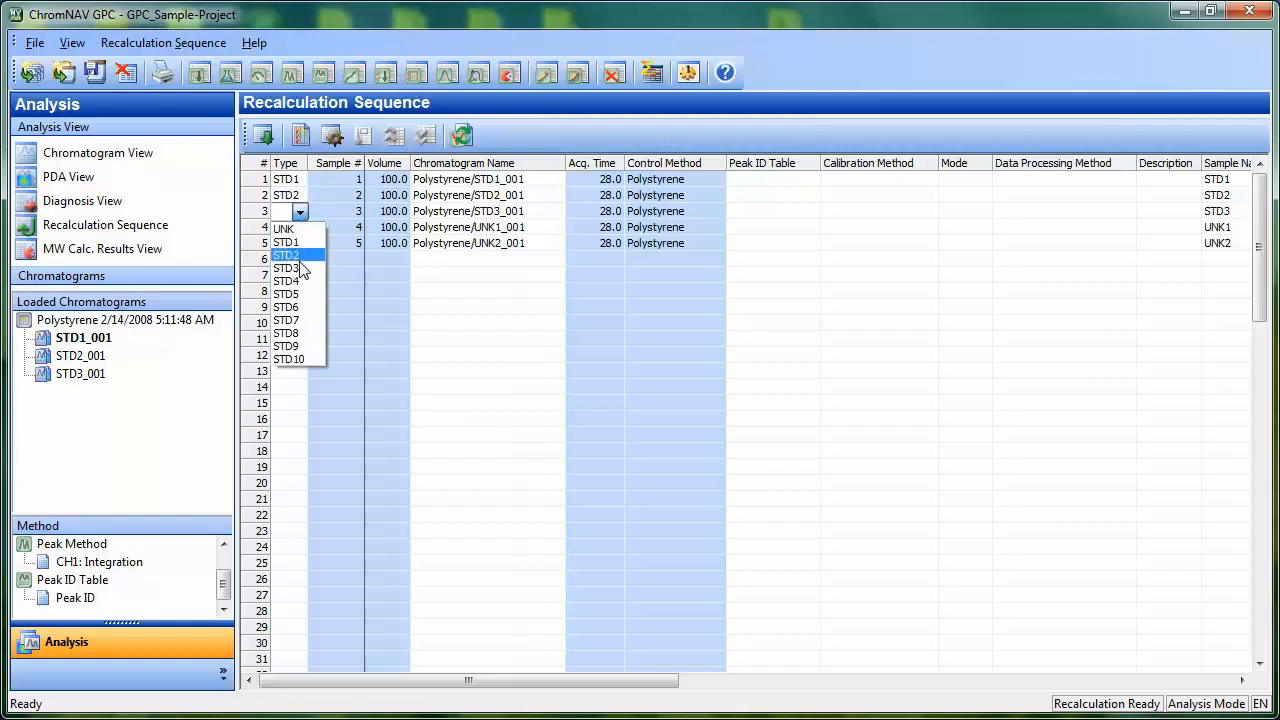
pyautogui.click(303, 269)
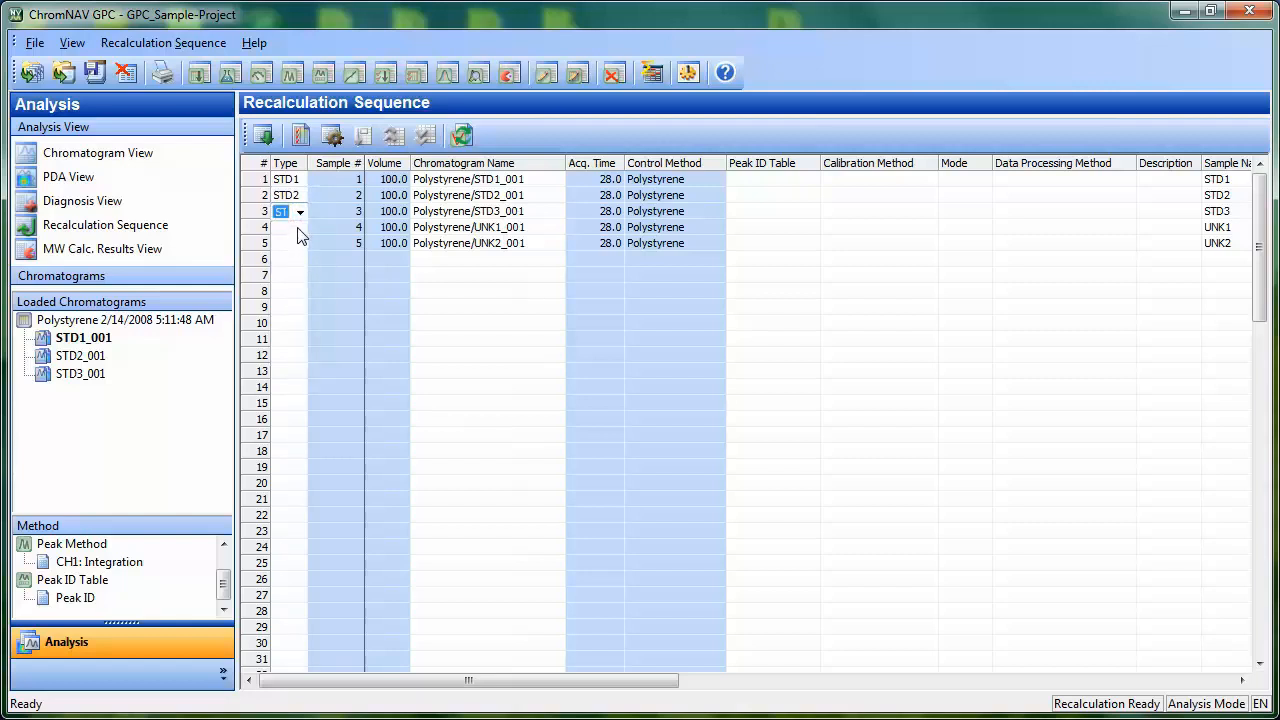
# Set the sample type of the UNK1_001 and UNK2_001 rows to UNK
pyautogui.click(298, 230)
pyautogui.click(298, 232)
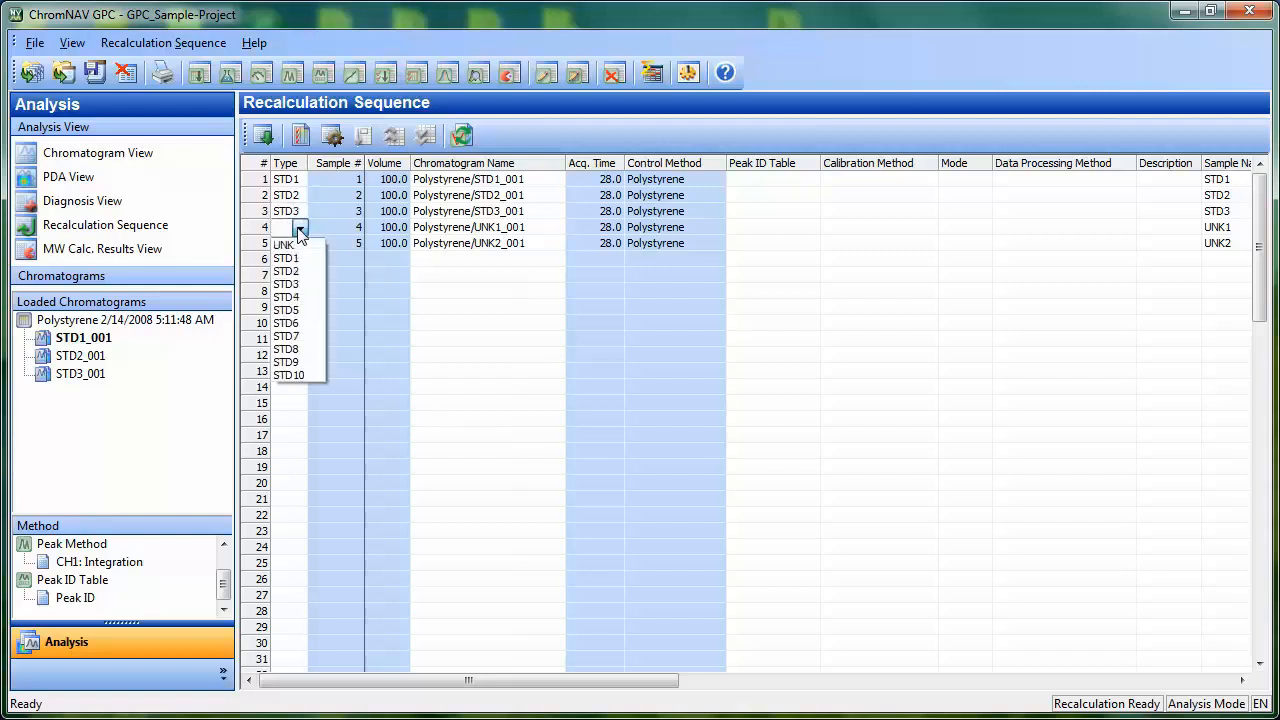
pyautogui.click(304, 249)
pyautogui.click(300, 246)
pyautogui.click(299, 246)
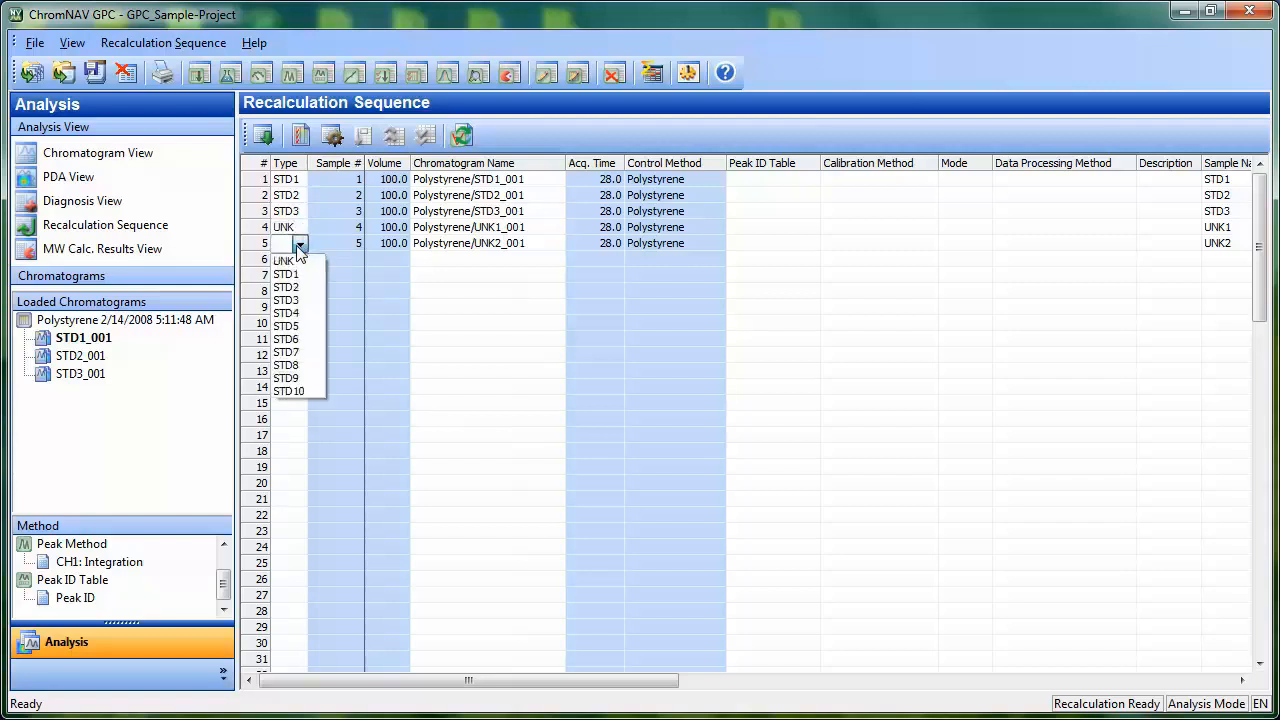
pyautogui.click(302, 263)
pyautogui.click(504, 261)
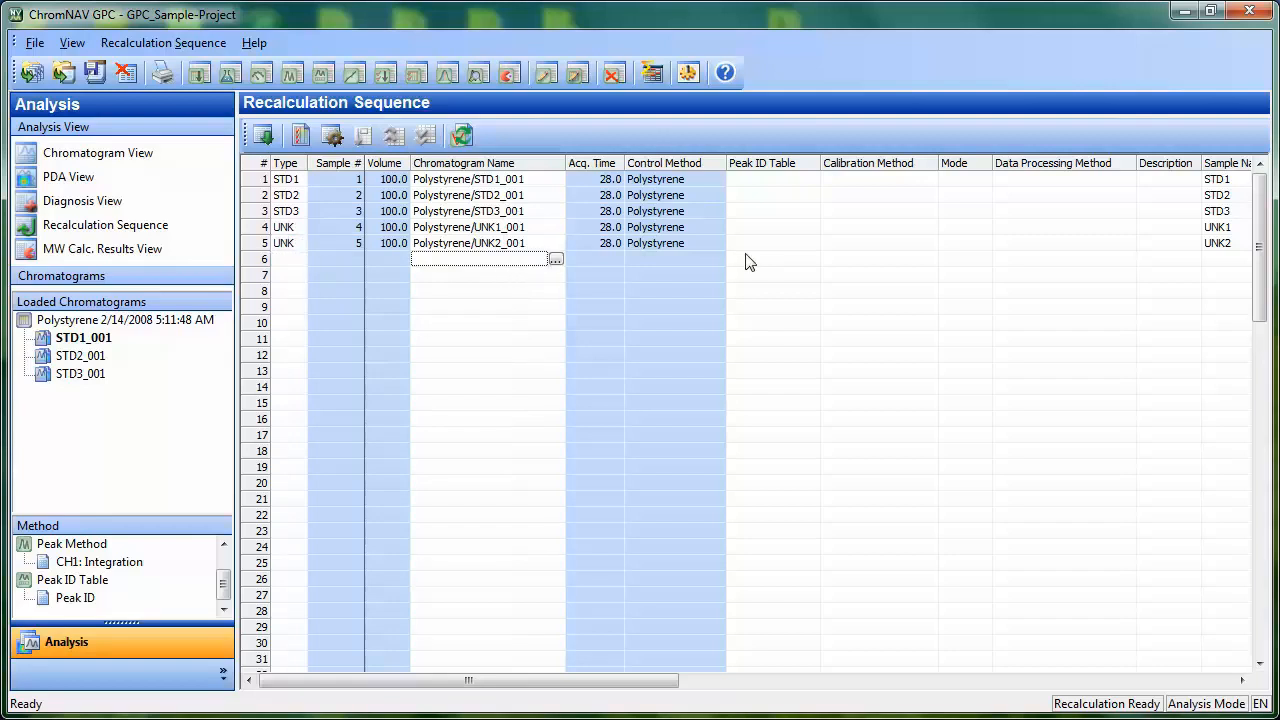
# Assign the Peak ID table named Peak ID to all five sequence rows
pyautogui.click(765, 180)
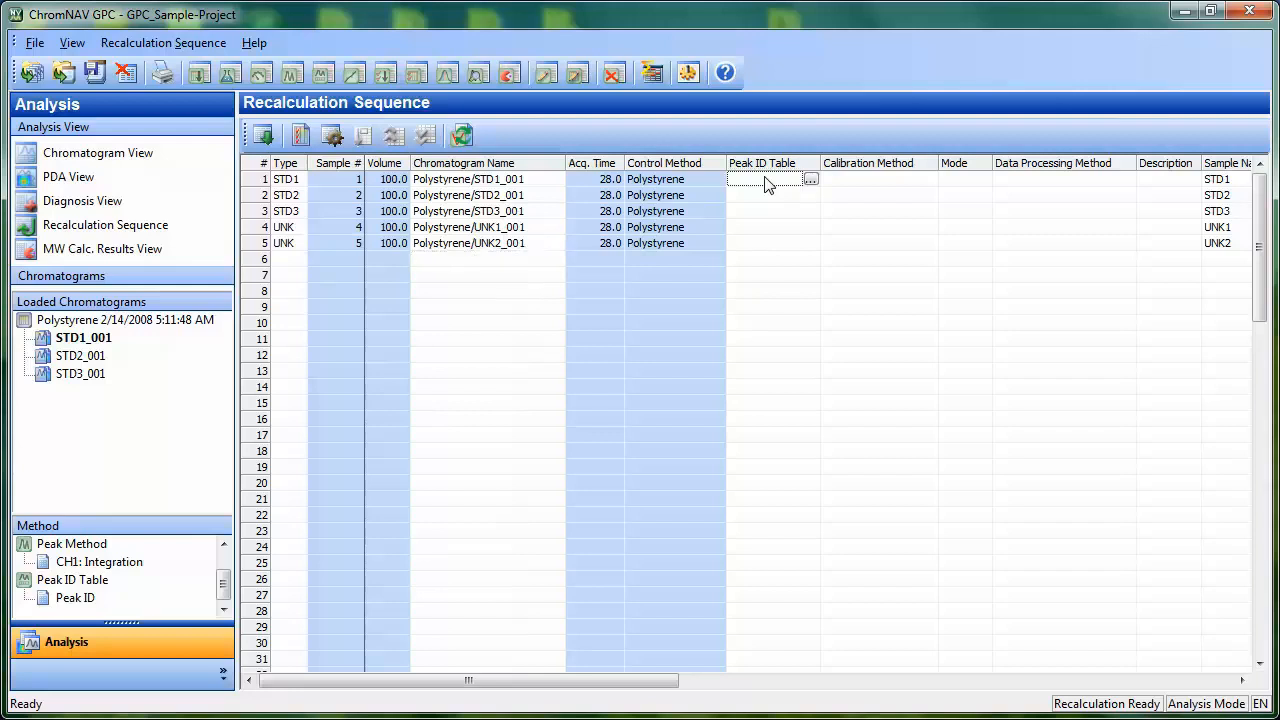
pyautogui.moveTo(765, 183); pyautogui.dragTo(764, 250)
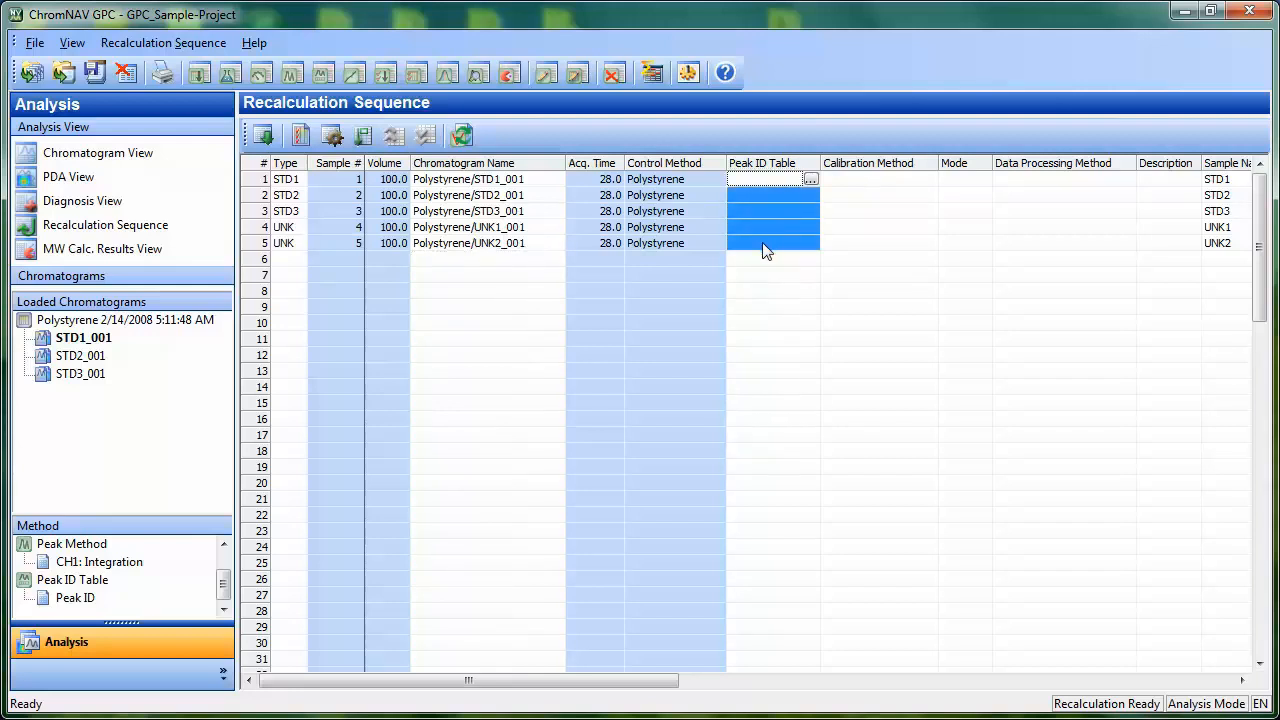
pyautogui.rightClick(762, 244)
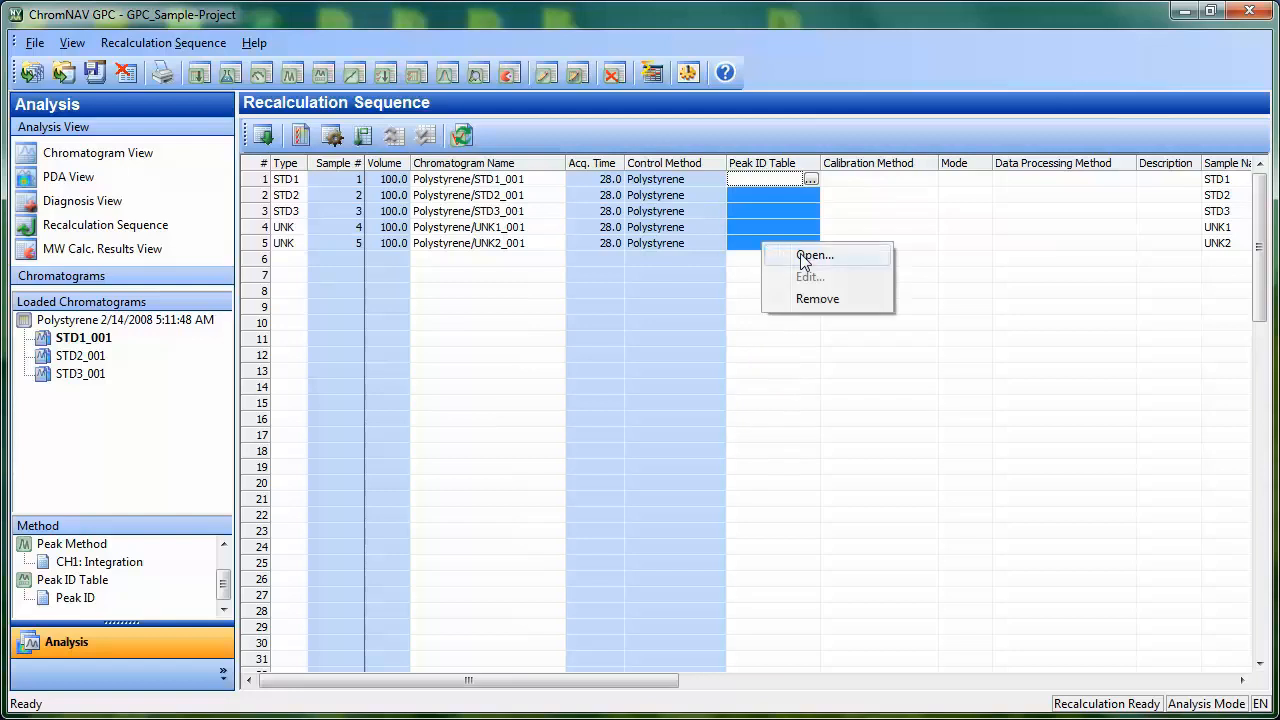
pyautogui.click(805, 256)
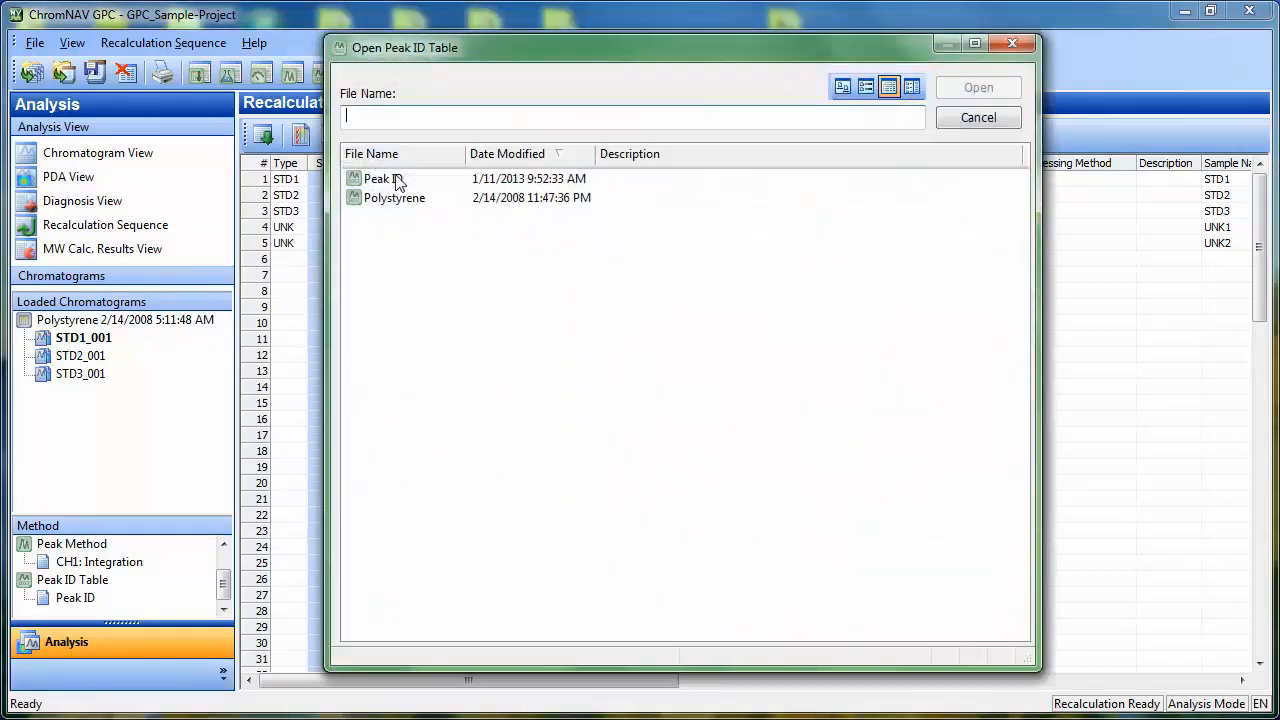
pyautogui.doubleClick(392, 180)
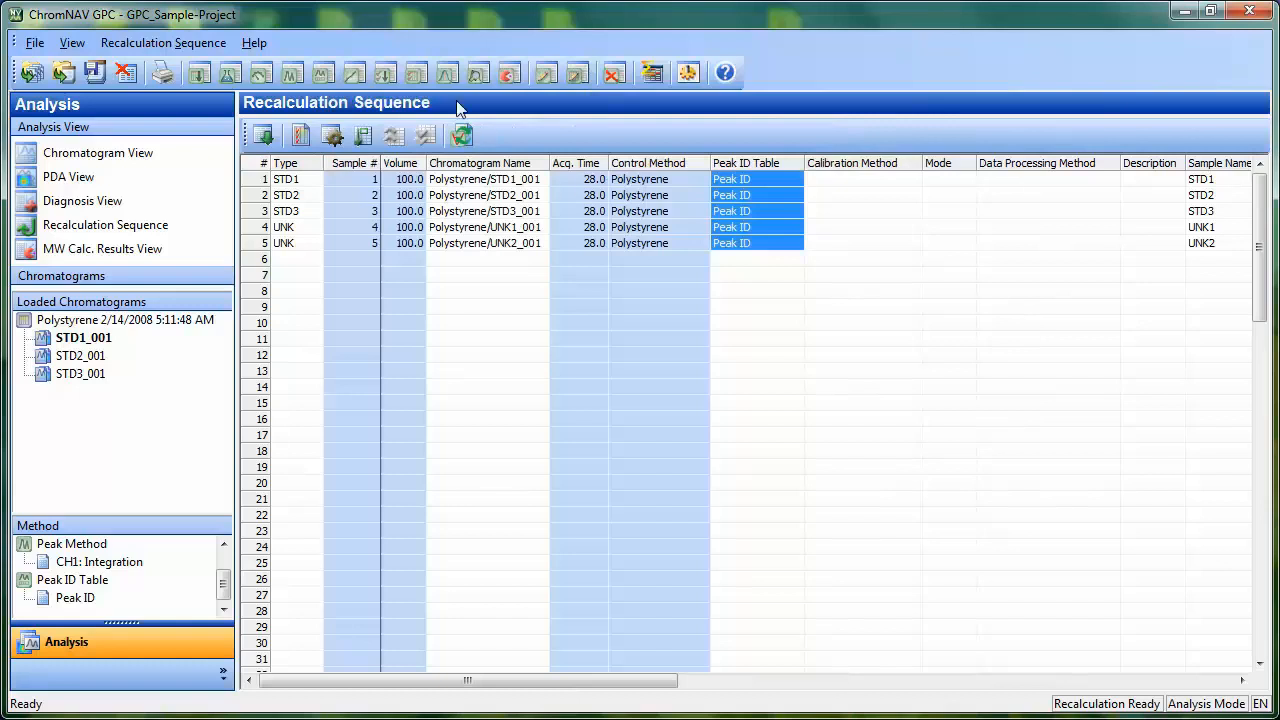
# Start a data processing method with a New MW Calibration Curve process on channel 1 using the Manual MW Calc method
pyautogui.click(386, 76)
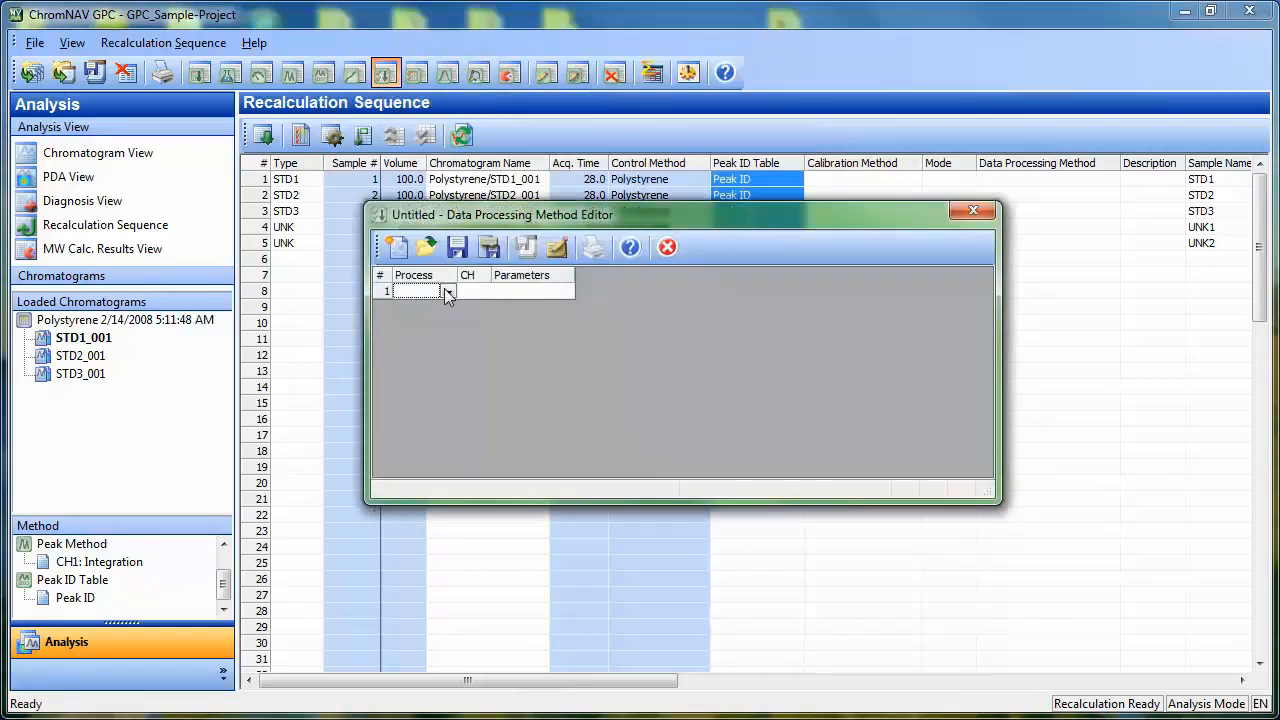
pyautogui.click(447, 291)
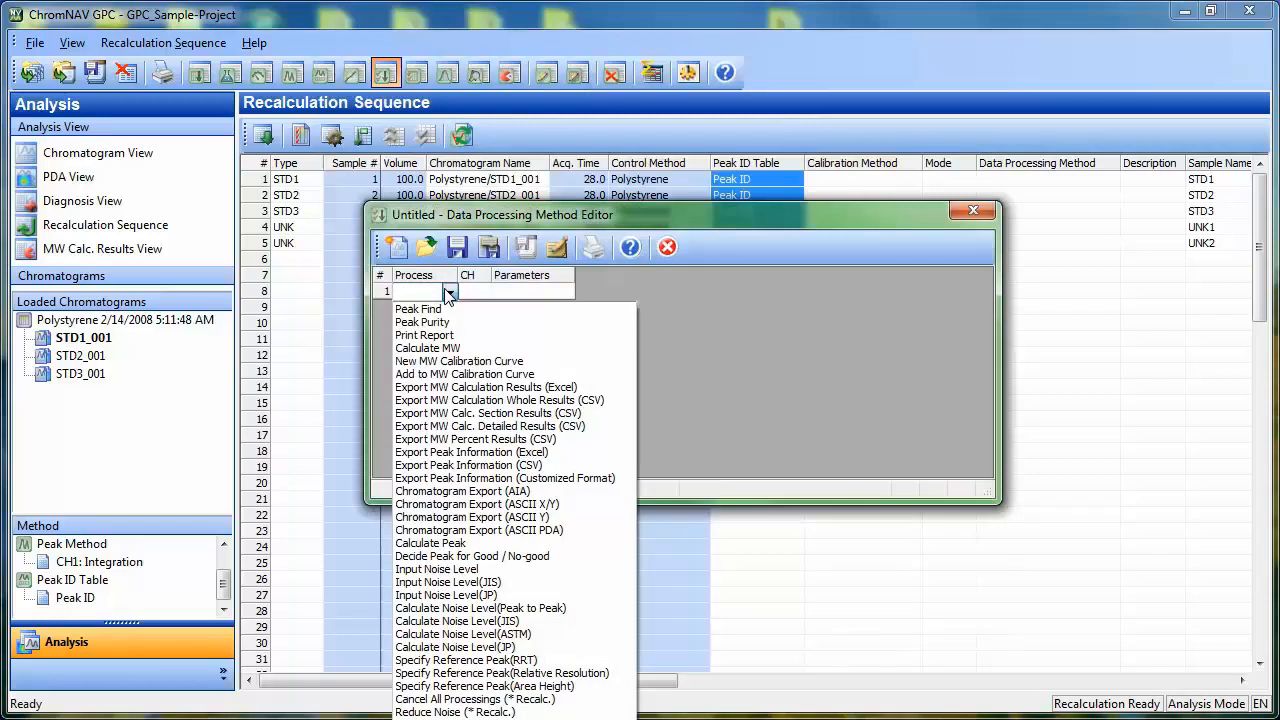
pyautogui.click(416, 360)
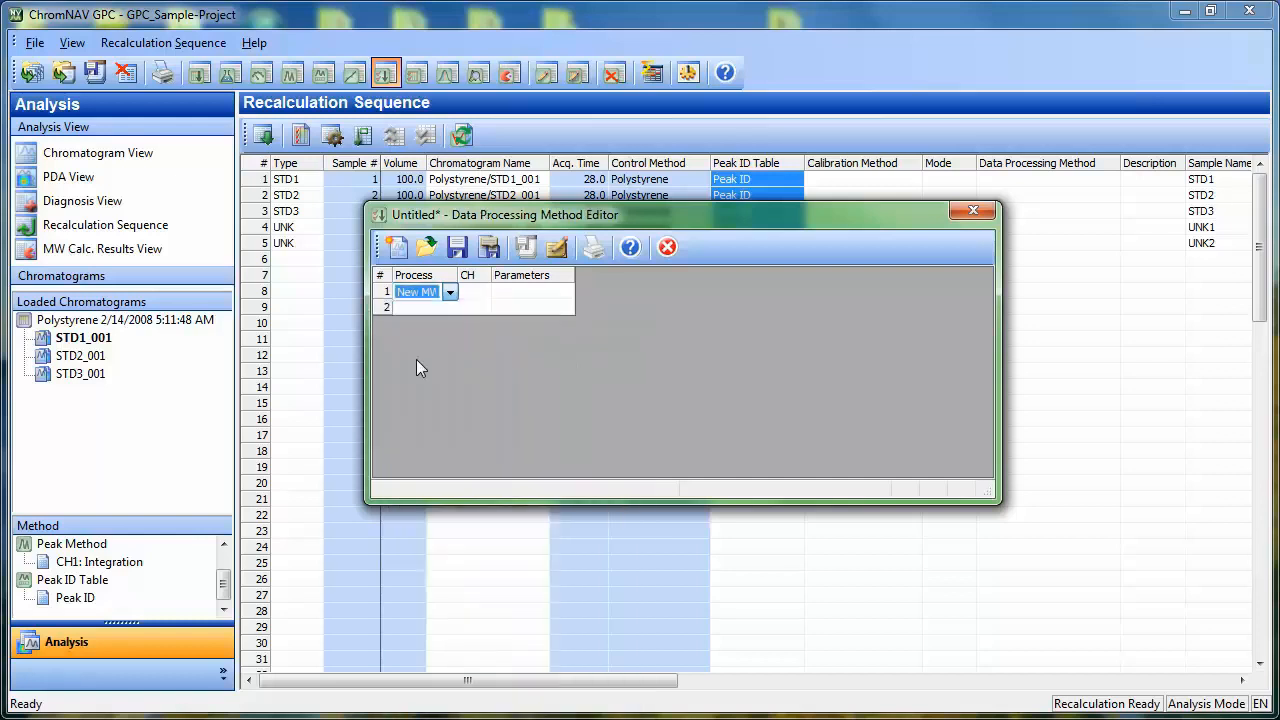
pyautogui.write('1')
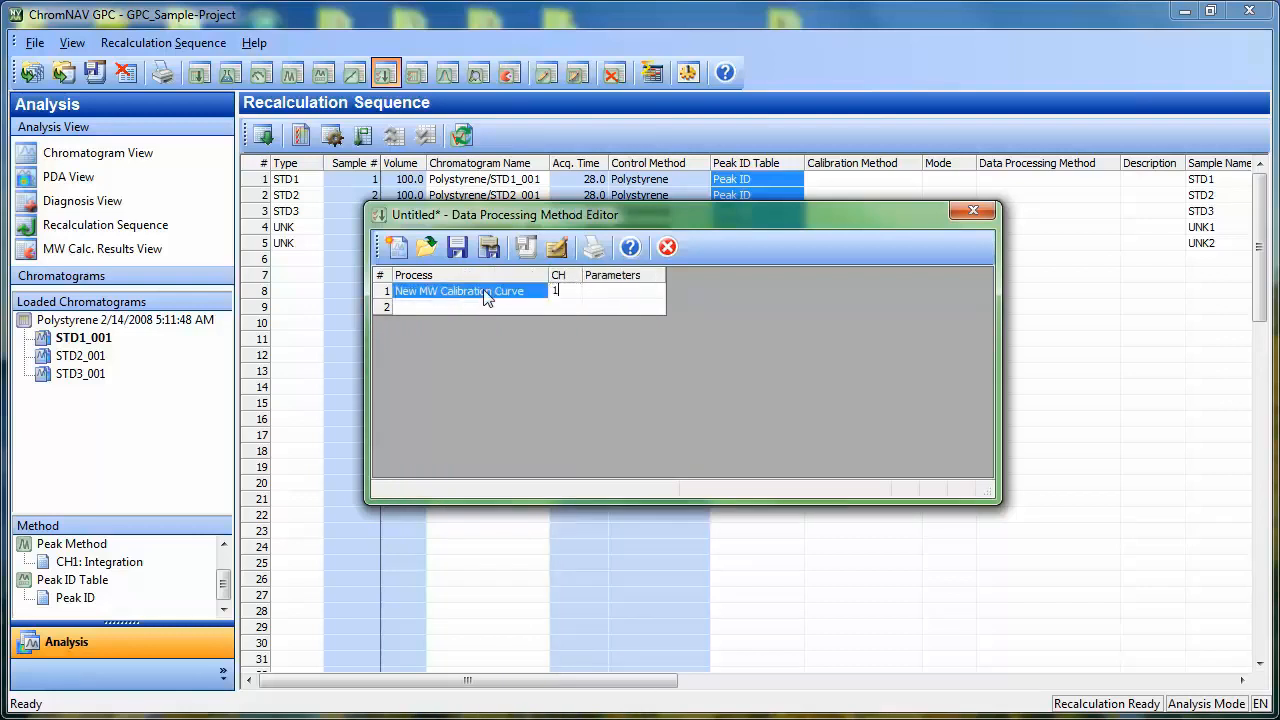
pyautogui.click(617, 299)
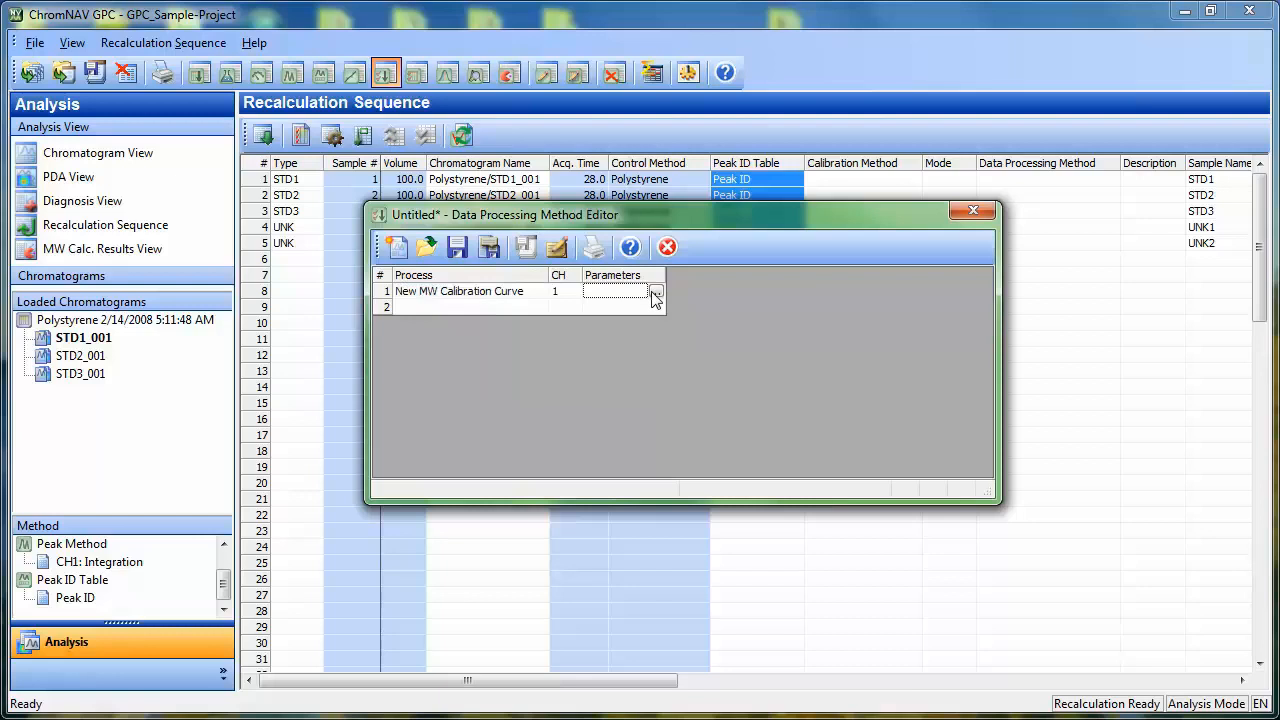
pyautogui.click(651, 298)
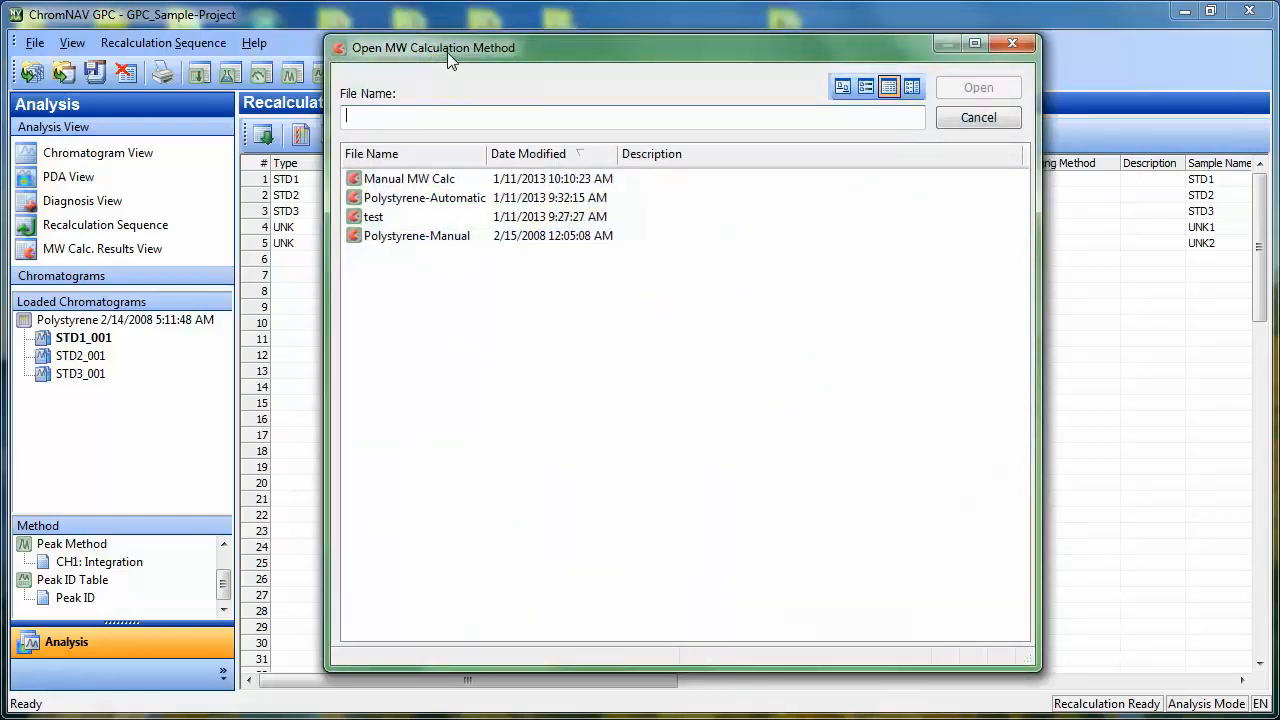
pyautogui.doubleClick(400, 185)
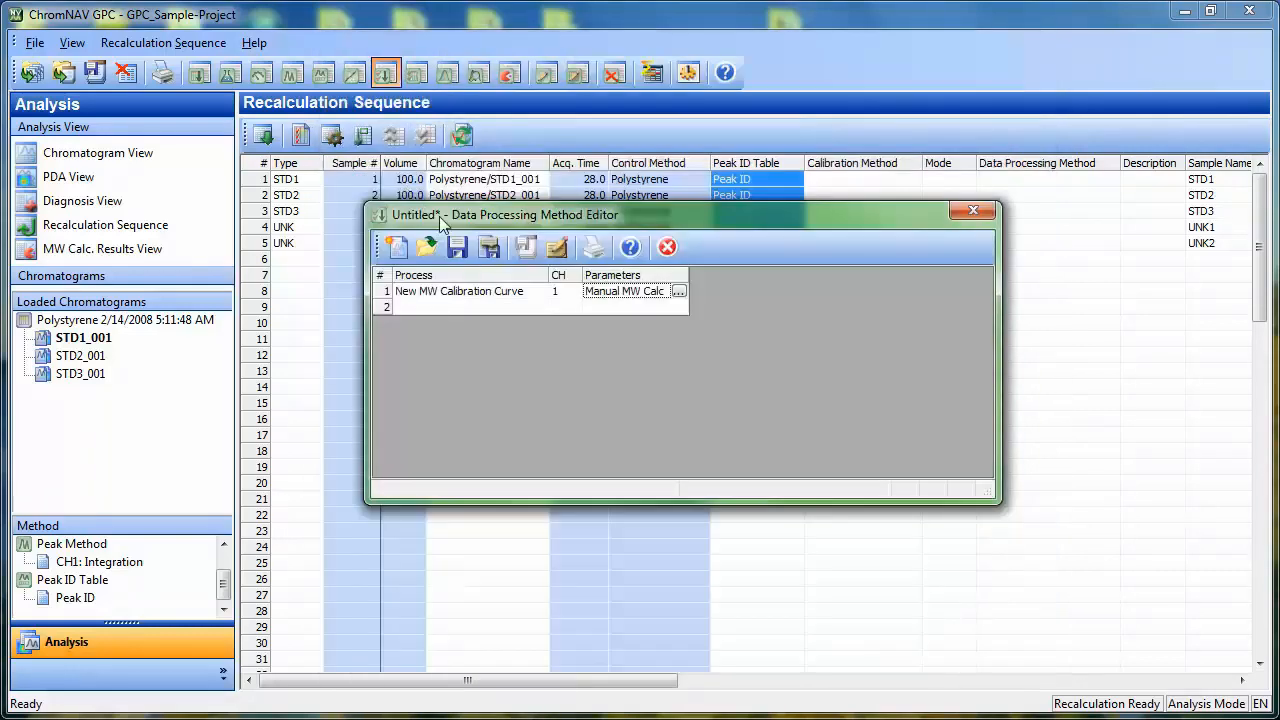
# Save the data processing method as New and close its editor
pyautogui.click(490, 251)
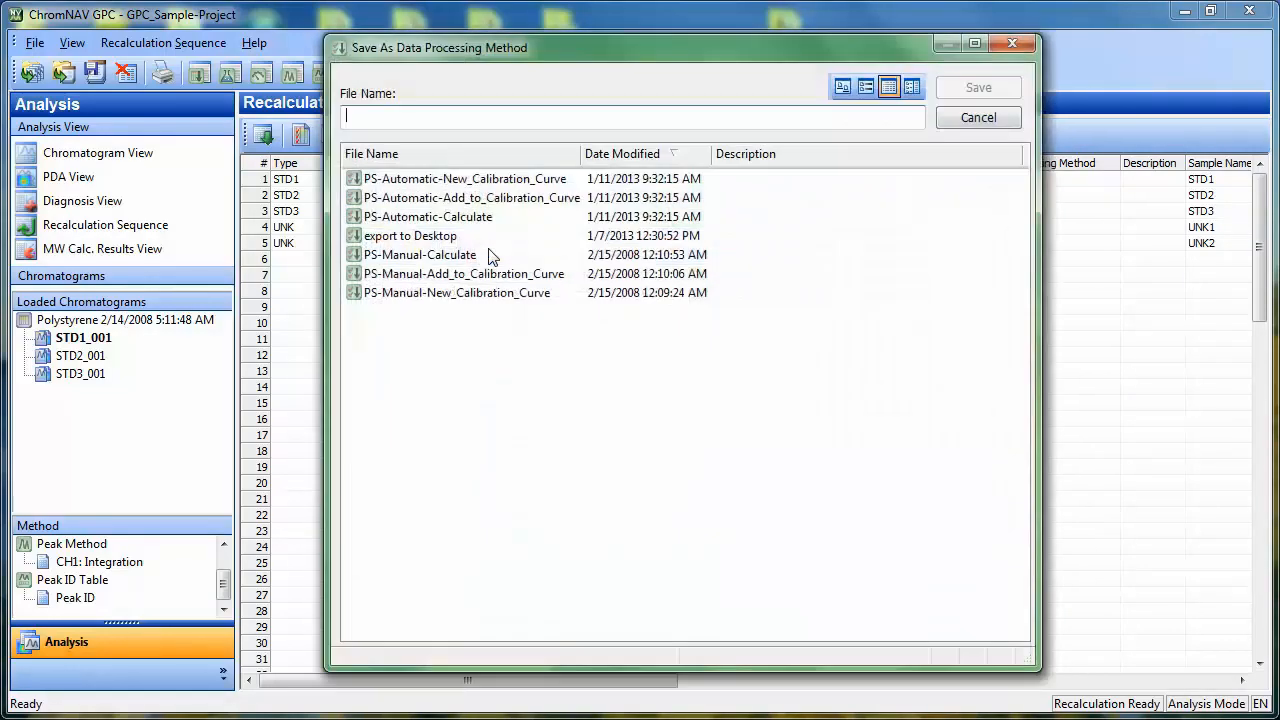
pyautogui.write('New')
pyautogui.press('Return')
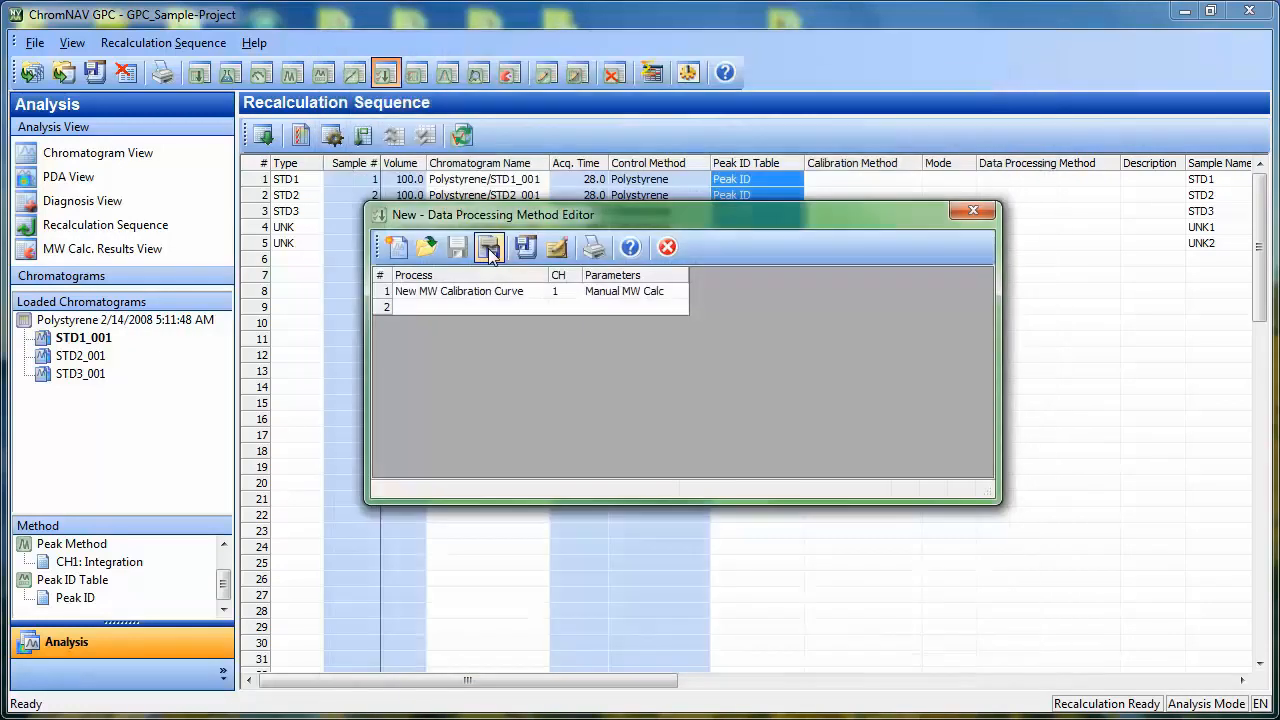
pyautogui.click(668, 248)
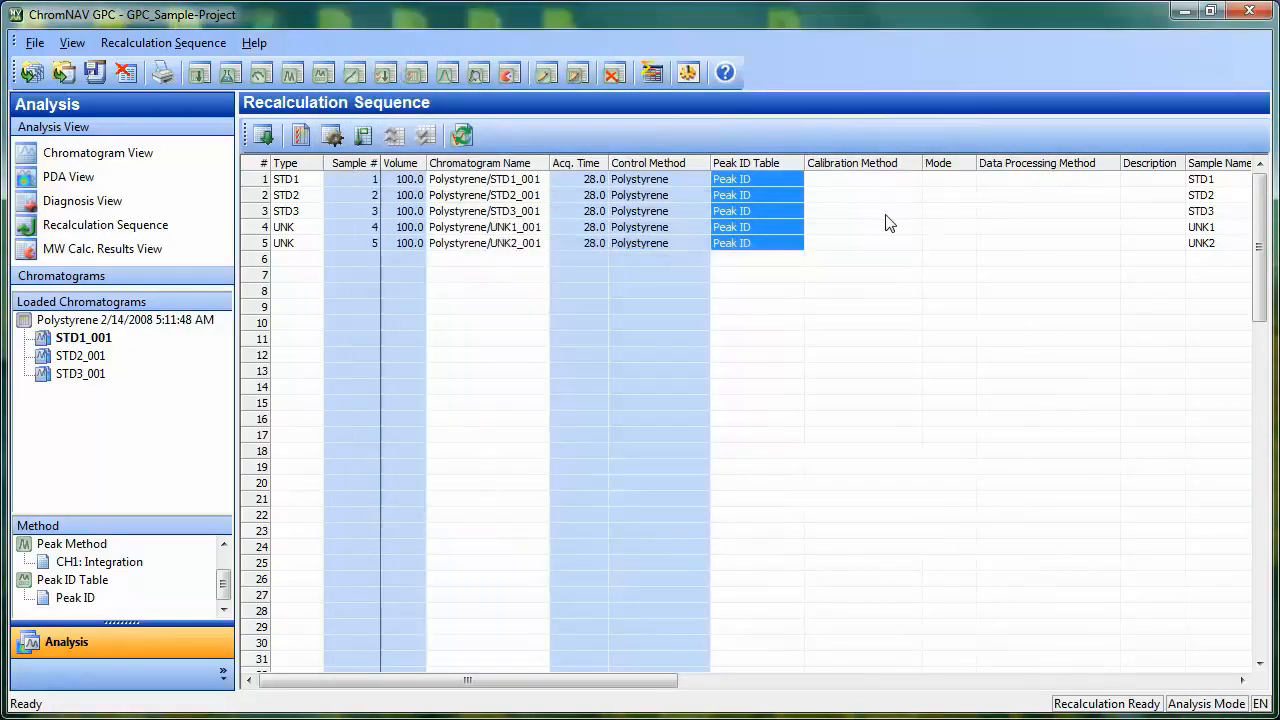
# Assign the data processing method New to the STD1 row of the recalculation sequence
pyautogui.click(1006, 181)
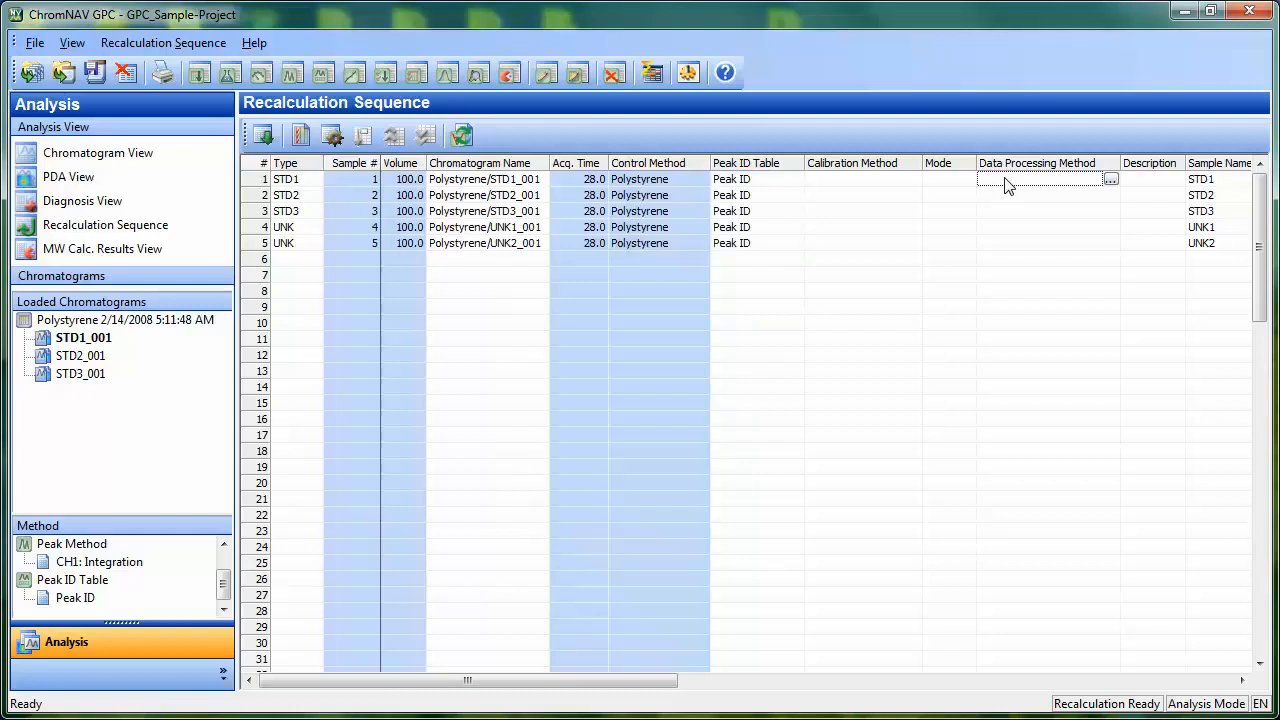
pyautogui.rightClick(1005, 180)
pyautogui.click(1028, 191)
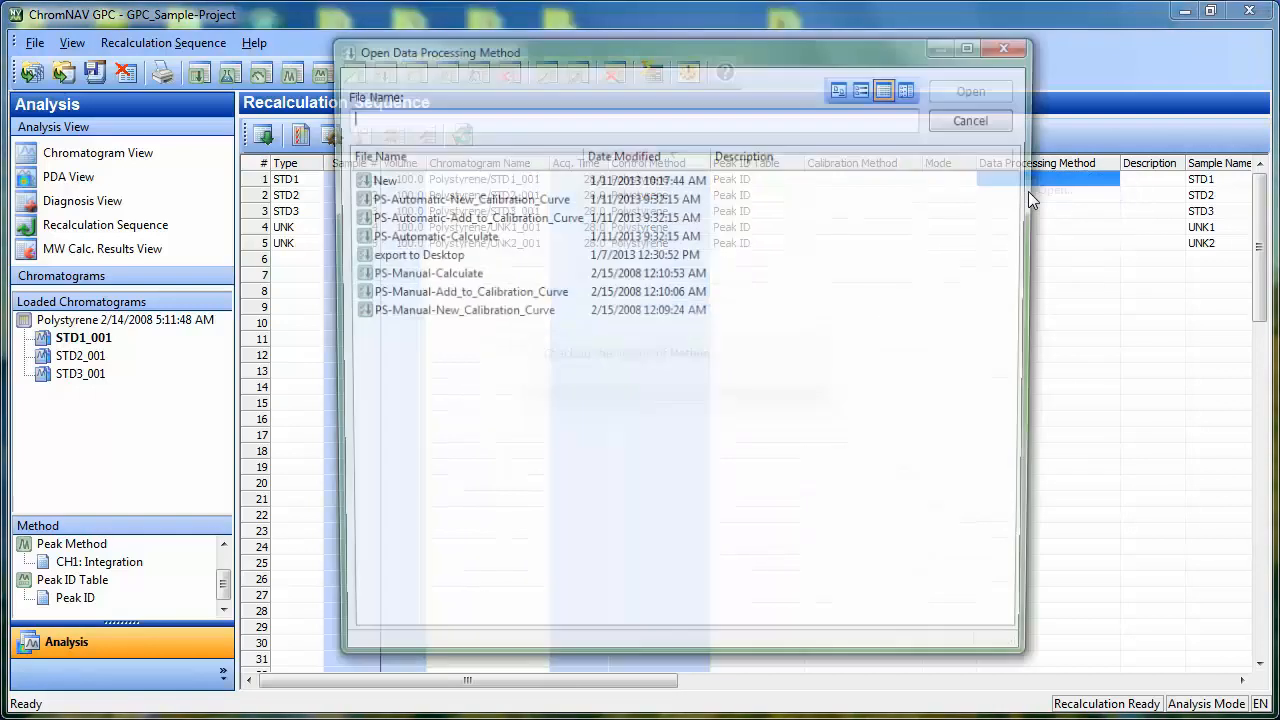
pyautogui.doubleClick(379, 178)
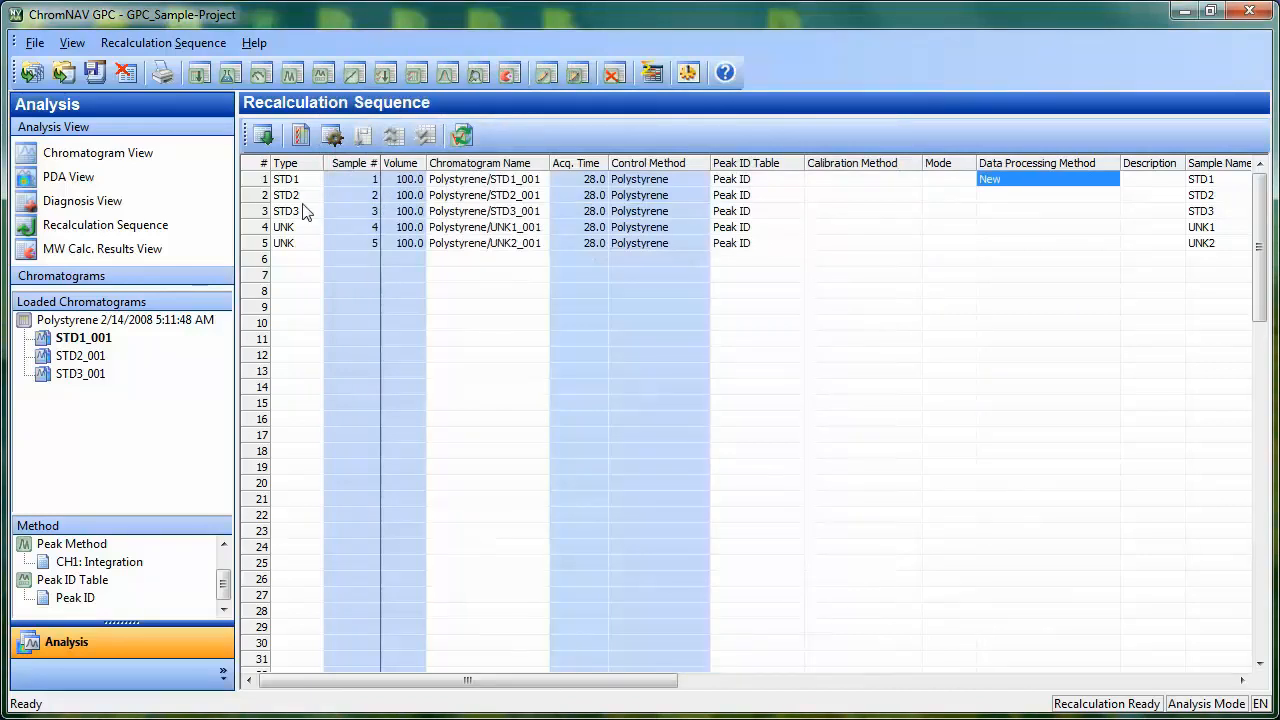
# Start another data processing method with an Add to MW Calibration Curve process on channel 1 using Manual MW Calc
pyautogui.click(385, 72)
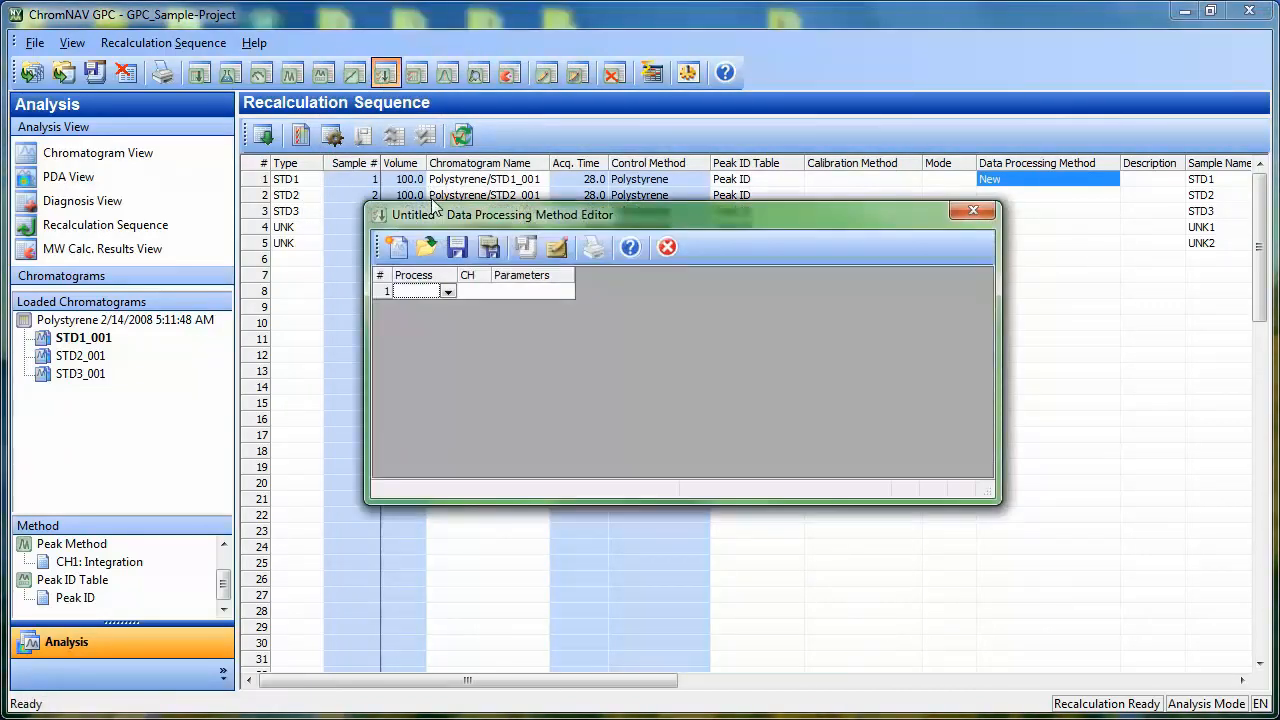
pyautogui.click(449, 292)
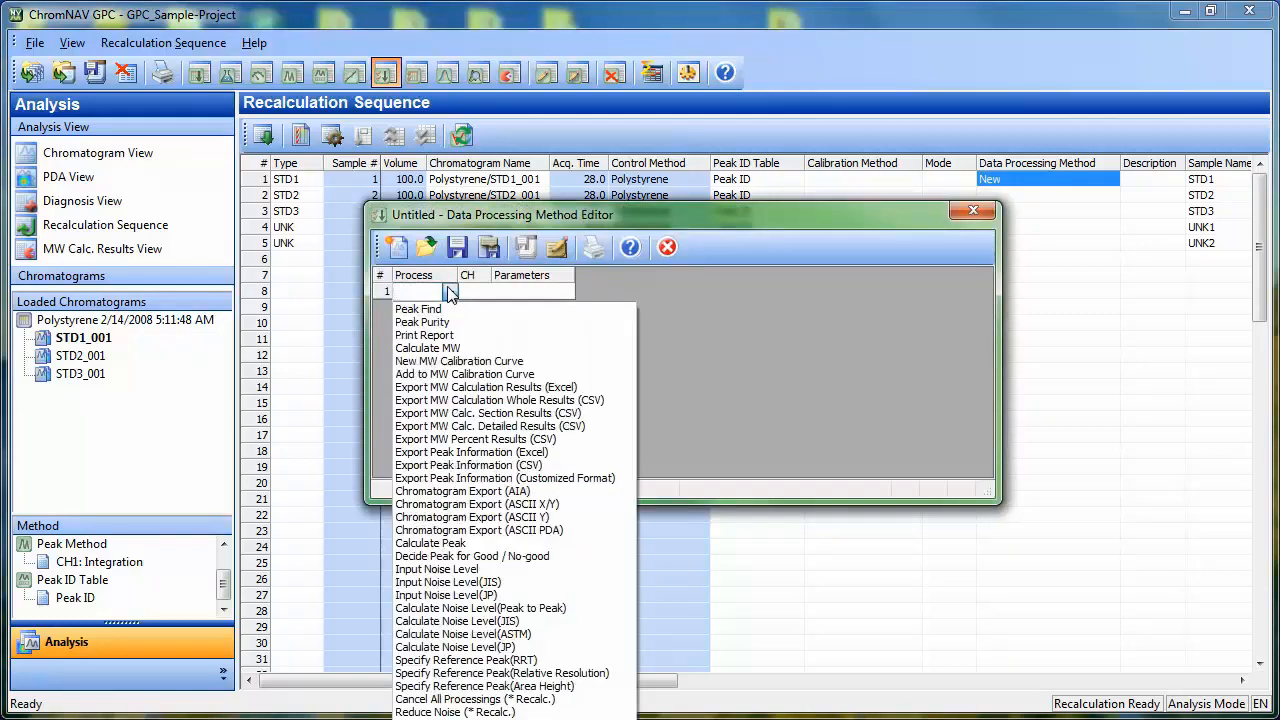
pyautogui.click(427, 376)
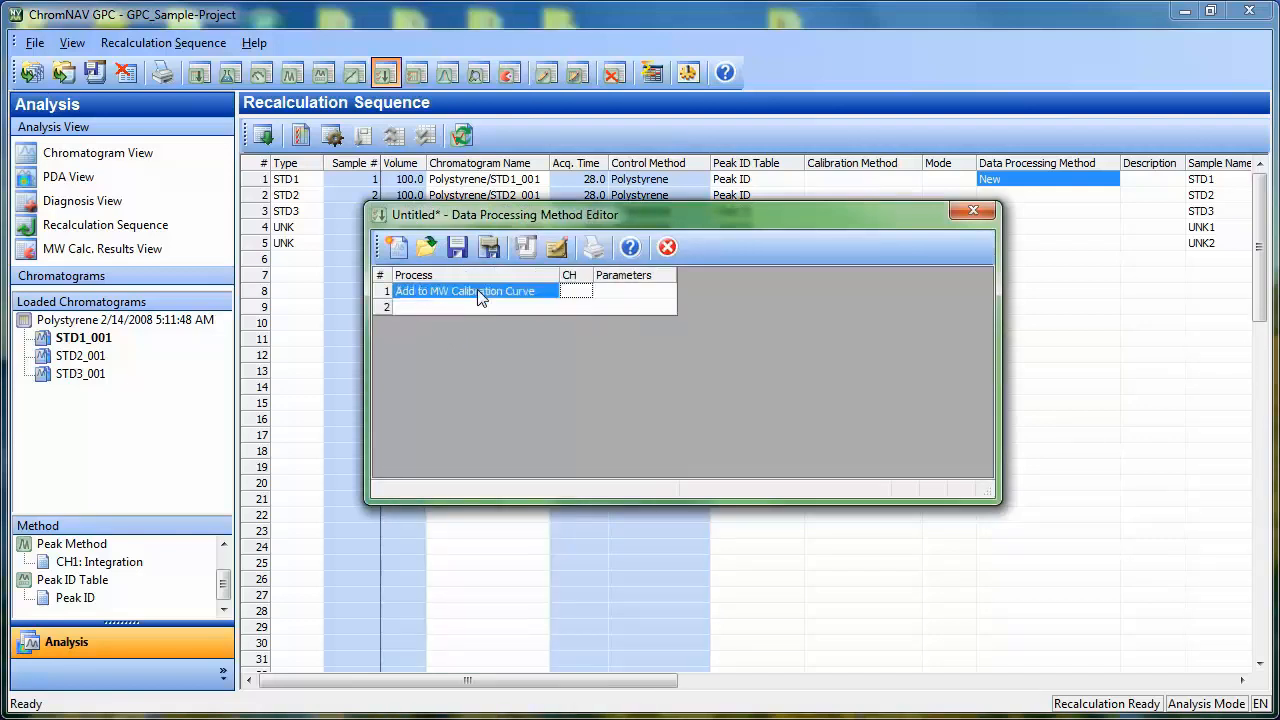
pyautogui.click(617, 291)
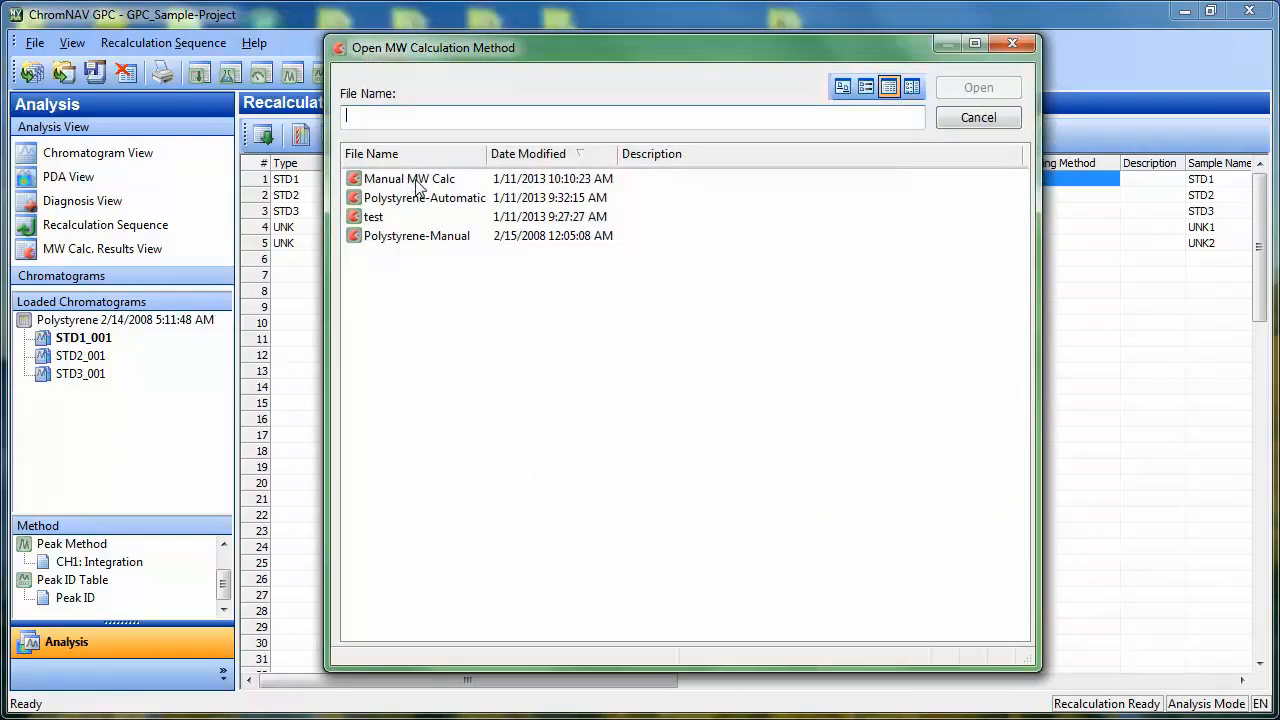
pyautogui.click(418, 186)
pyautogui.click(975, 89)
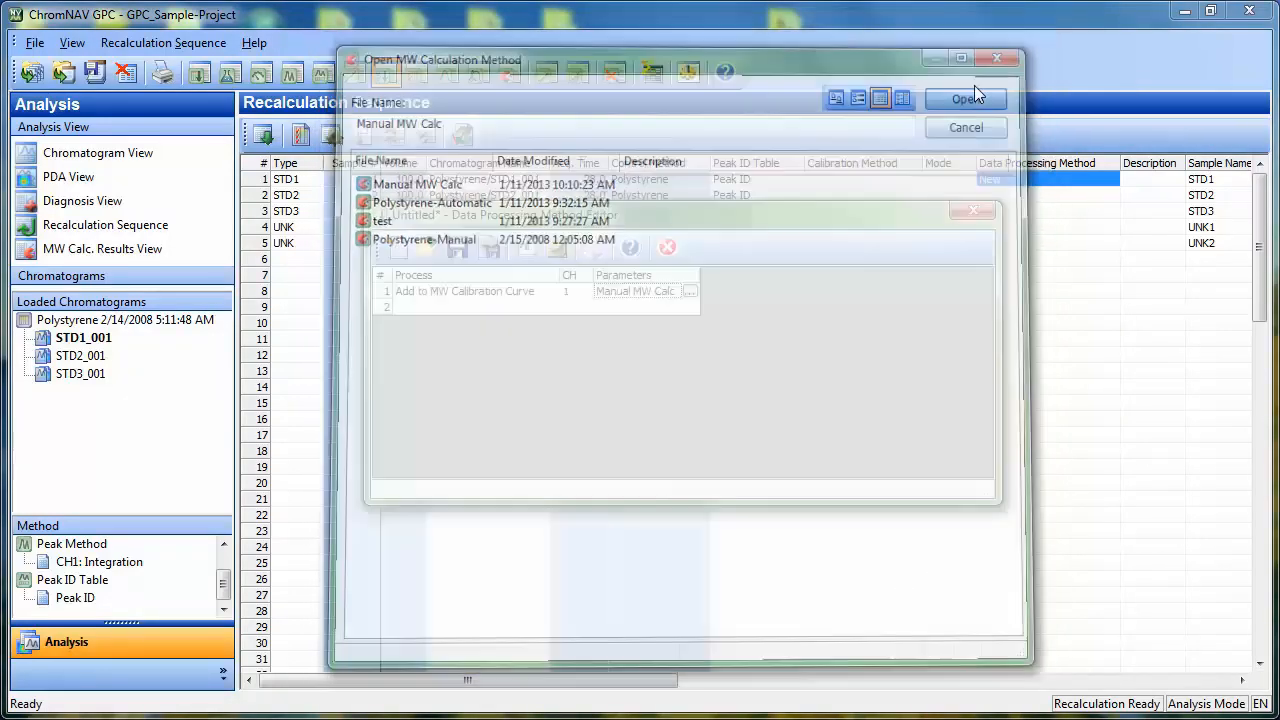
# Save the Add to MW Calibration Curve processing method as Add and close its editor
pyautogui.click(968, 218)
pyautogui.click(758, 412)
pyautogui.click(489, 248)
pyautogui.write('Add')
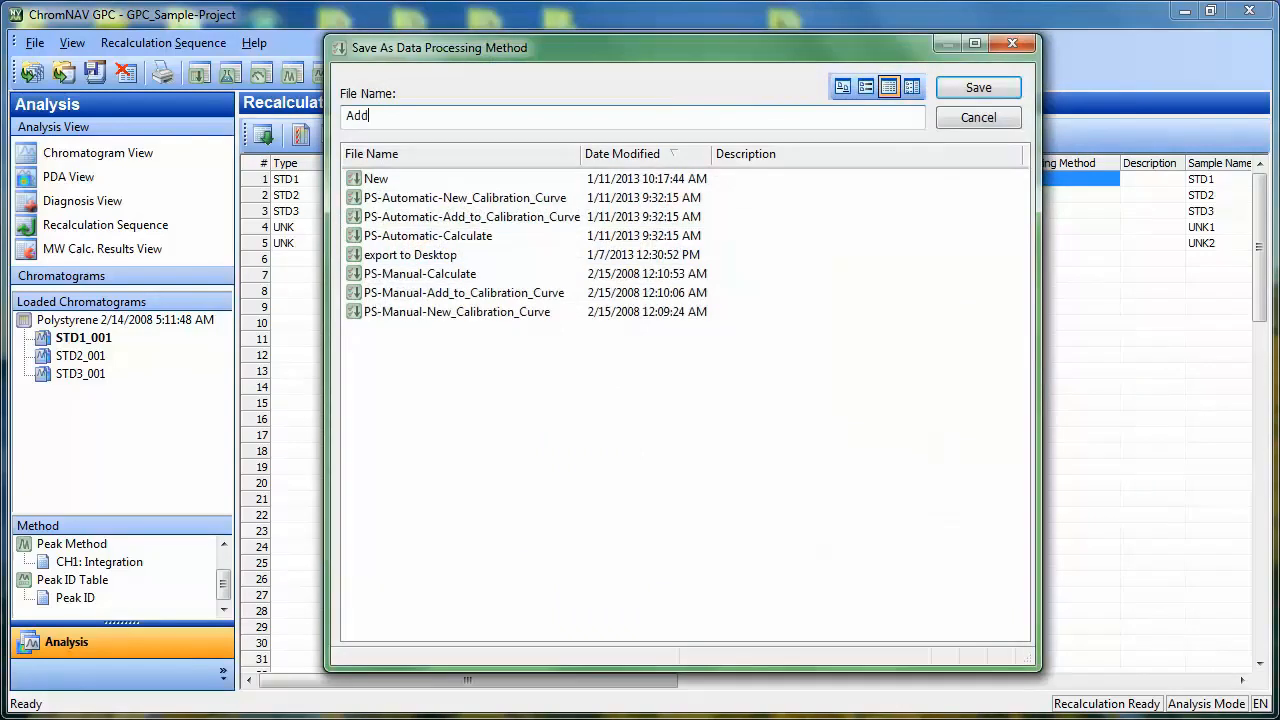
pyautogui.press('Return')
pyautogui.click(664, 250)
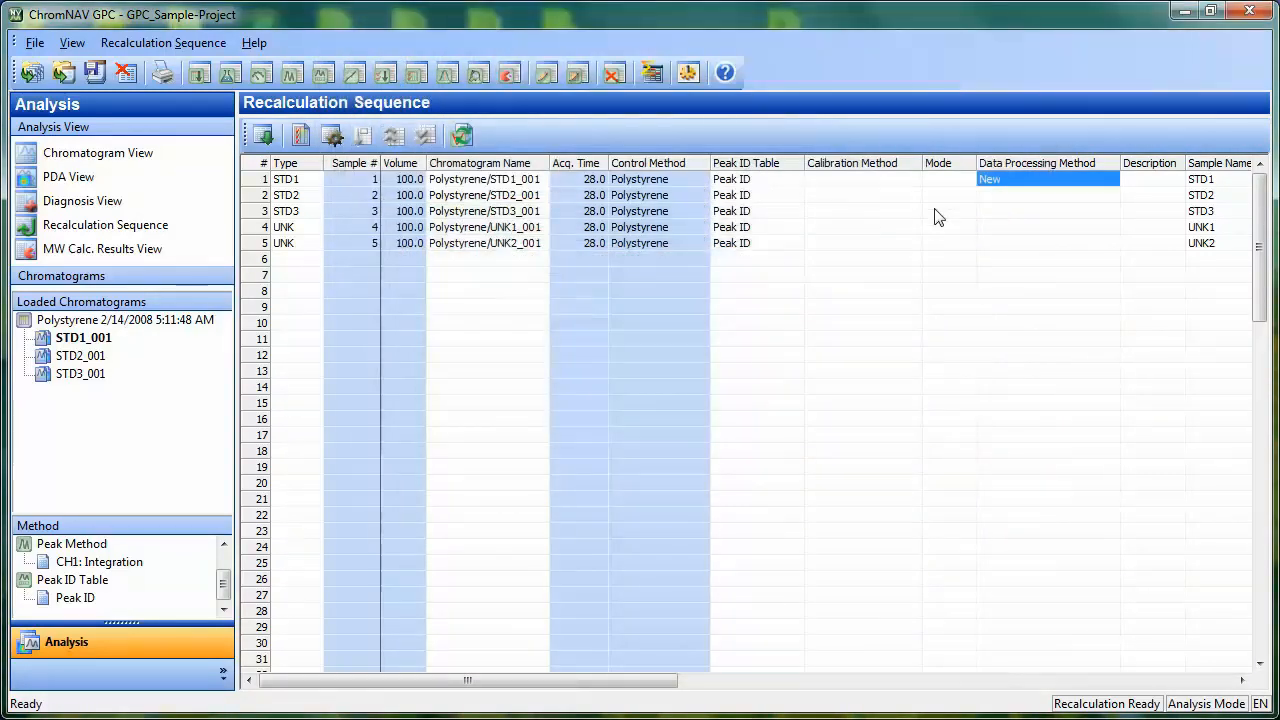
# Assign the data processing method Add to the STD2 and STD3 rows of the sequence
pyautogui.click(997, 196)
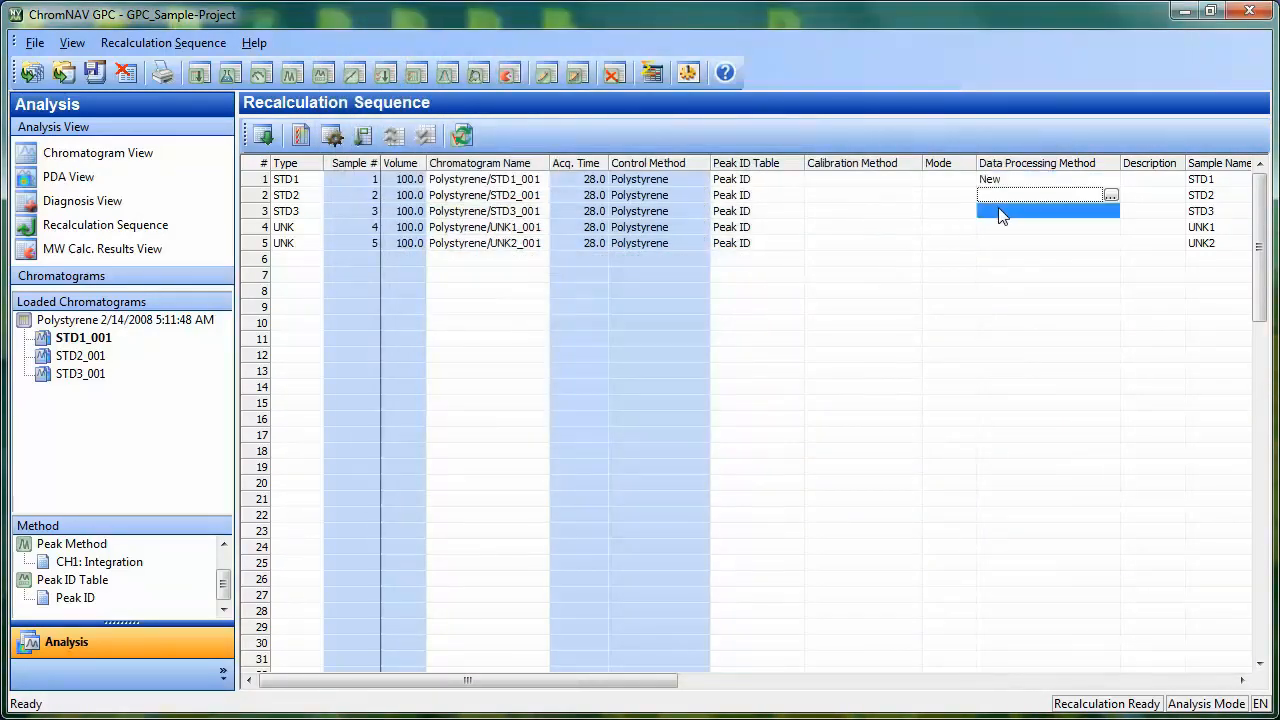
pyautogui.rightClick(1003, 201)
pyautogui.click(1027, 220)
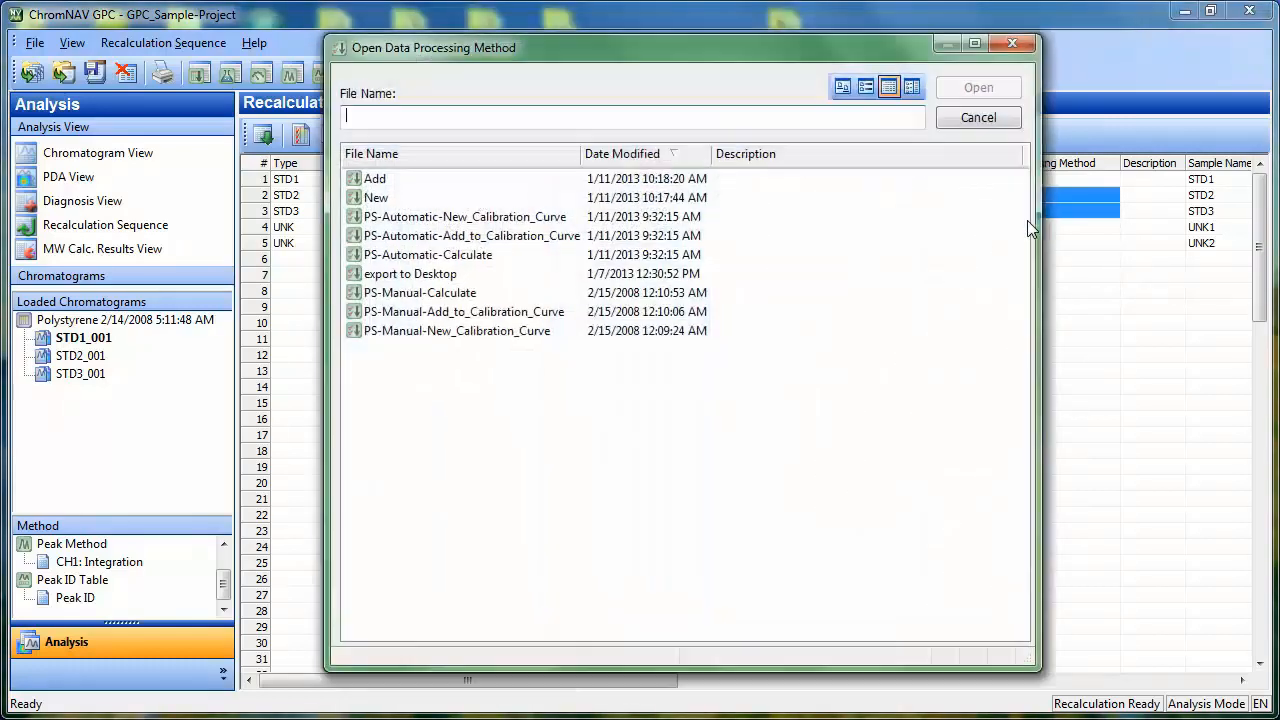
pyautogui.doubleClick(382, 181)
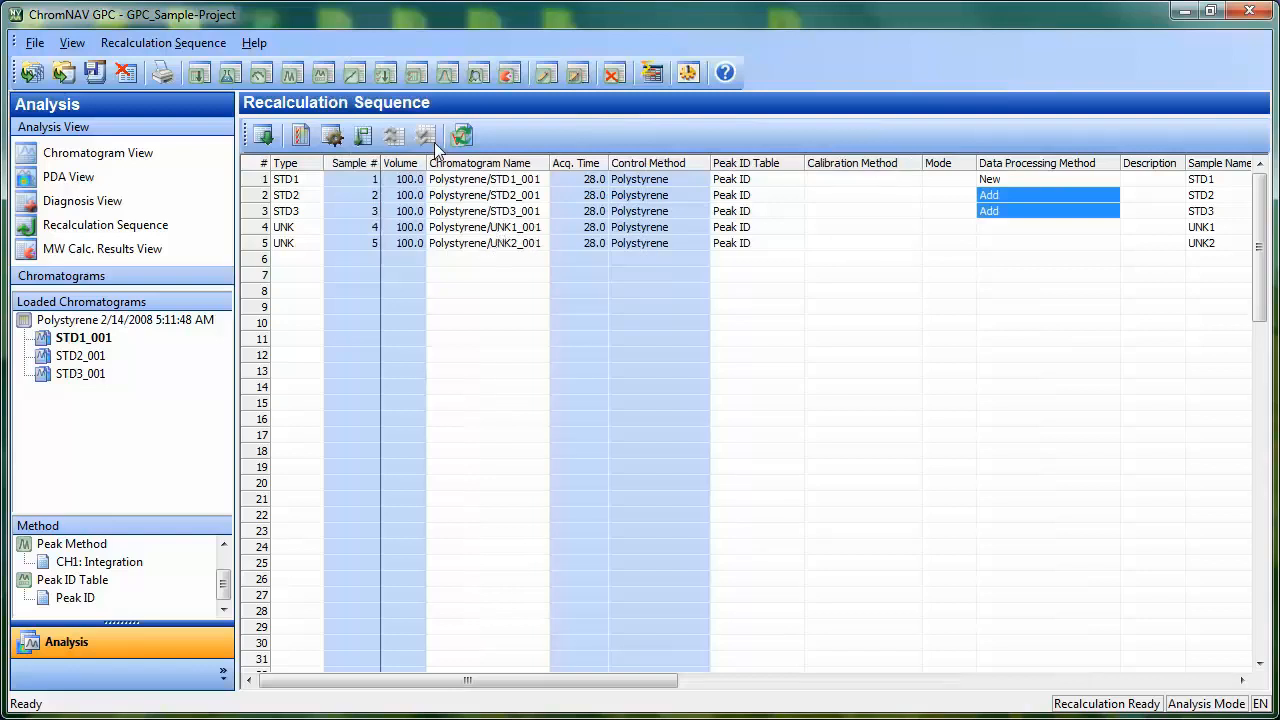
# Start a third data processing method with a Peak Find process on channel 1 using the Integration peak method
pyautogui.click(386, 80)
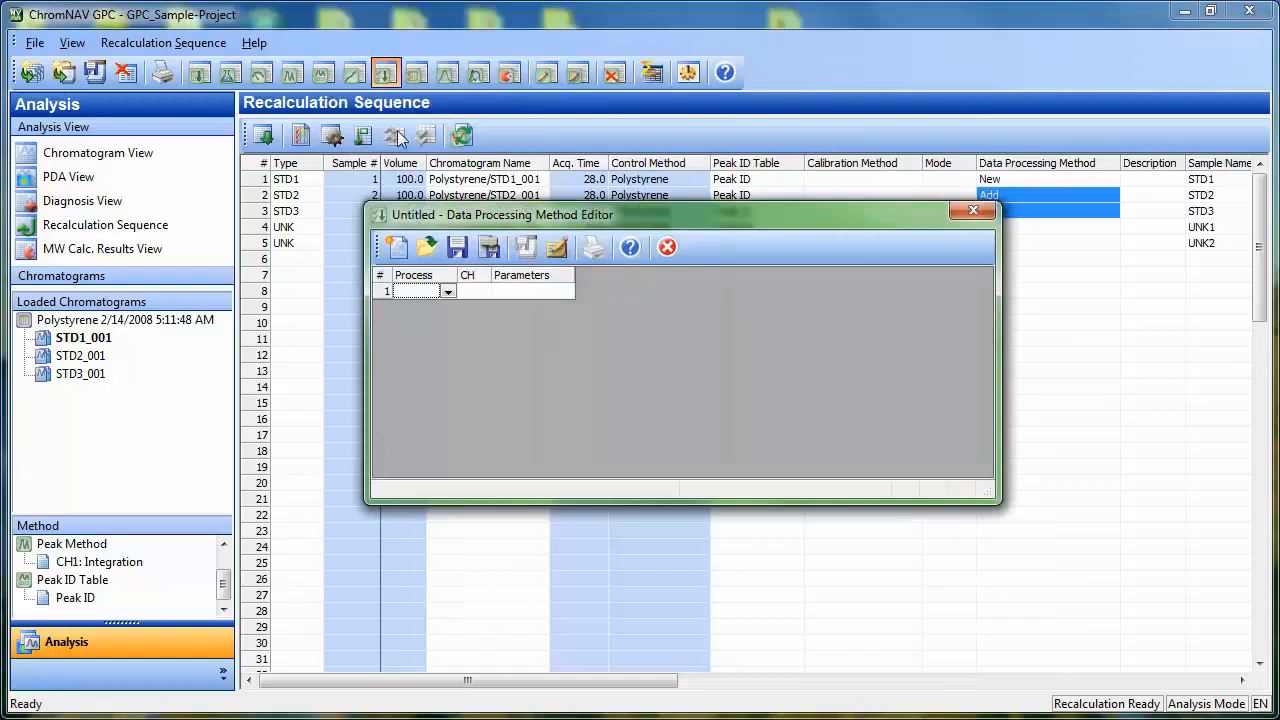
pyautogui.click(447, 292)
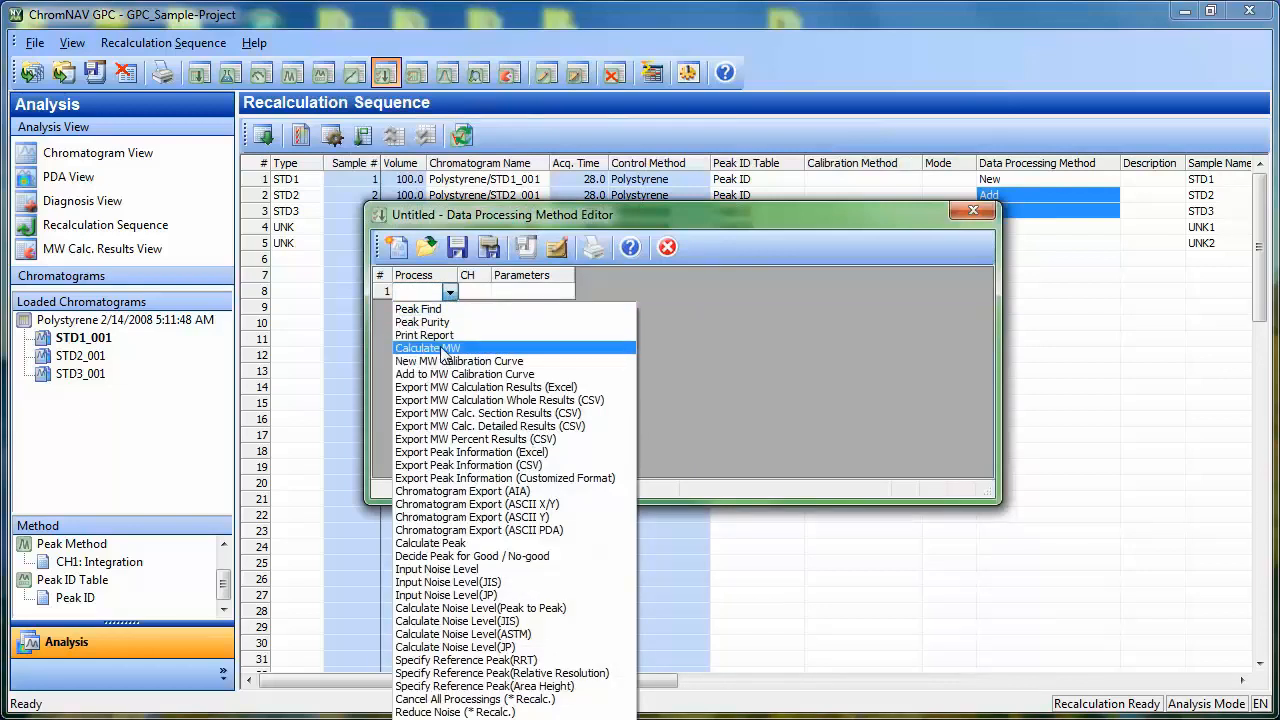
pyautogui.click(436, 310)
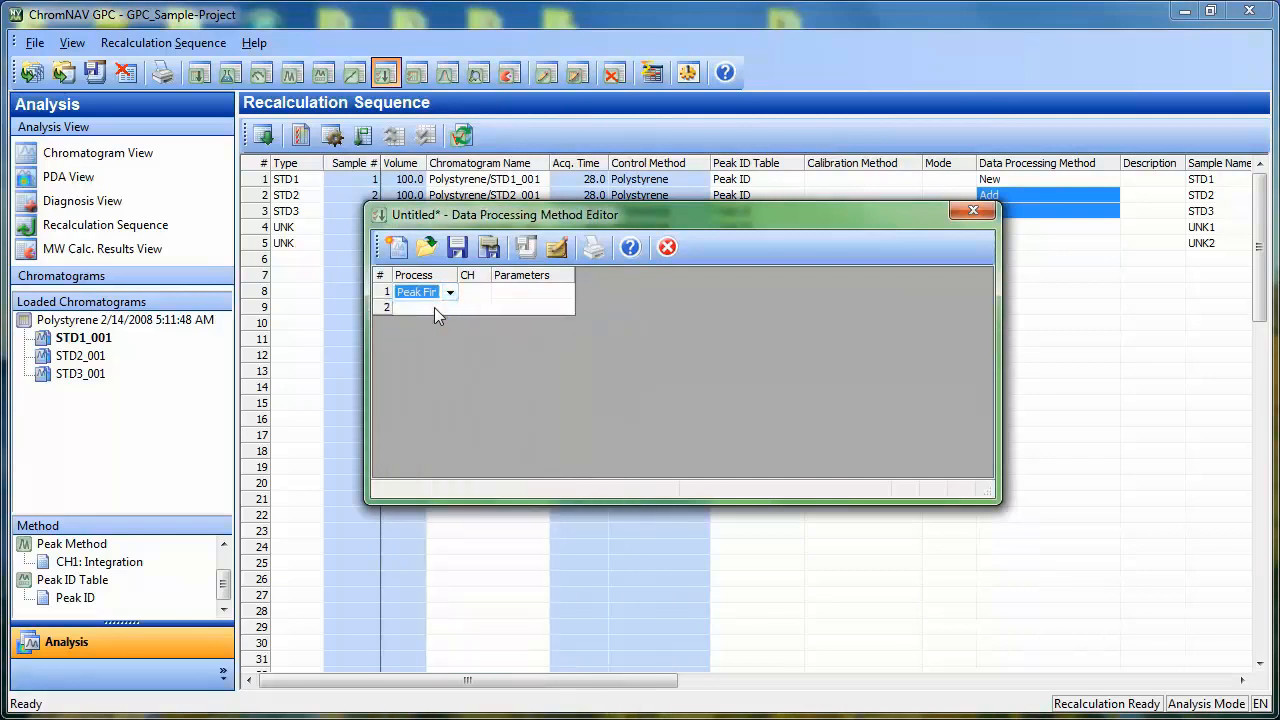
pyautogui.click(475, 298)
pyautogui.write('1')
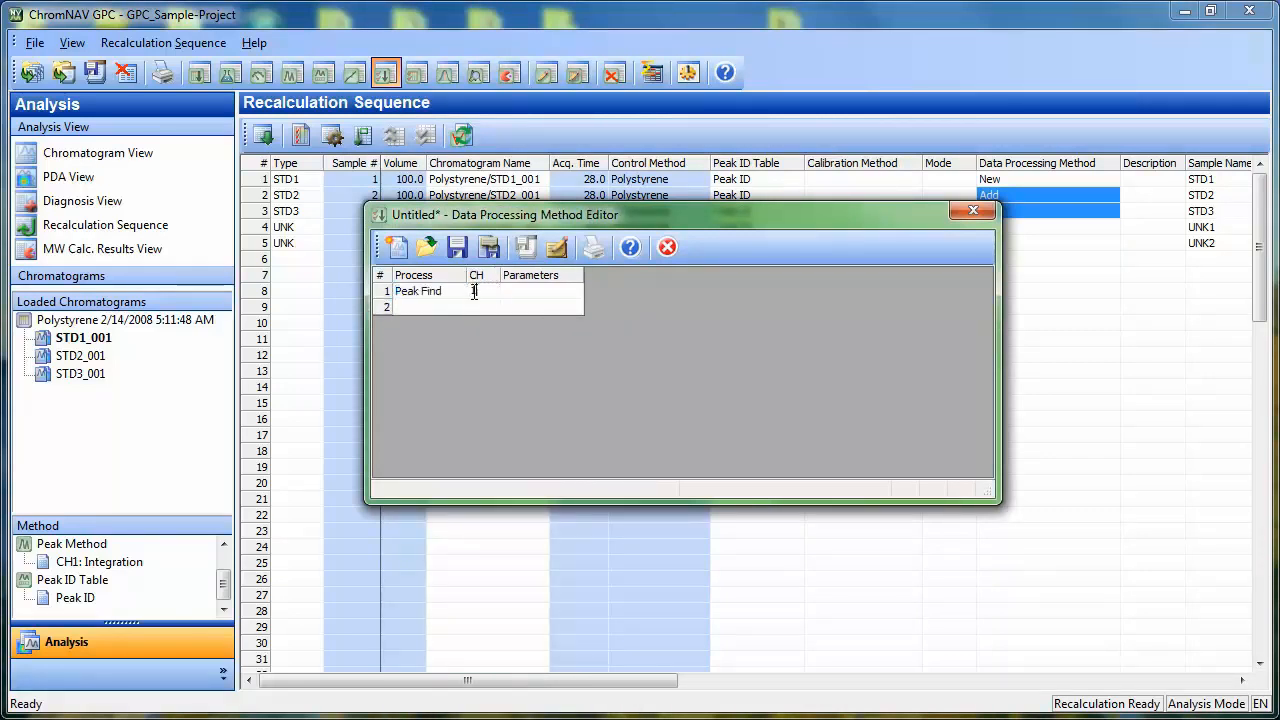
pyautogui.click(527, 299)
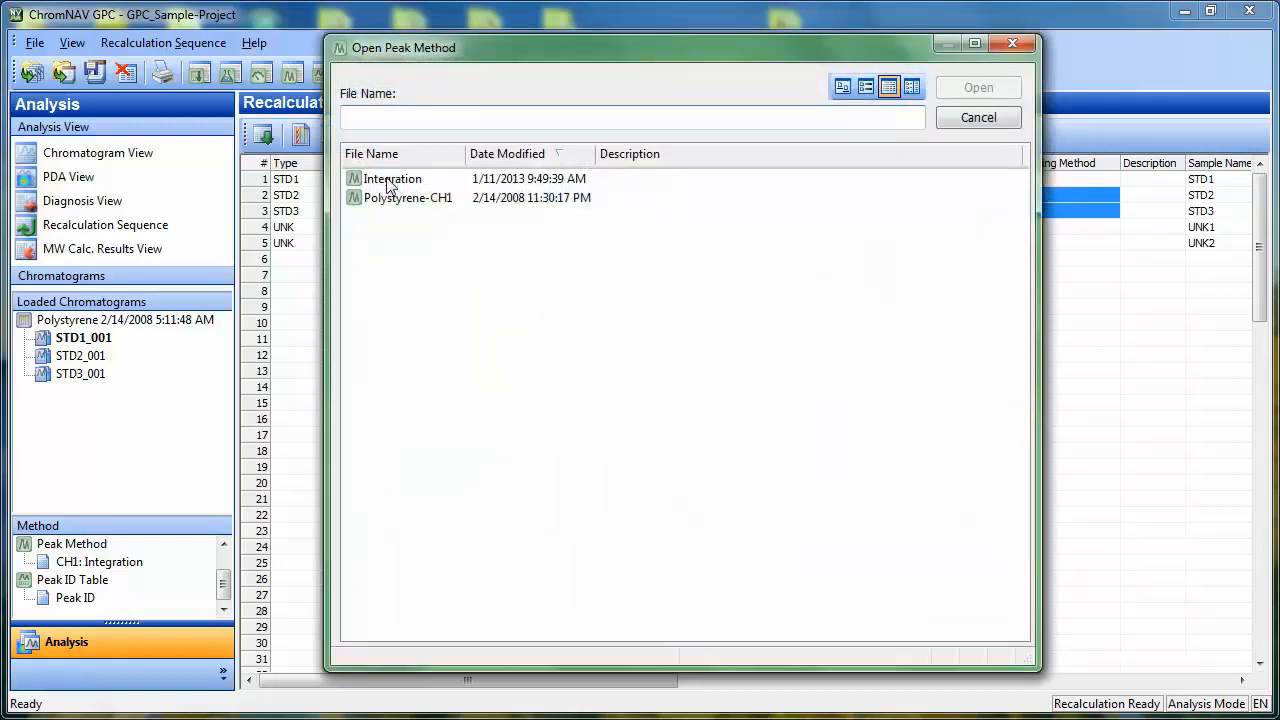
pyautogui.doubleClick(387, 179)
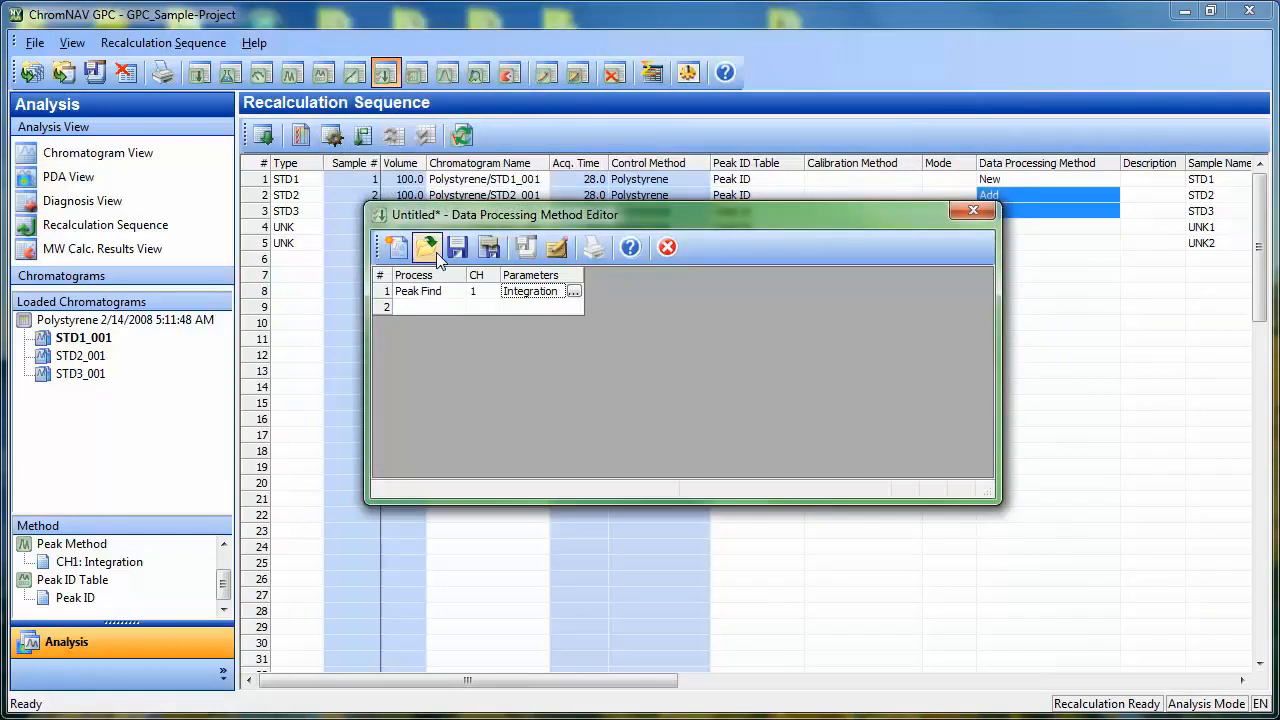
# Add a Calculate MW process on channel 1 using Manual MW Calc as the method's second row
pyautogui.click(453, 304)
pyautogui.click(453, 304)
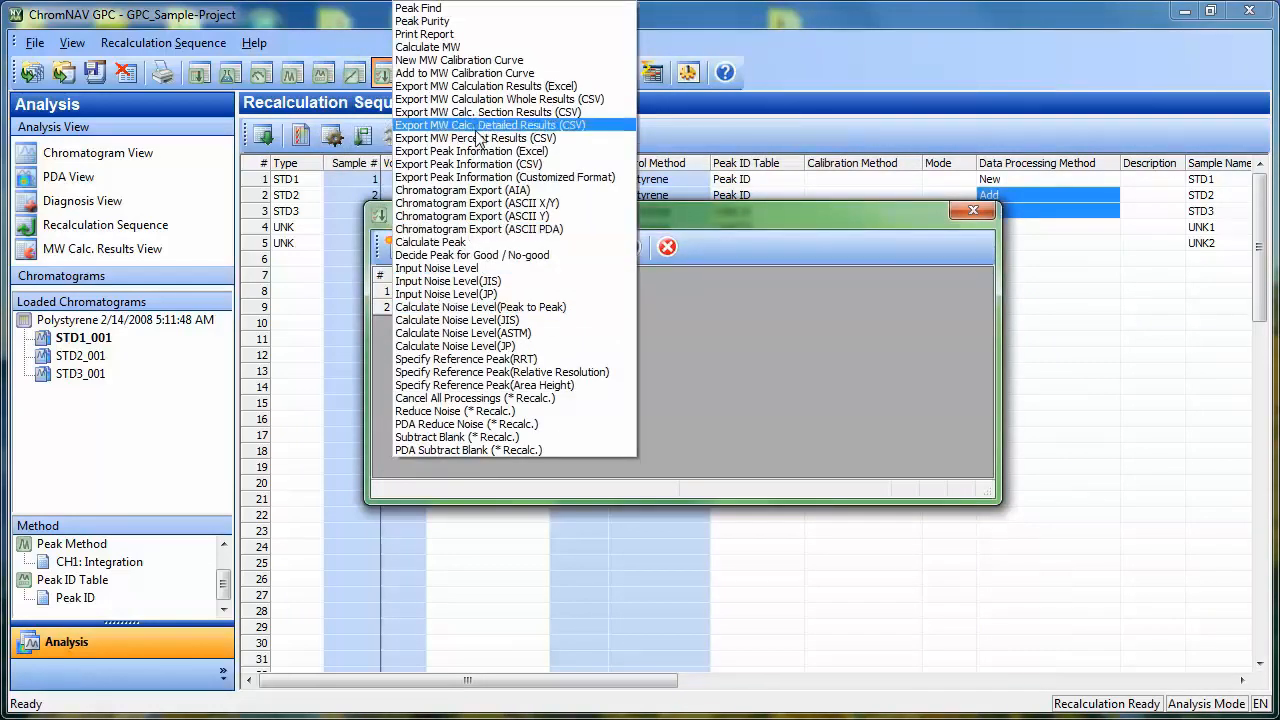
pyautogui.click(430, 47)
pyautogui.click(486, 309)
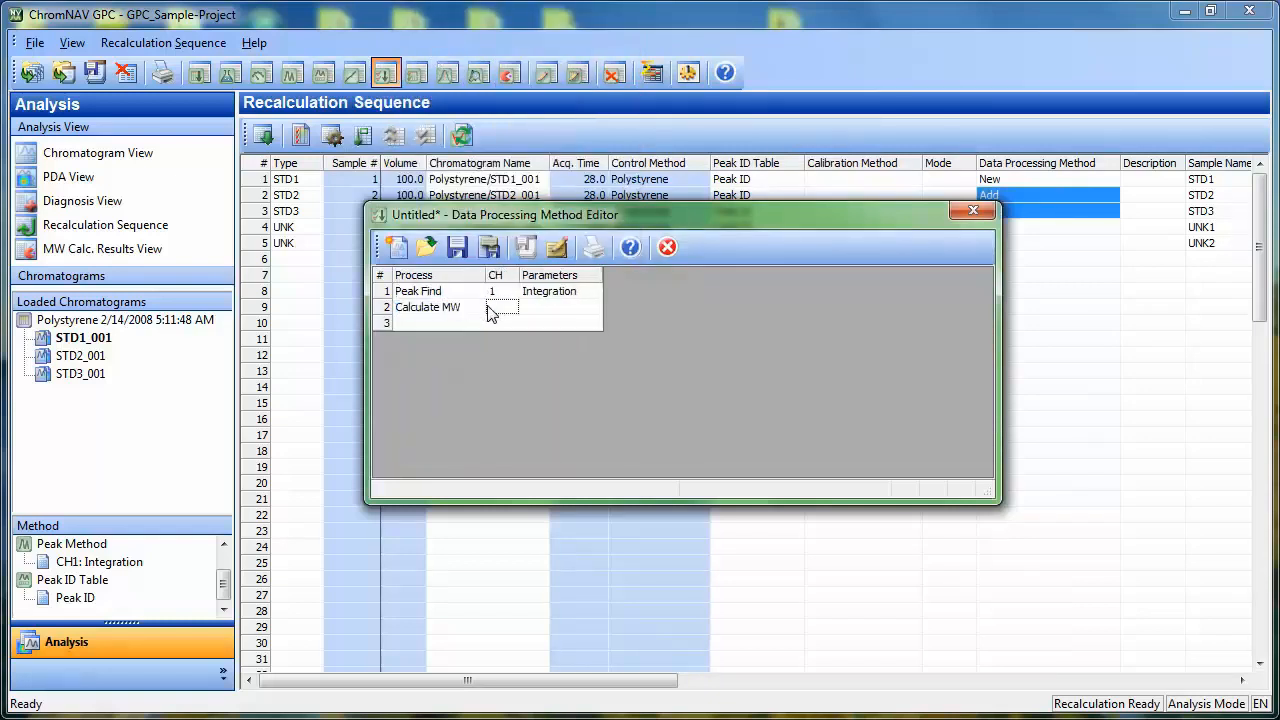
pyautogui.click(547, 312)
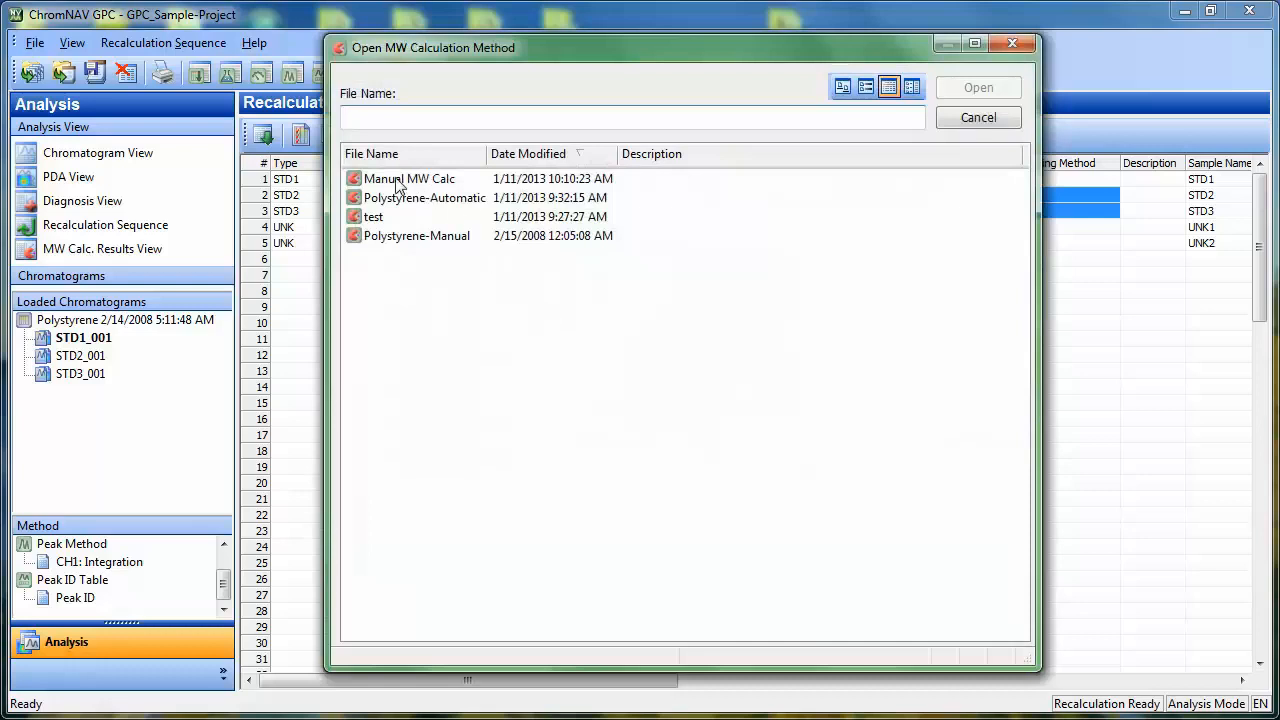
pyautogui.doubleClick(397, 180)
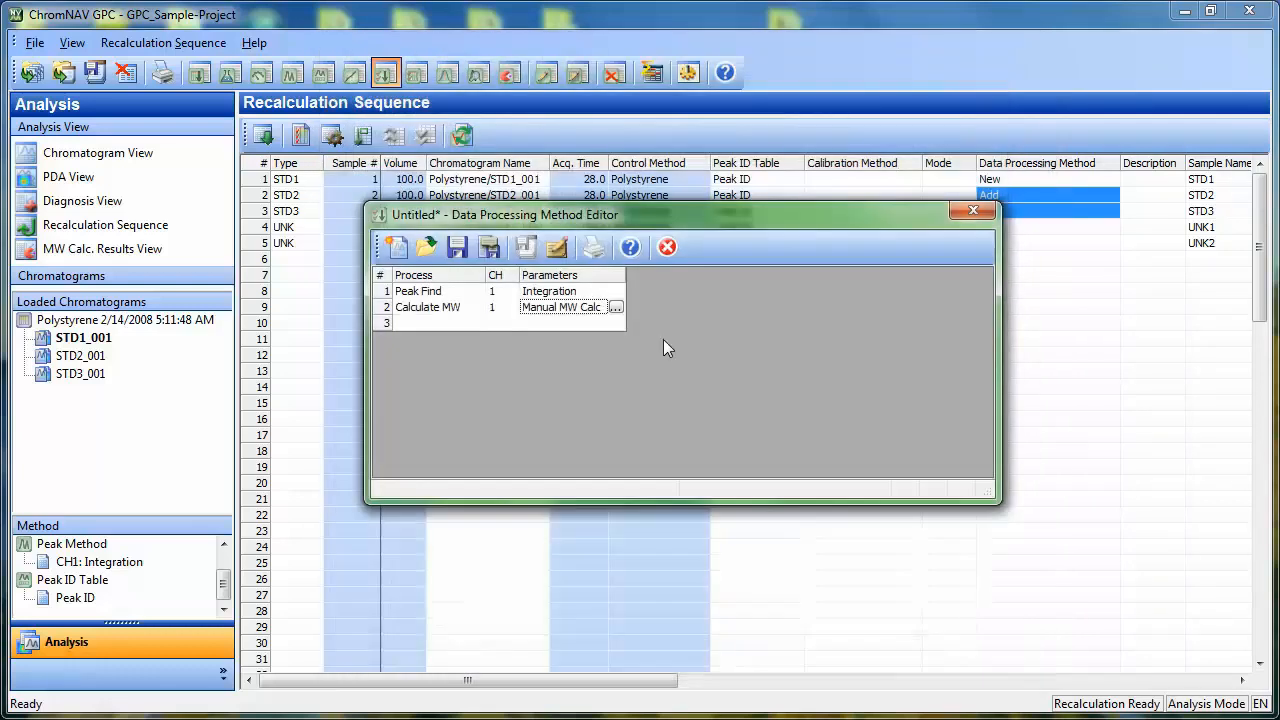
# Save the Peak Find and Calculate MW processing method as UNK
pyautogui.click(488, 247)
pyautogui.write('UNK')
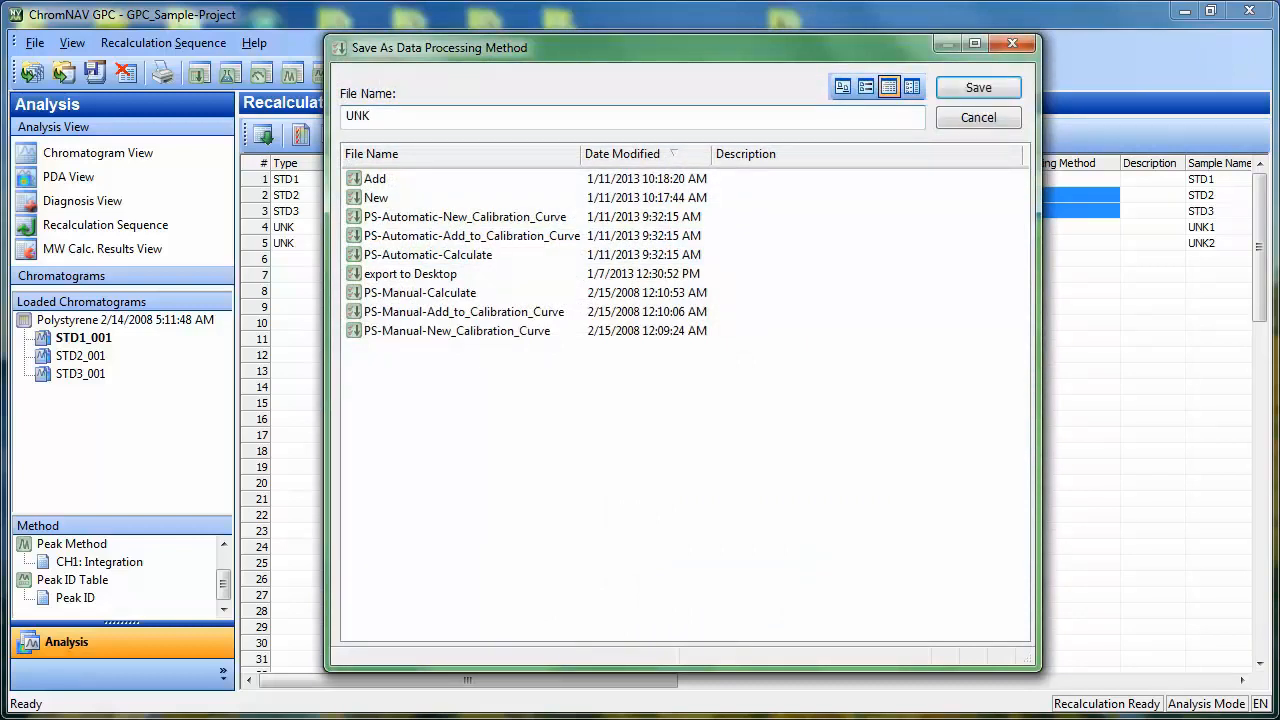
pyautogui.click(988, 87)
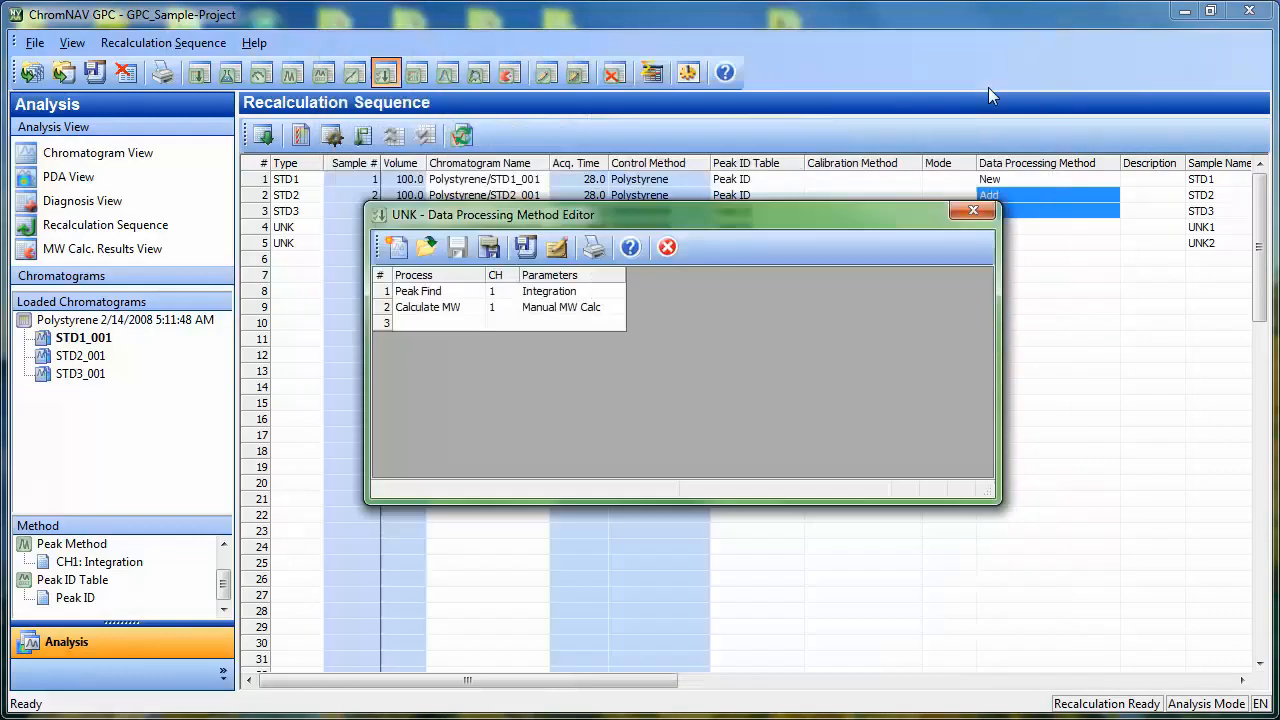
# Assign the data processing method UNK to the UNK1 and UNK2 rows of the sequence and run the recalculation
pyautogui.click(973, 210)
pyautogui.click(1013, 240)
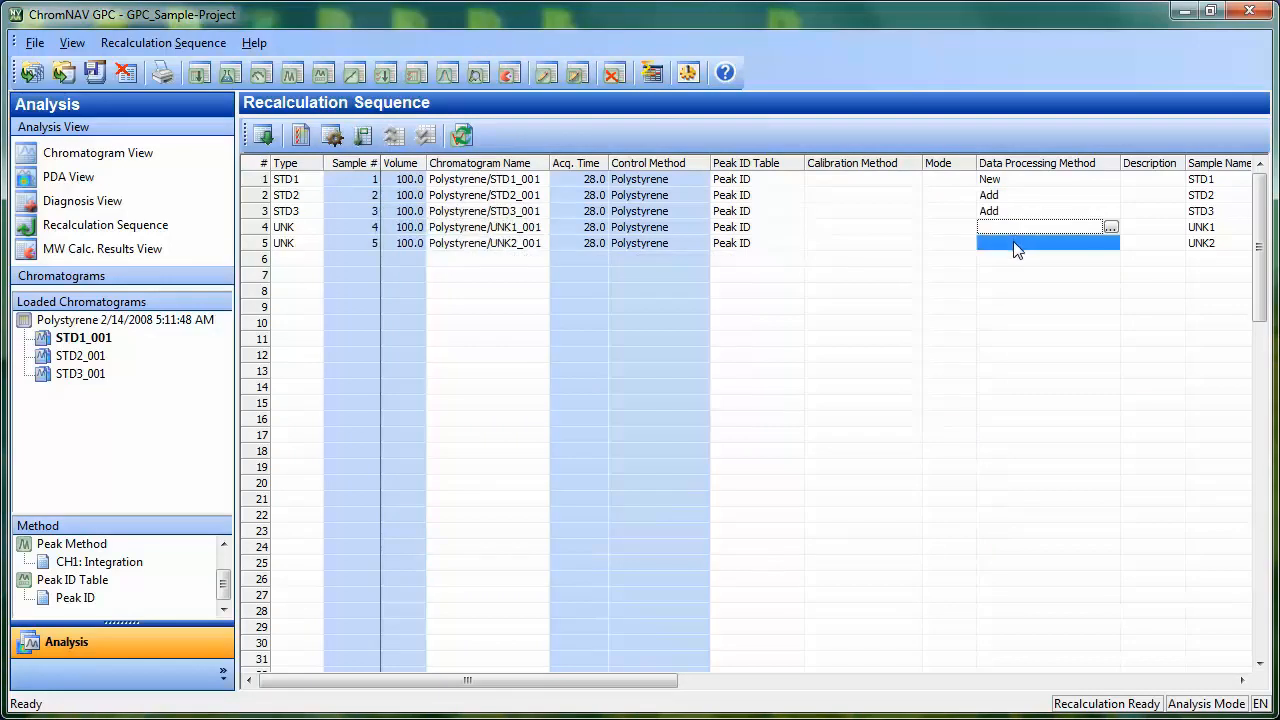
pyautogui.rightClick(1013, 240)
pyautogui.click(1040, 253)
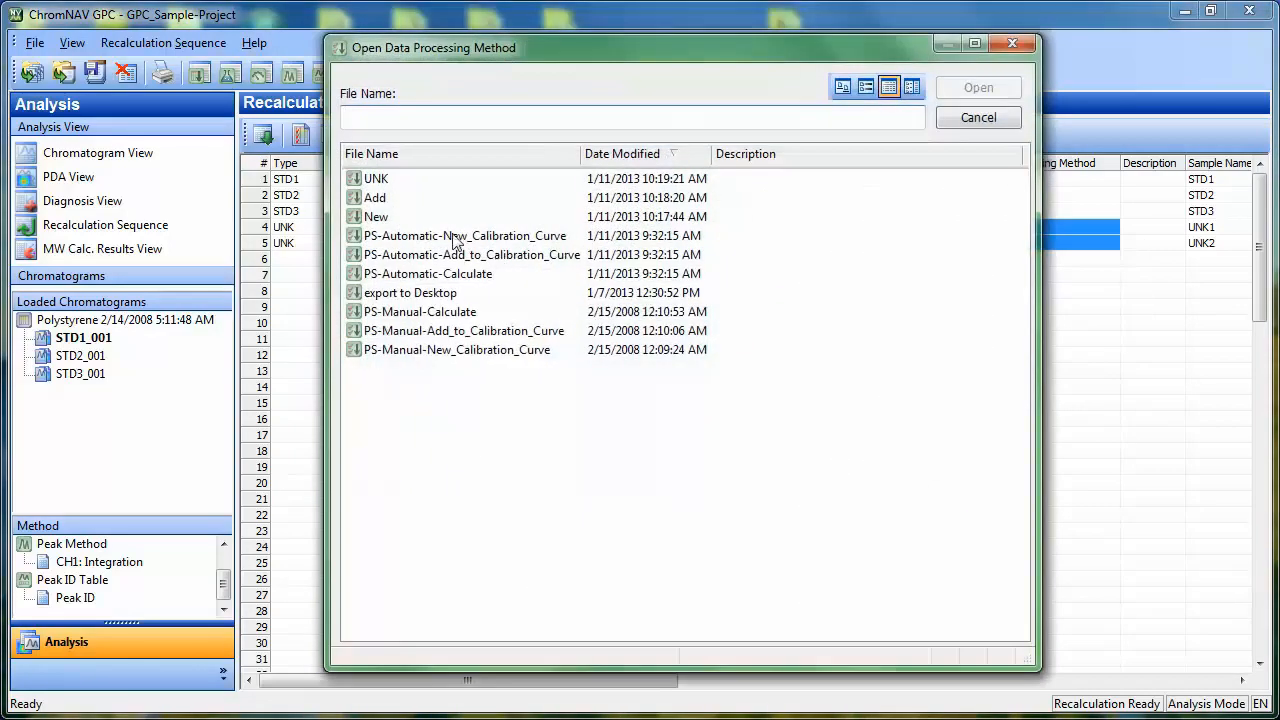
pyautogui.doubleClick(377, 179)
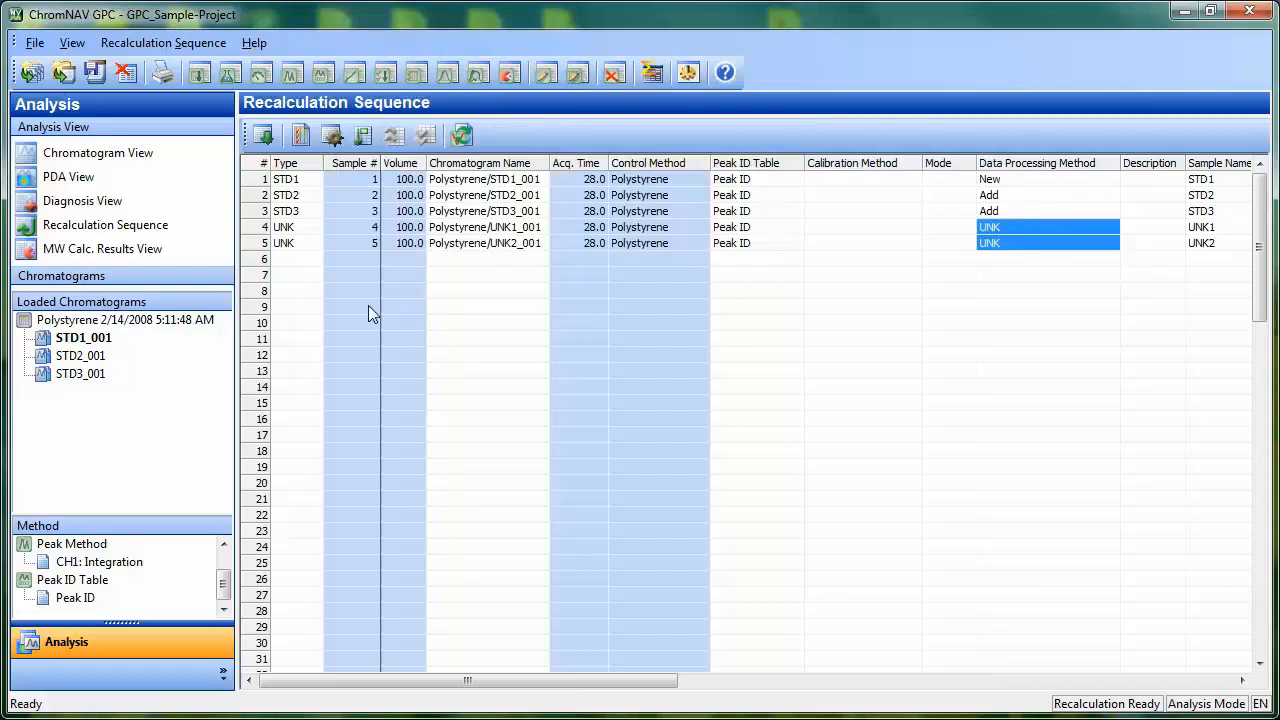
pyautogui.click(265, 142)
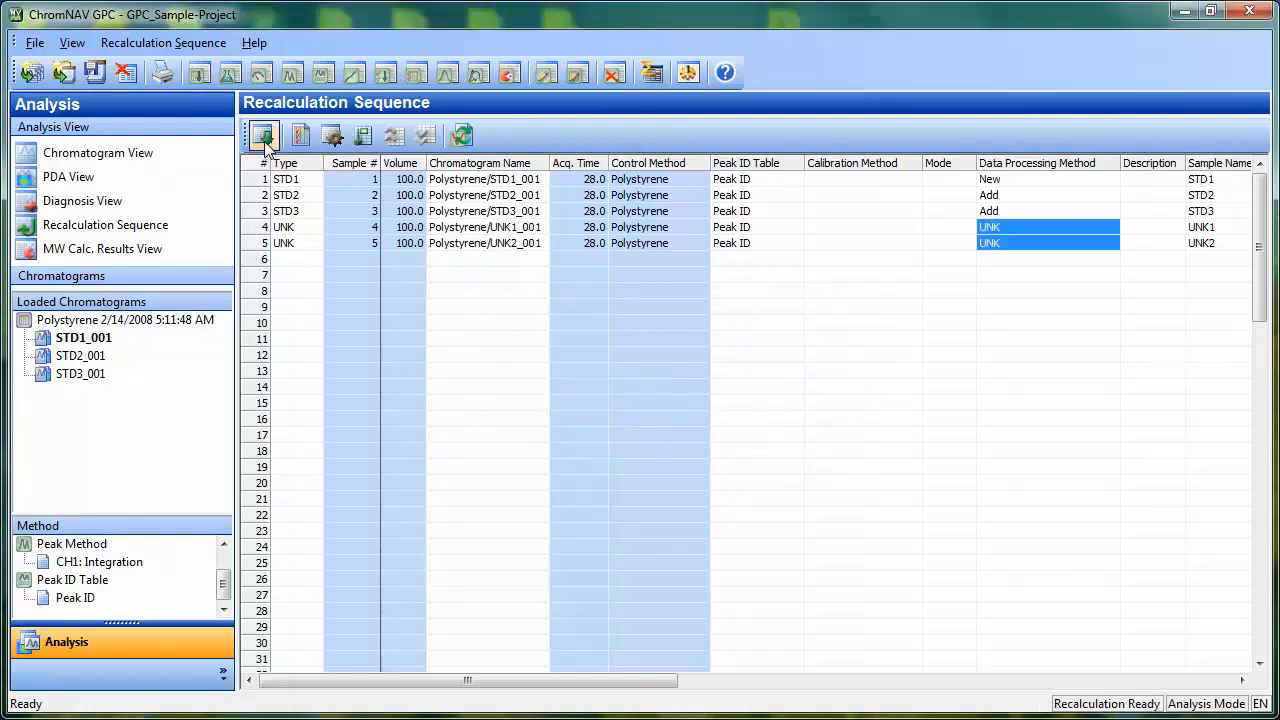
# Open the recalculated chromatograms UNK1_001 and UNK2_001 from the Polystyrene sequence in the Chromatogram View
pyautogui.click(84, 158)
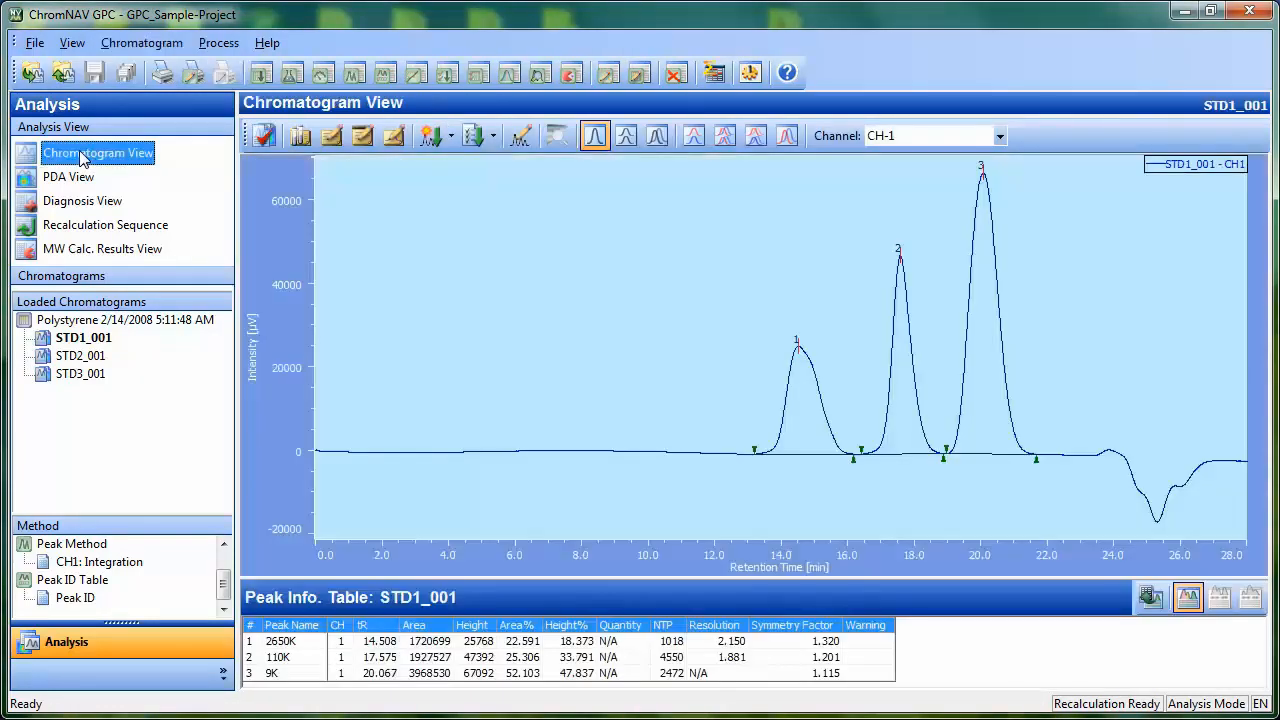
pyautogui.click(80, 375)
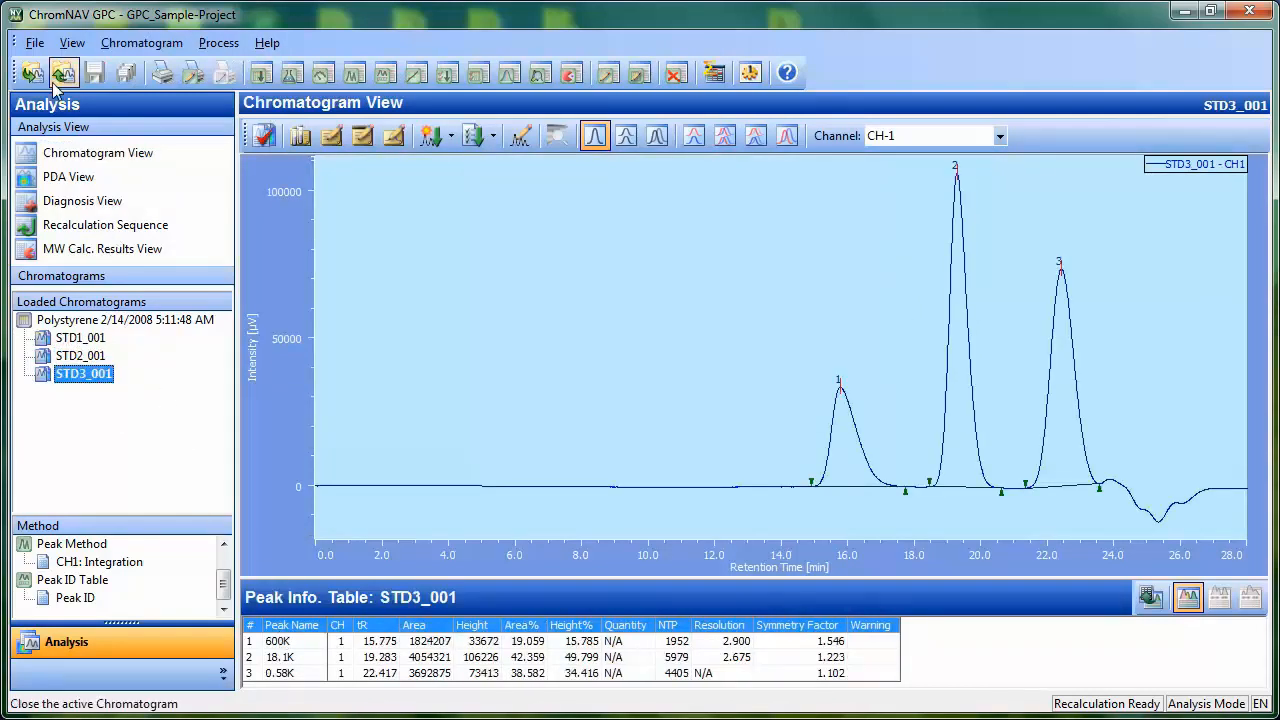
pyautogui.click(35, 45)
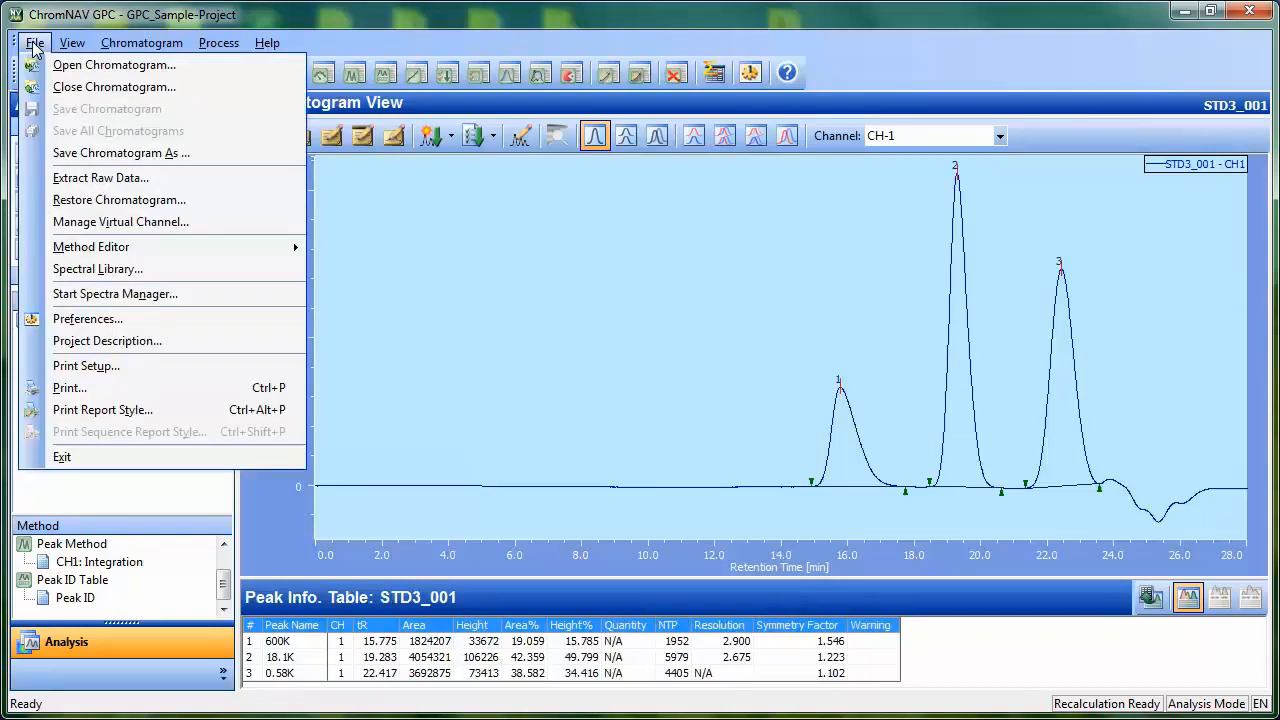
pyautogui.click(112, 66)
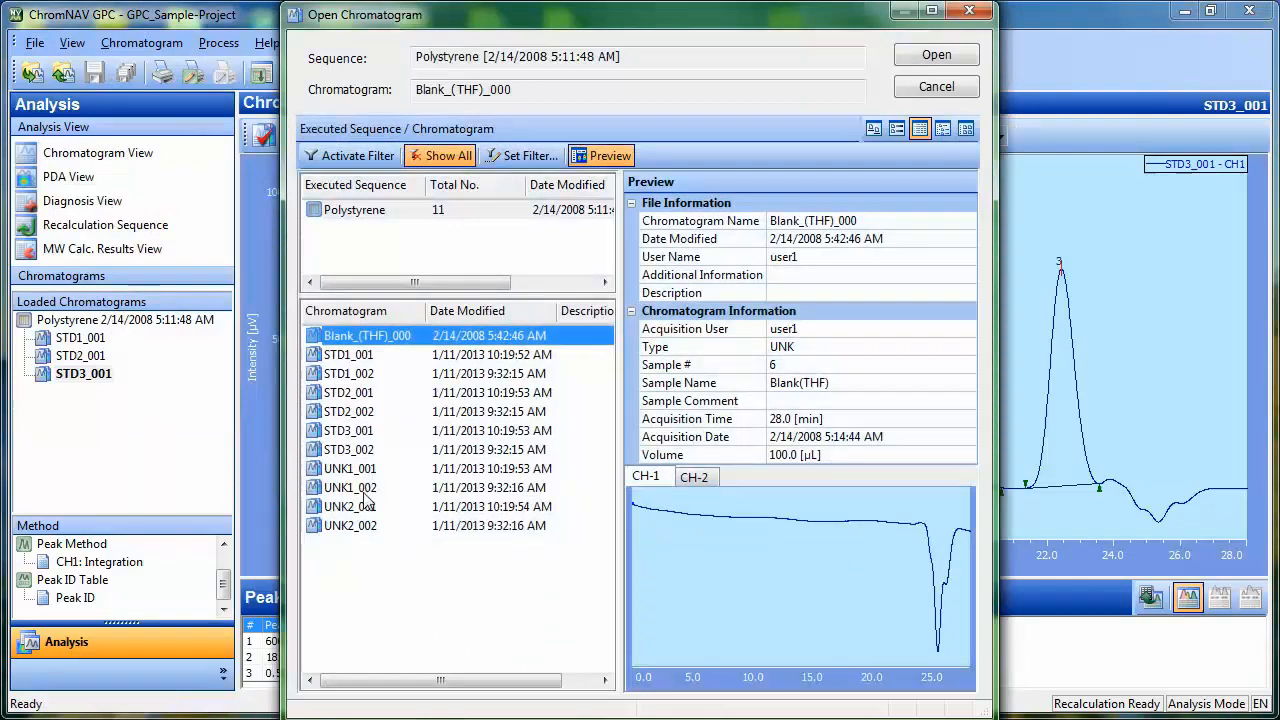
pyautogui.click(354, 475)
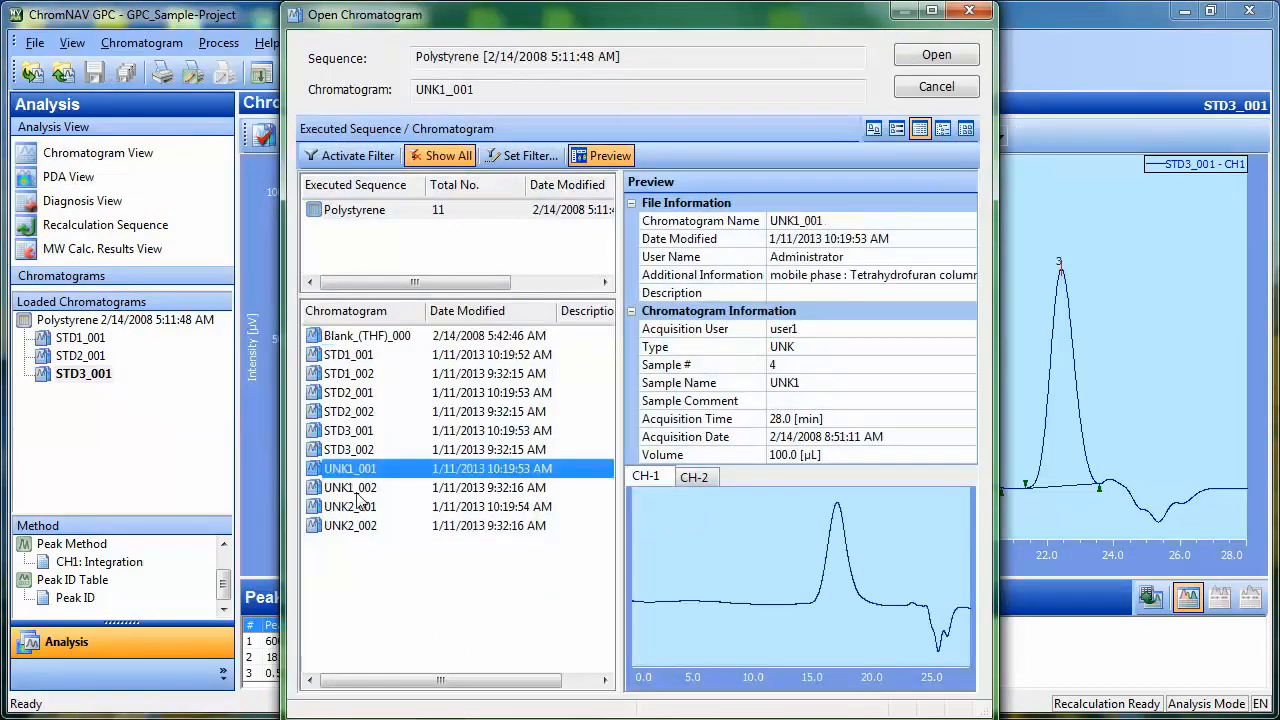
pyautogui.keyDown('ctrl'); pyautogui.click(356, 506); pyautogui.keyUp('ctrl')
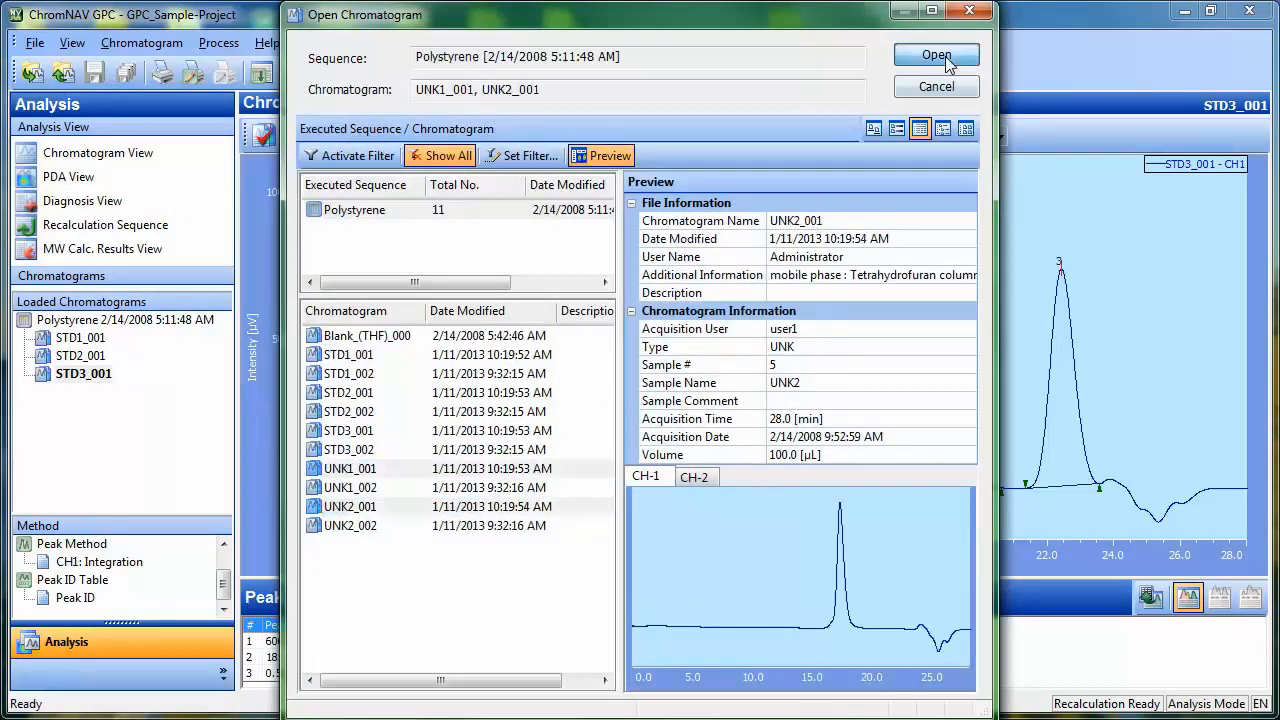
pyautogui.click(942, 60)
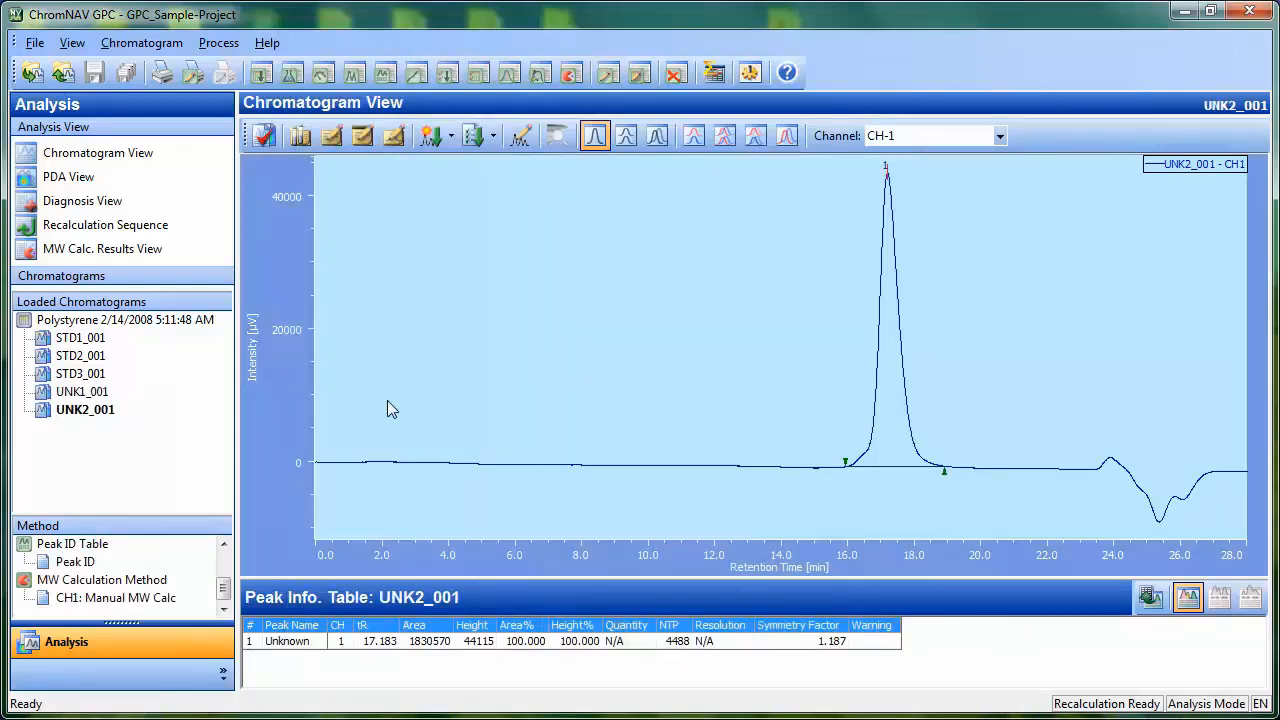
# Review the MW calculation results of UNK1_001 and UNK2_001, including the percentage for the MW range and the graph display options
pyautogui.click(88, 396)
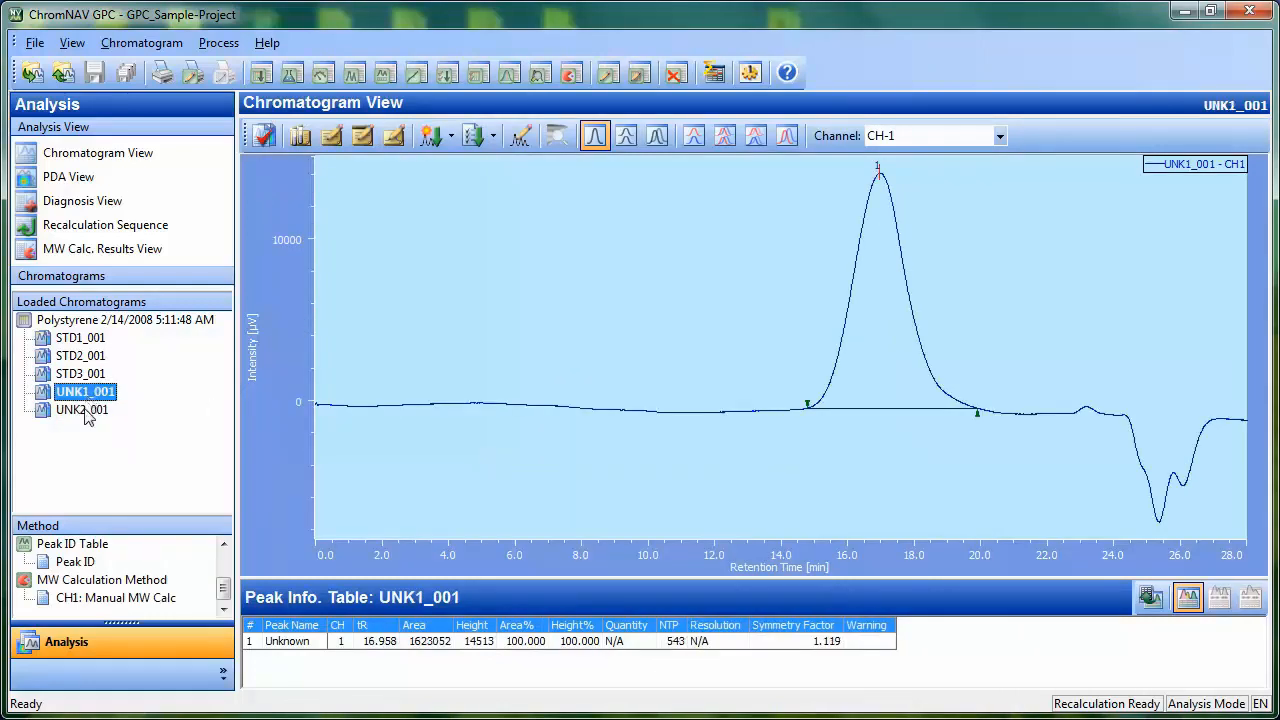
pyautogui.click(84, 252)
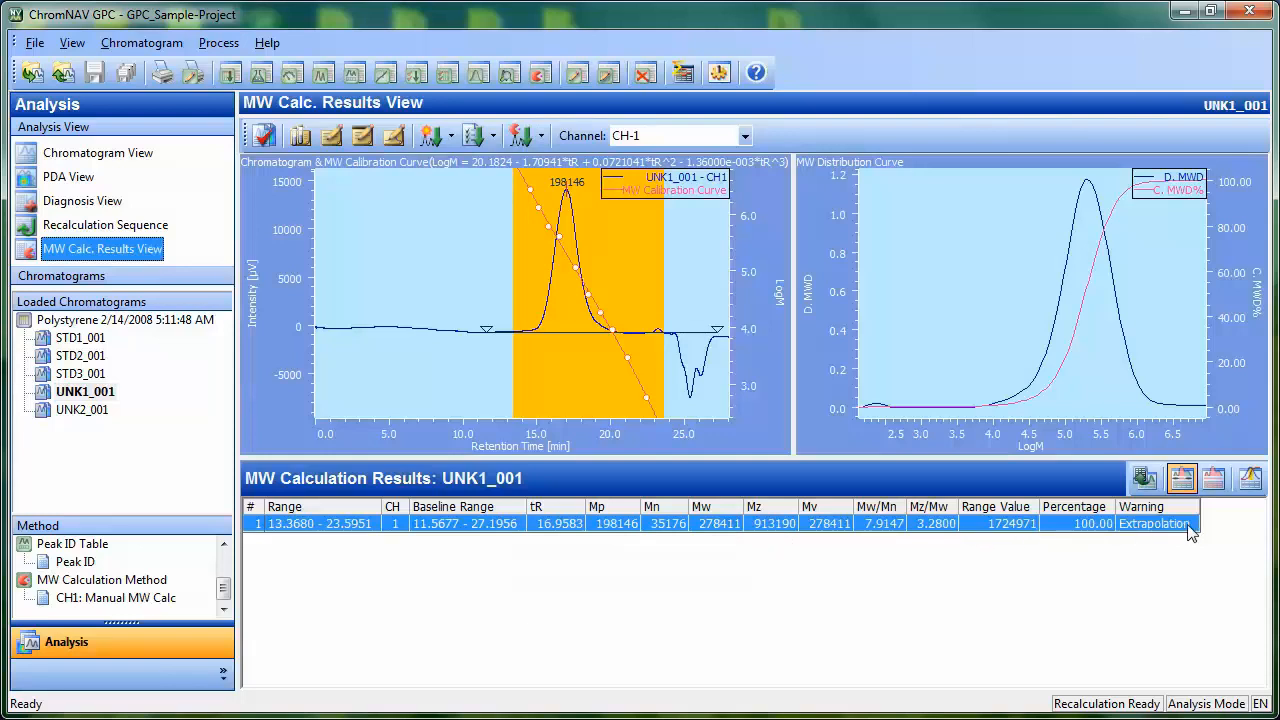
pyautogui.click(1249, 481)
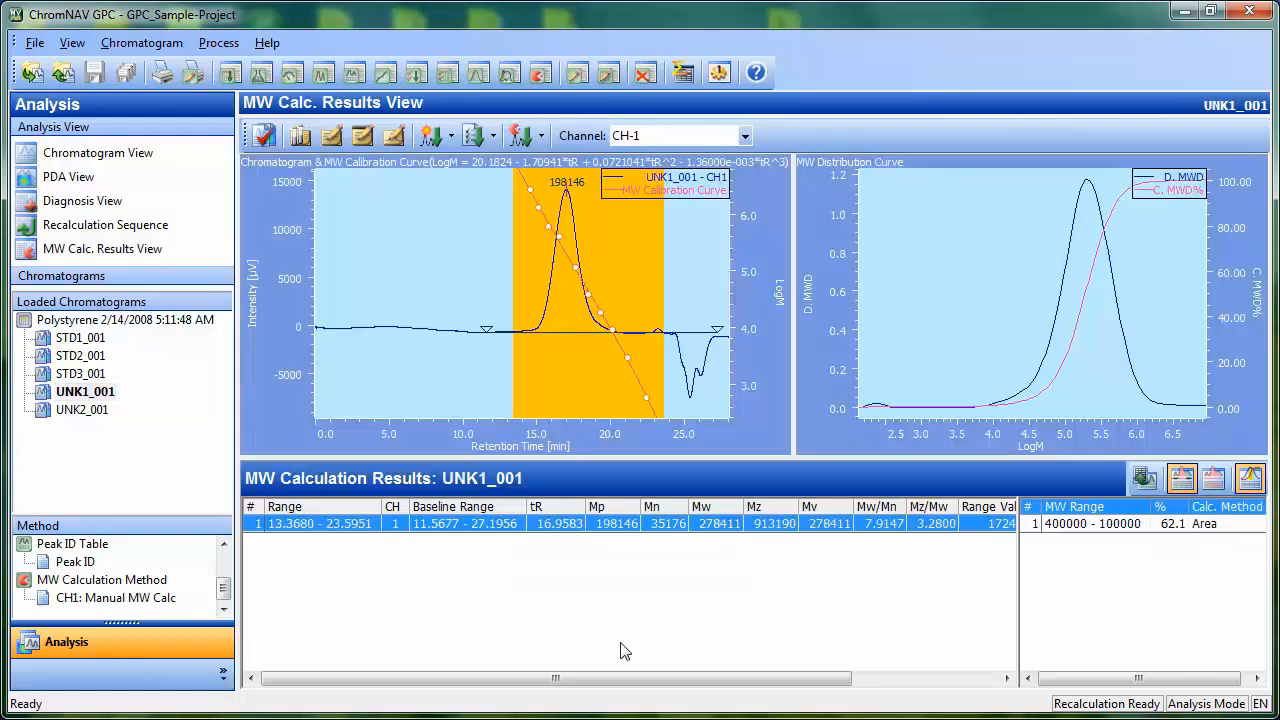
pyautogui.click(83, 410)
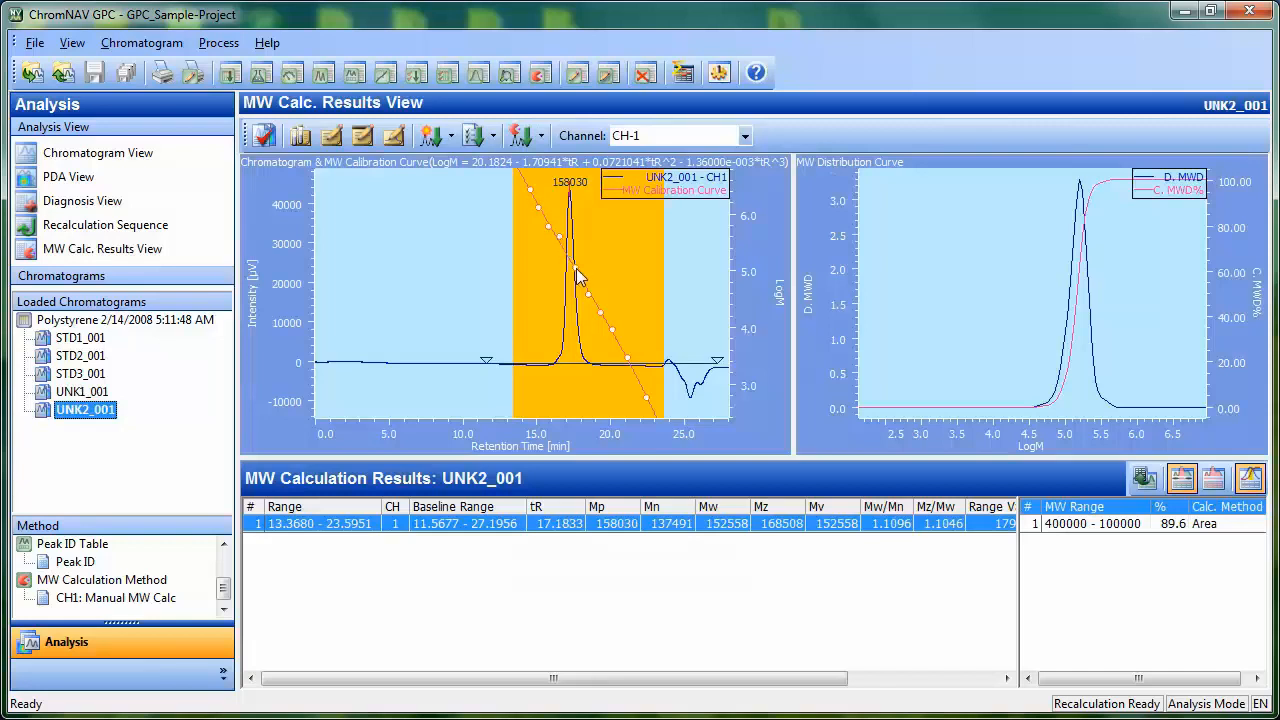
pyautogui.rightClick(493, 270)
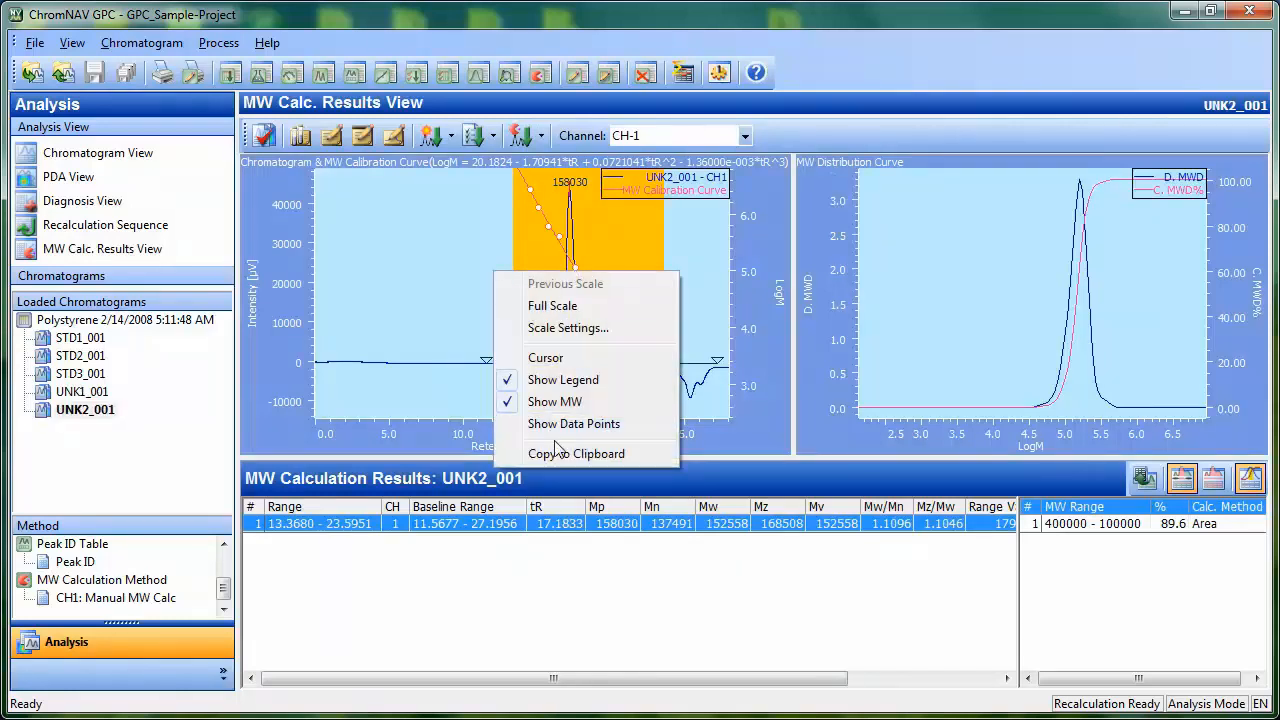
pyautogui.click(722, 583)
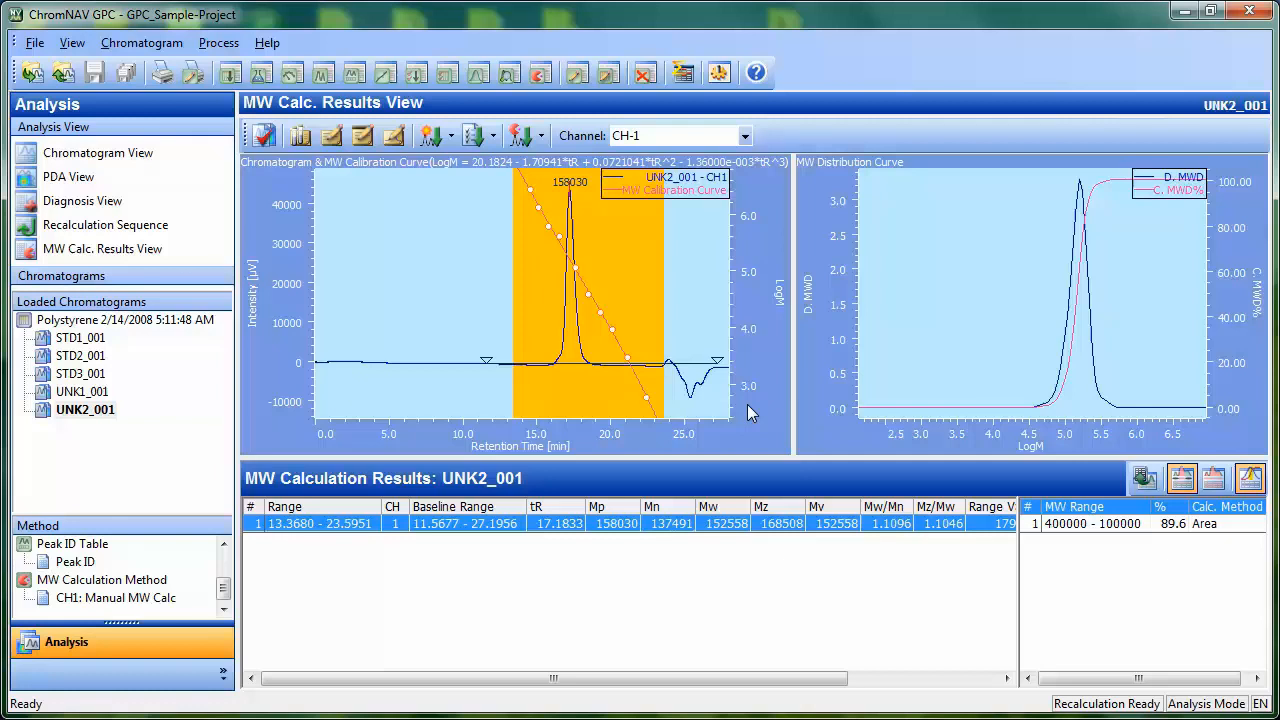
# Open the MW calculation method Manual MW Calc and set its calculation mode to Automatic
pyautogui.click(541, 74)
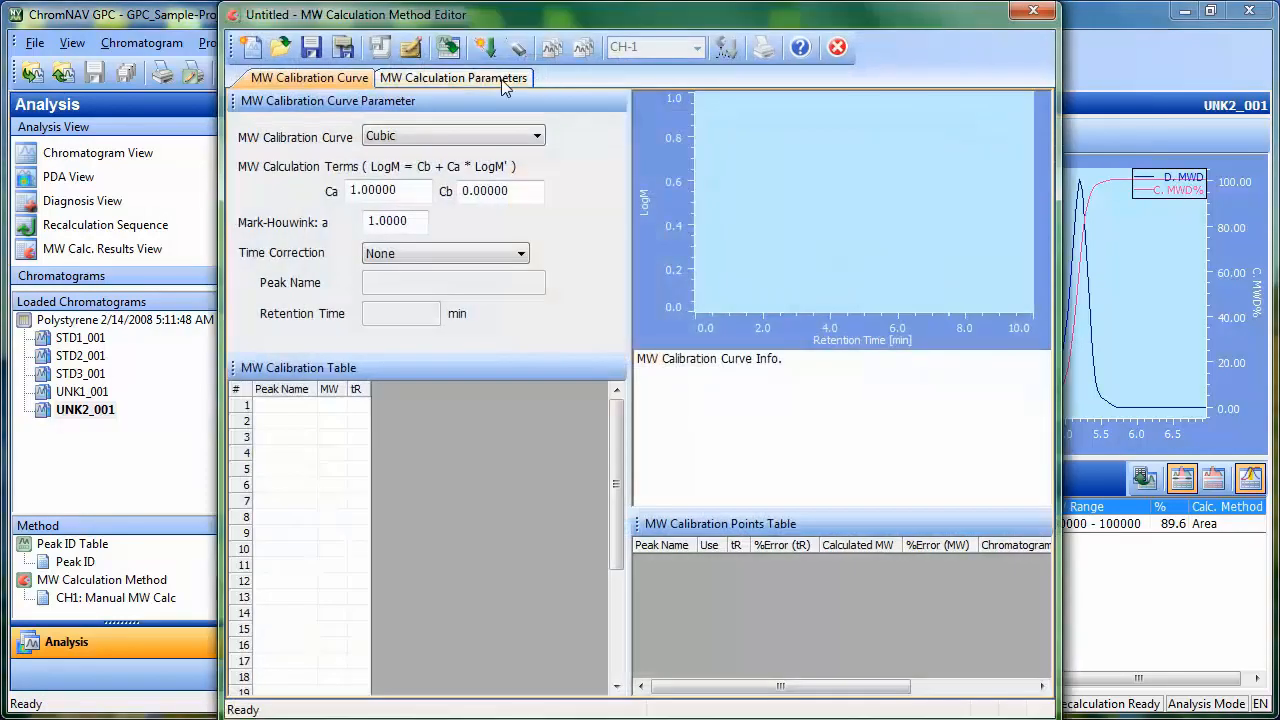
pyautogui.click(284, 49)
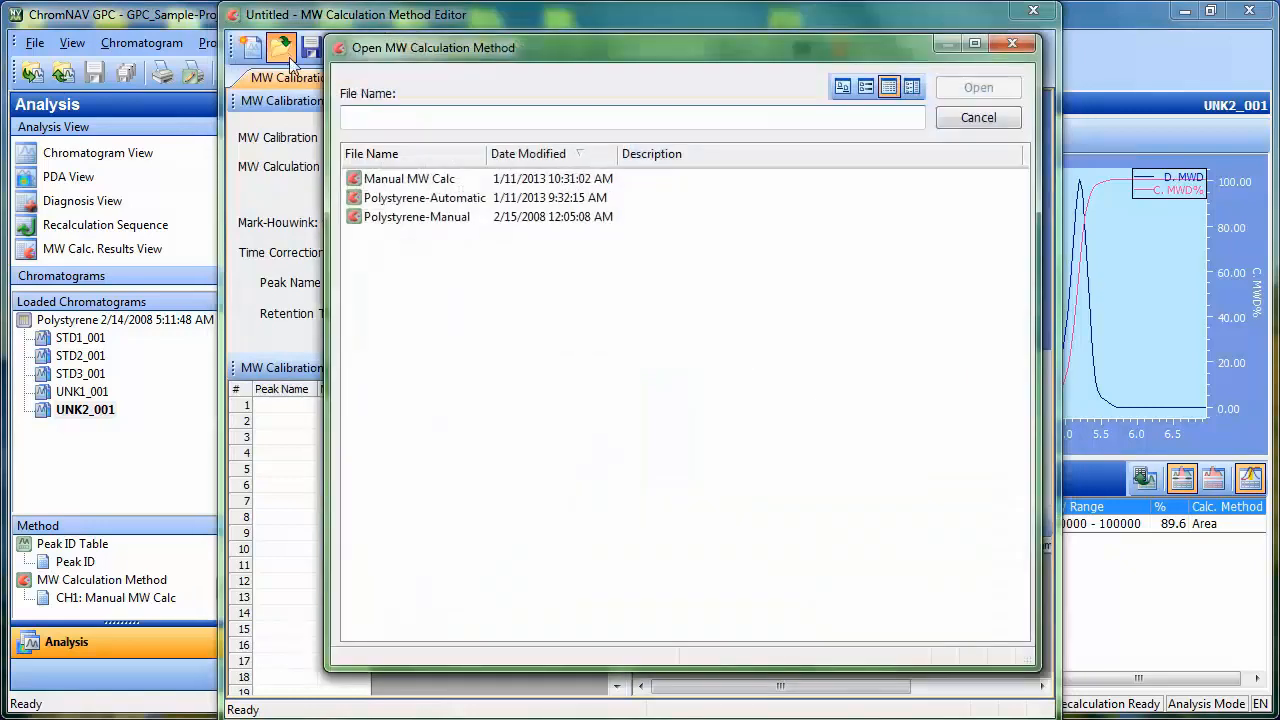
pyautogui.doubleClick(410, 182)
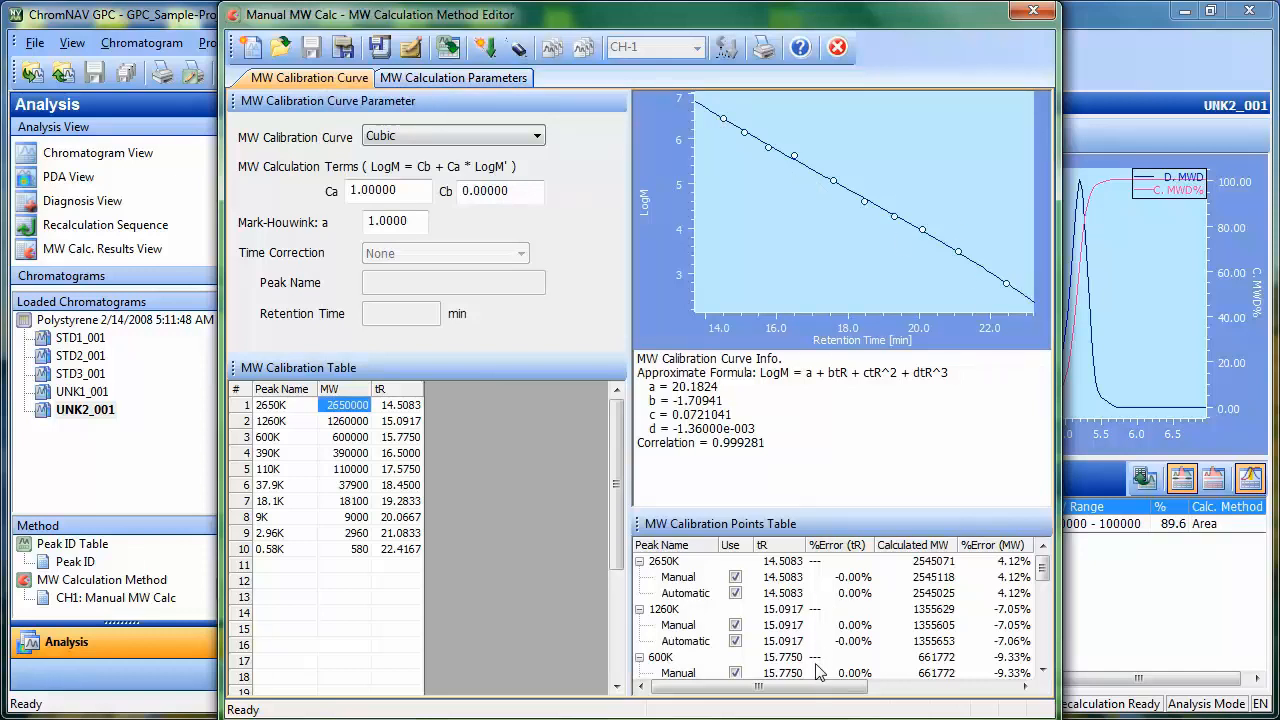
pyautogui.click(447, 79)
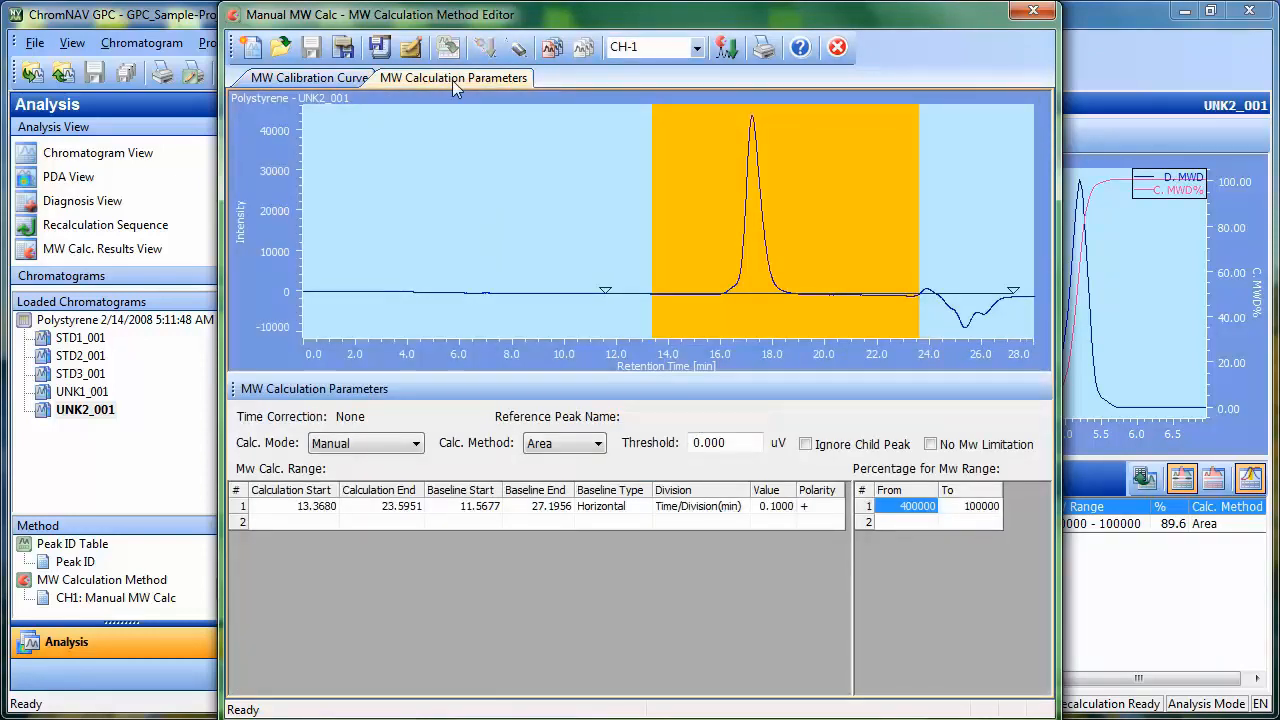
pyautogui.click(373, 439)
pyautogui.click(368, 478)
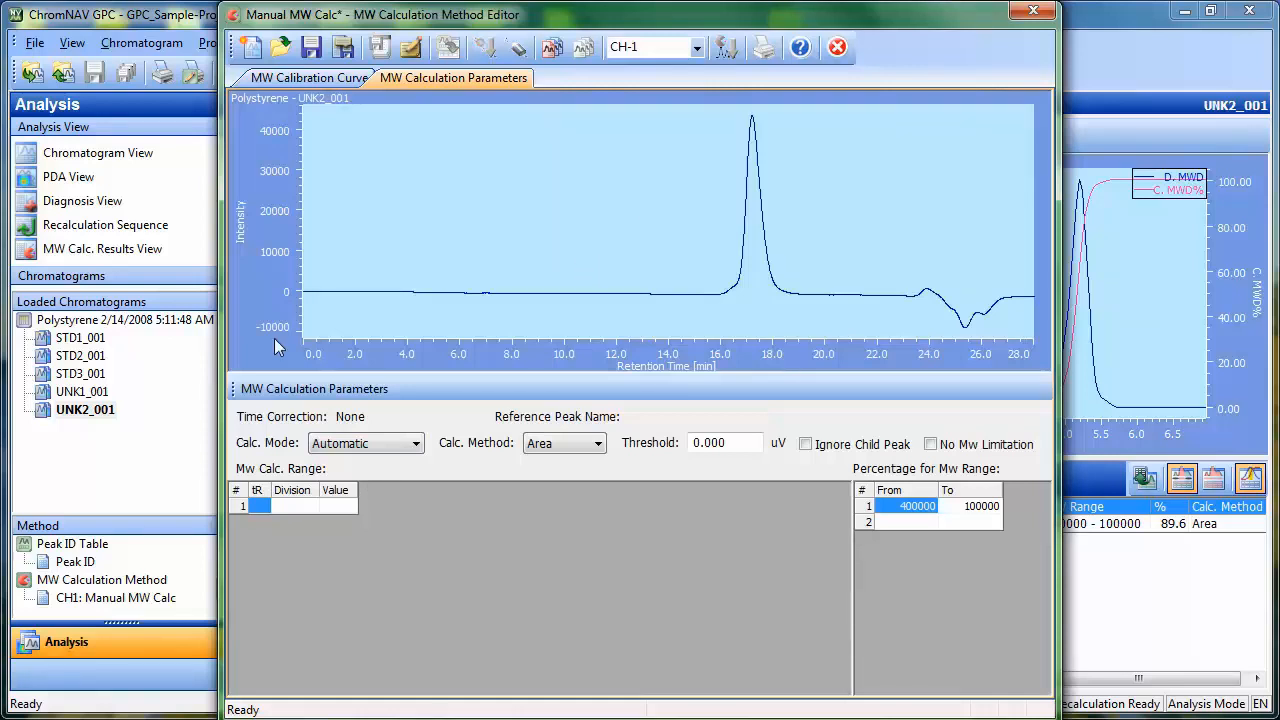
# Add a first MW calculation range at the UNK1_001 peak apex, about 16.93 min, with Time/Division(min) of 0.1
pyautogui.click(552, 52)
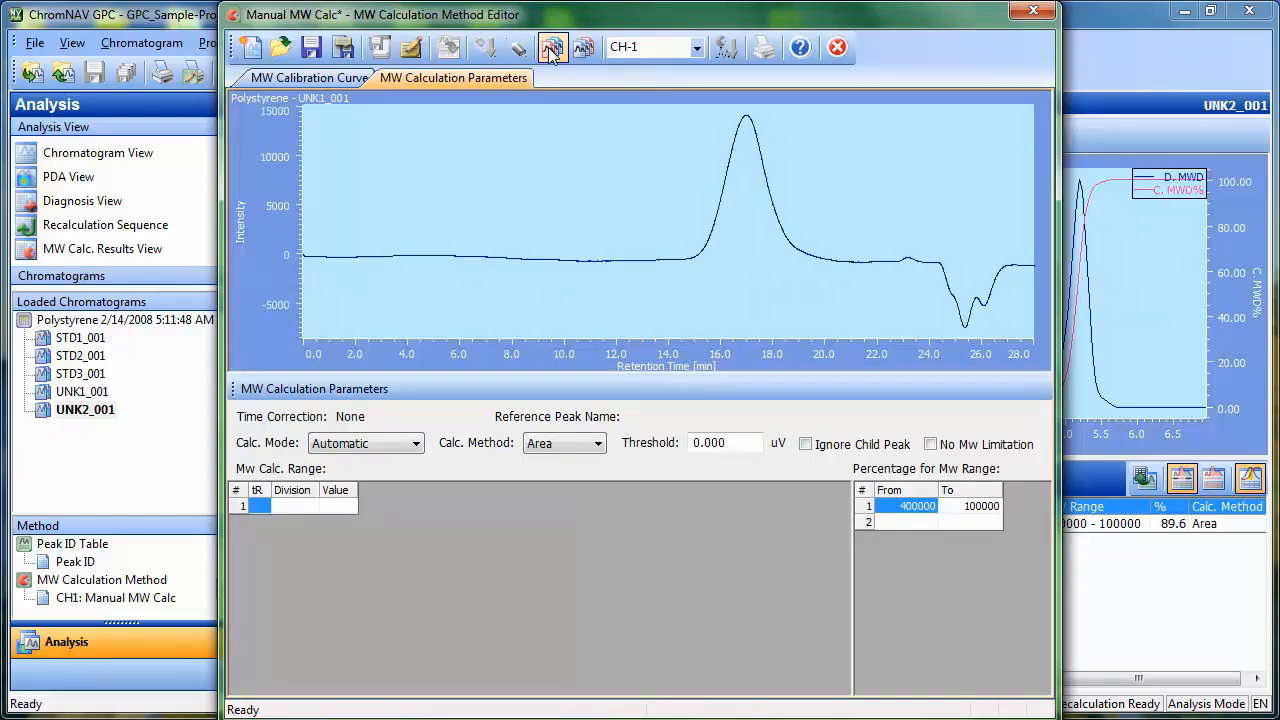
pyautogui.rightClick(259, 506)
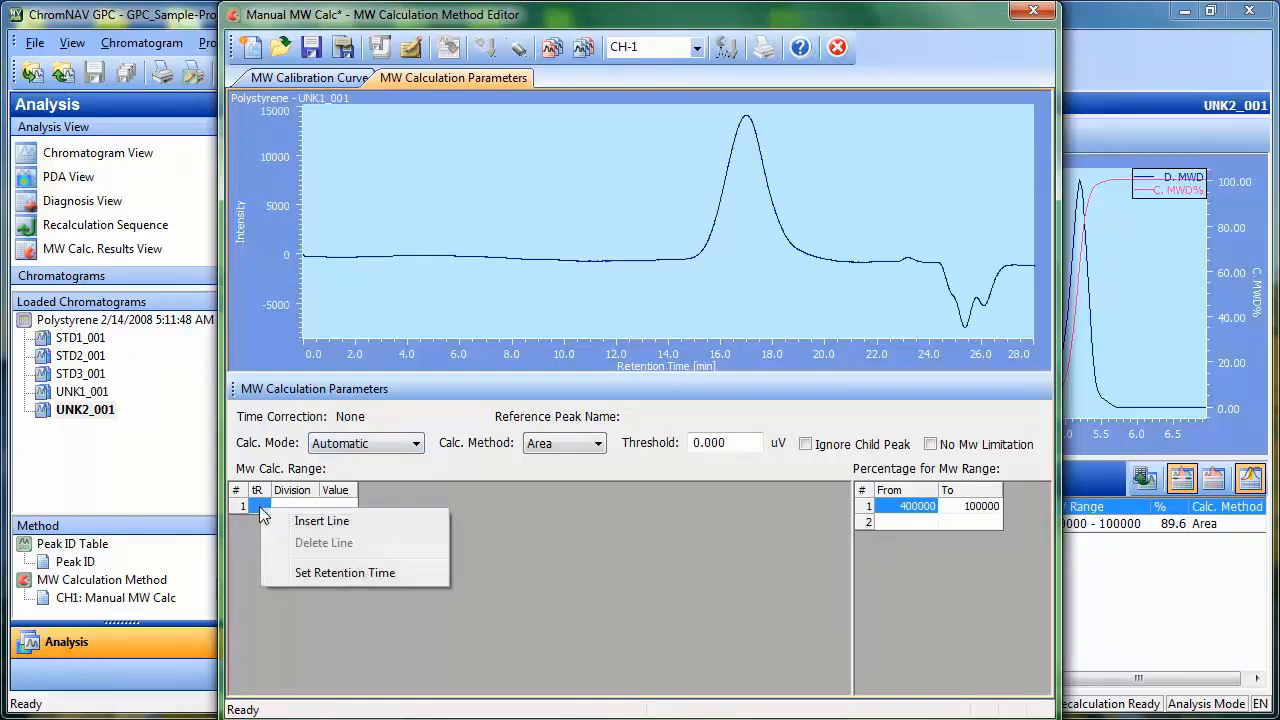
pyautogui.click(334, 572)
pyautogui.click(746, 257)
pyautogui.click(745, 254)
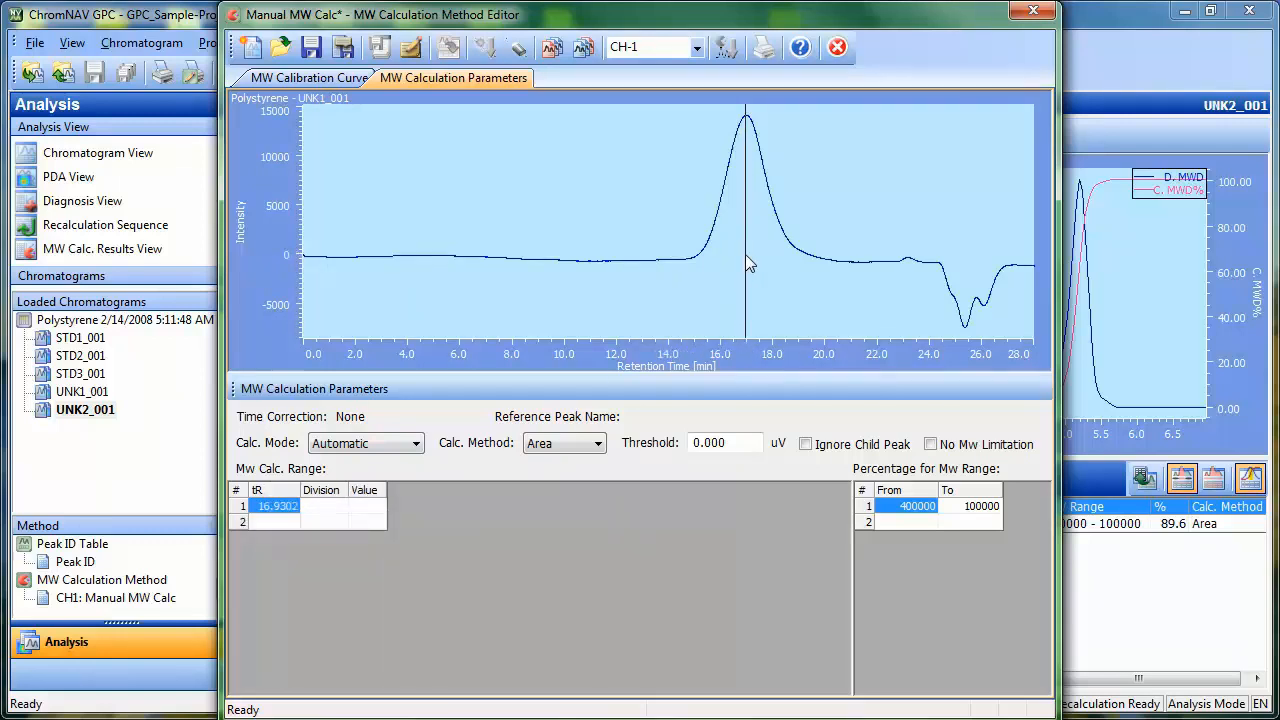
pyautogui.click(332, 506)
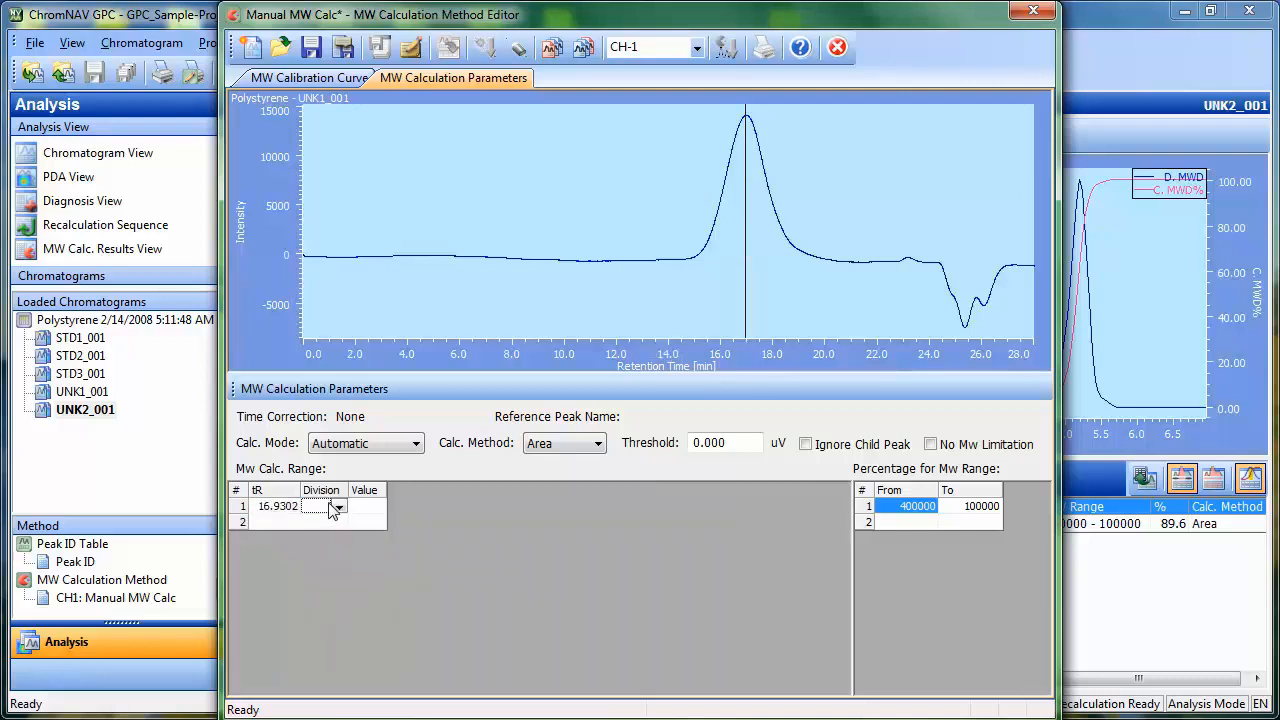
pyautogui.click(339, 507)
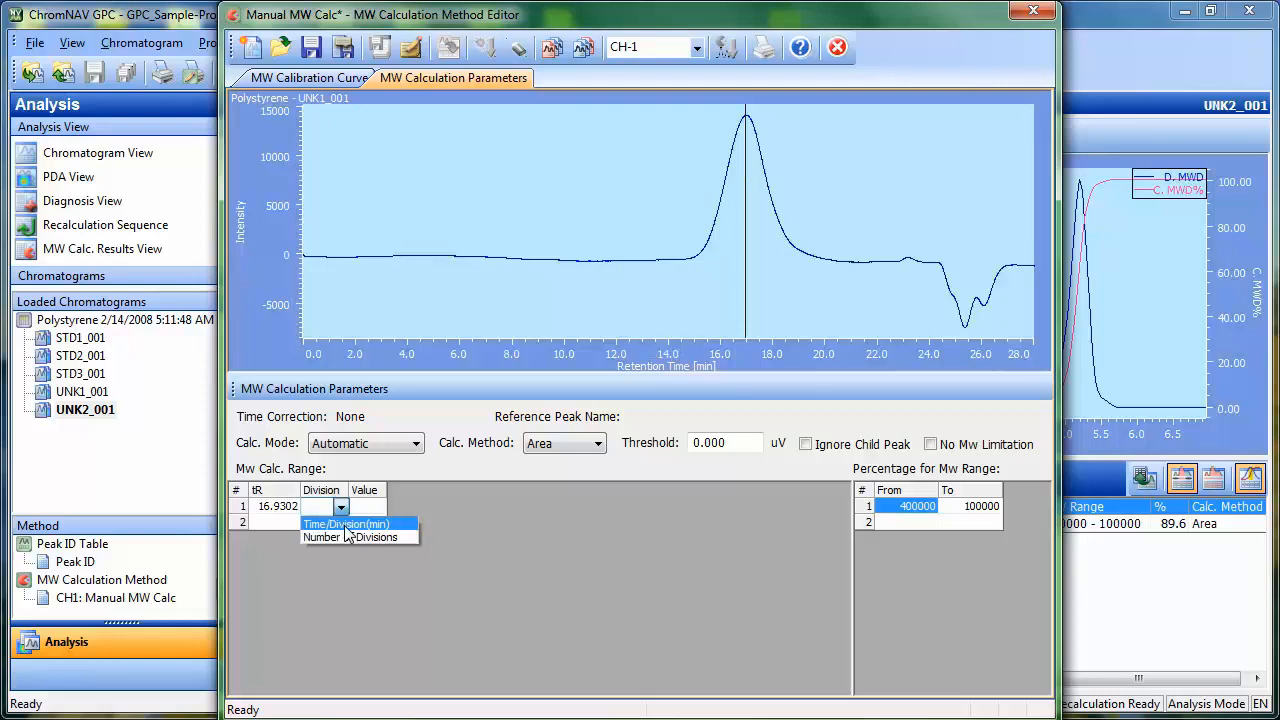
pyautogui.click(344, 525)
pyautogui.write('0.1')
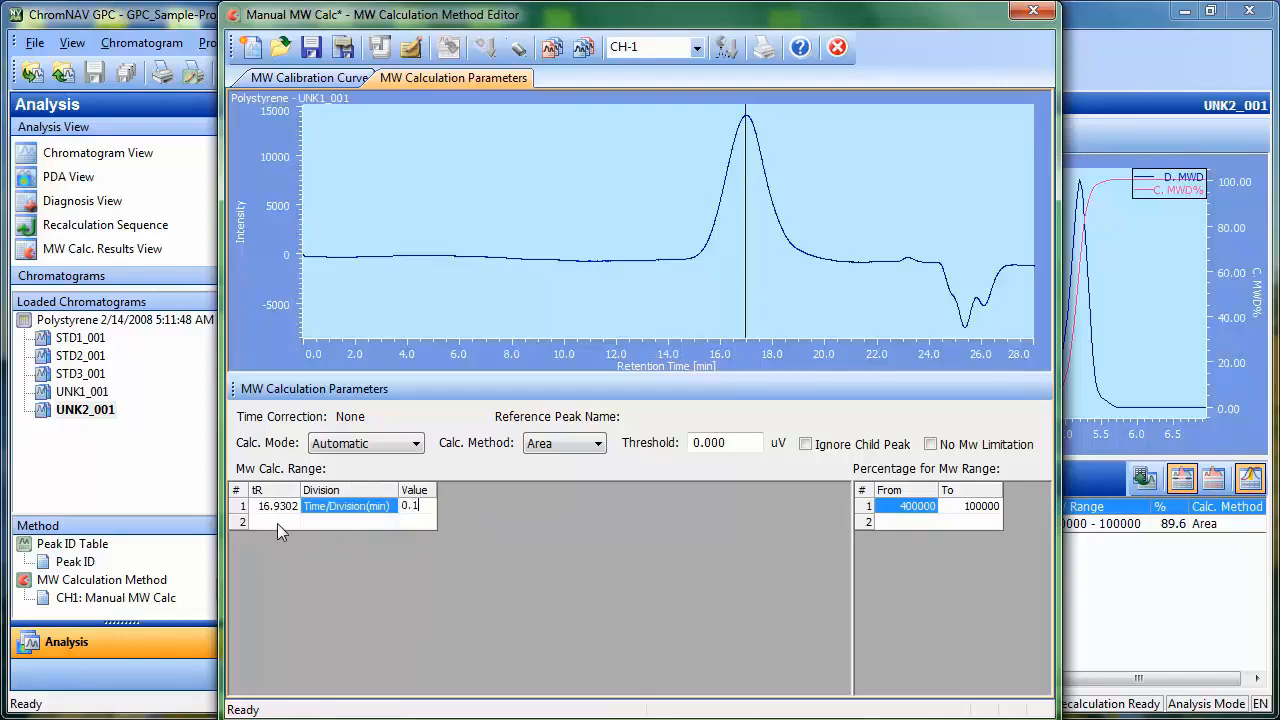
pyautogui.click(277, 522)
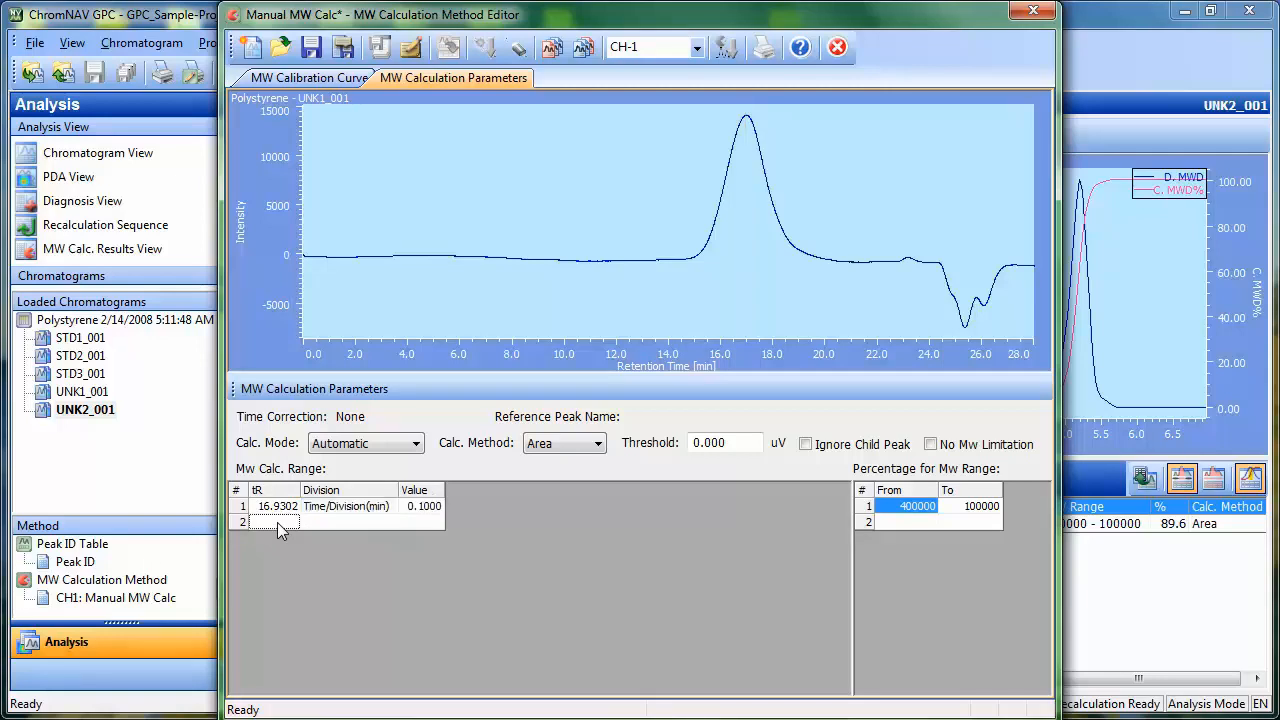
# Add a second MW calculation range at the UNK2_001 peak apex, about 17.20 min, with Time/Division(min) of 0.1
pyautogui.click(583, 48)
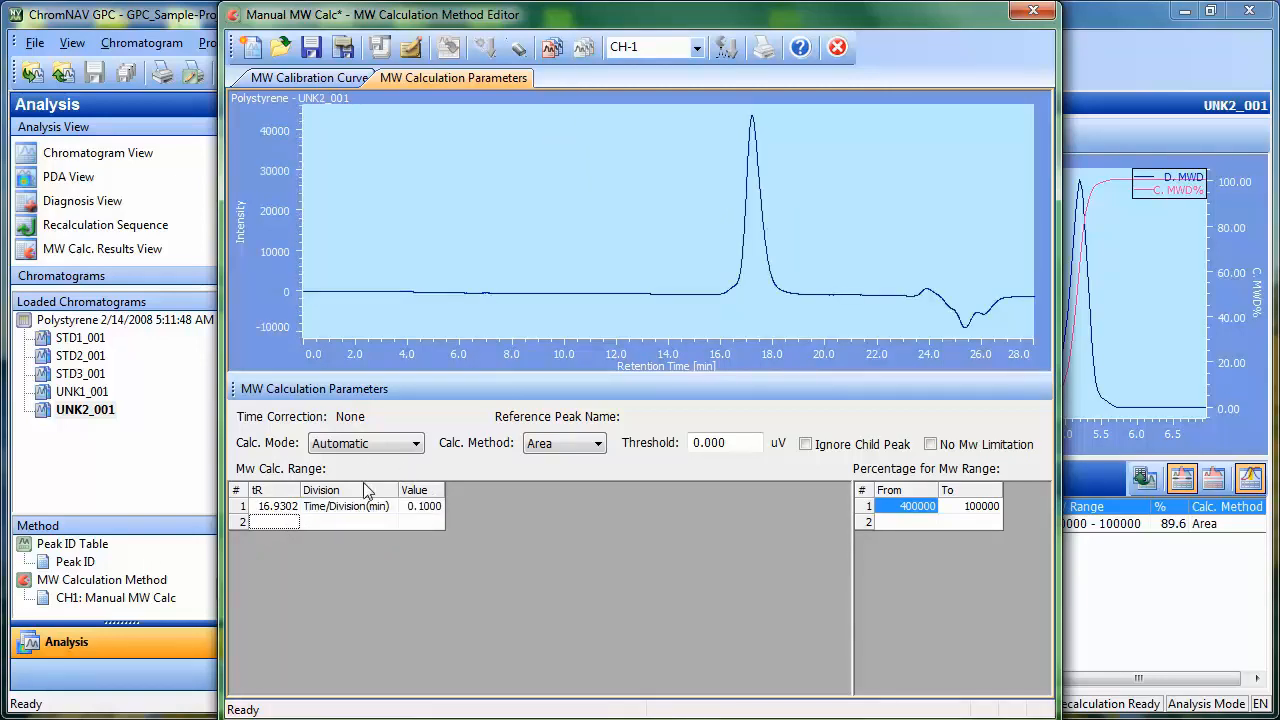
pyautogui.rightClick(289, 523)
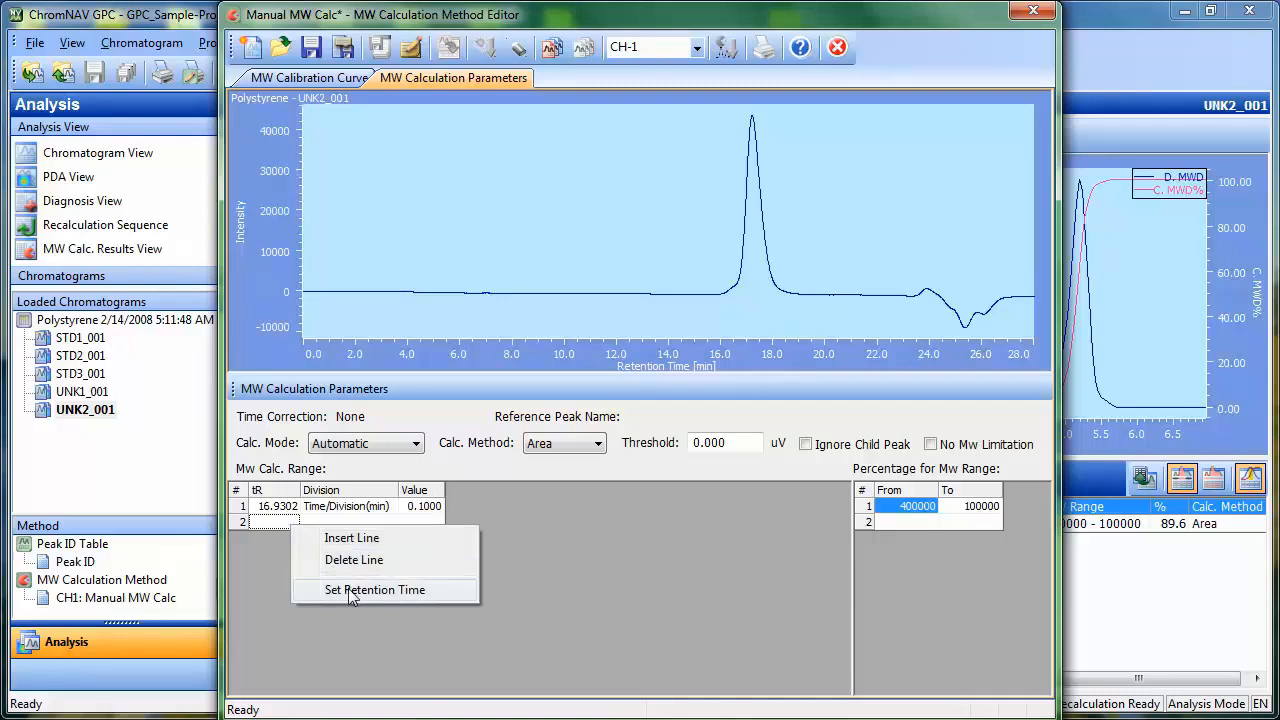
pyautogui.click(348, 588)
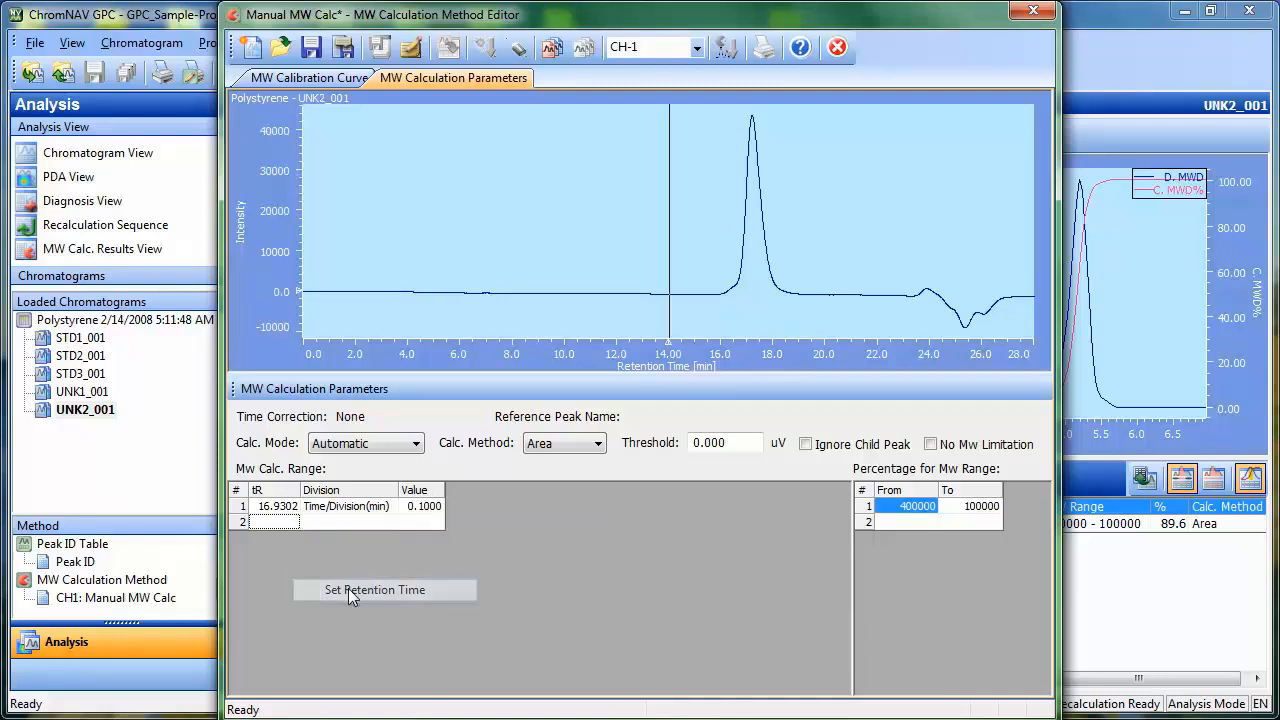
pyautogui.click(756, 318)
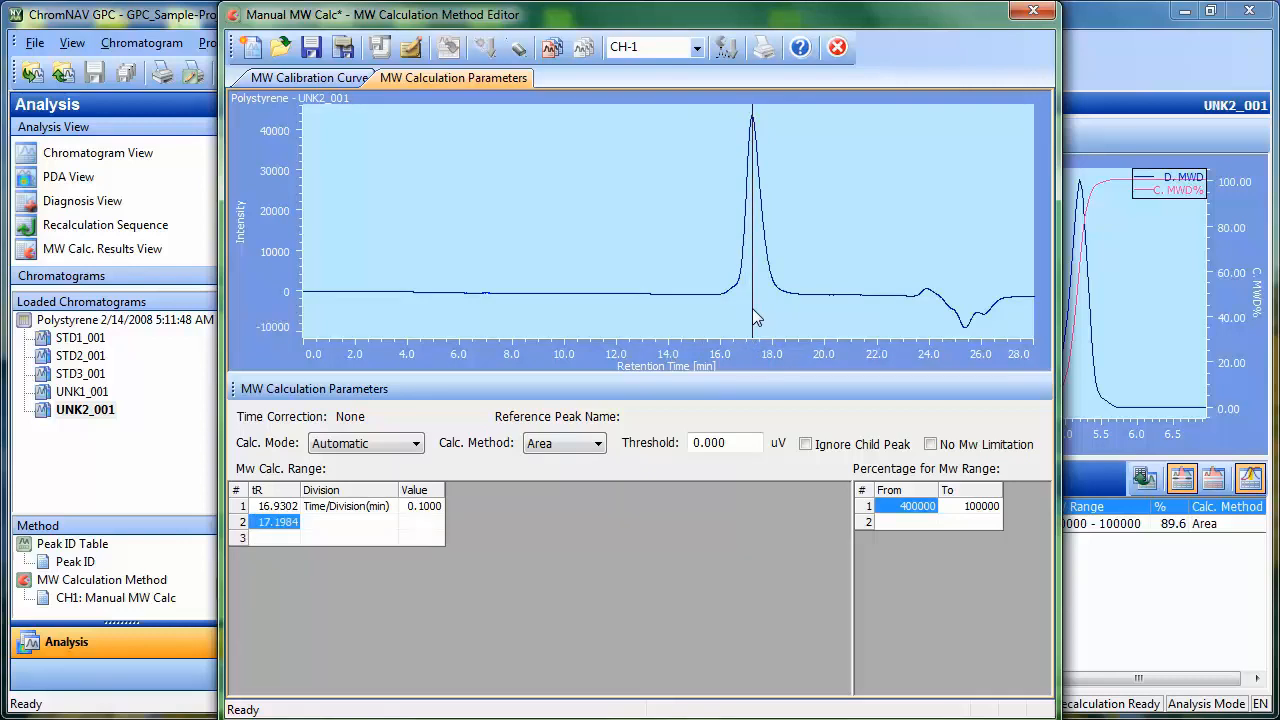
pyautogui.click(350, 523)
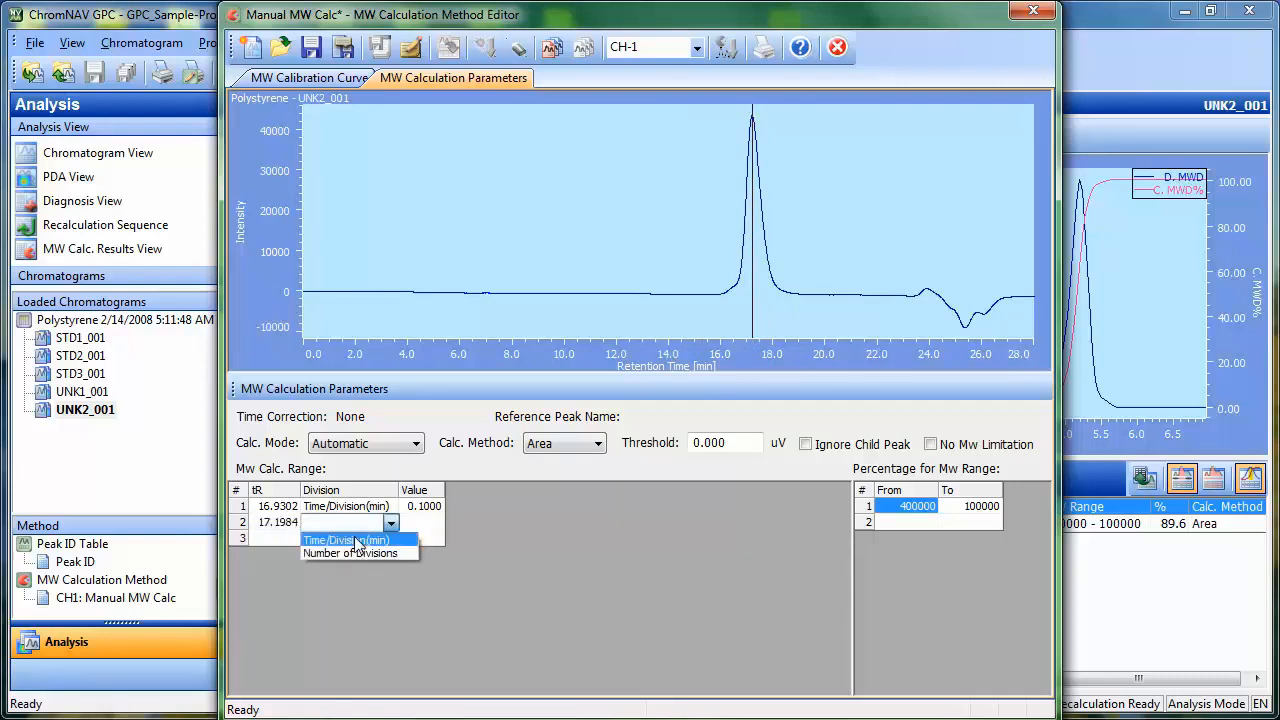
pyautogui.click(357, 540)
pyautogui.click(422, 524)
pyautogui.write('0.1')
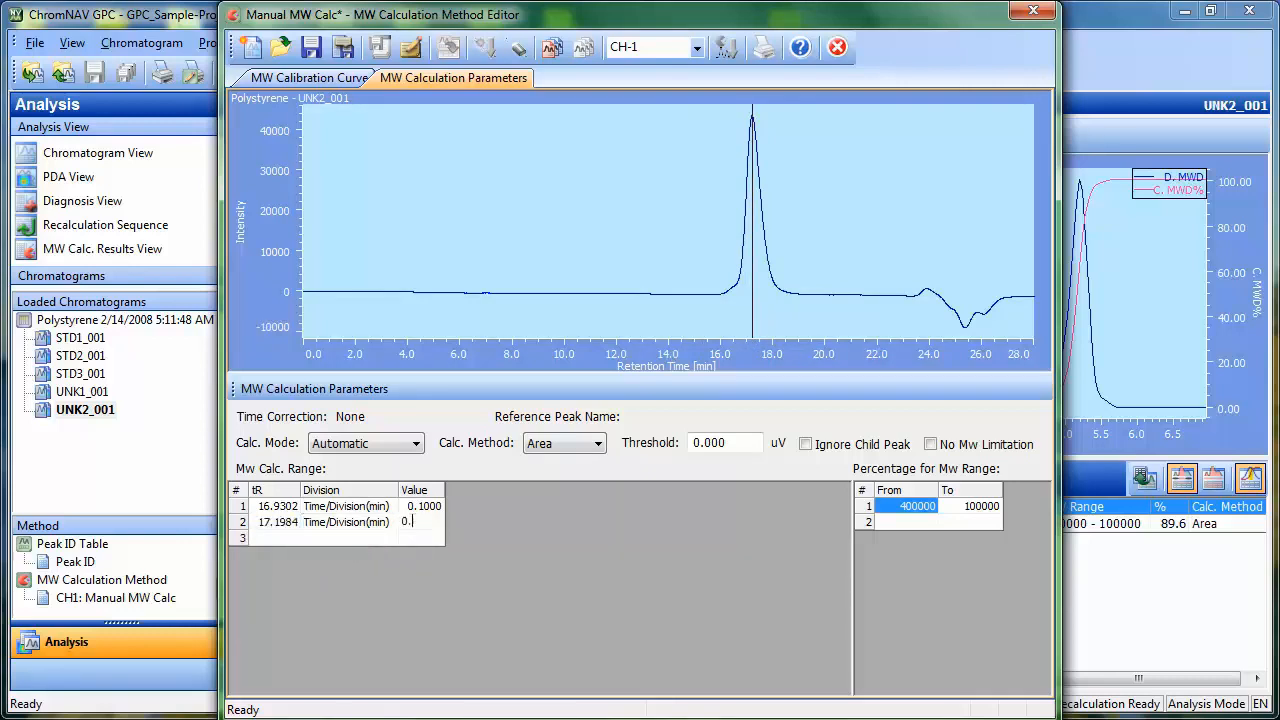
# Set the first percentage MW range to run from 300000 to 2000 in the MW calculation parameters
pyautogui.press('Return')
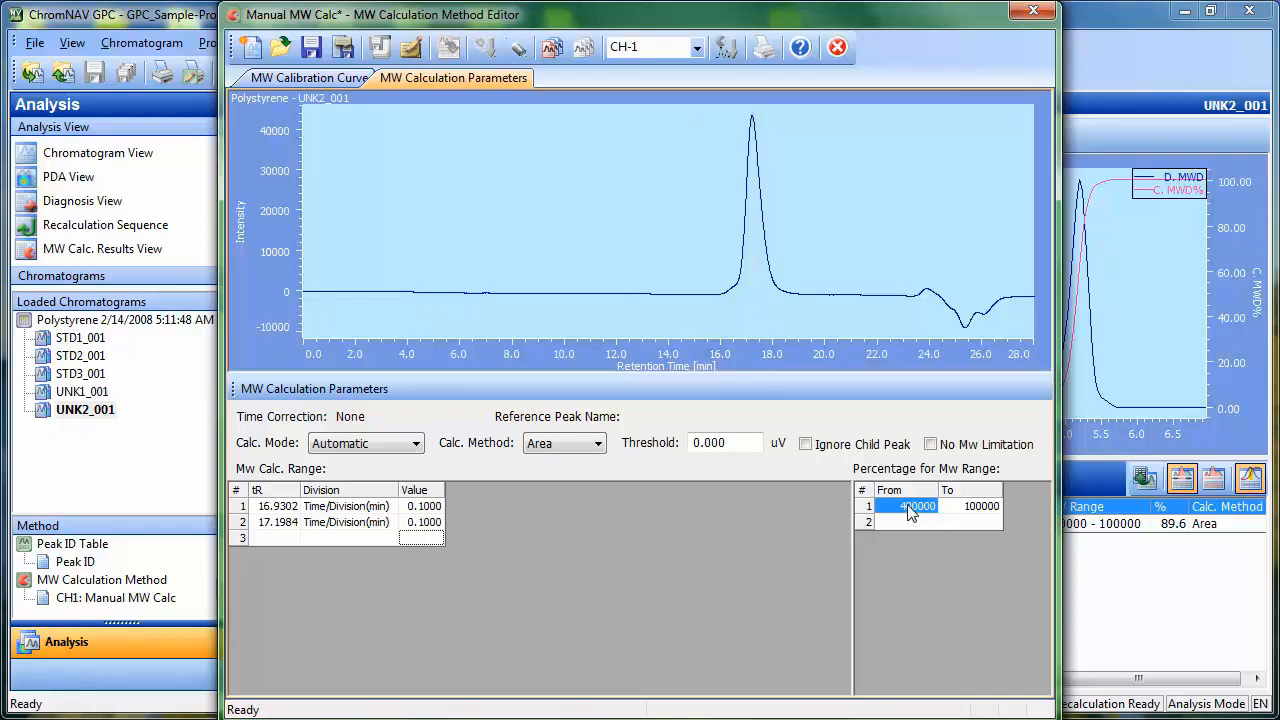
pyautogui.click(910, 510)
pyautogui.write('300000')
pyautogui.press('Tab')
pyautogui.write('200')
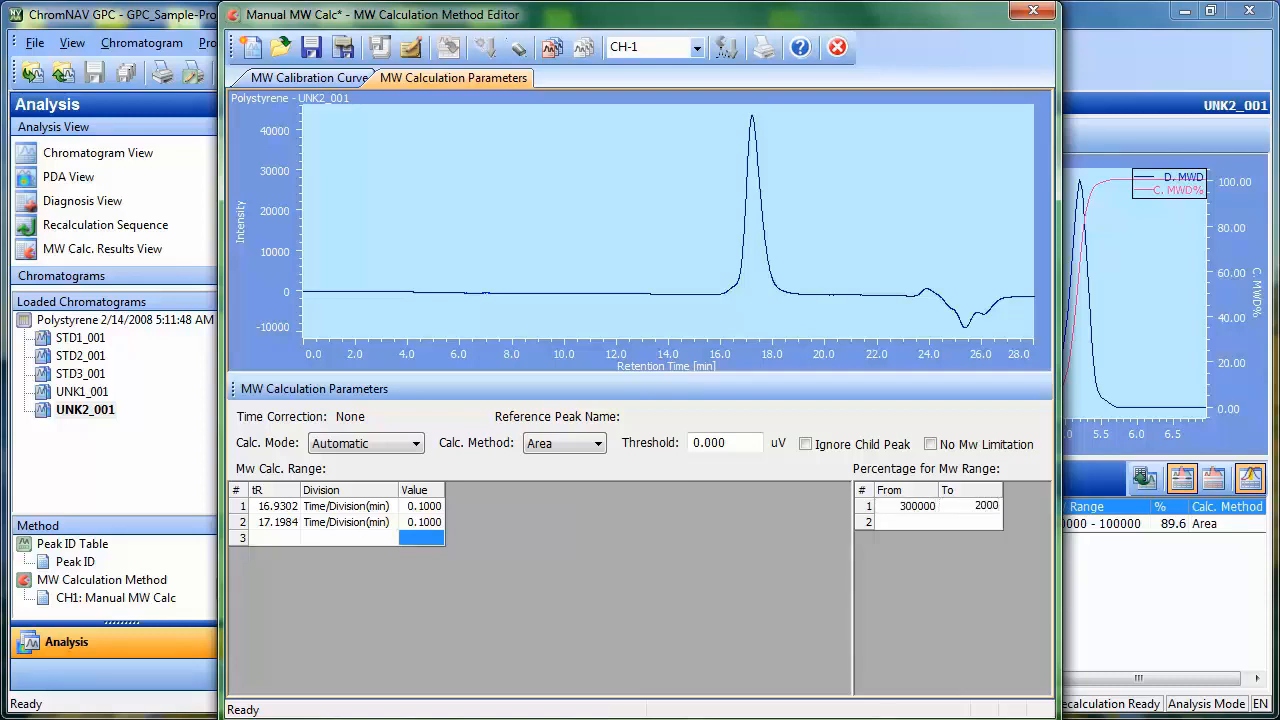
pyautogui.click(956, 523)
# Check the MW calibration curve, save the automatic-mode method as Auto MW Calc, and close the method editor
pyautogui.click(335, 78)
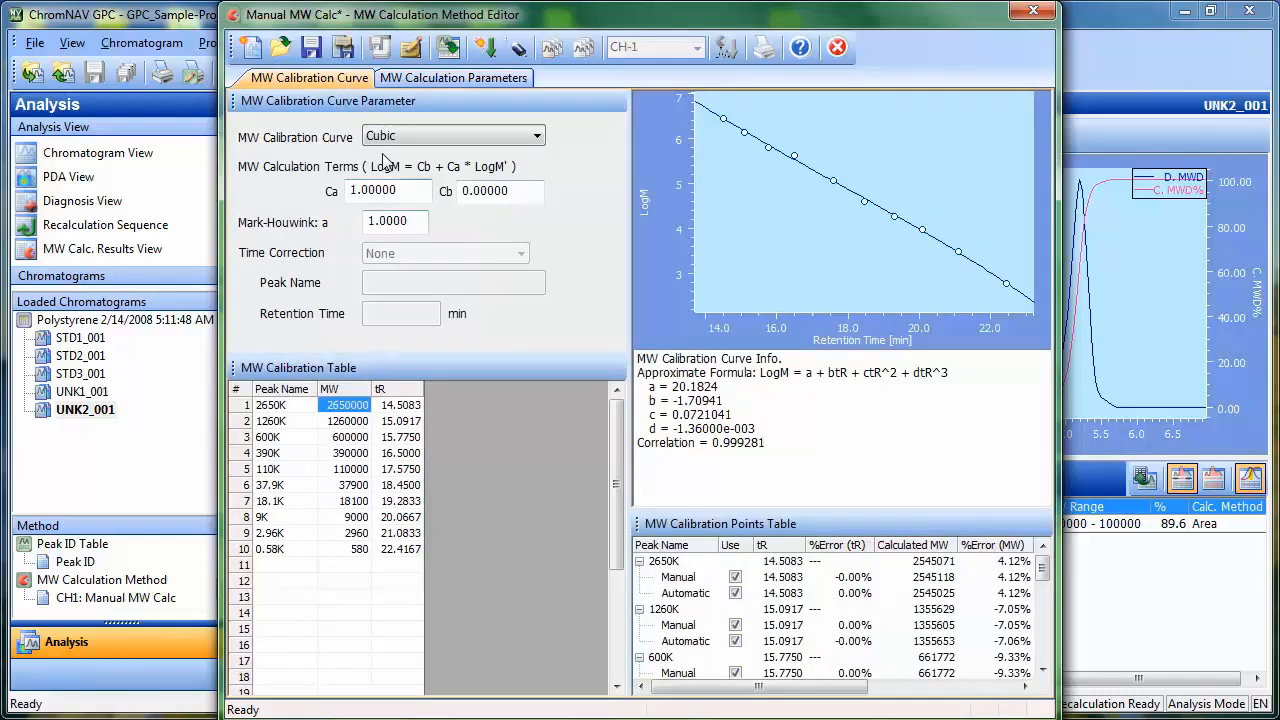
pyautogui.click(343, 47)
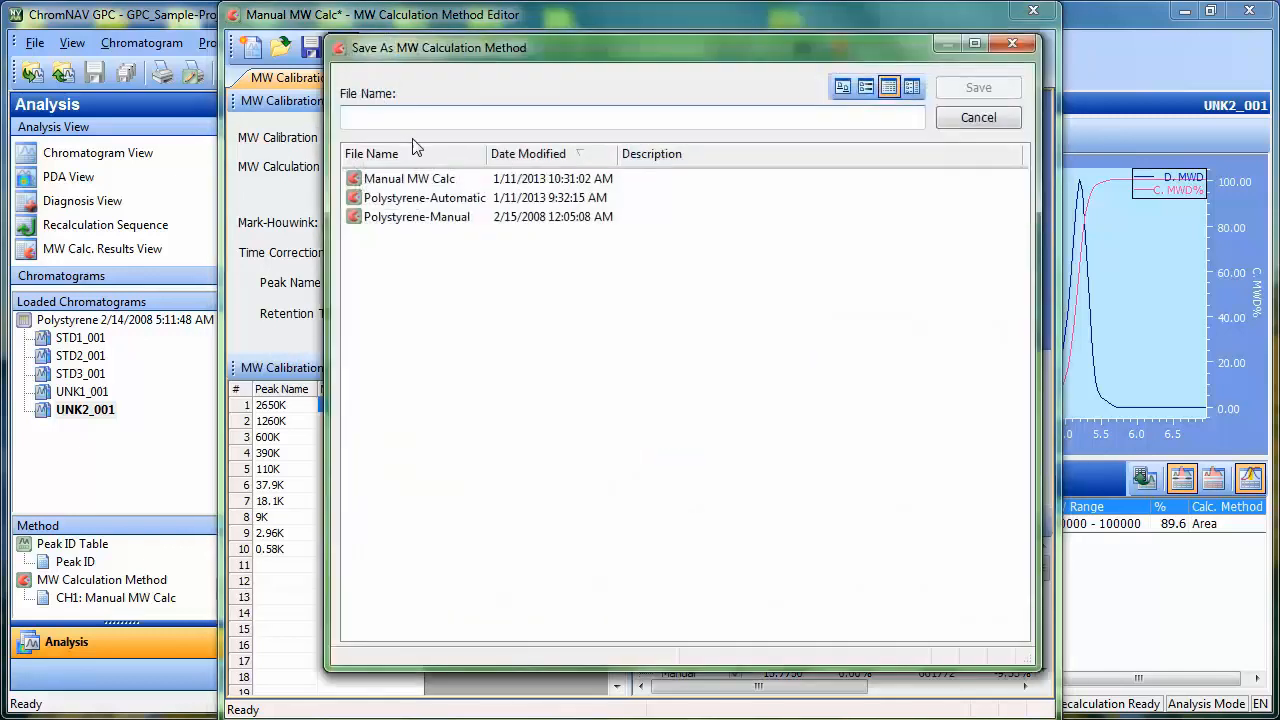
pyautogui.write('Auto')
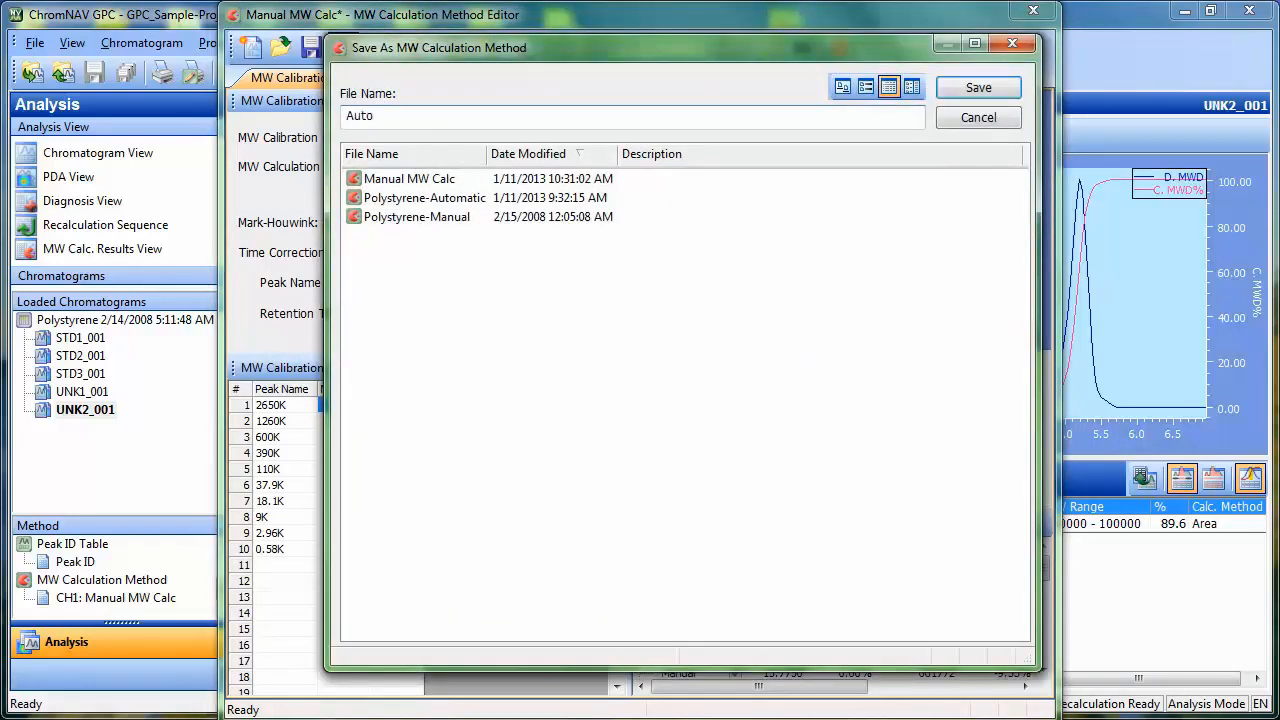
pyautogui.write(' MW')
pyautogui.click(985, 86)
pyautogui.click(1034, 12)
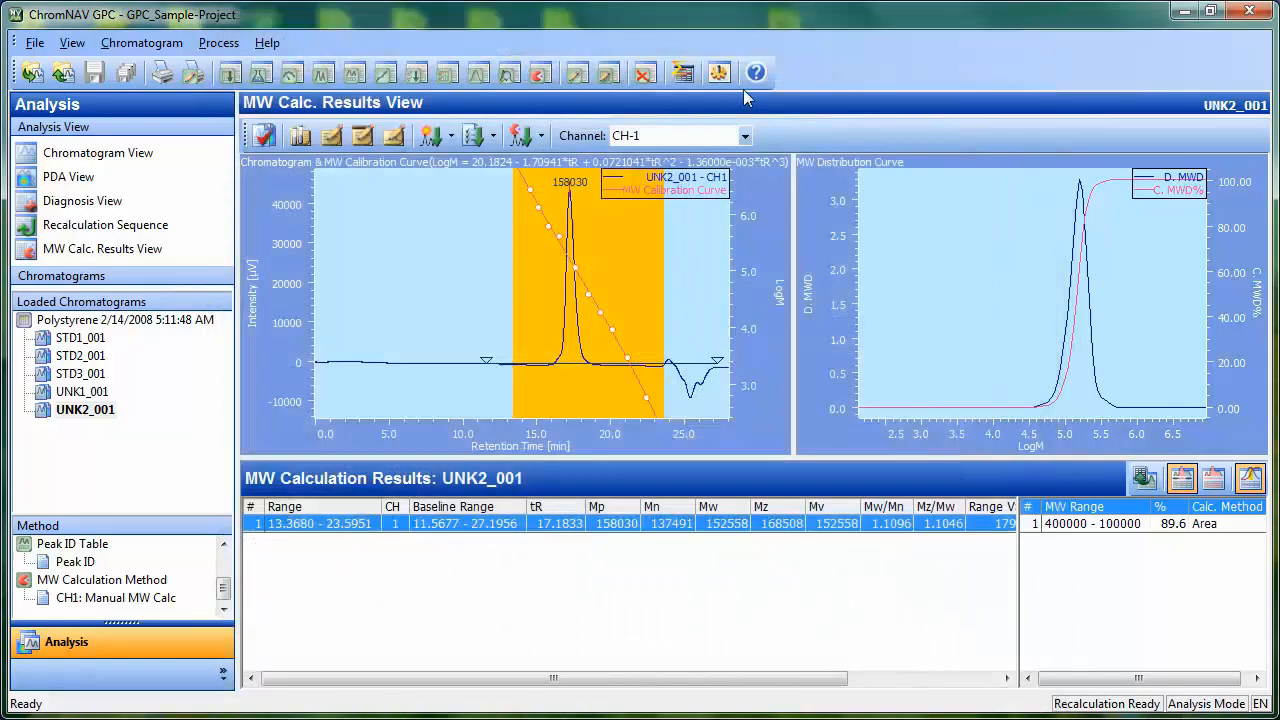
# From the recalculation sequence, start a data processing method with New MW Calibration Curve on channel 1 using Auto MW Calc
pyautogui.click(105, 230)
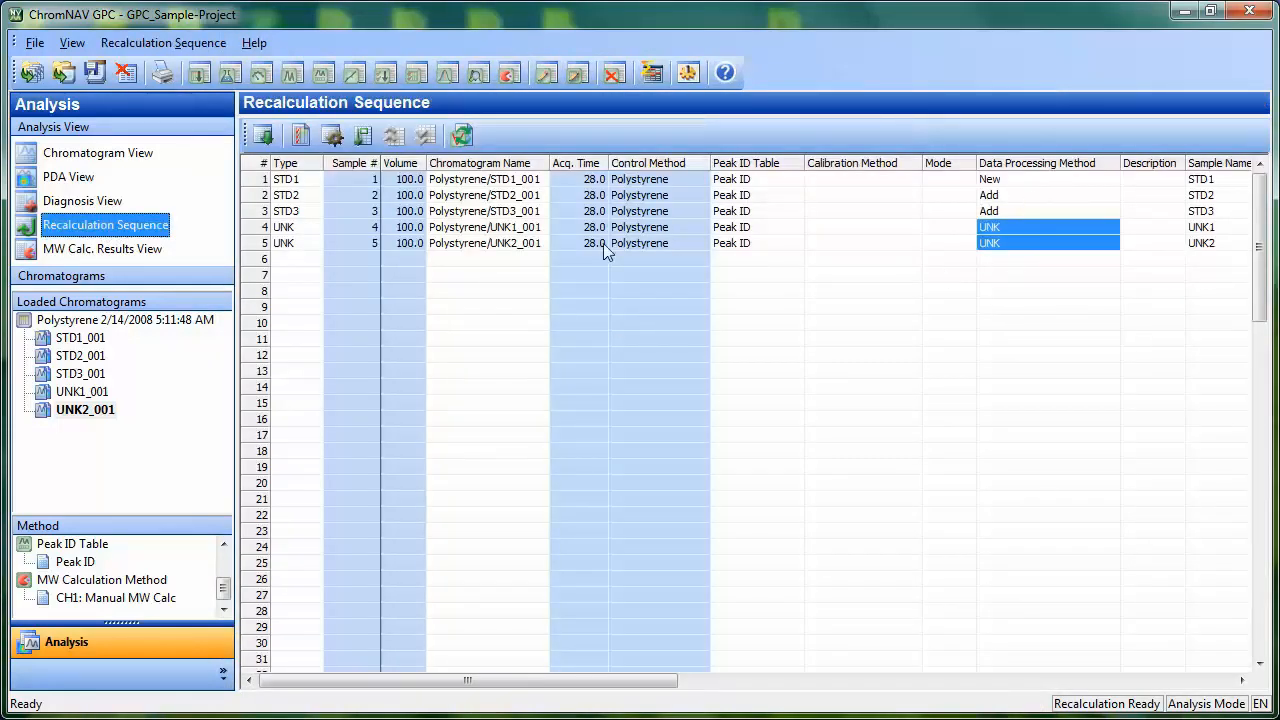
pyautogui.click(385, 80)
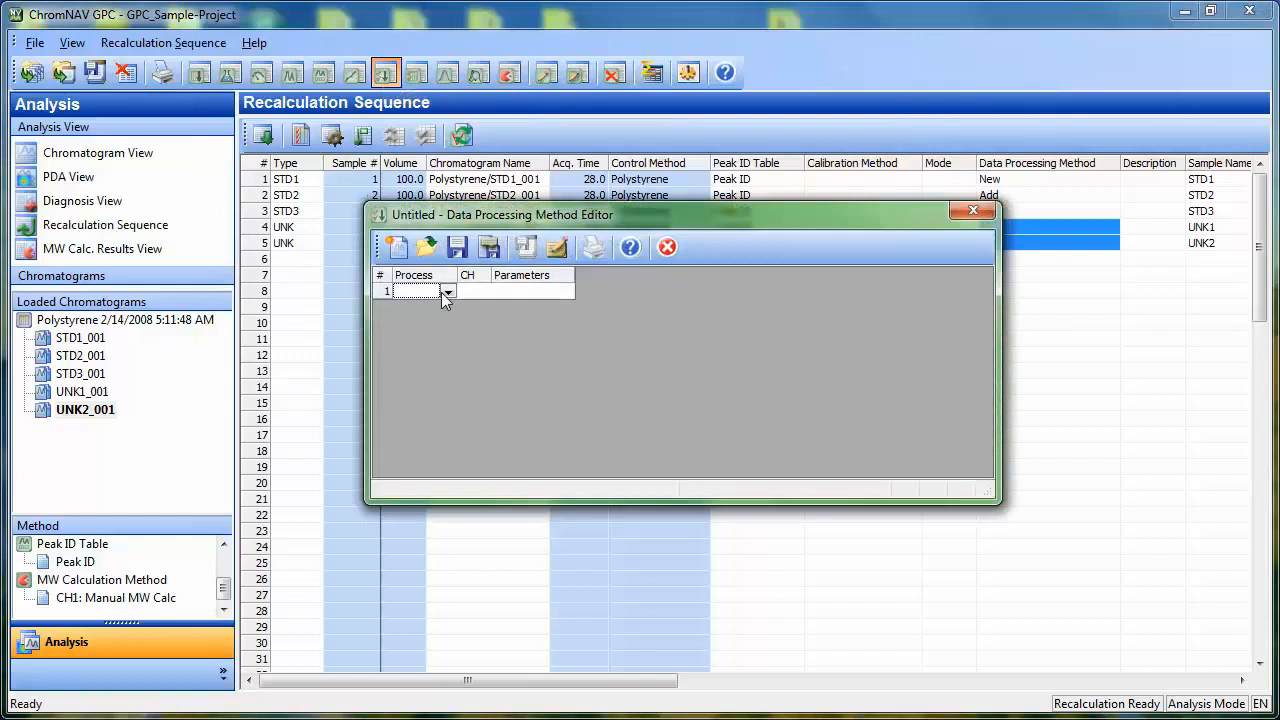
pyautogui.click(447, 291)
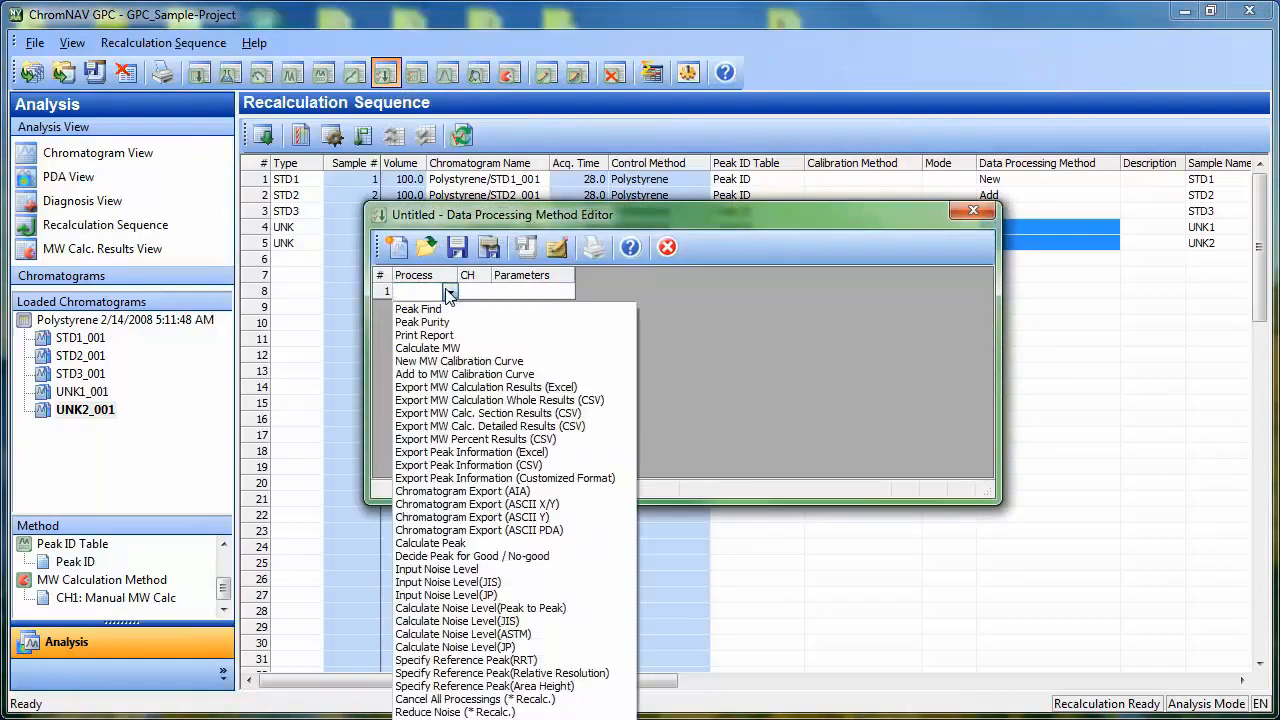
pyautogui.click(453, 365)
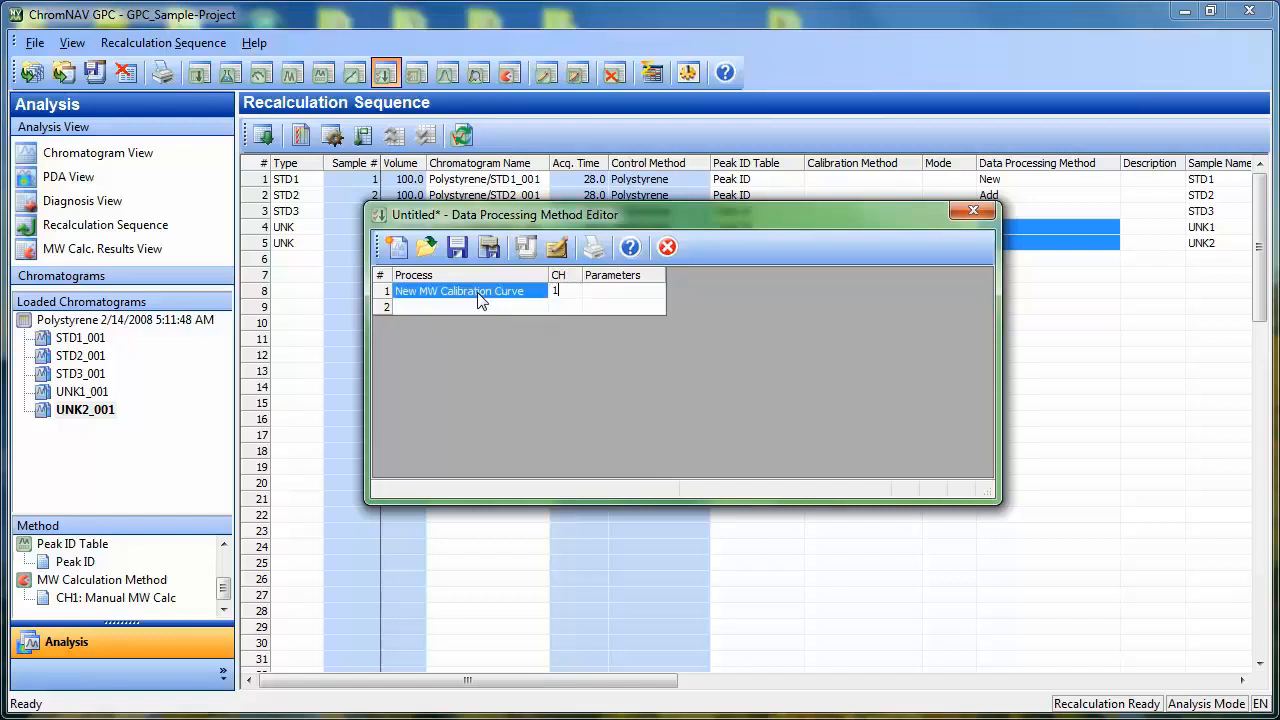
pyautogui.click(602, 292)
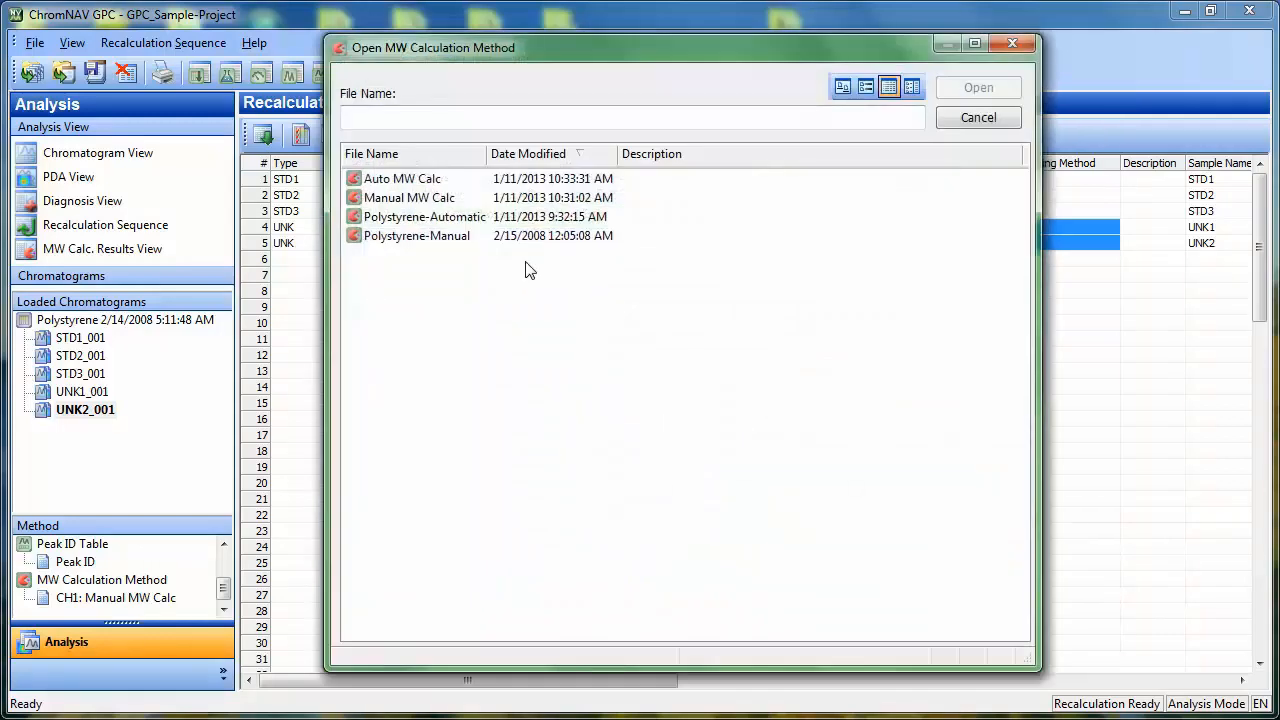
pyautogui.click(382, 184)
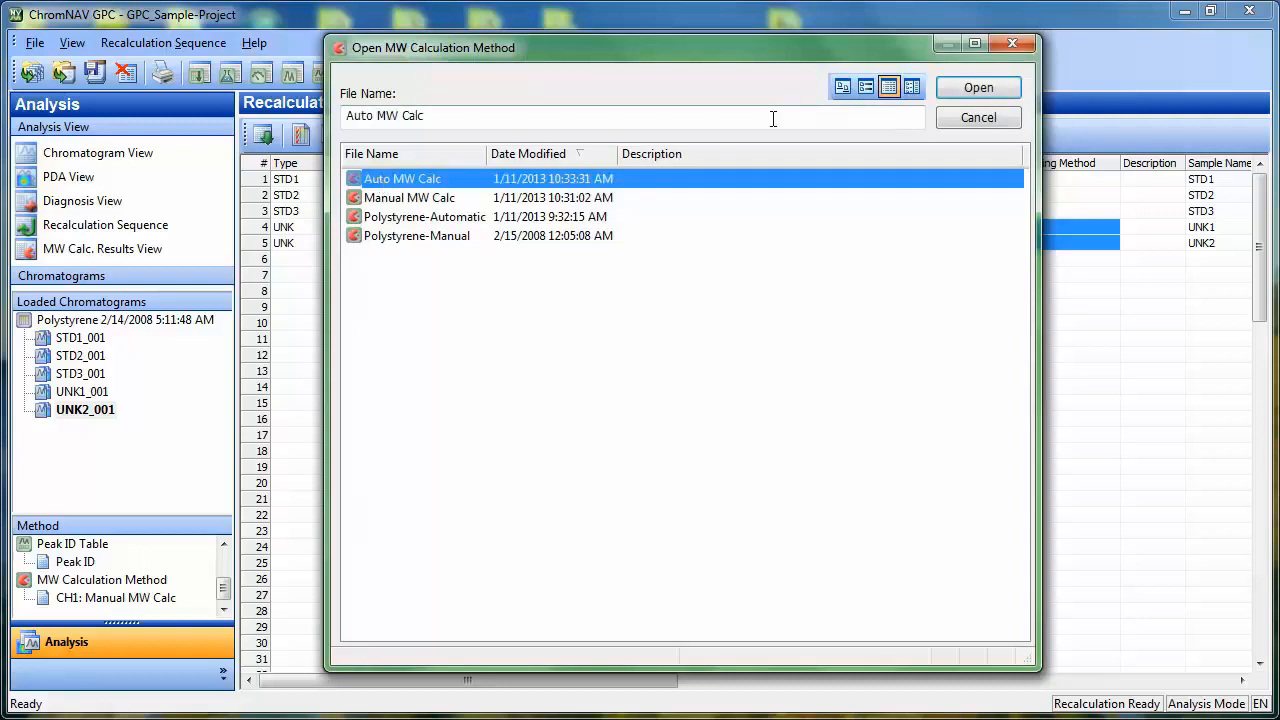
pyautogui.click(978, 88)
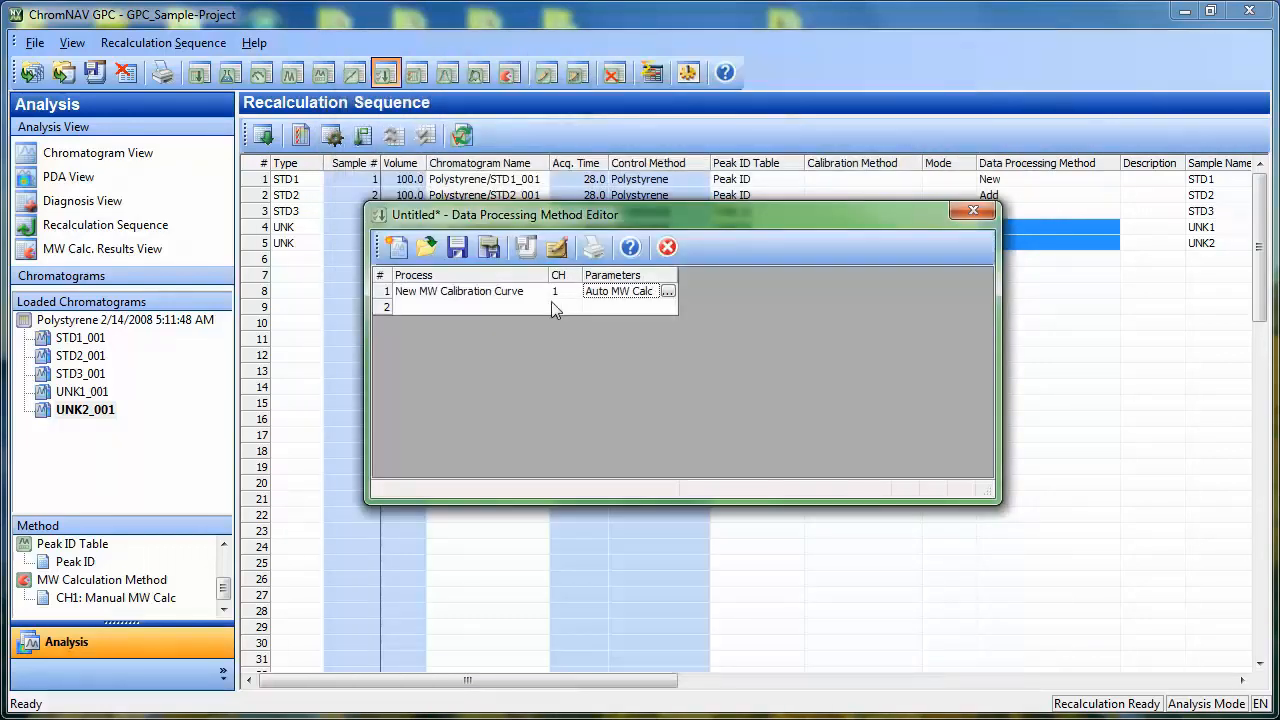
# Save the data processing method as New Auto
pyautogui.click(489, 248)
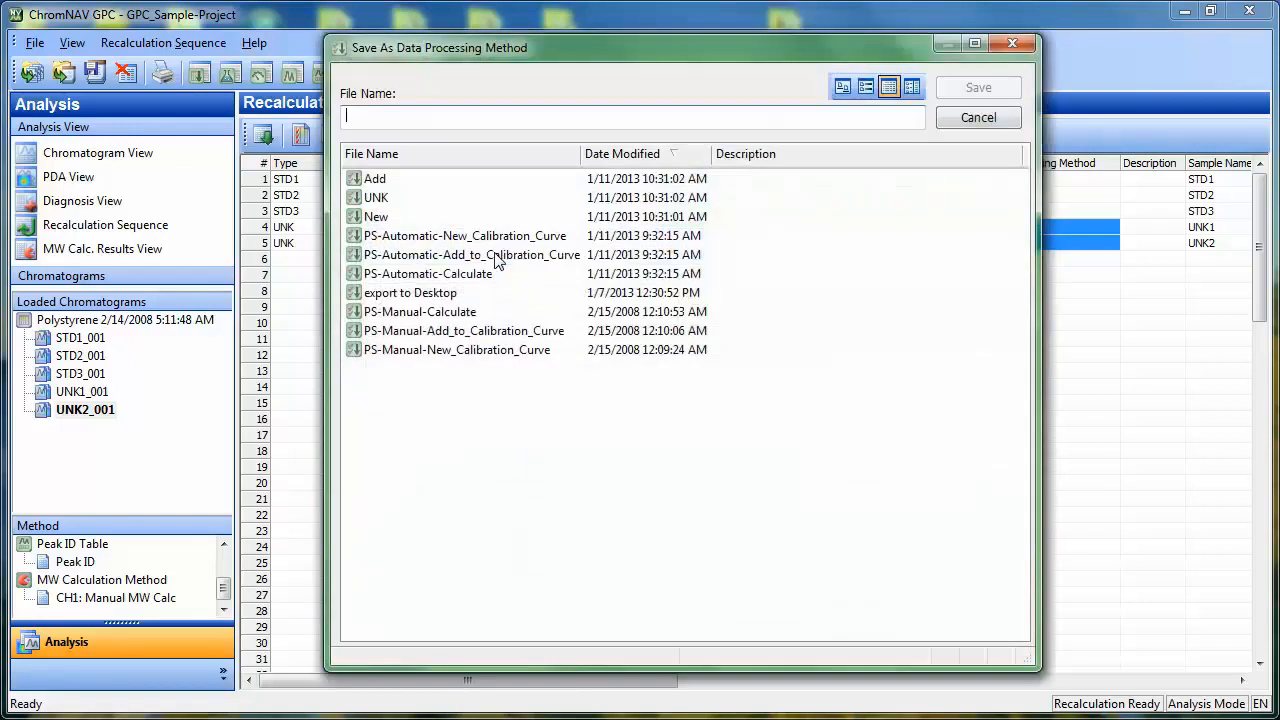
pyautogui.write('Ne')
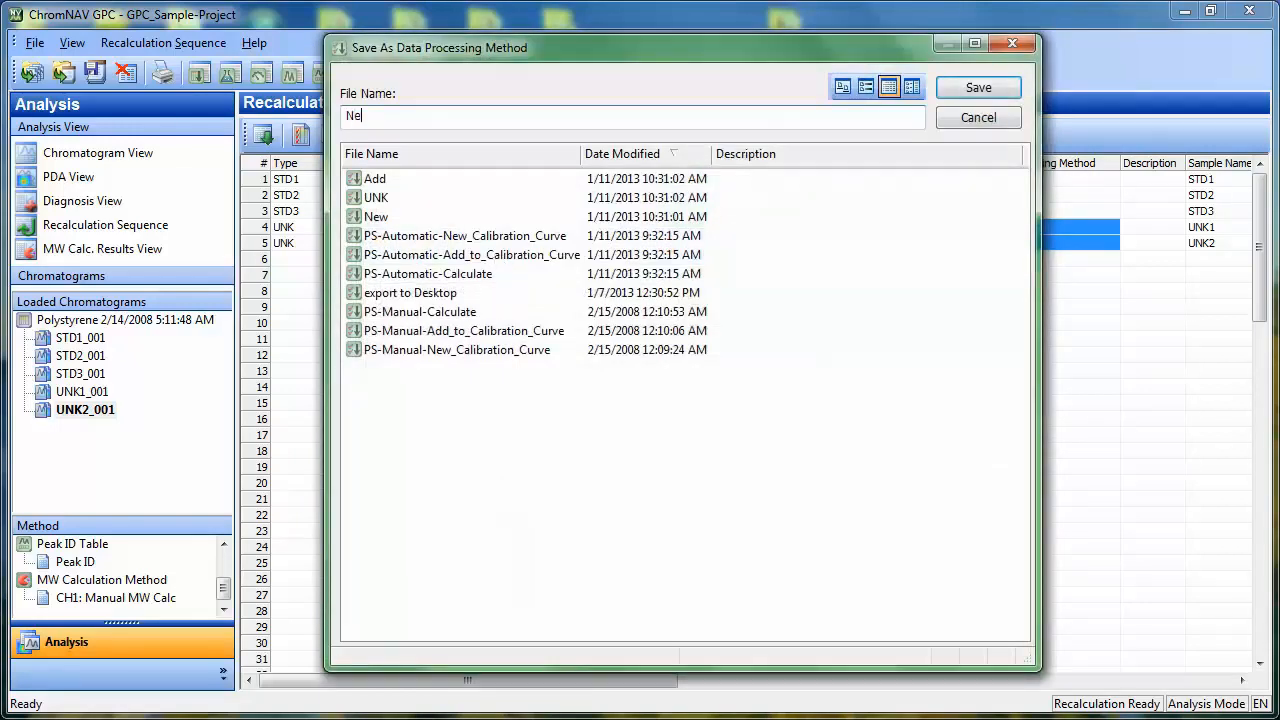
pyautogui.write('w Auto')
pyautogui.press('Return')
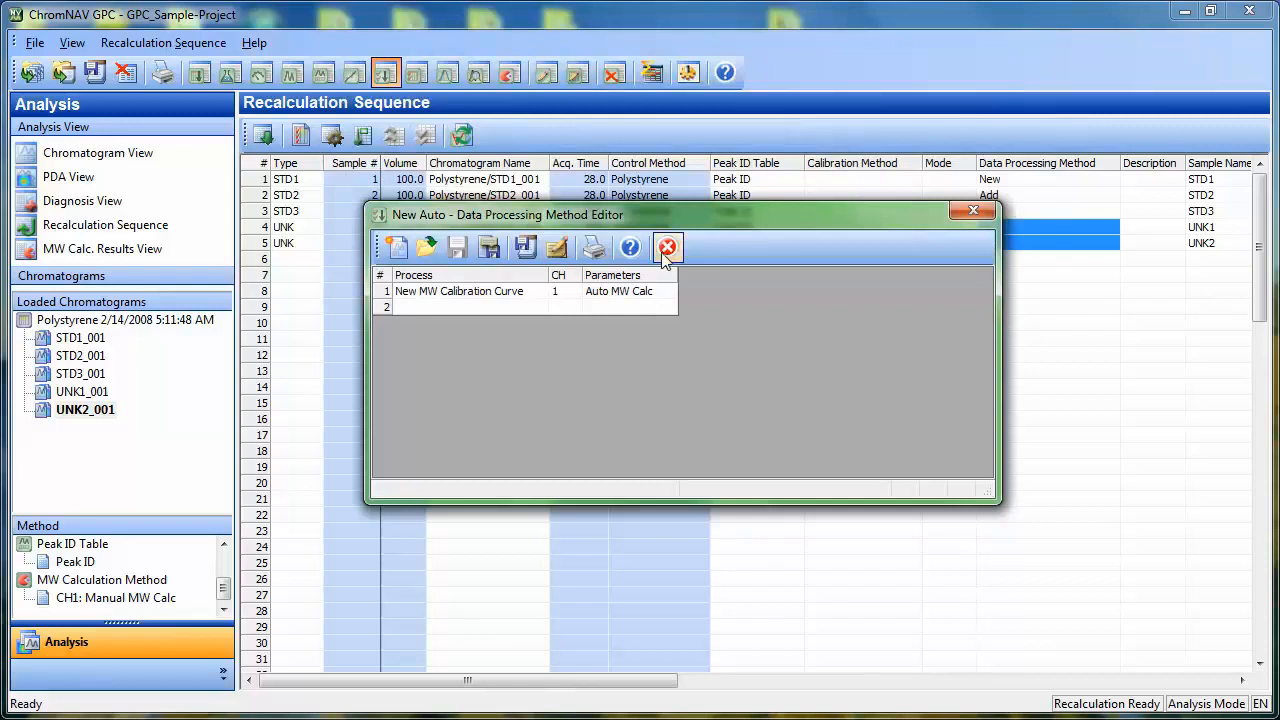
# Change the method's process to Add to MW Calibration Curve on channel 1 with Auto MW Calc as its parameter
pyautogui.click(532, 297)
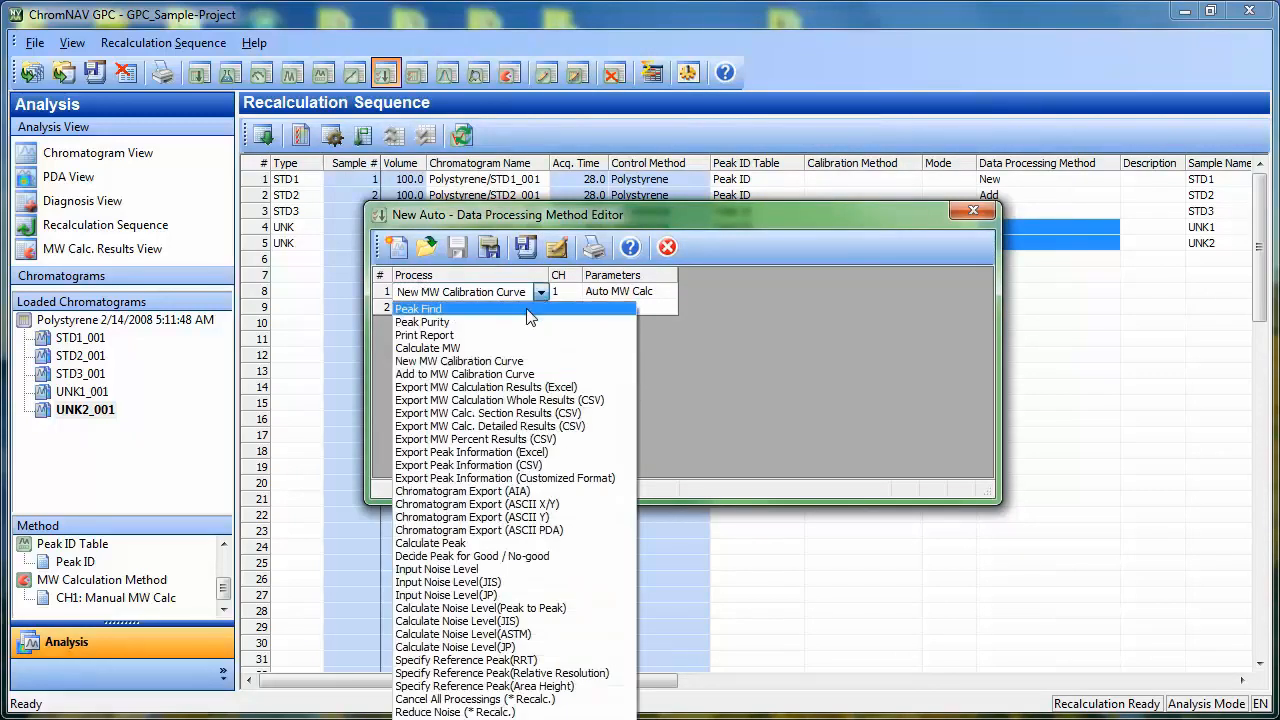
pyautogui.click(450, 373)
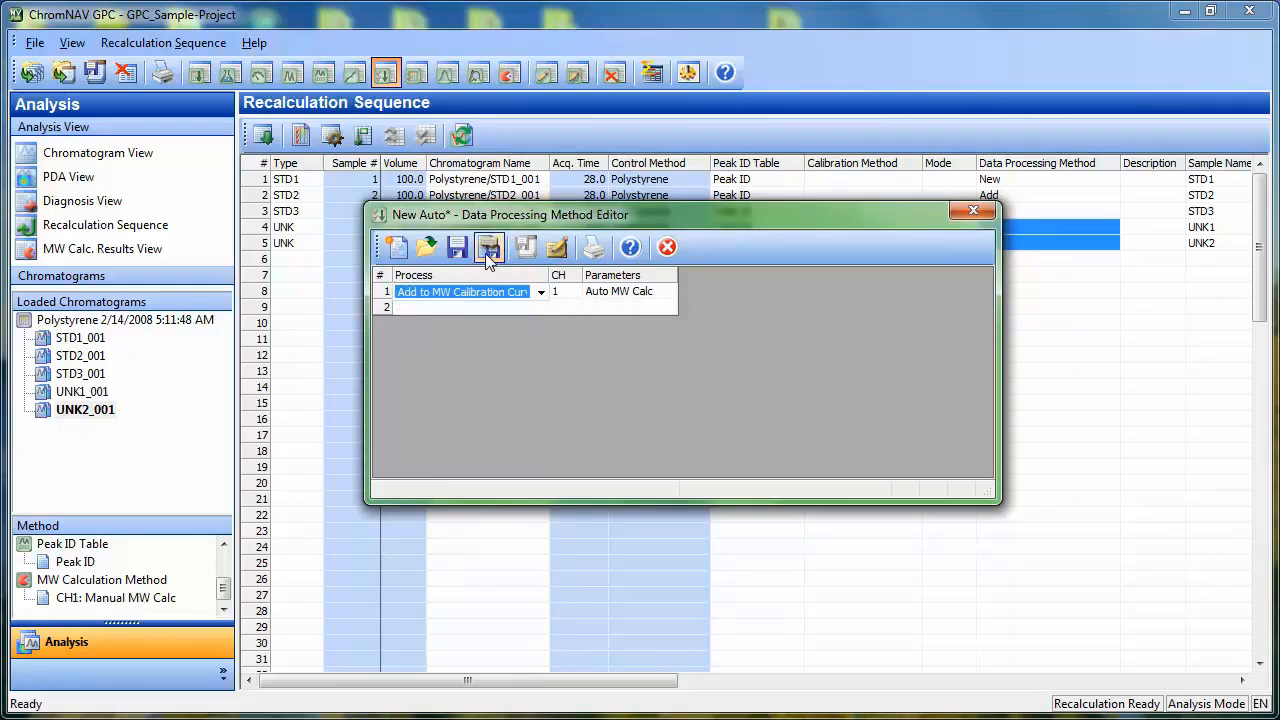
pyautogui.click(613, 291)
pyautogui.click(589, 292)
pyautogui.click(590, 292)
pyautogui.write('1')
pyautogui.click(632, 297)
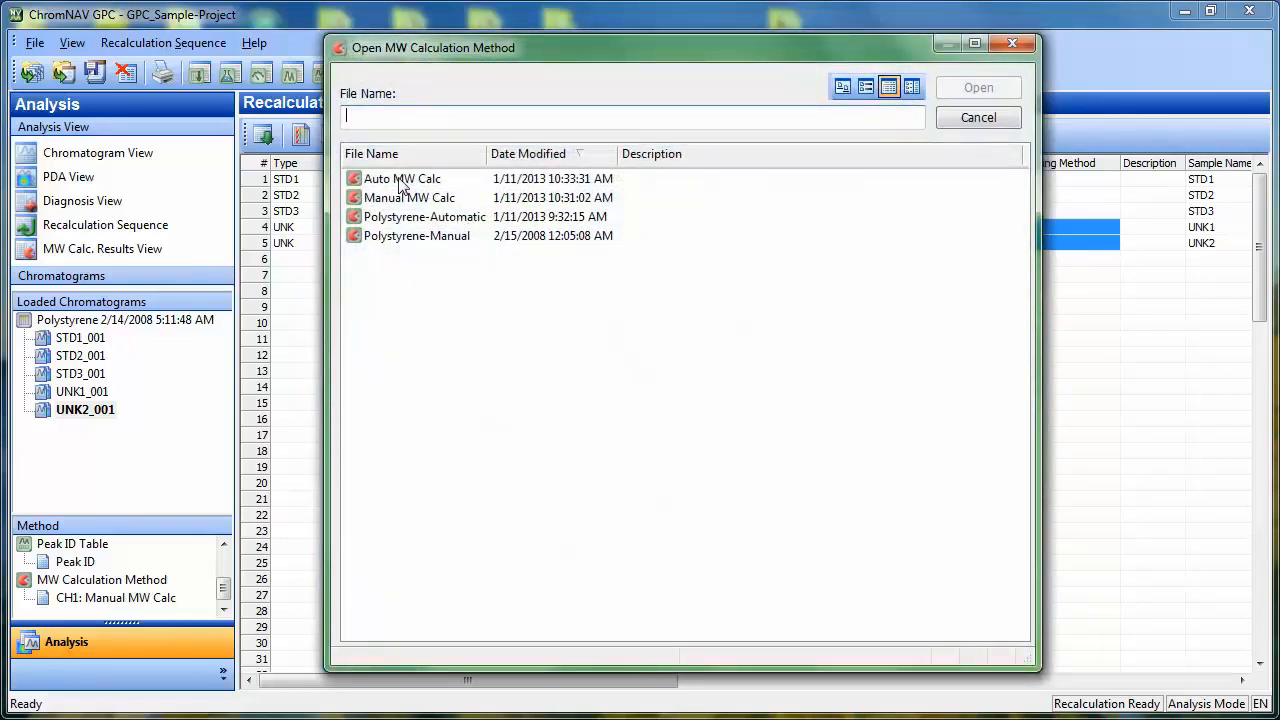
pyautogui.doubleClick(400, 185)
# Save the modified data processing method under the new name Add Auto
pyautogui.click(491, 254)
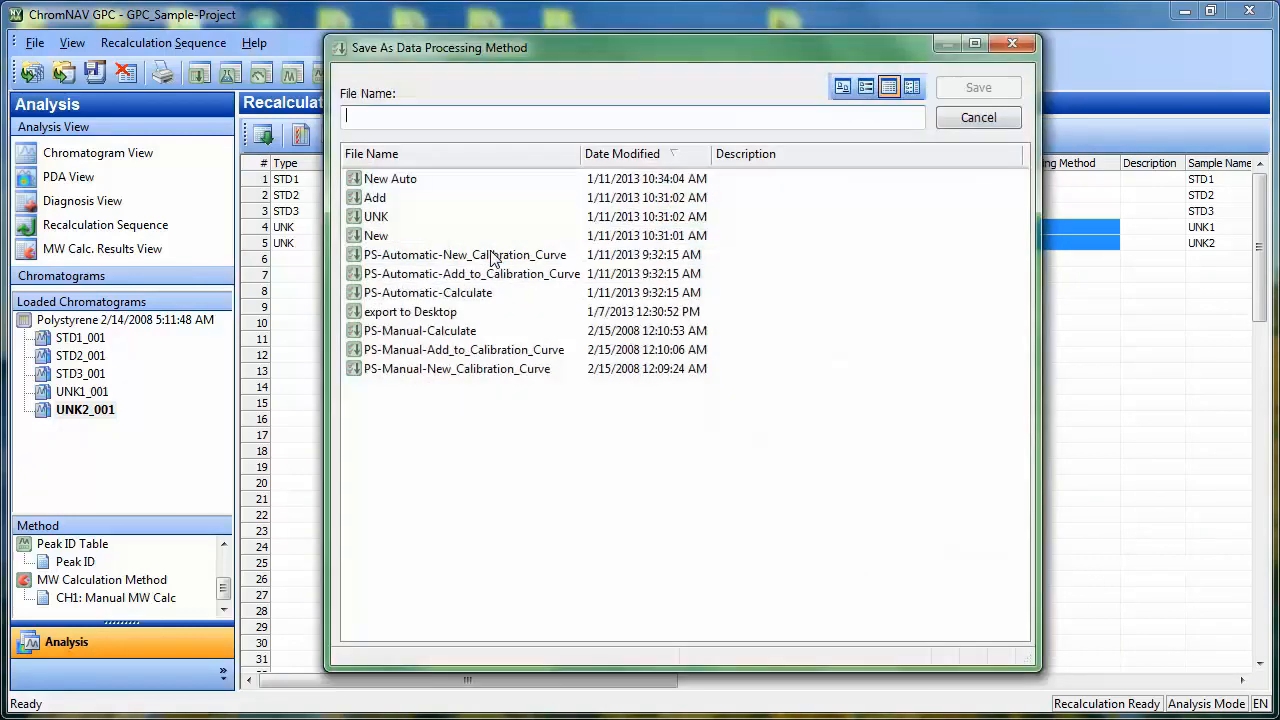
pyautogui.click(378, 198)
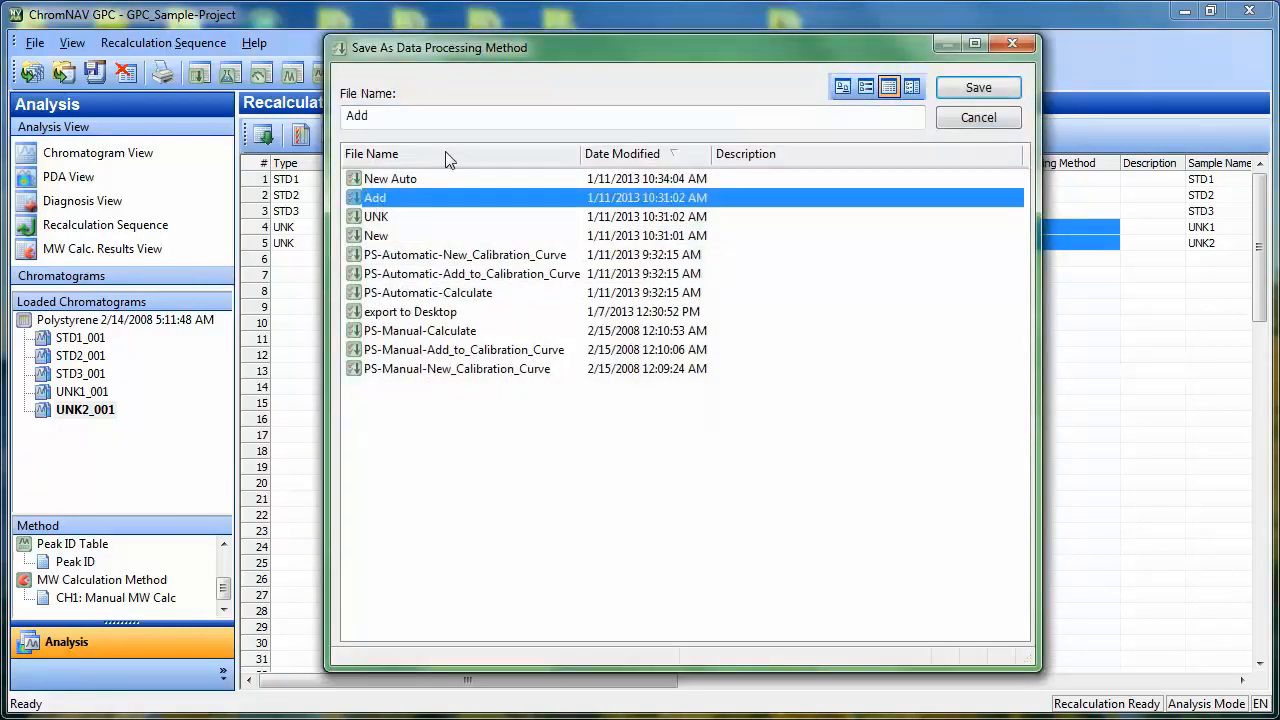
pyautogui.click(436, 116)
pyautogui.write('Auto')
pyautogui.press('Return')
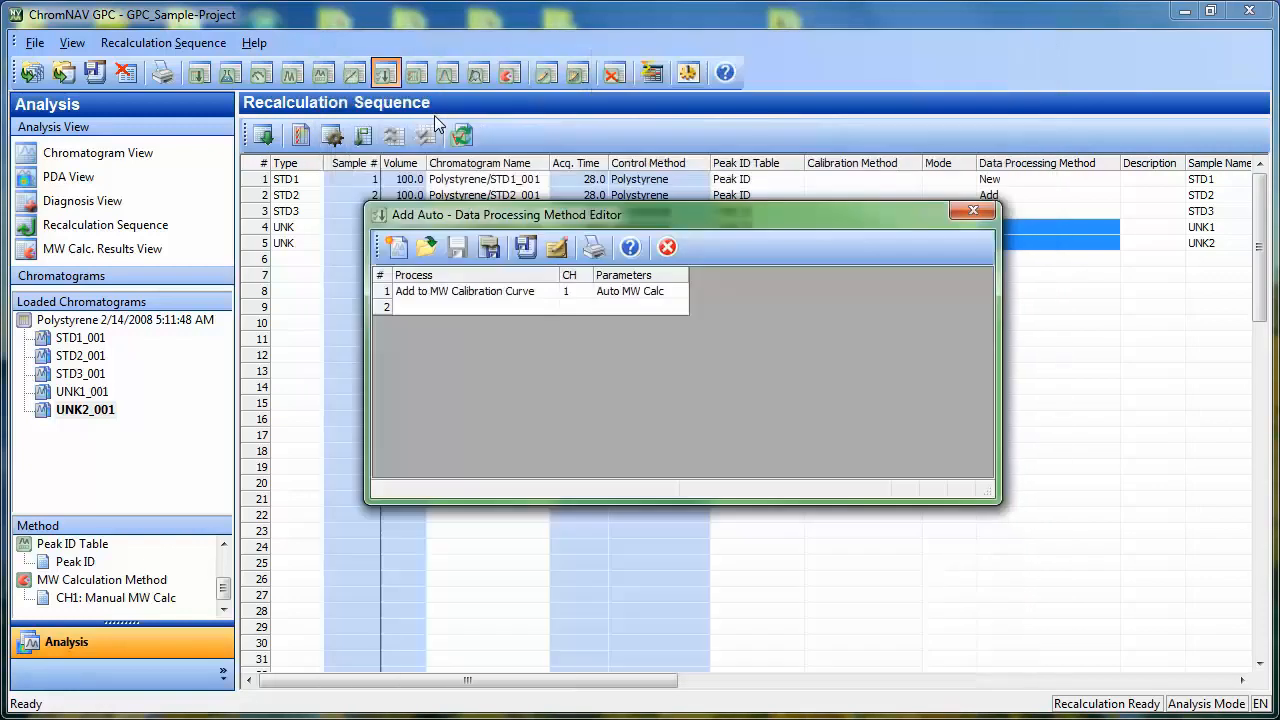
# Change the first process to Peak Find on channel 1 with the Integration peak method as its parameter
pyautogui.click(548, 296)
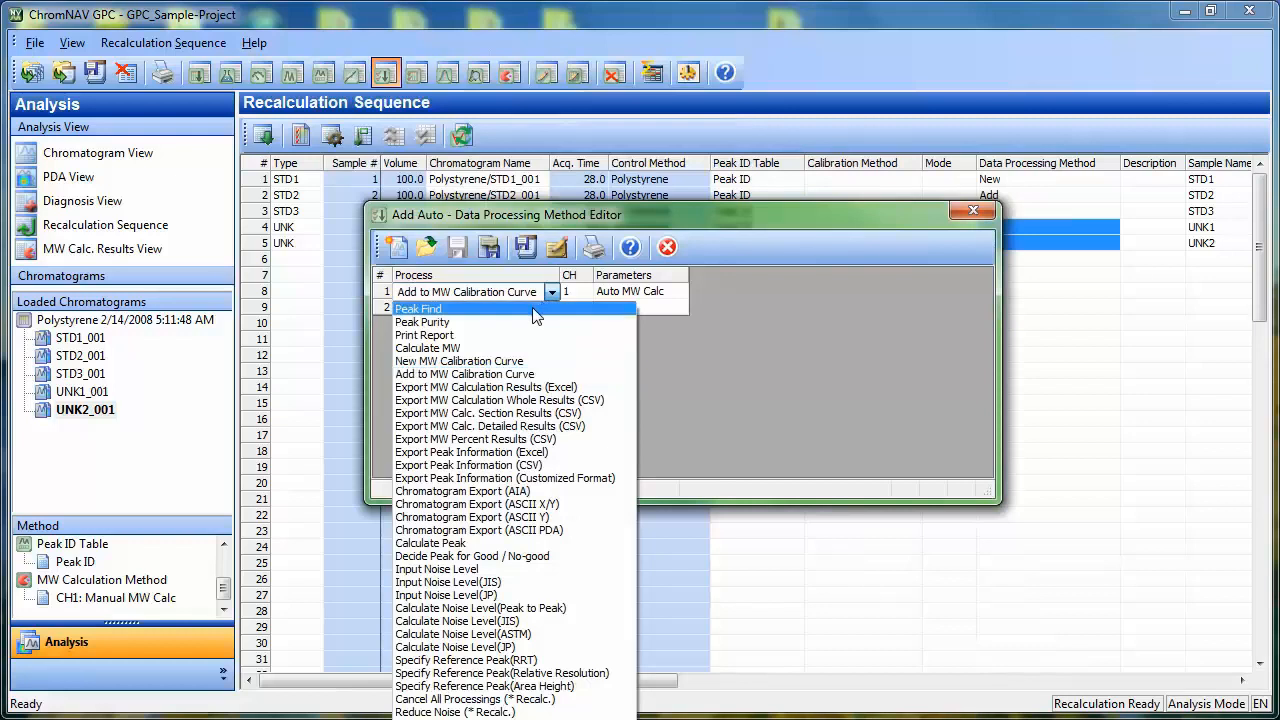
pyautogui.click(537, 309)
pyautogui.click(584, 294)
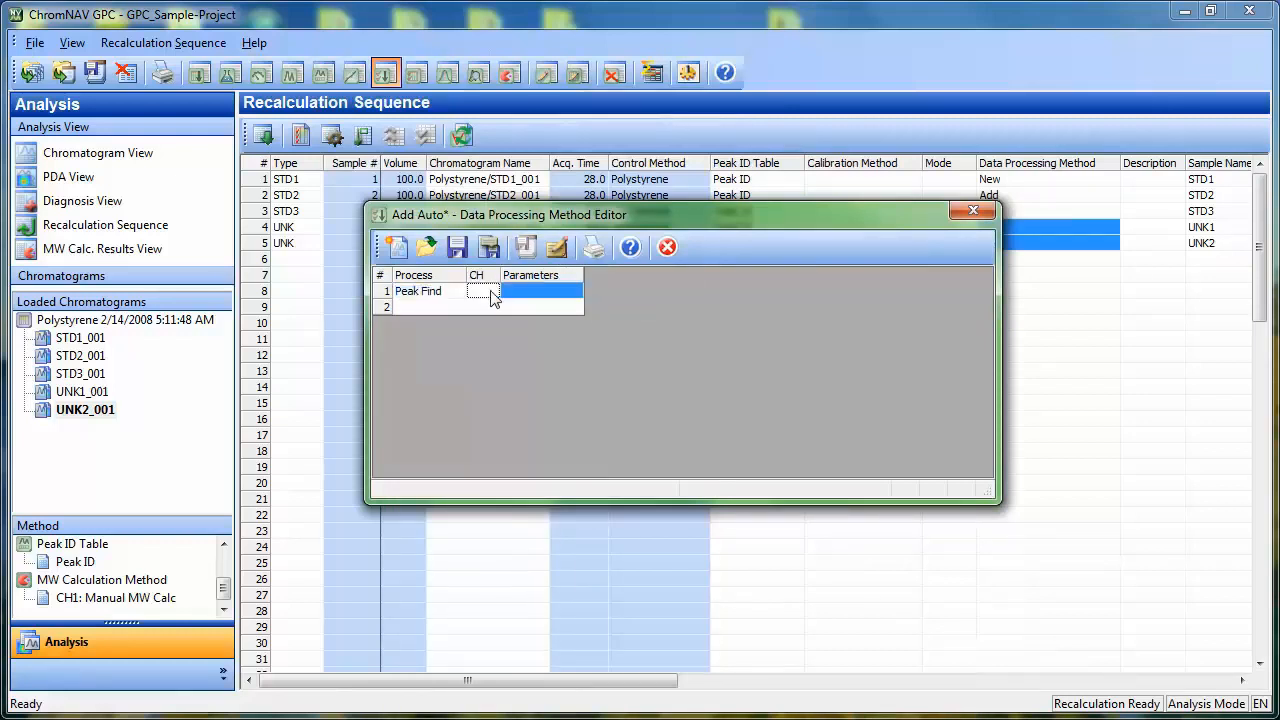
pyautogui.write('1')
pyautogui.click(530, 298)
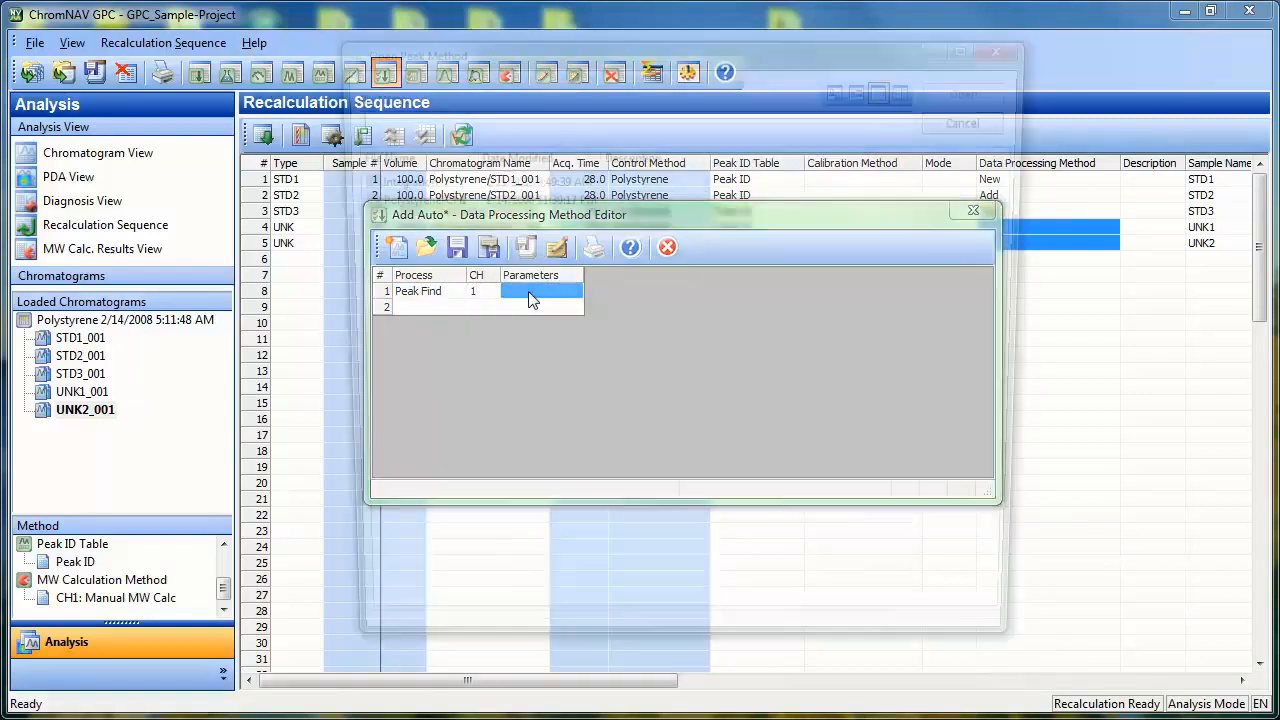
pyautogui.doubleClick(389, 190)
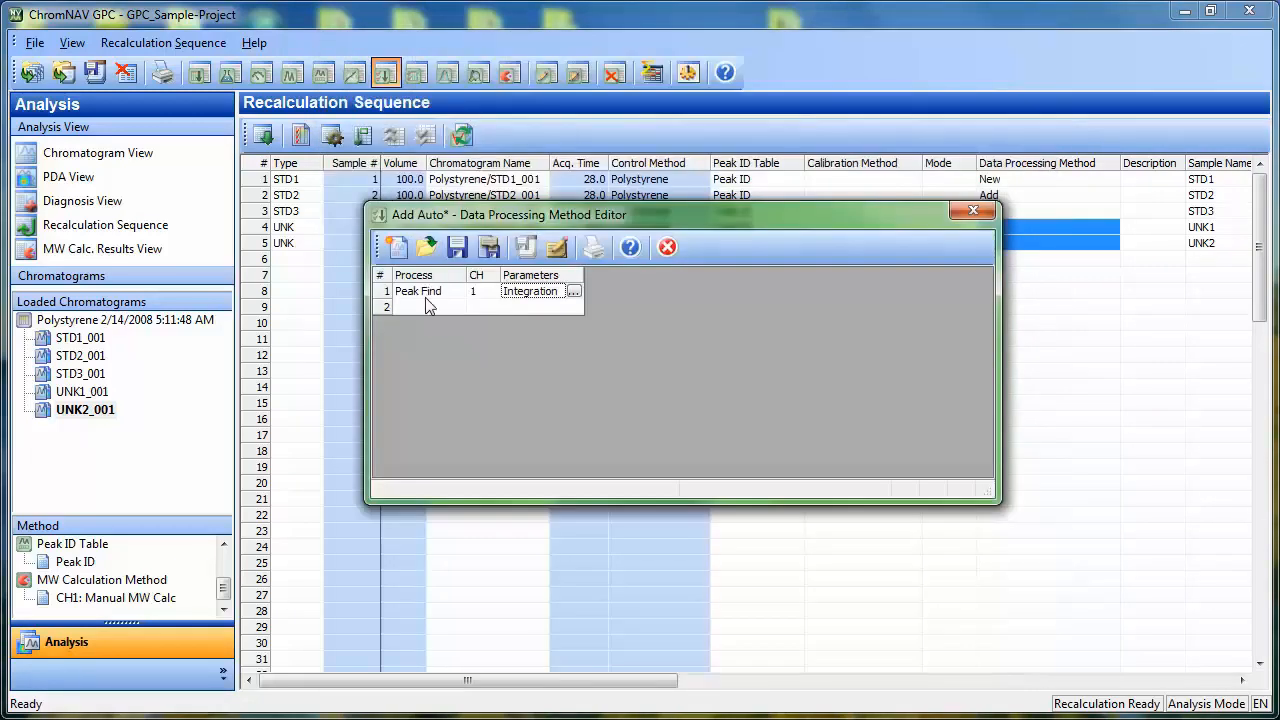
# Add Calculate MW as the second process, on channel 1 with Auto MW Calc as its parameter
pyautogui.click(428, 308)
pyautogui.click(428, 308)
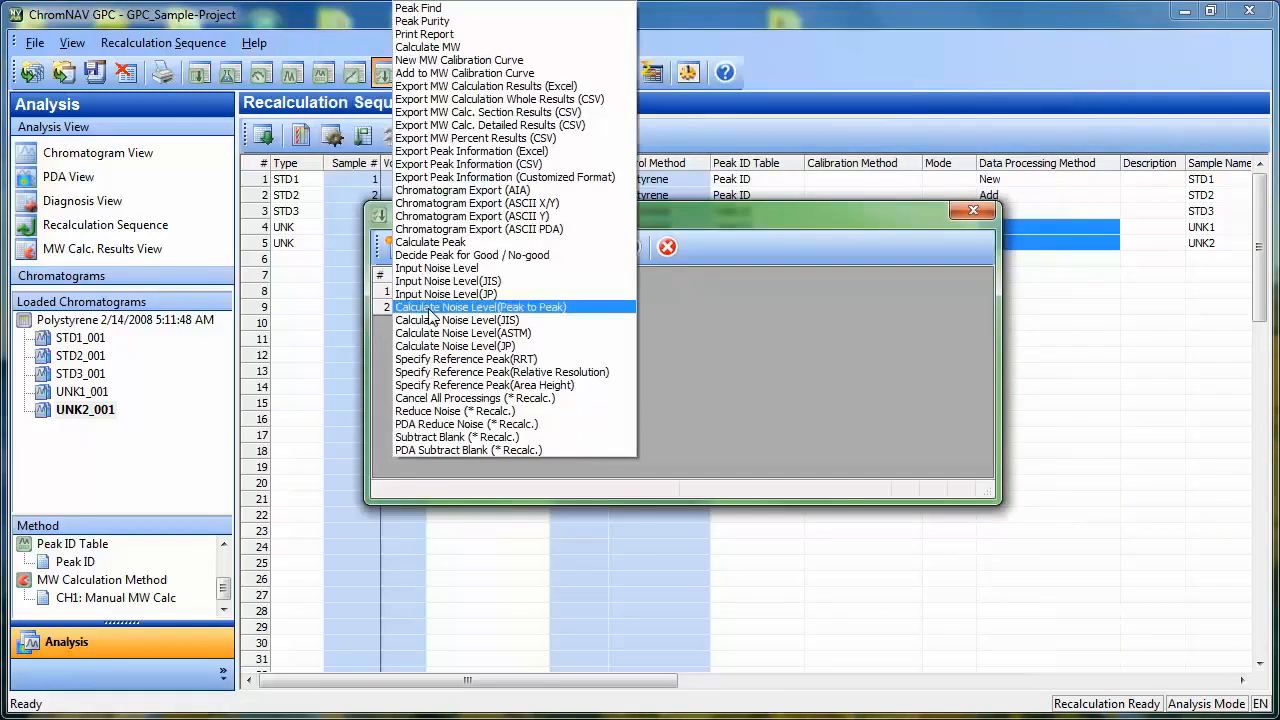
pyautogui.click(426, 47)
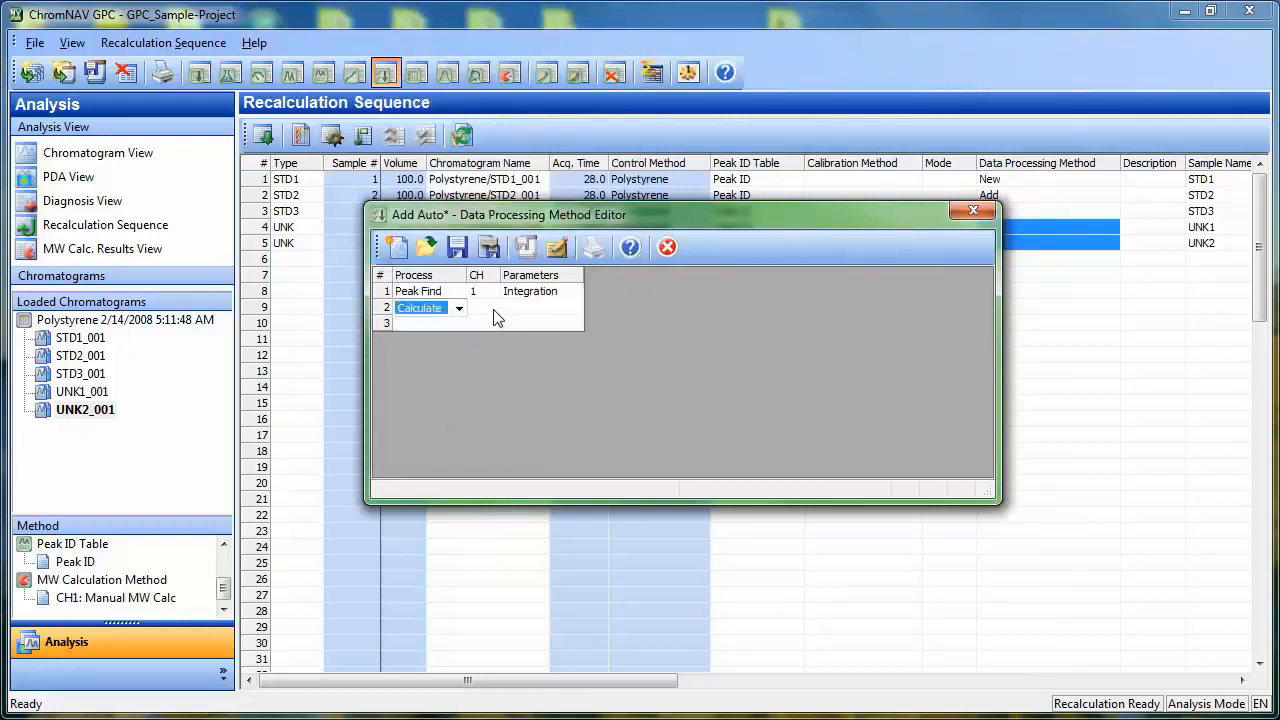
pyautogui.doubleClick(541, 311)
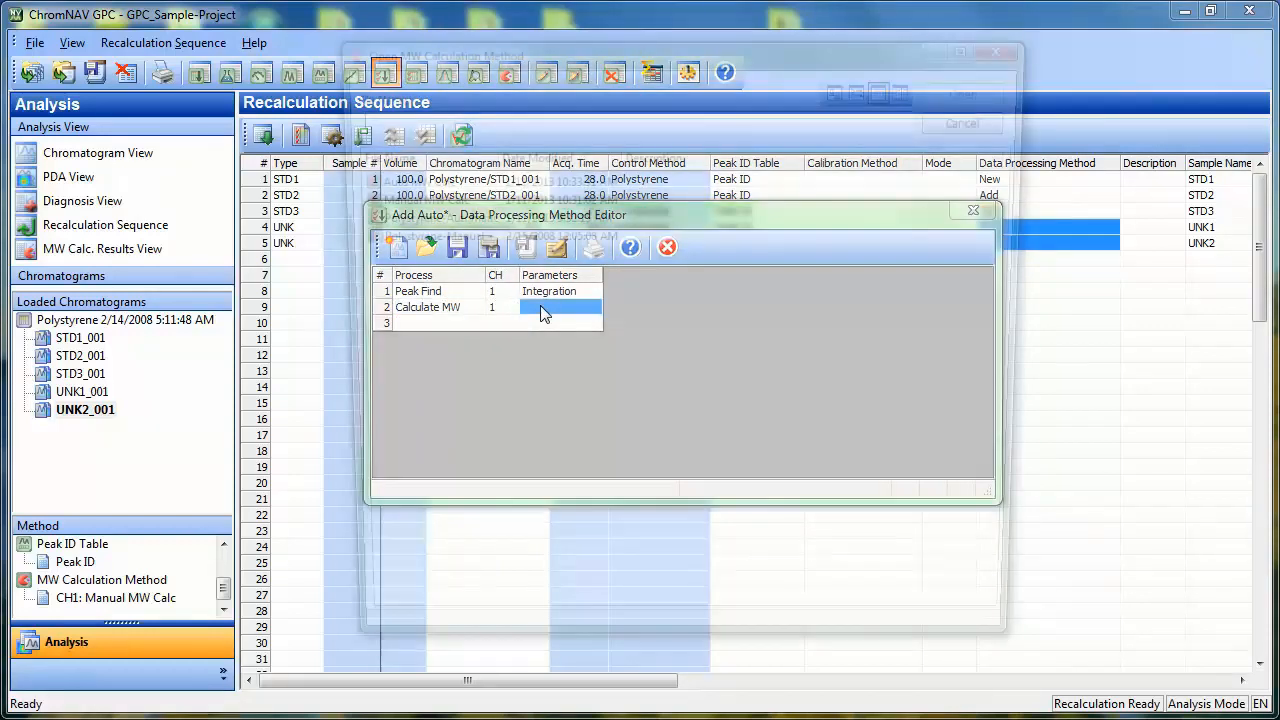
pyautogui.doubleClick(400, 179)
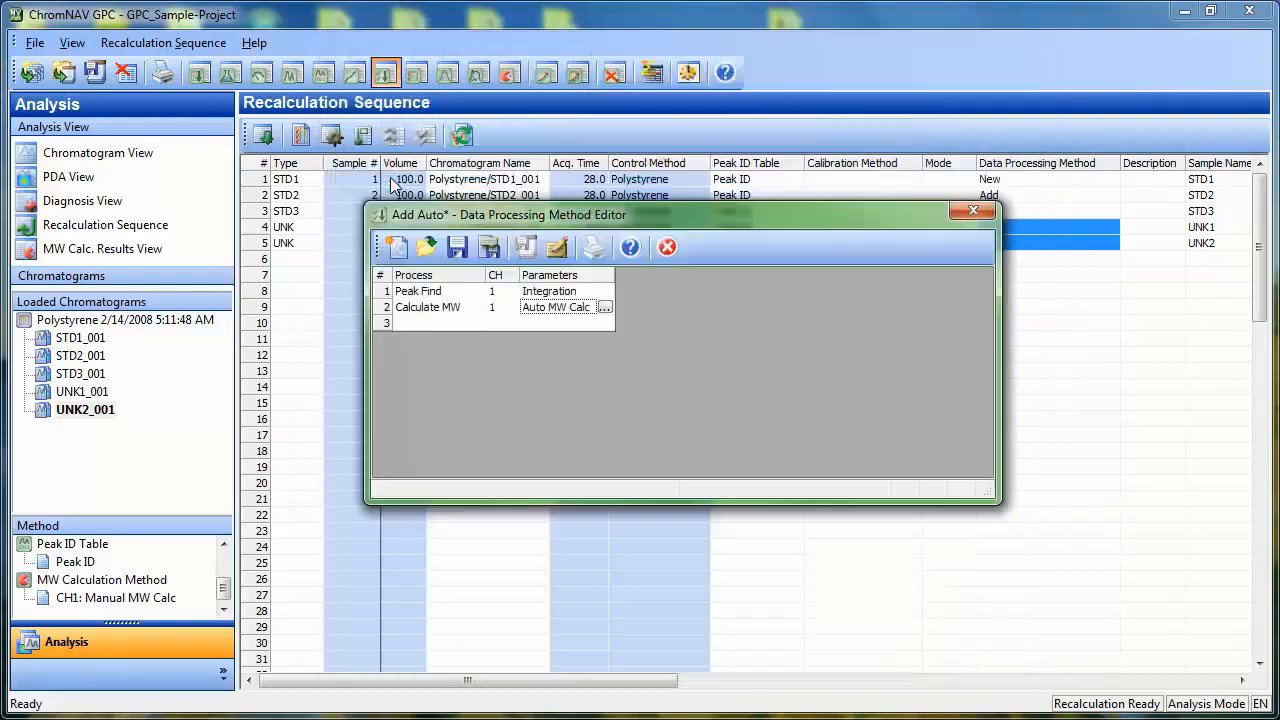
# Save the two-process data processing method as UNK Auto and close the editor
pyautogui.click(490, 246)
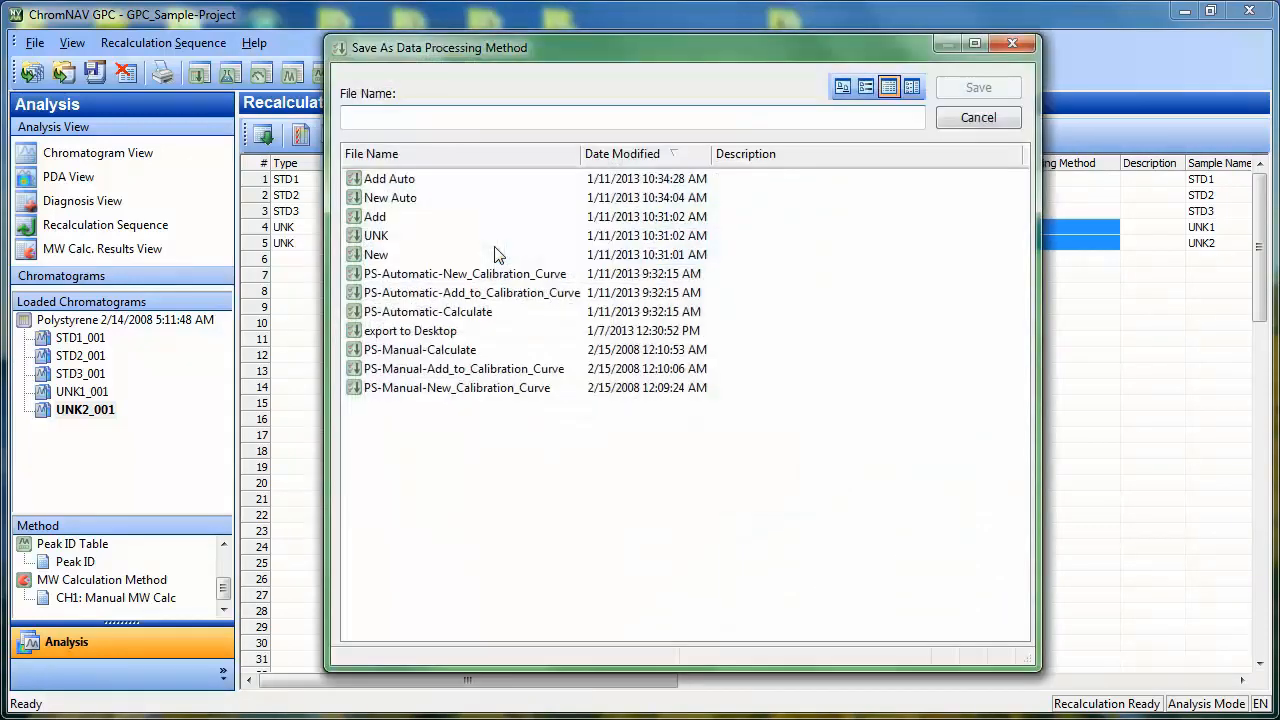
pyautogui.write('UNK Auto')
pyautogui.press('Return')
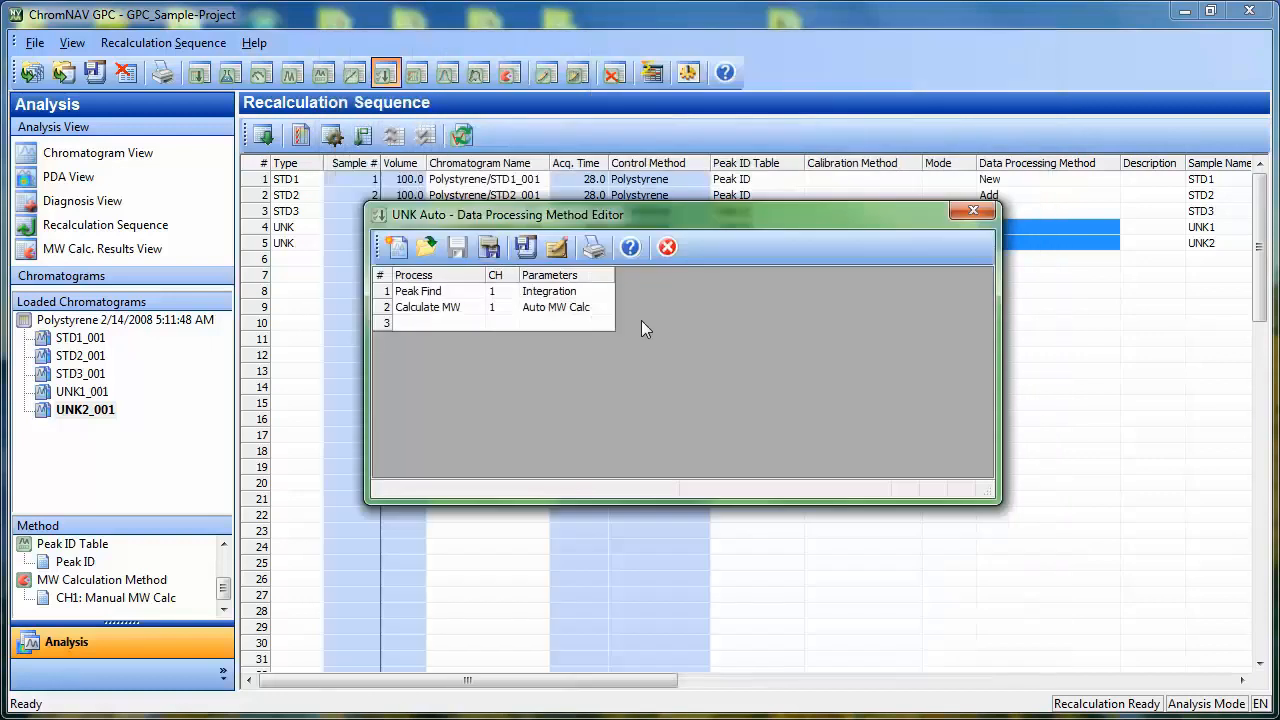
pyautogui.click(667, 247)
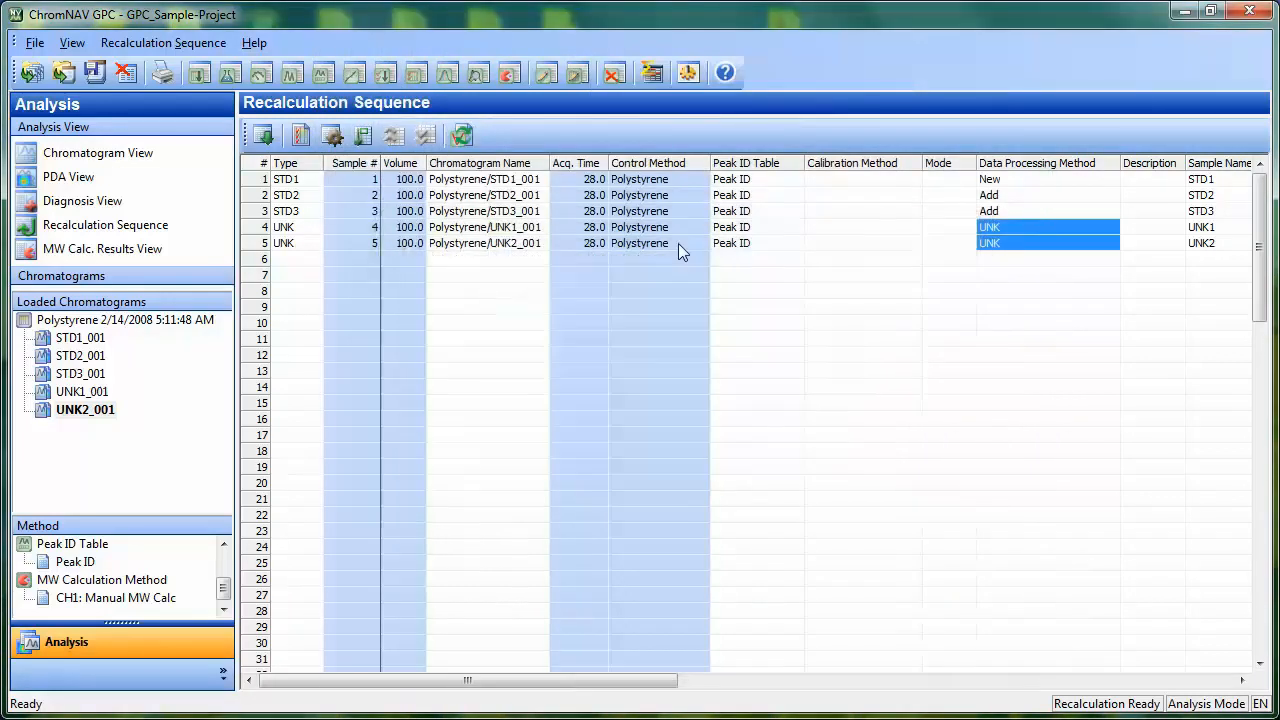
# Assign the New Auto data processing method to the STD1 row of the recalculation sequence
pyautogui.rightClick(1040, 188)
pyautogui.click(1136, 201)
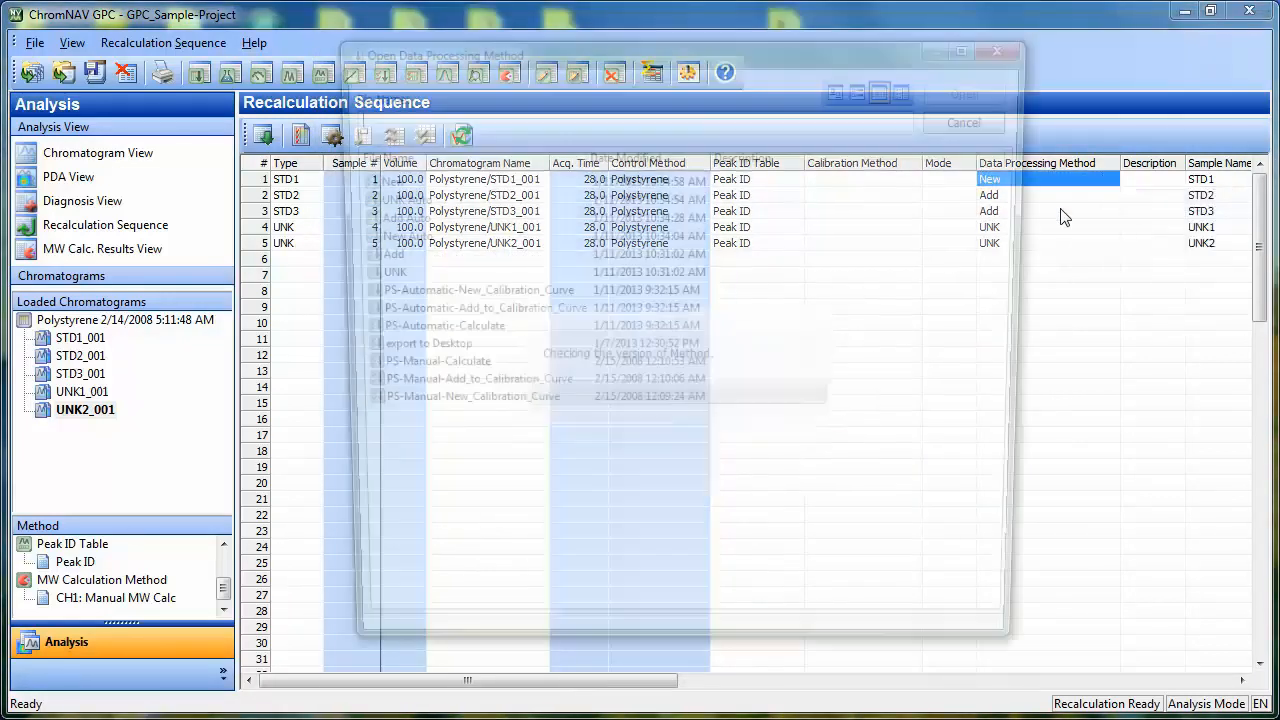
pyautogui.click(399, 242)
pyautogui.doubleClick(399, 242)
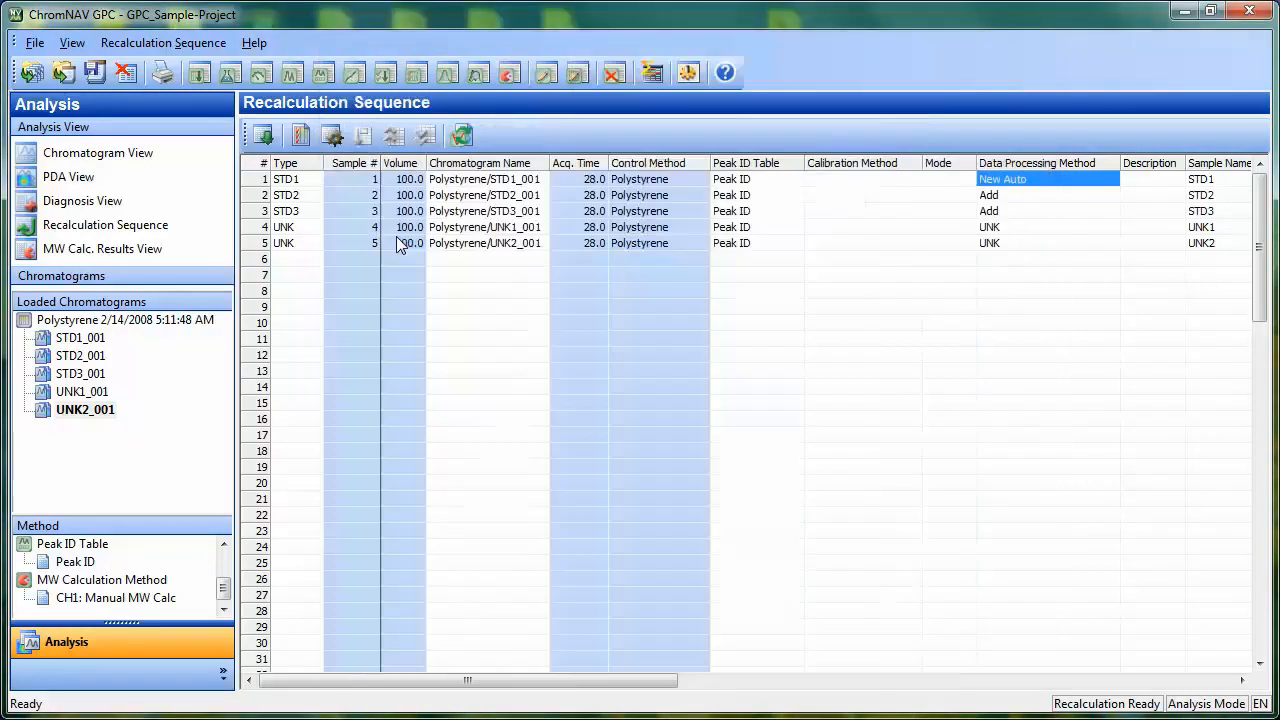
# Assign the Add Auto data processing method to the STD2 and STD3 rows of the recalculation sequence
pyautogui.click(1040, 211)
pyautogui.rightClick(1040, 212)
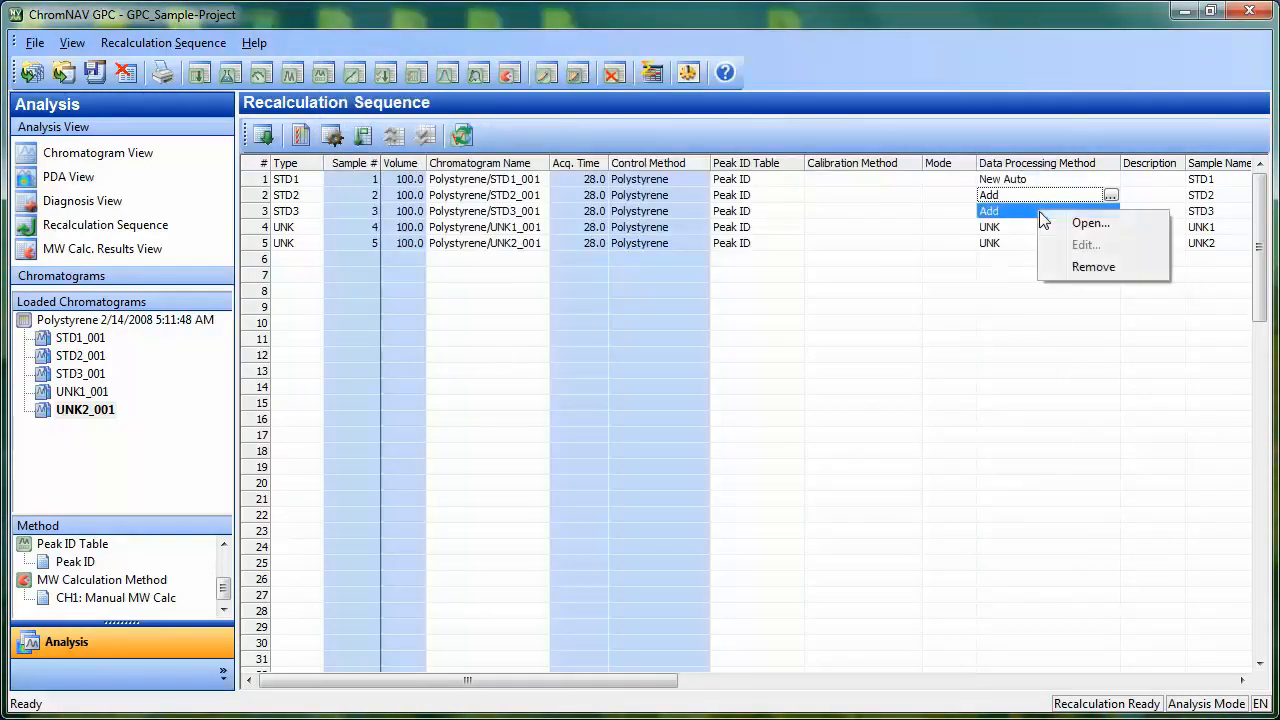
pyautogui.click(1065, 223)
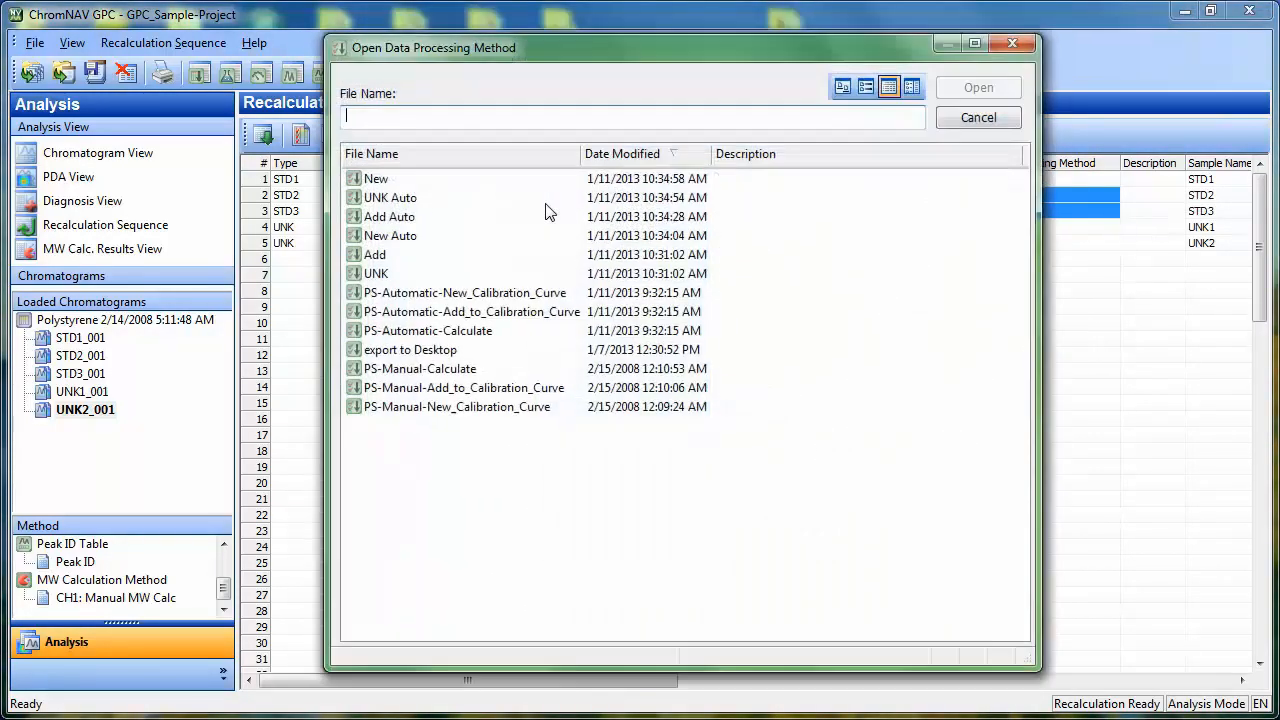
pyautogui.doubleClick(395, 218)
# Assign the UNK Auto data processing method to both UNK rows of the recalculation sequence
pyautogui.moveTo(1005, 233); pyautogui.dragTo(1005, 245)
pyautogui.rightClick(1005, 245)
pyautogui.click(1029, 260)
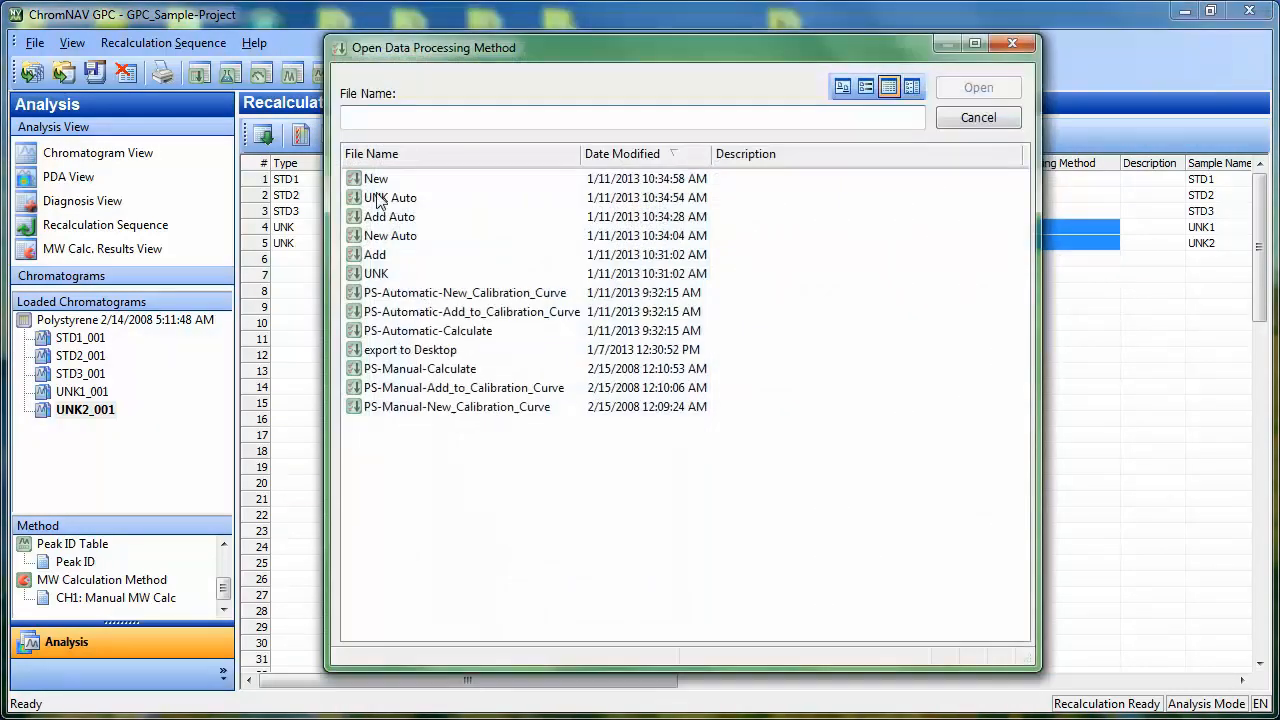
pyautogui.doubleClick(381, 199)
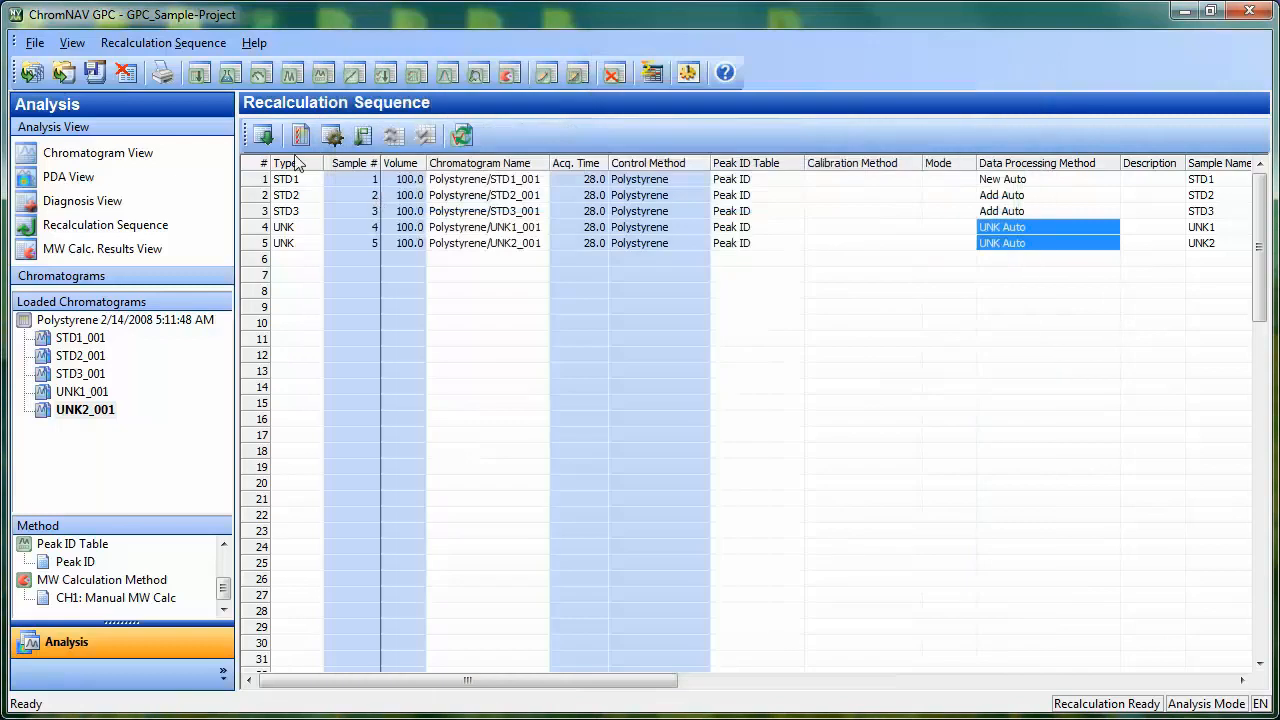
# Run the recalculation sequence and examine the MW calculation results of UNK2_001 and UNK1_001
pyautogui.click(265, 140)
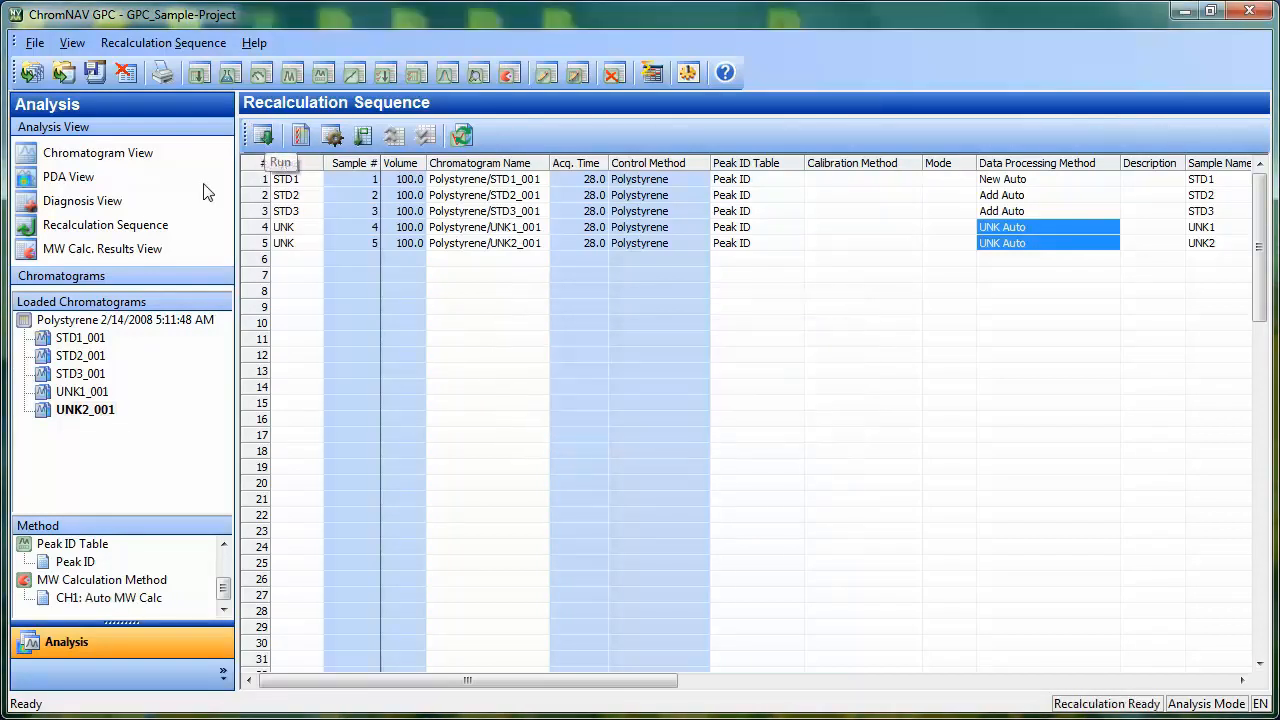
pyautogui.click(104, 249)
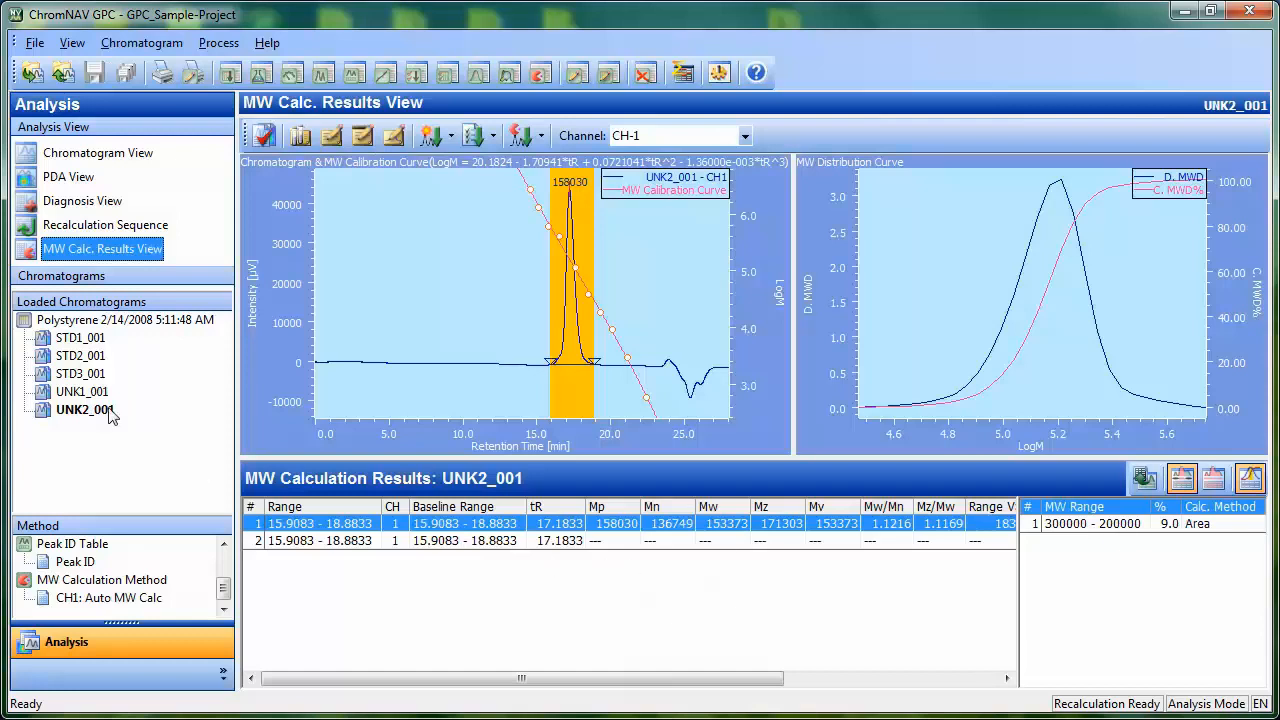
pyautogui.click(78, 394)
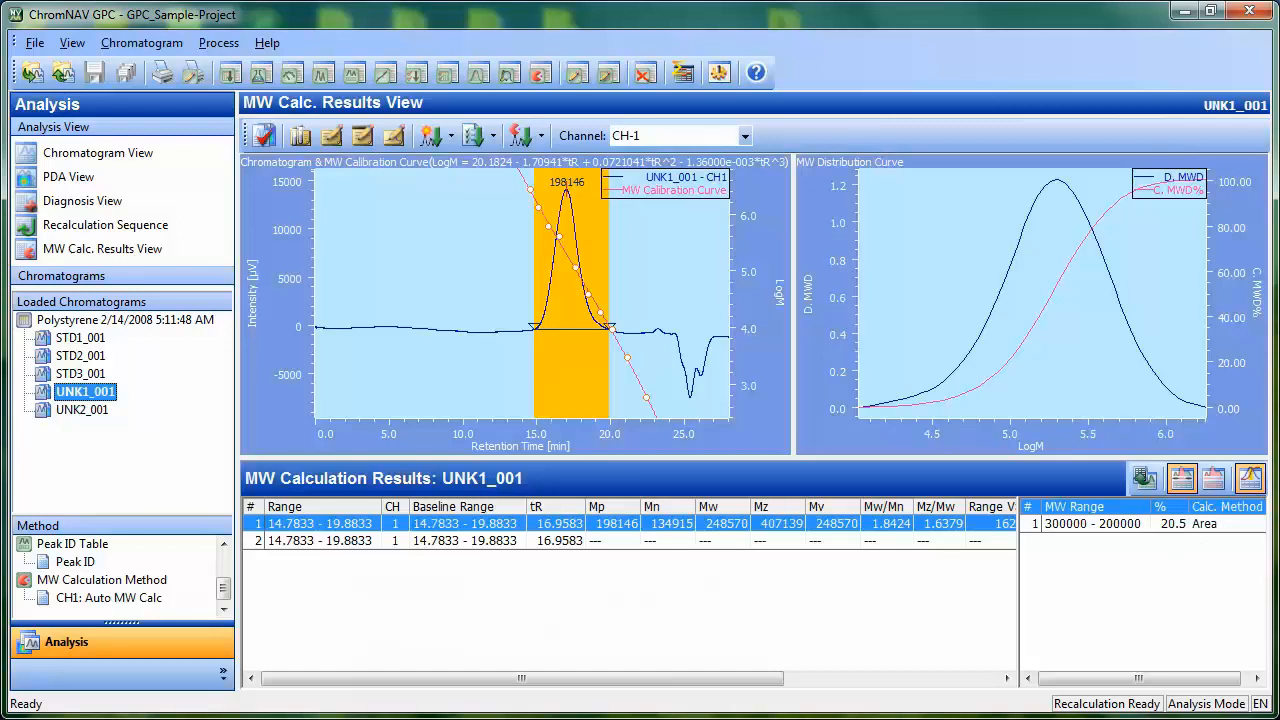
pyautogui.click(749, 404)
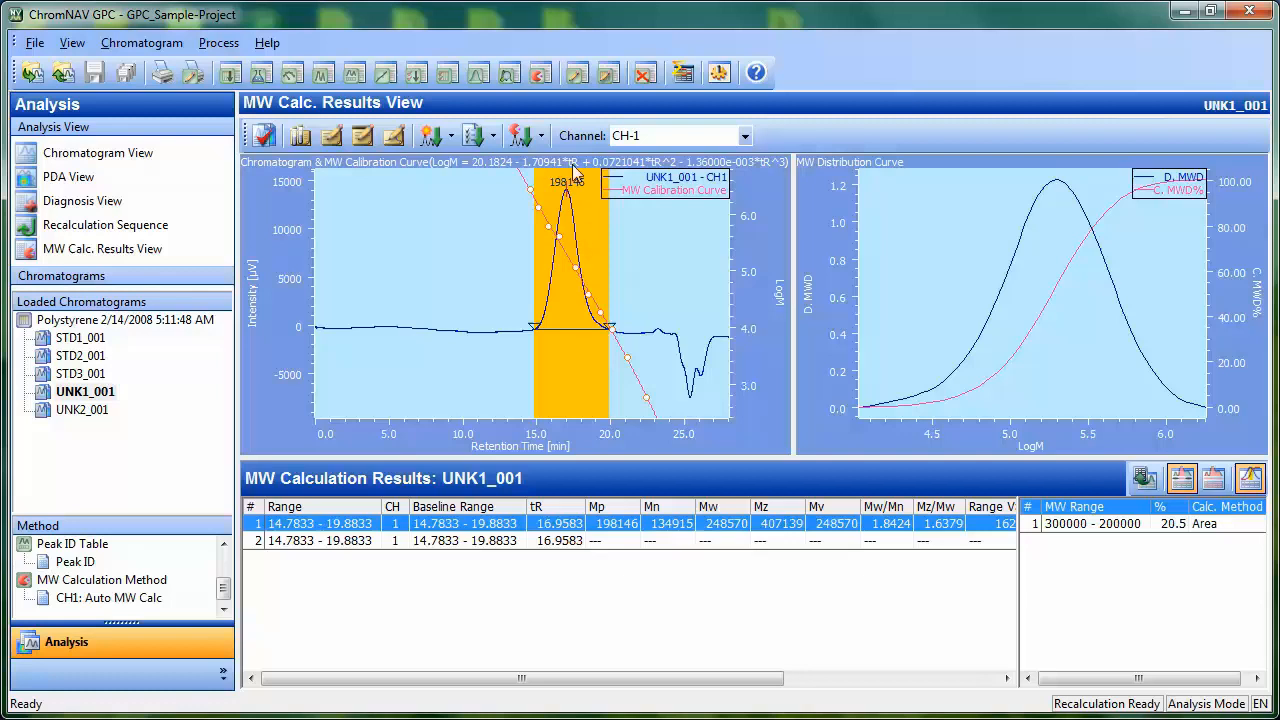
# Start a new report style, insert an MW Calibration Curve on the page and widen it to about 150 mm
pyautogui.click(578, 73)
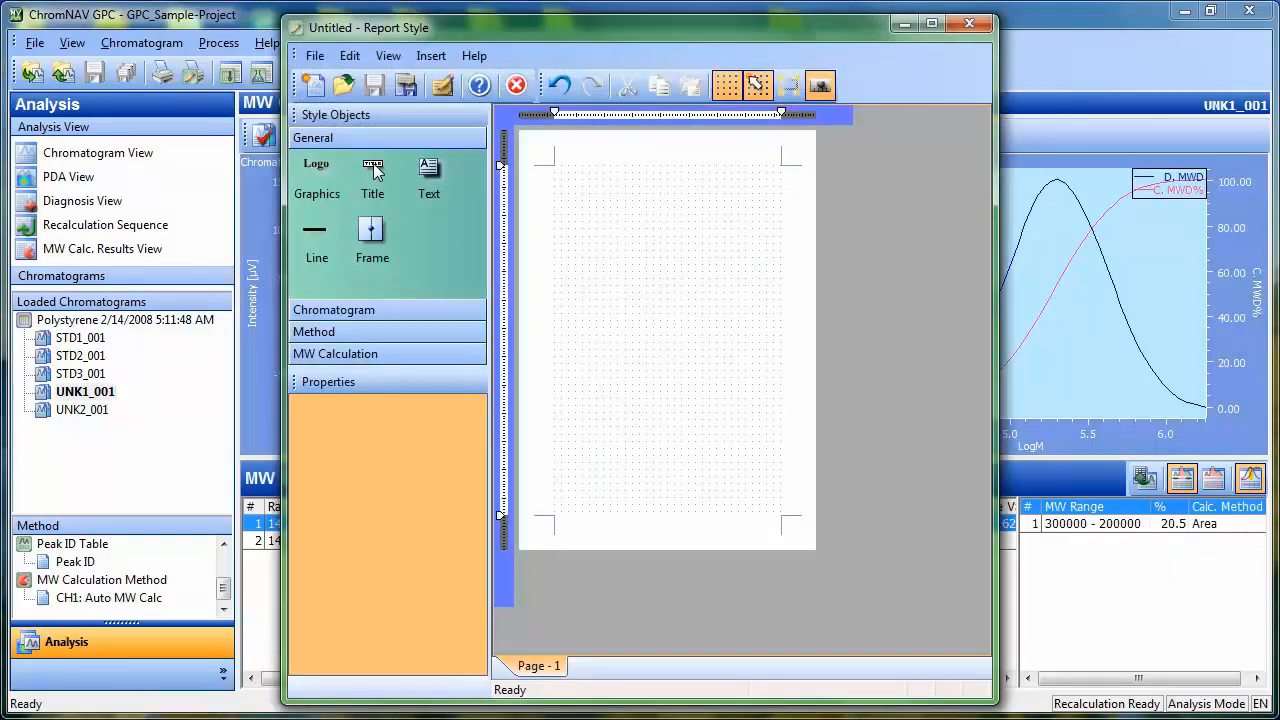
pyautogui.click(414, 312)
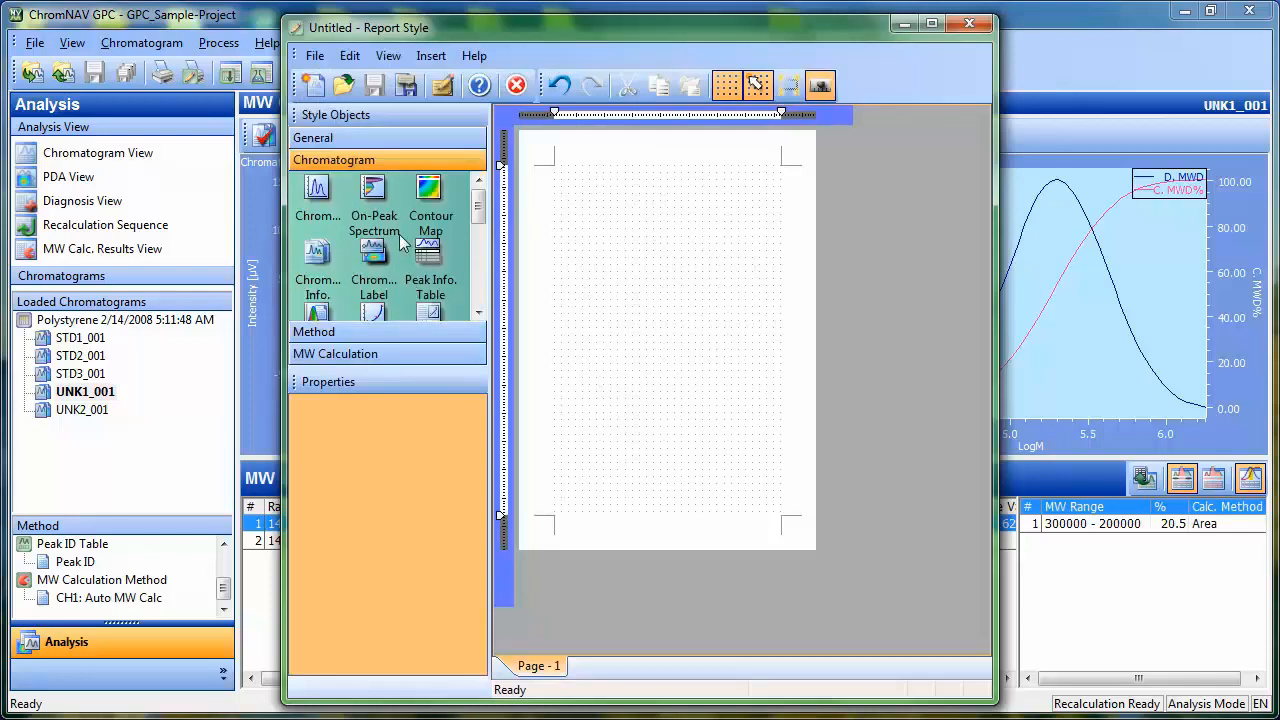
pyautogui.click(386, 331)
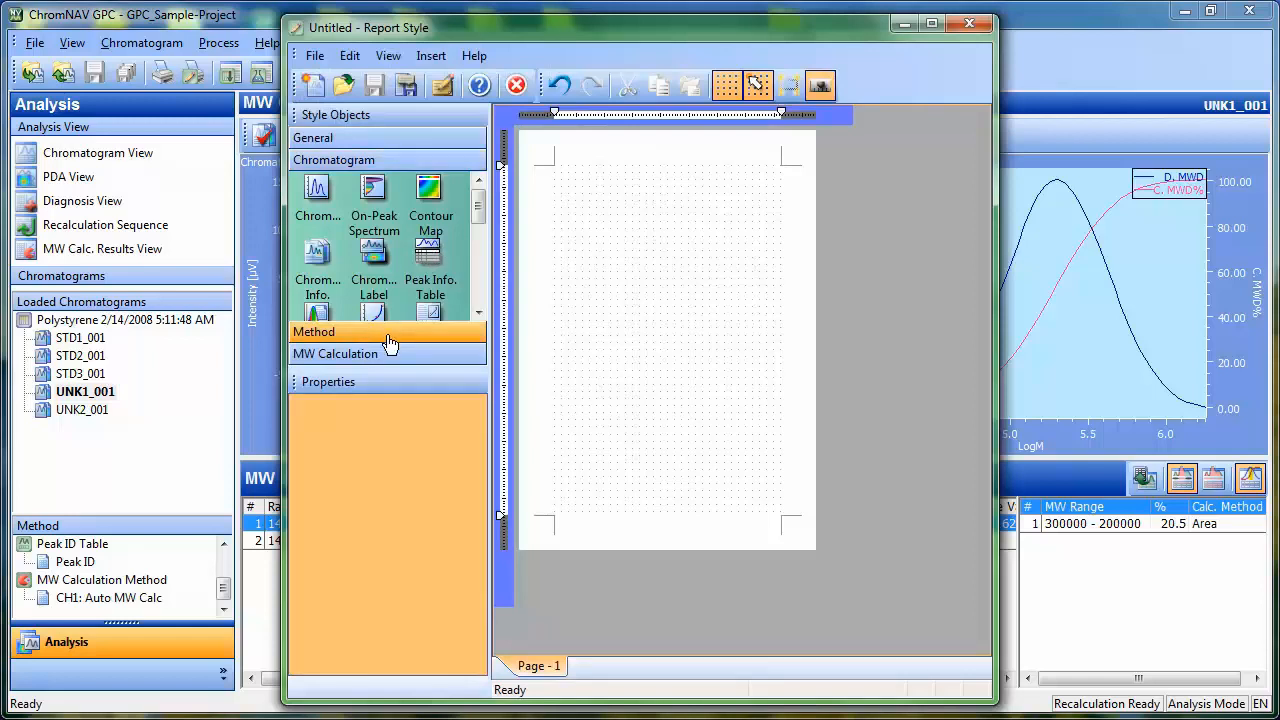
pyautogui.click(389, 336)
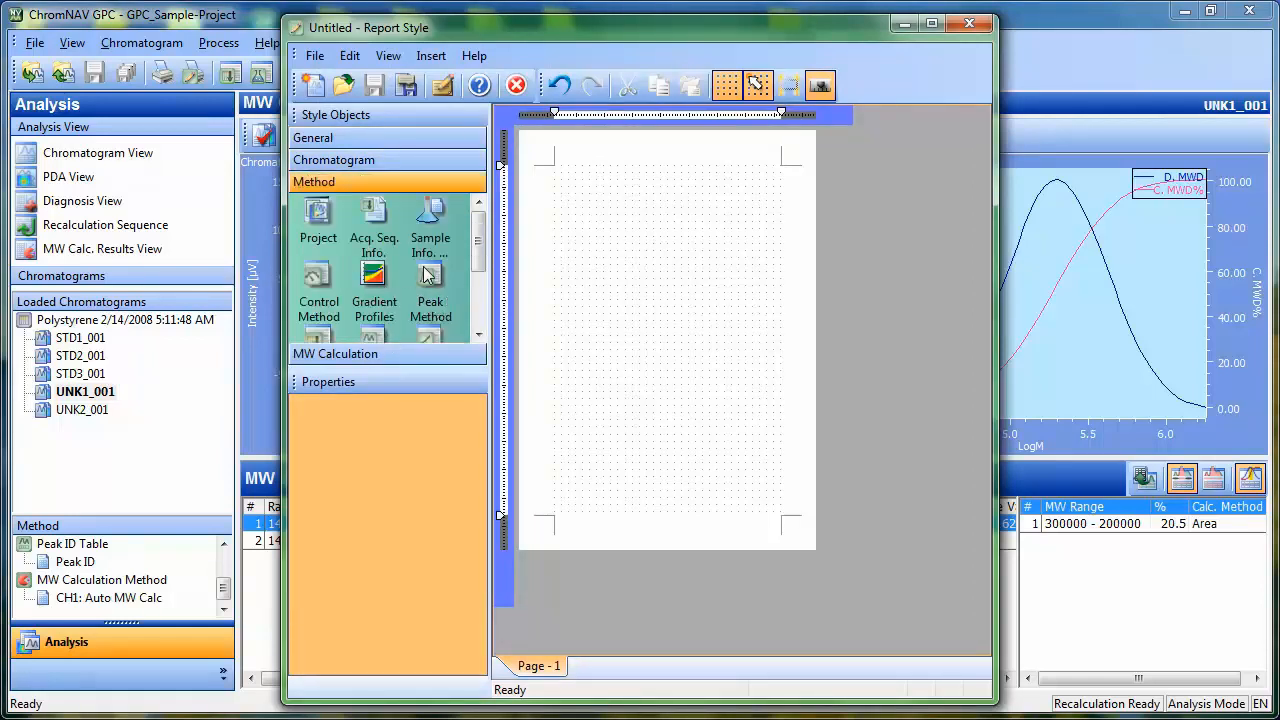
pyautogui.scroll(-1, 479, 250)
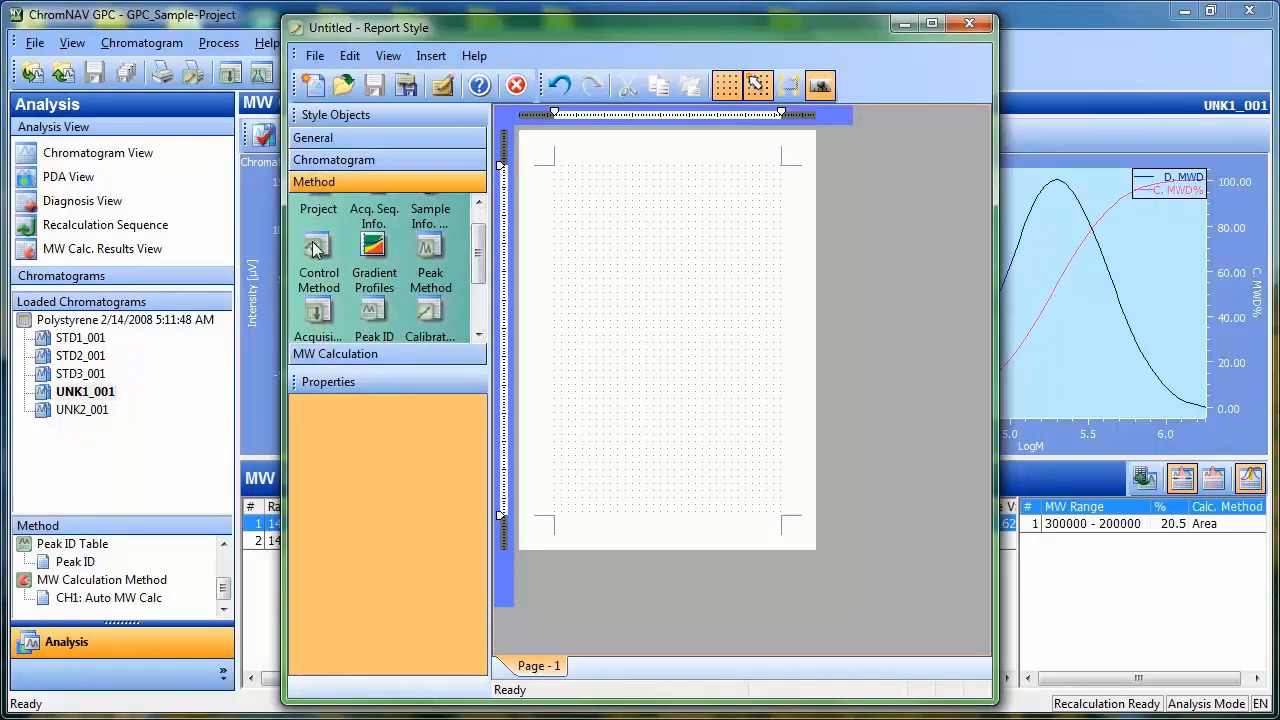
pyautogui.click(360, 358)
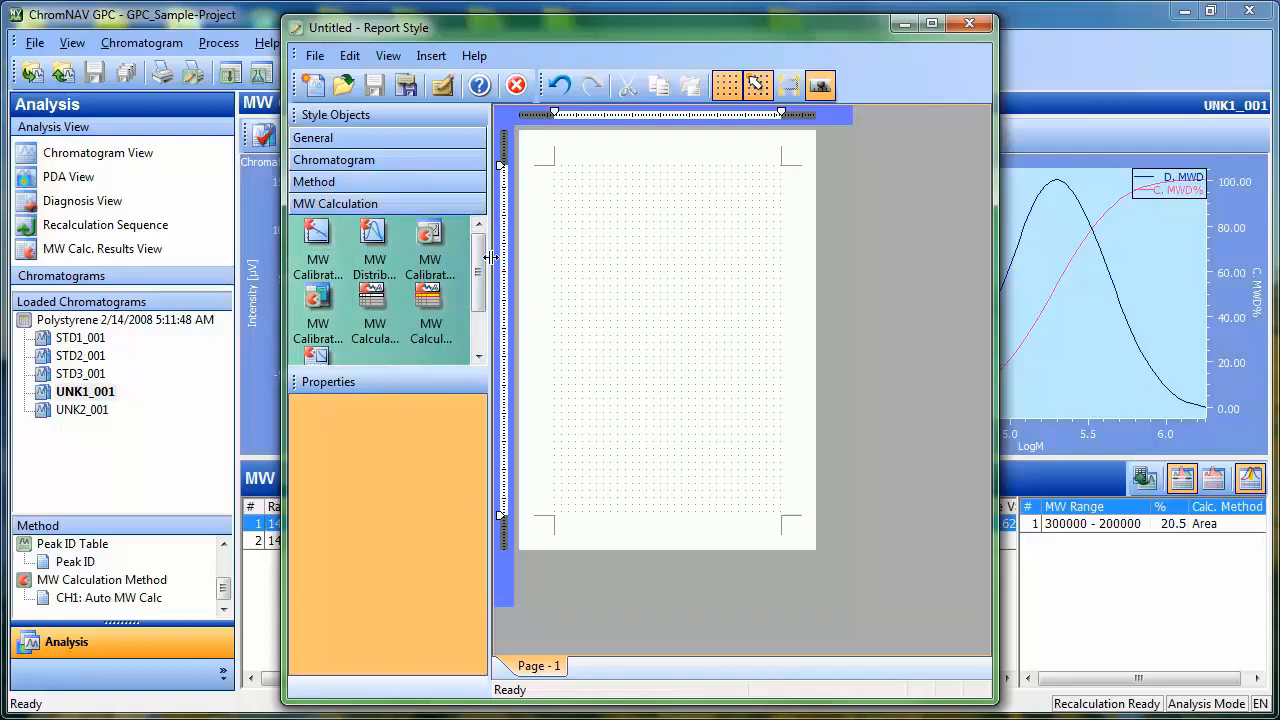
pyautogui.doubleClick(317, 236)
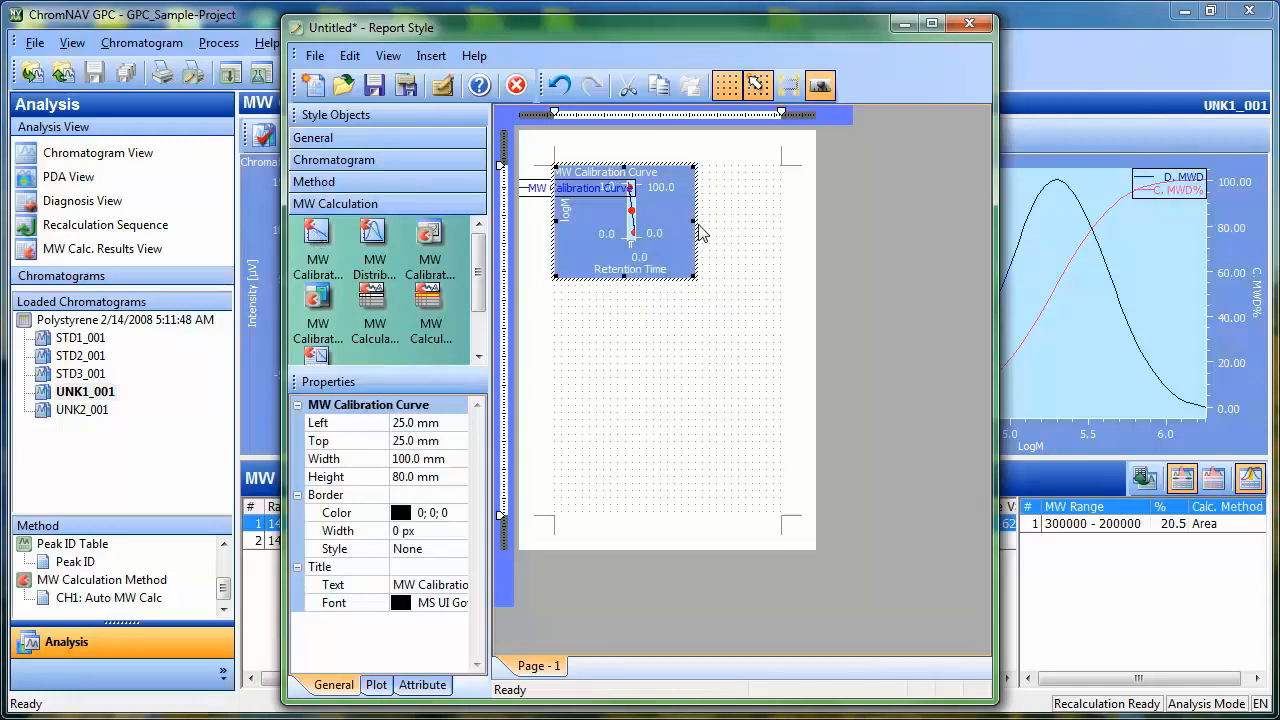
pyautogui.moveTo(695, 223); pyautogui.dragTo(764, 217)
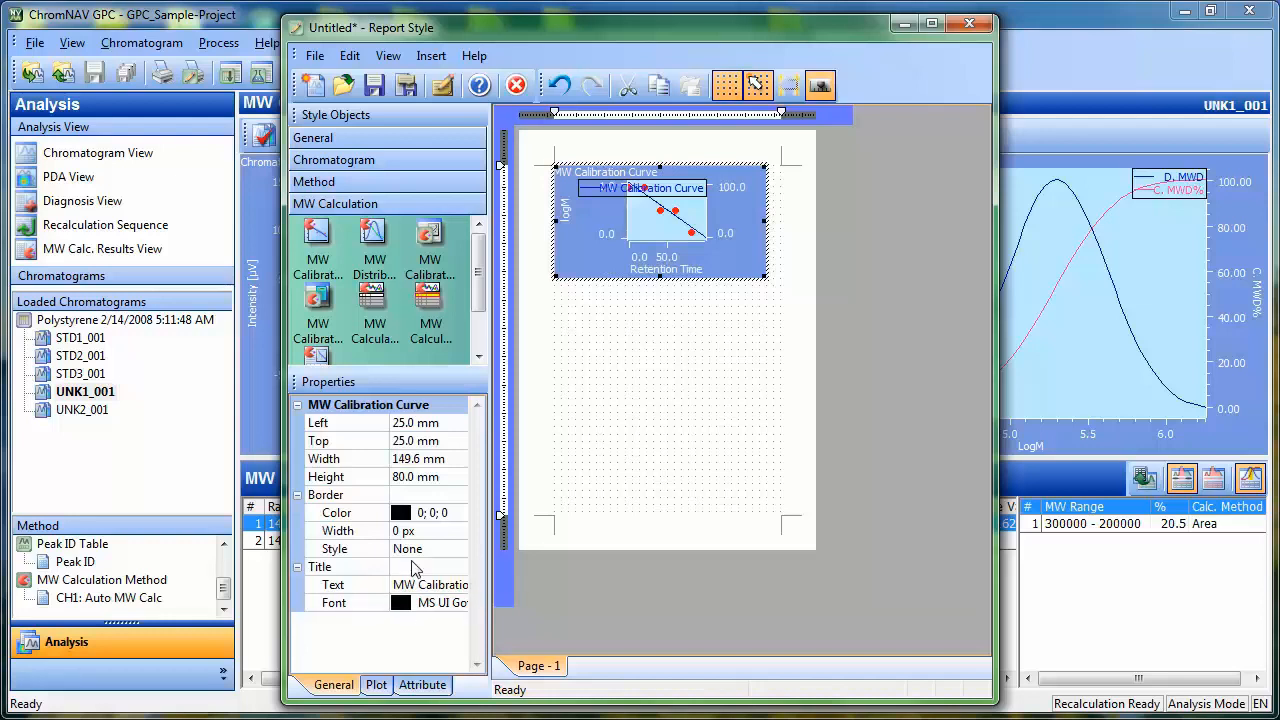
# Review the calibration curve's plot and attribute properties, and insert an MW Calculation Results table below the curve
pyautogui.click(376, 684)
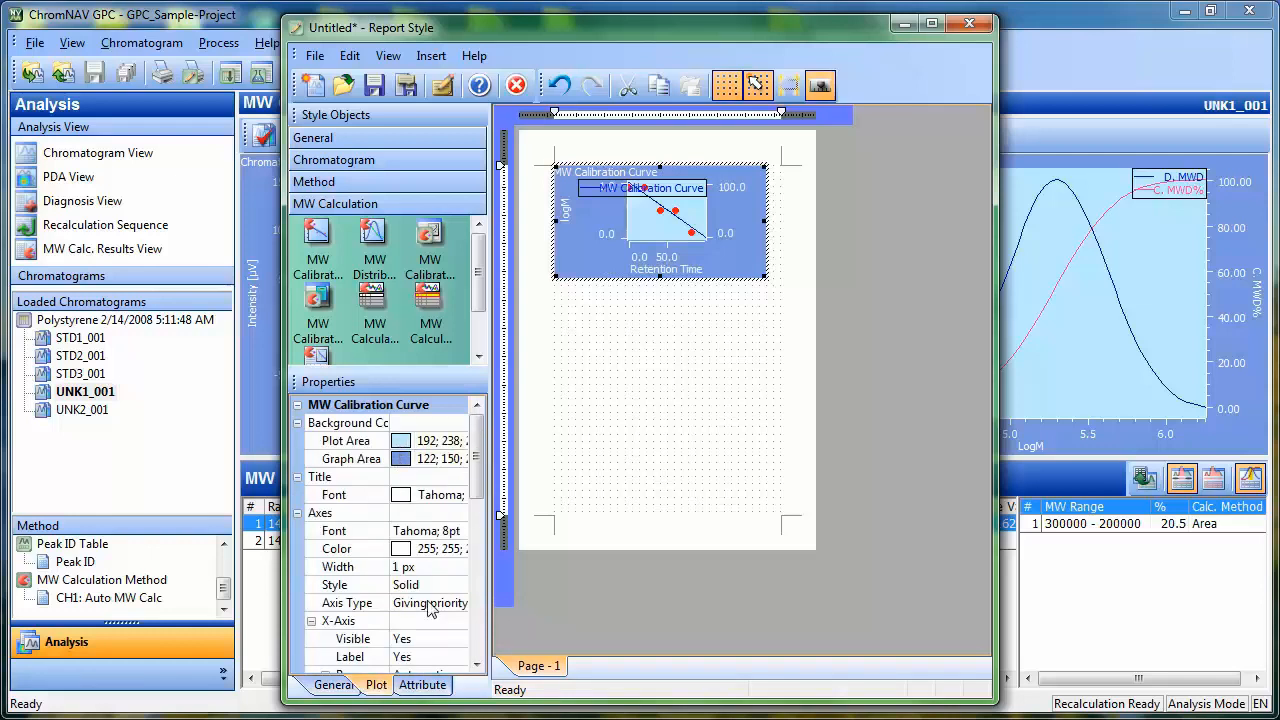
pyautogui.click(434, 686)
pyautogui.moveTo(480, 566); pyautogui.dragTo(481, 612)
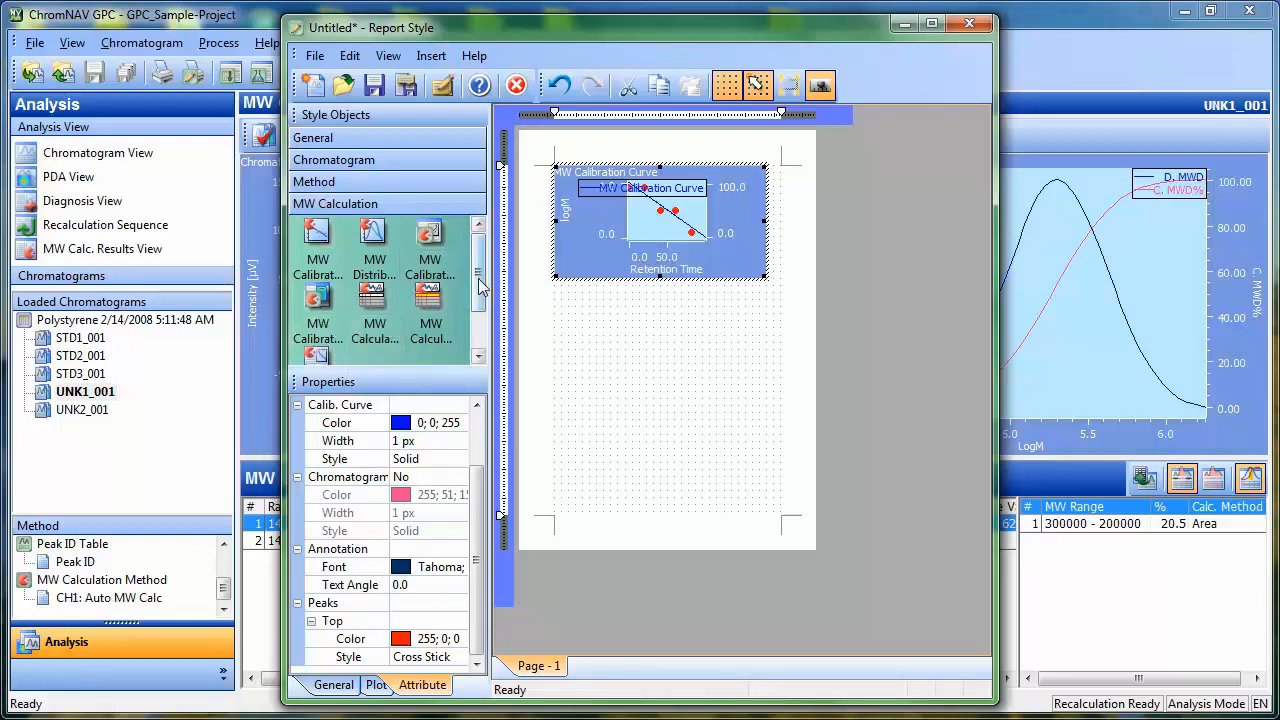
pyautogui.scroll(-1, 480, 285)
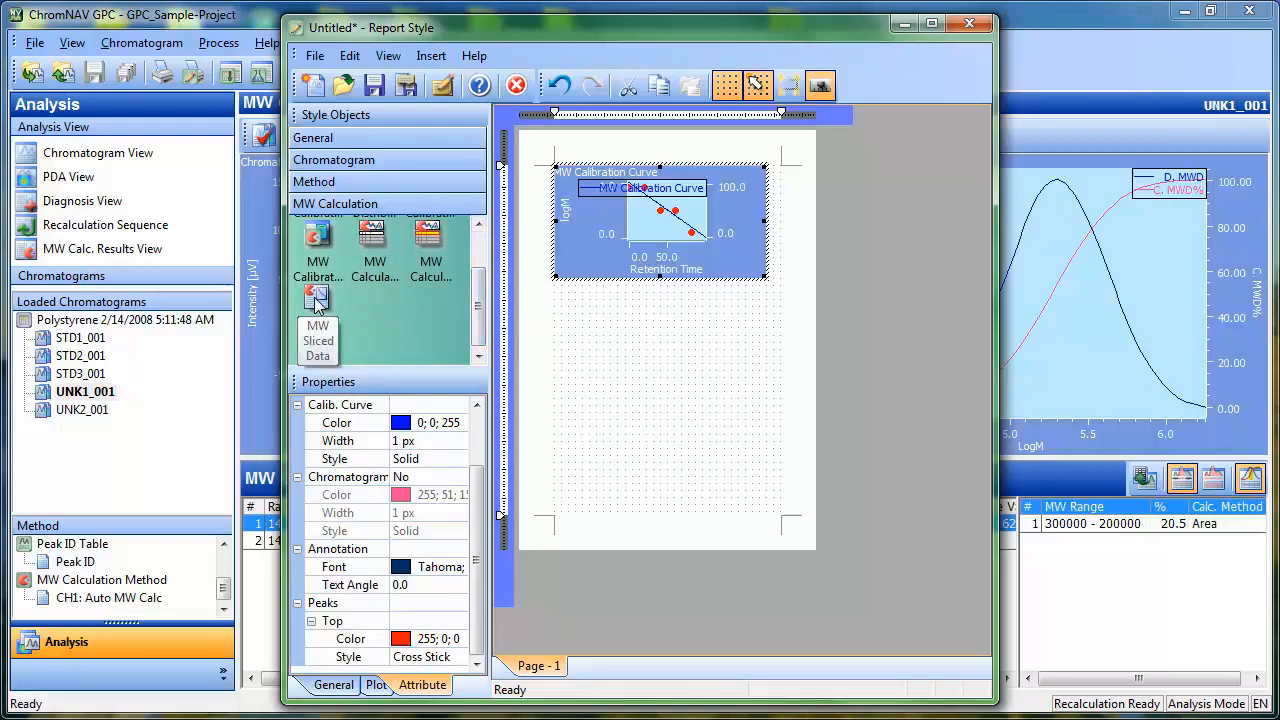
pyautogui.doubleClick(437, 238)
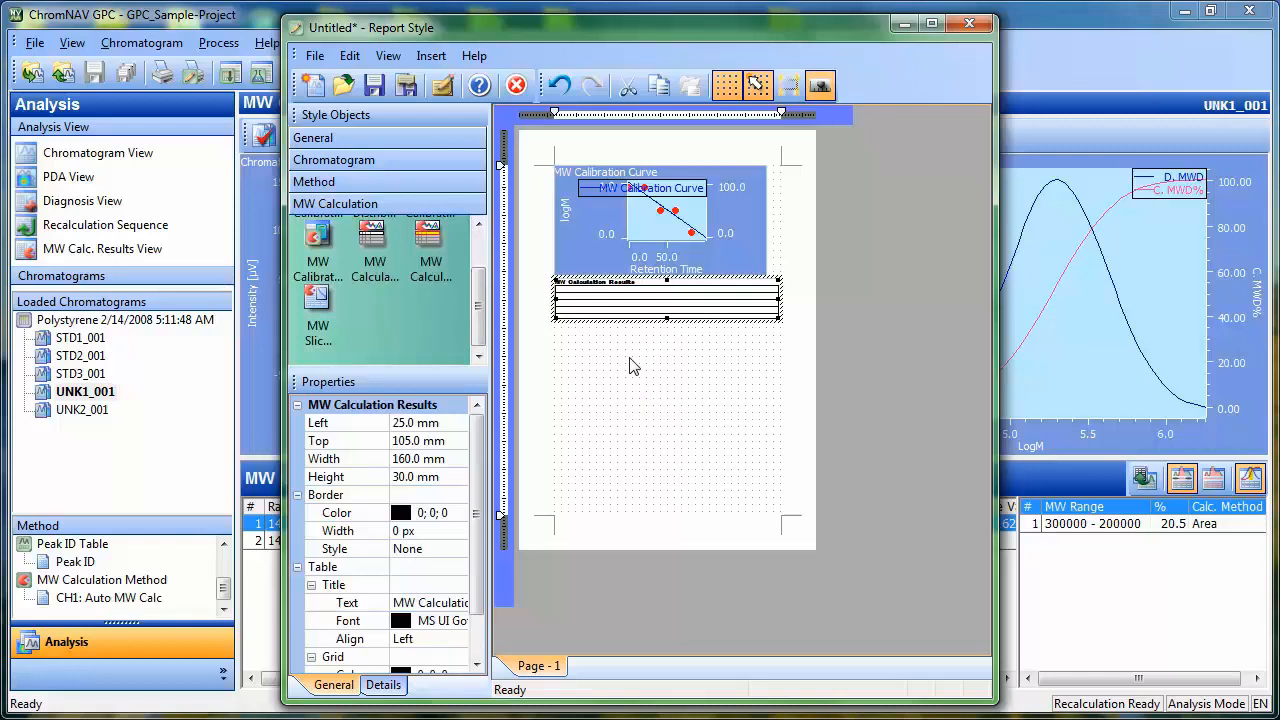
# Save the report style as MW Calc Report and close the report style editor
pyautogui.click(406, 87)
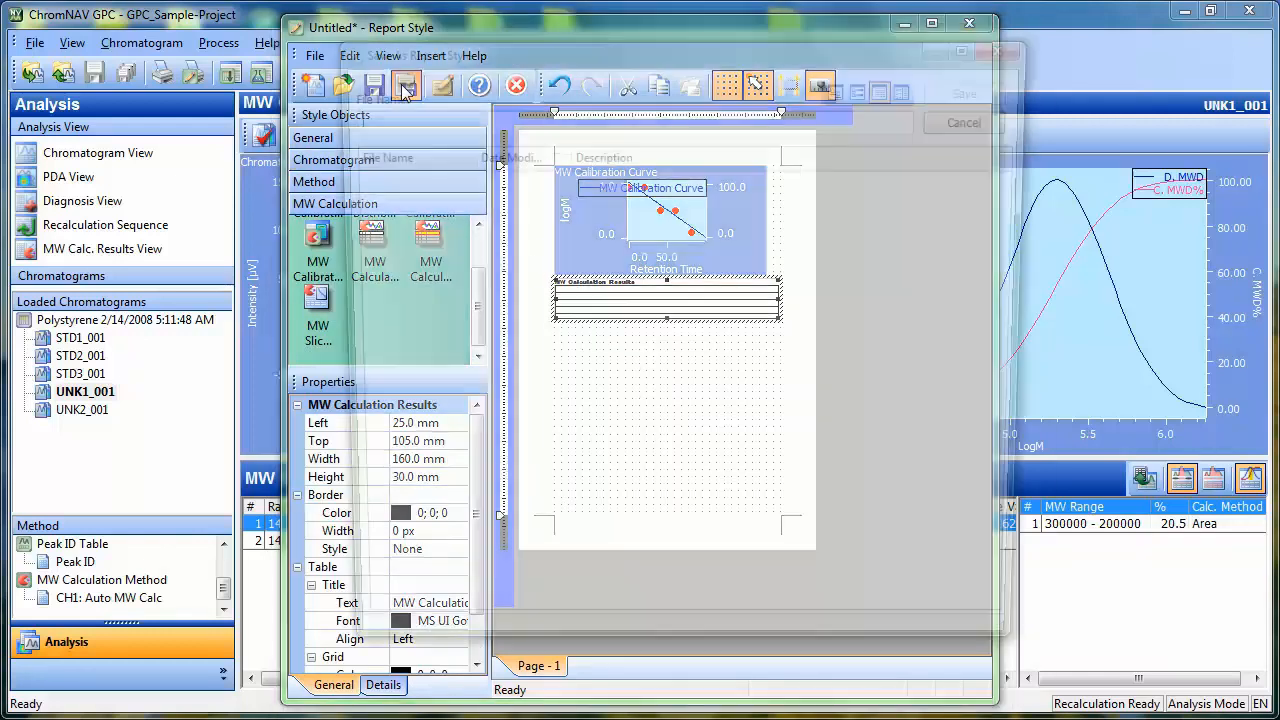
pyautogui.write('MW ')
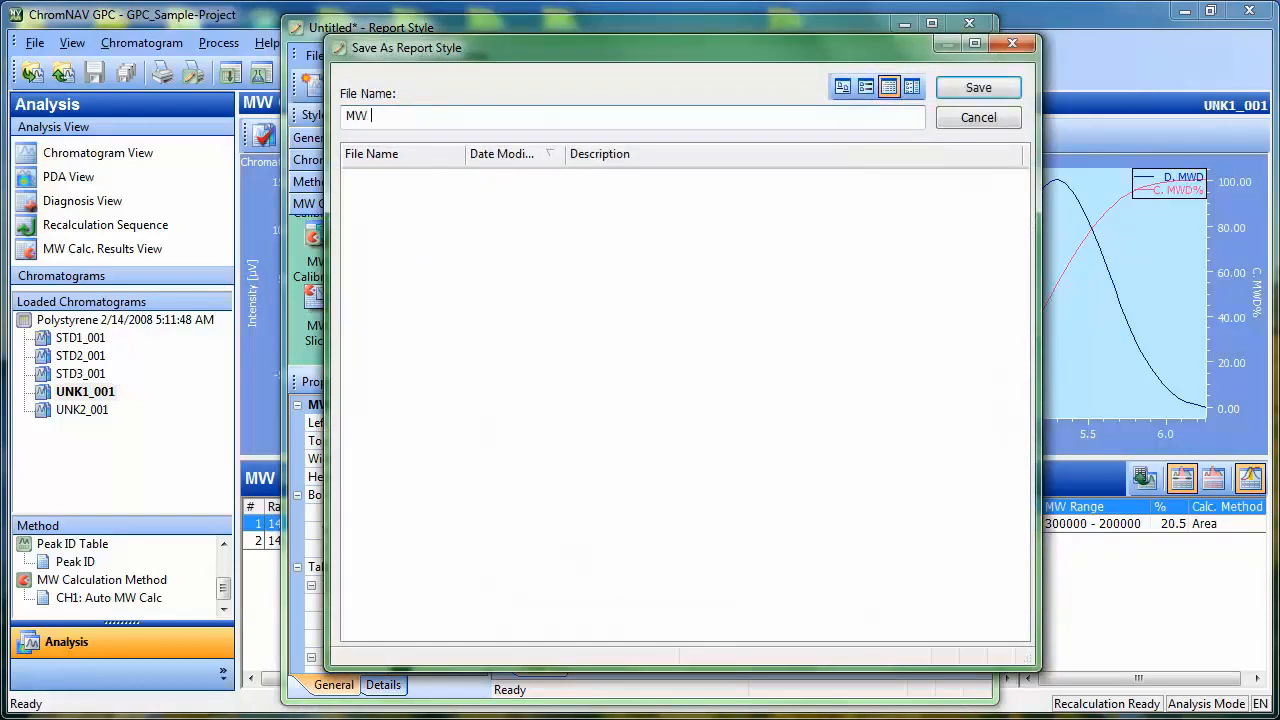
pyautogui.write('Calc Report')
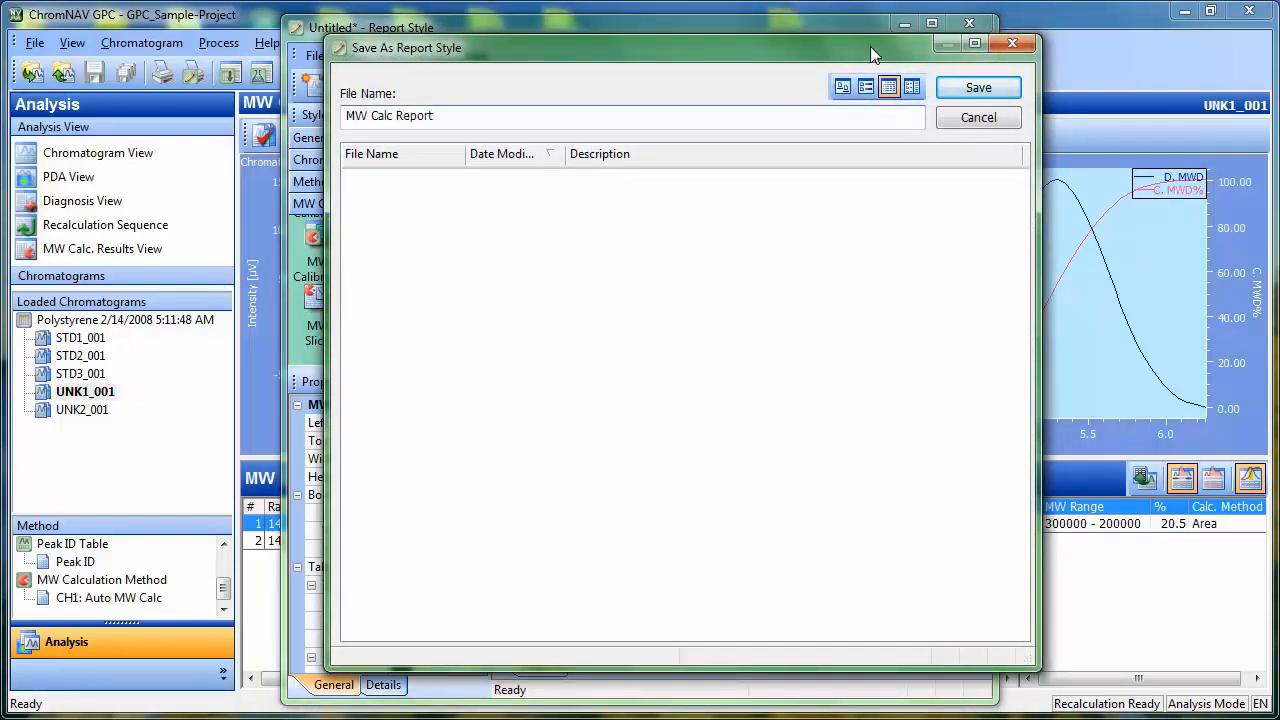
pyautogui.click(980, 88)
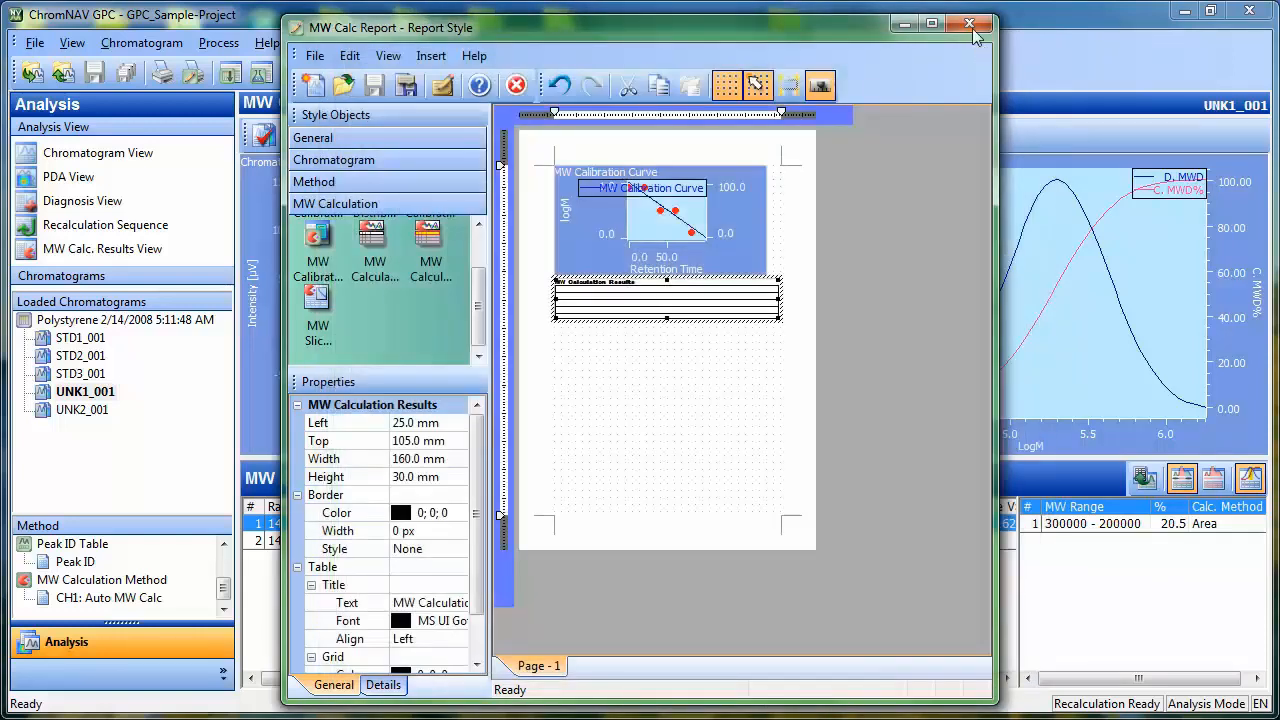
pyautogui.click(969, 23)
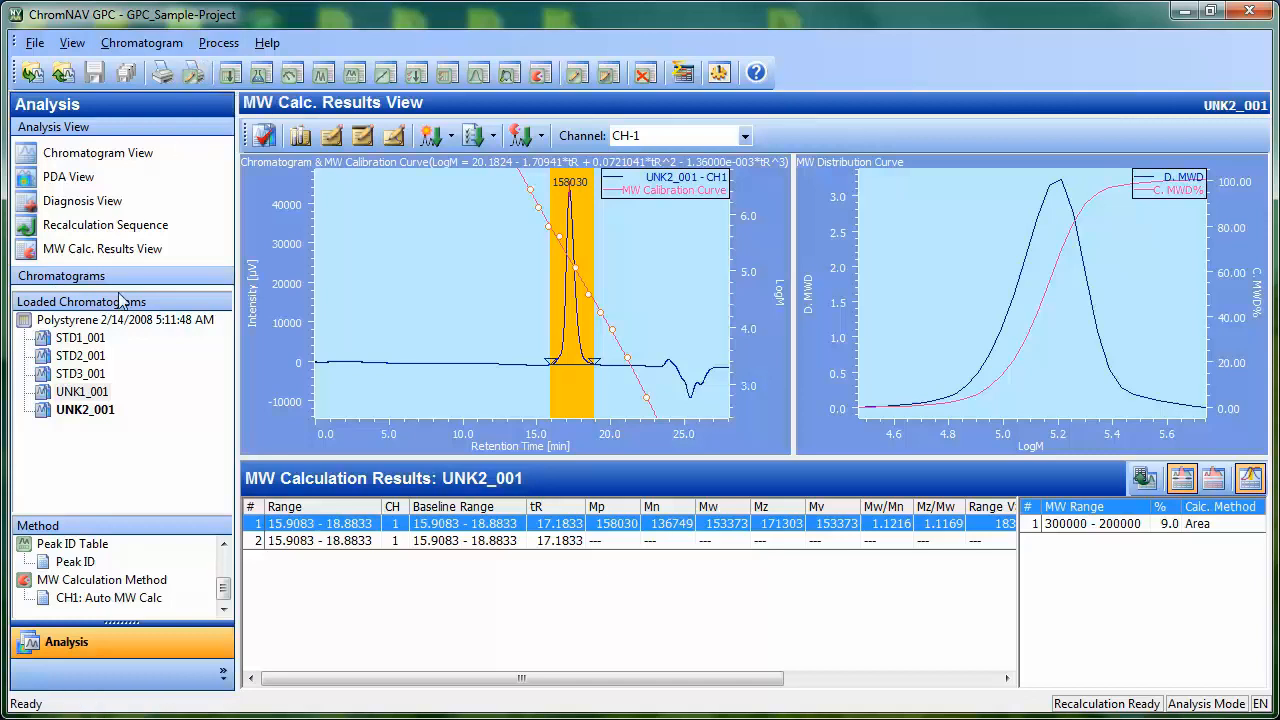
# Display UNK1_001 and look at the report styles available for its printout, leaving without printing
pyautogui.click(89, 393)
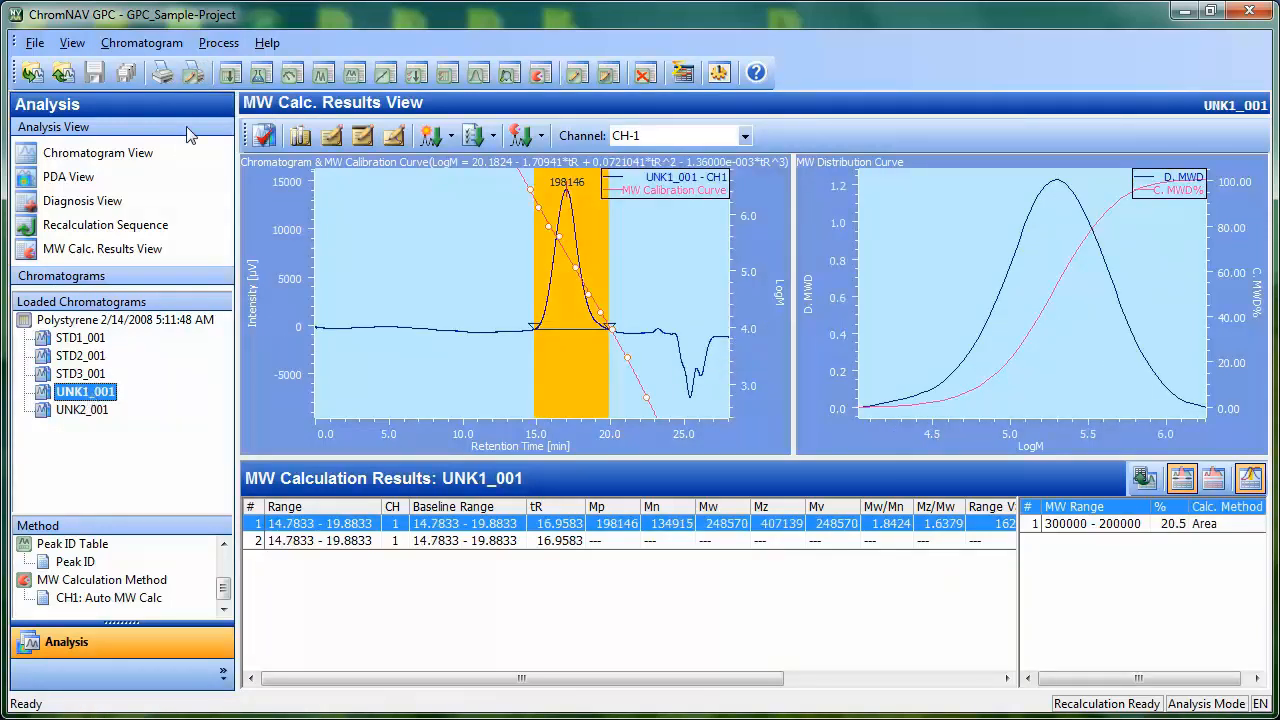
pyautogui.click(190, 76)
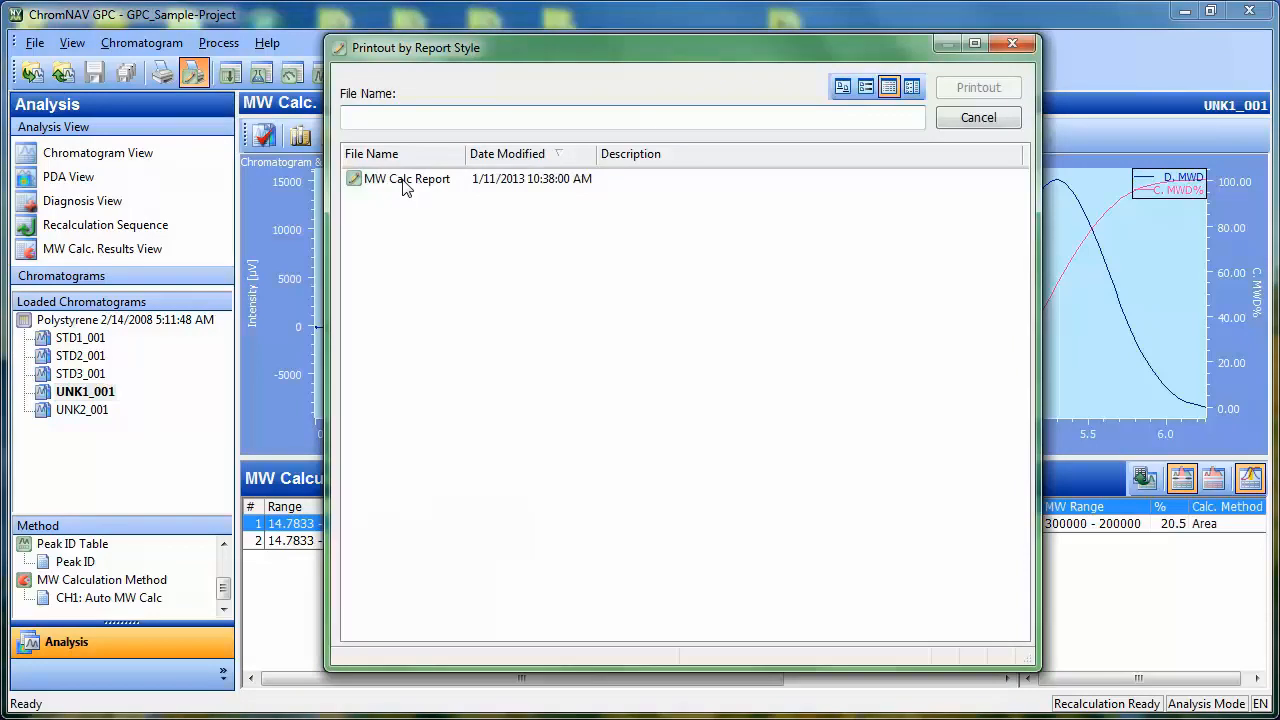
pyautogui.click(957, 127)
pyautogui.click(34, 43)
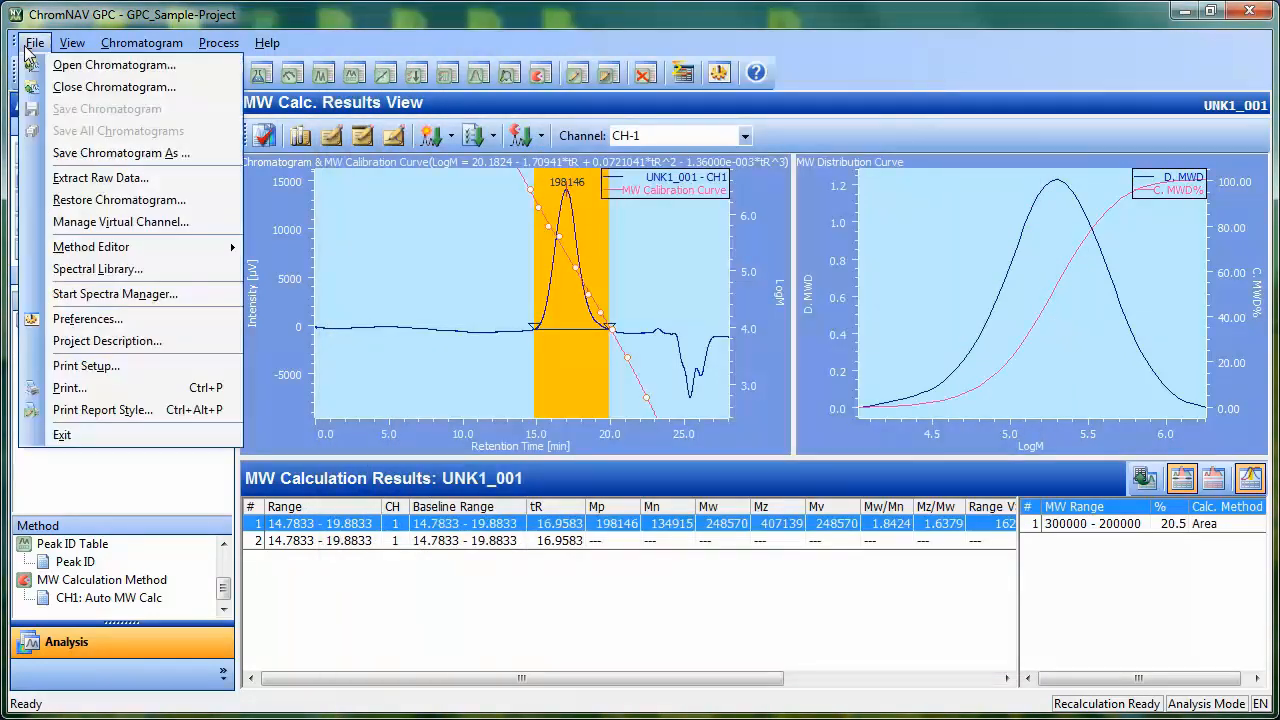
pyautogui.click(96, 410)
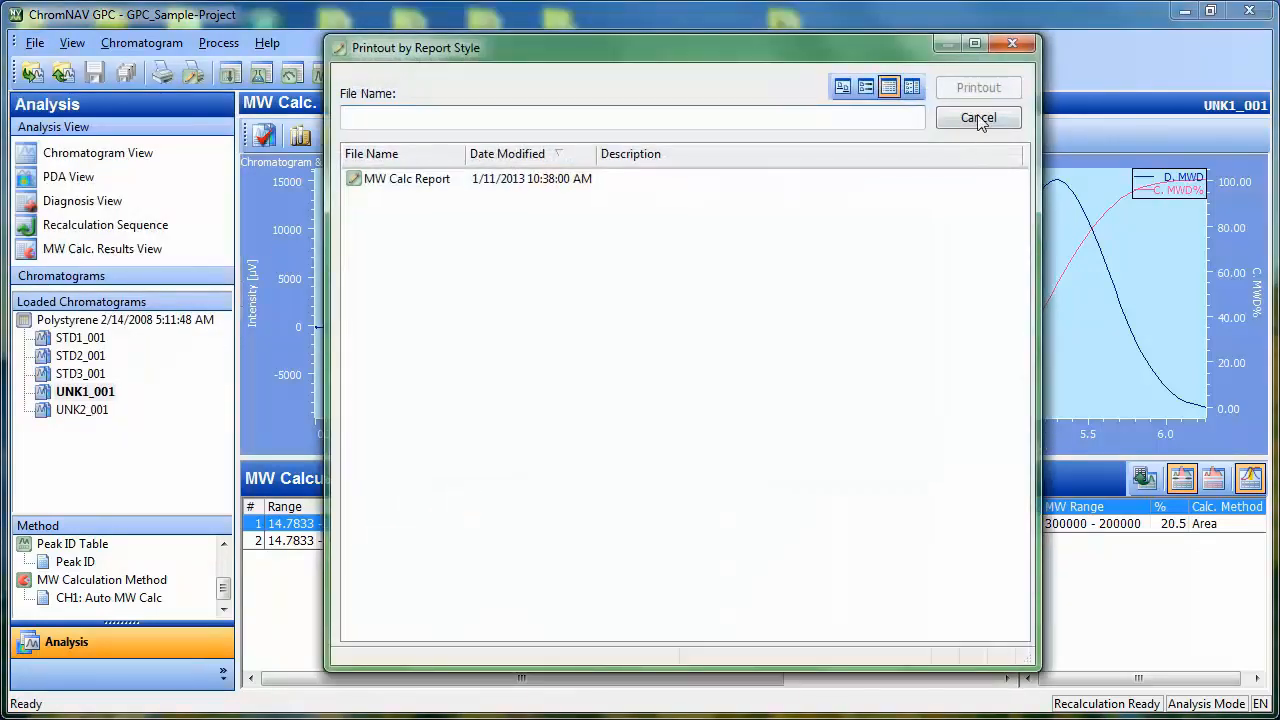
pyautogui.click(978, 119)
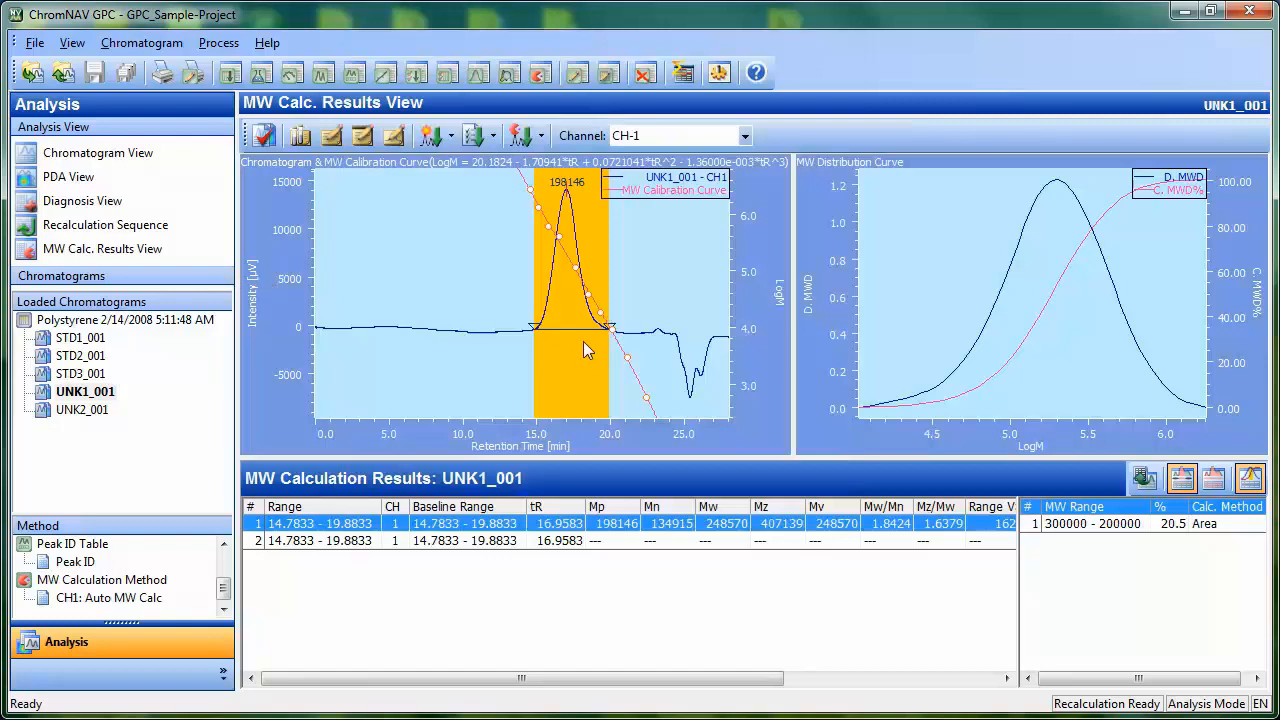
# Start a new acquisition sequence below the recalculation sequence and number samples in its first five rows from 1, incrementing by 1
pyautogui.click(138, 233)
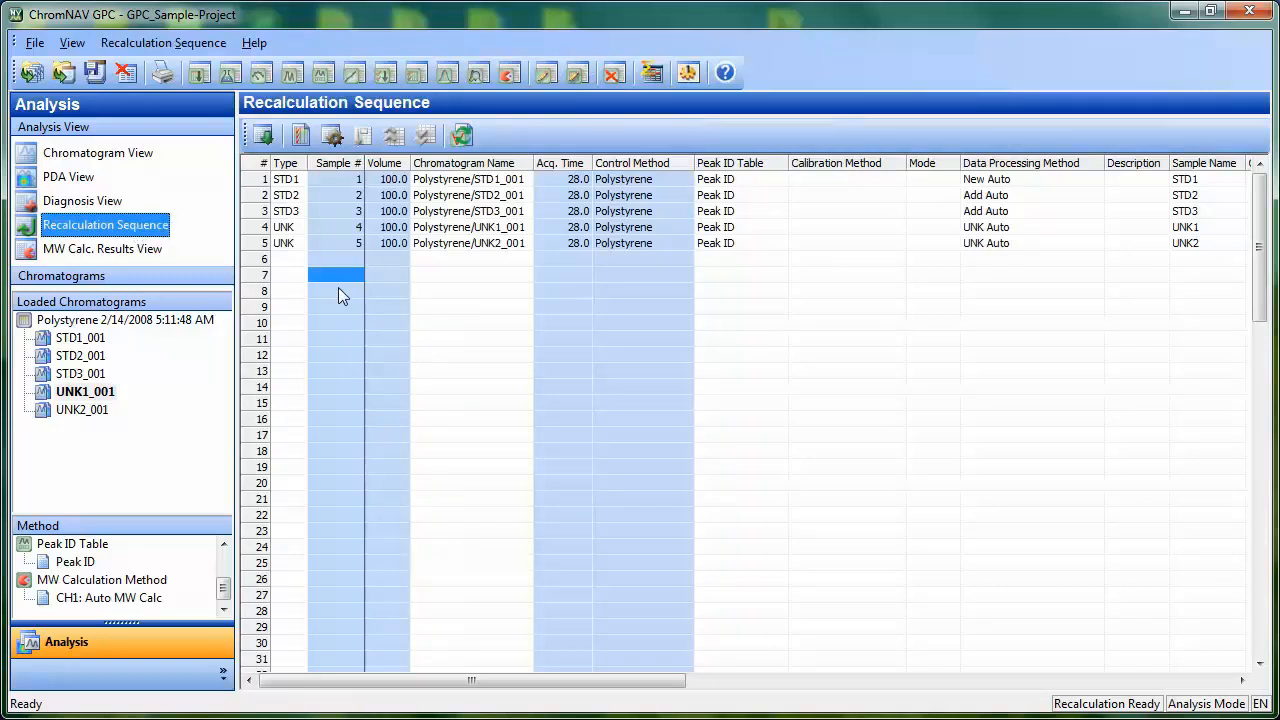
pyautogui.click(201, 80)
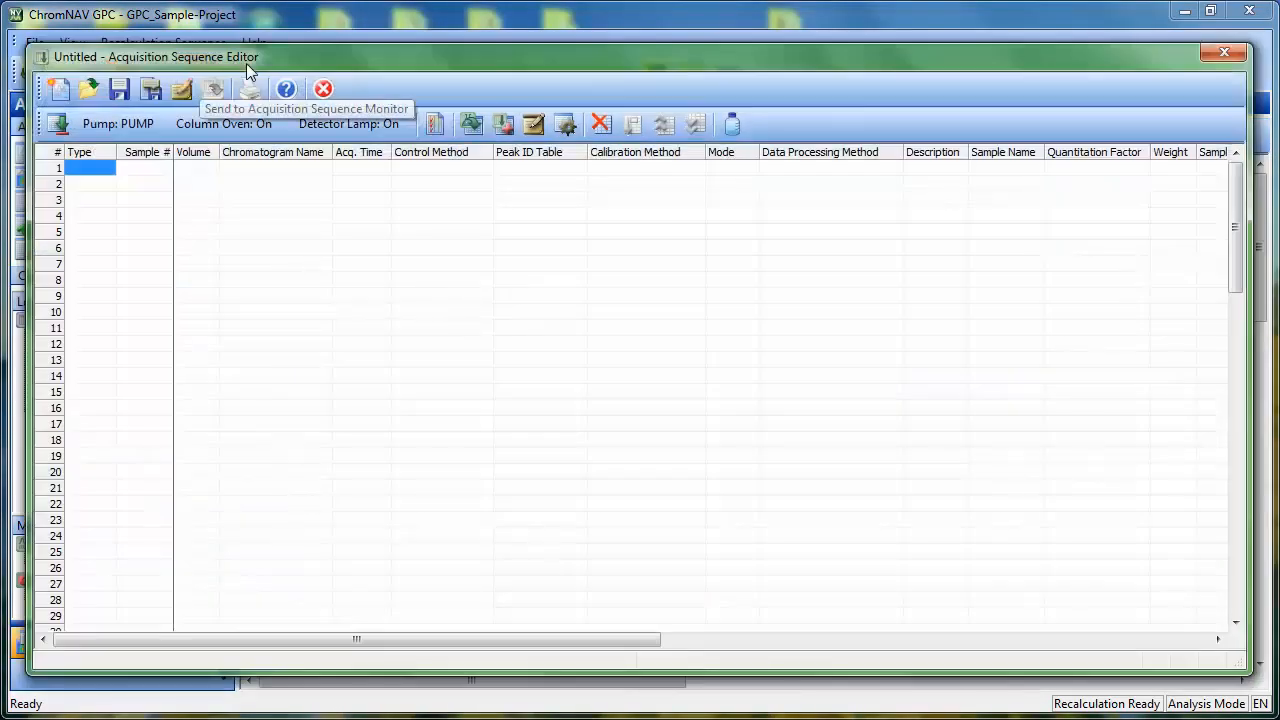
pyautogui.moveTo(285, 58); pyautogui.dragTo(297, 306)
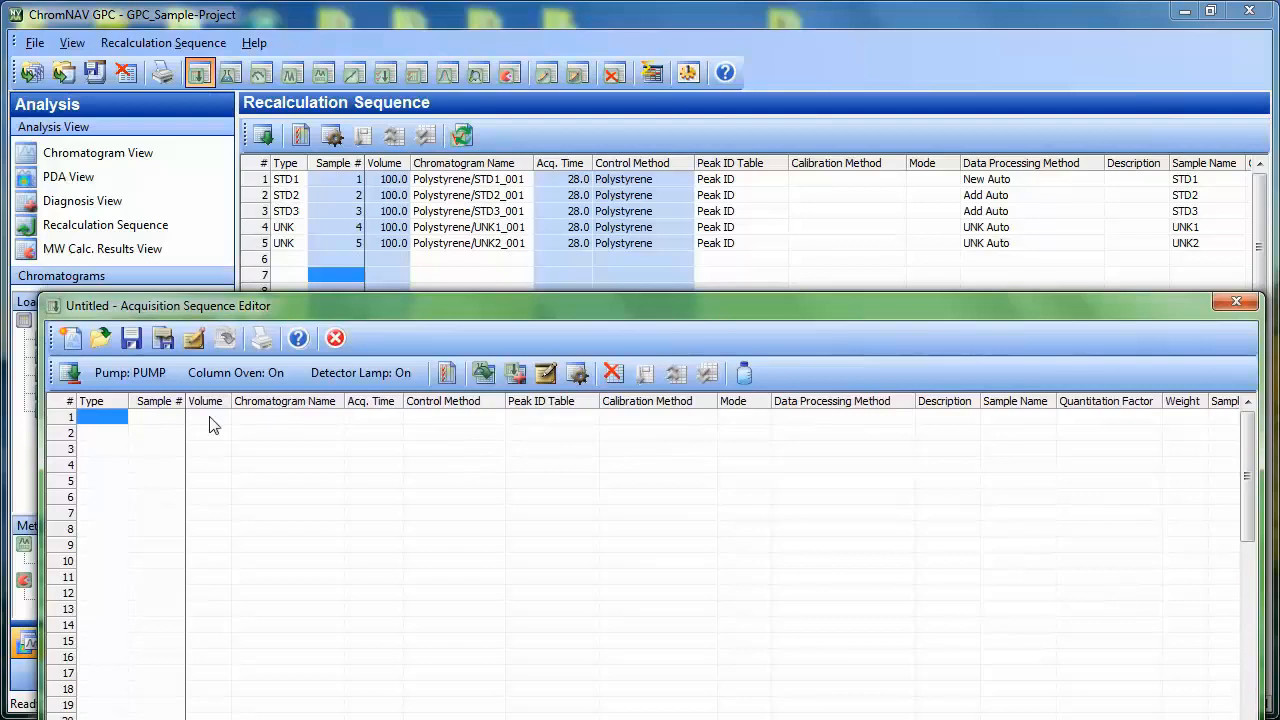
pyautogui.moveTo(170, 424); pyautogui.dragTo(170, 494)
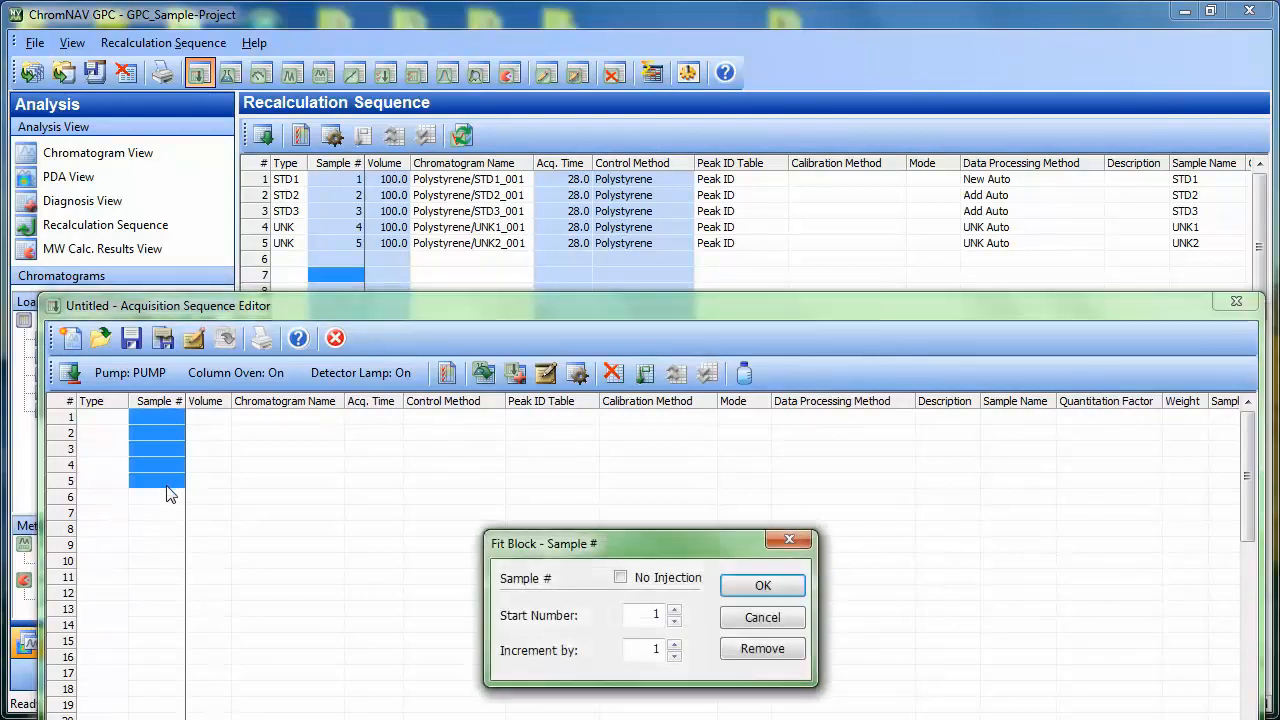
pyautogui.click(762, 586)
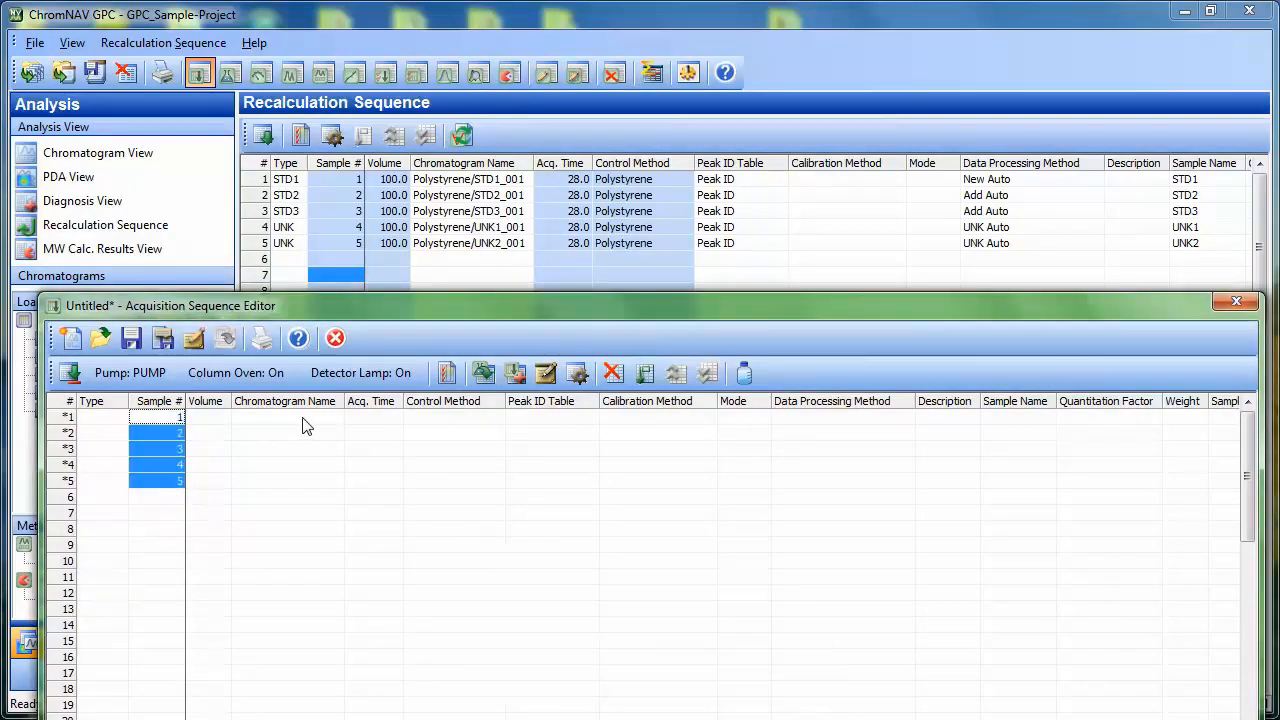
# Set the volume to 100.0 for the five acquisition rows and name their chromatograms STD1, STD2, STD3, UNK1 and UNK2
pyautogui.moveTo(208, 418); pyautogui.dragTo(213, 485)
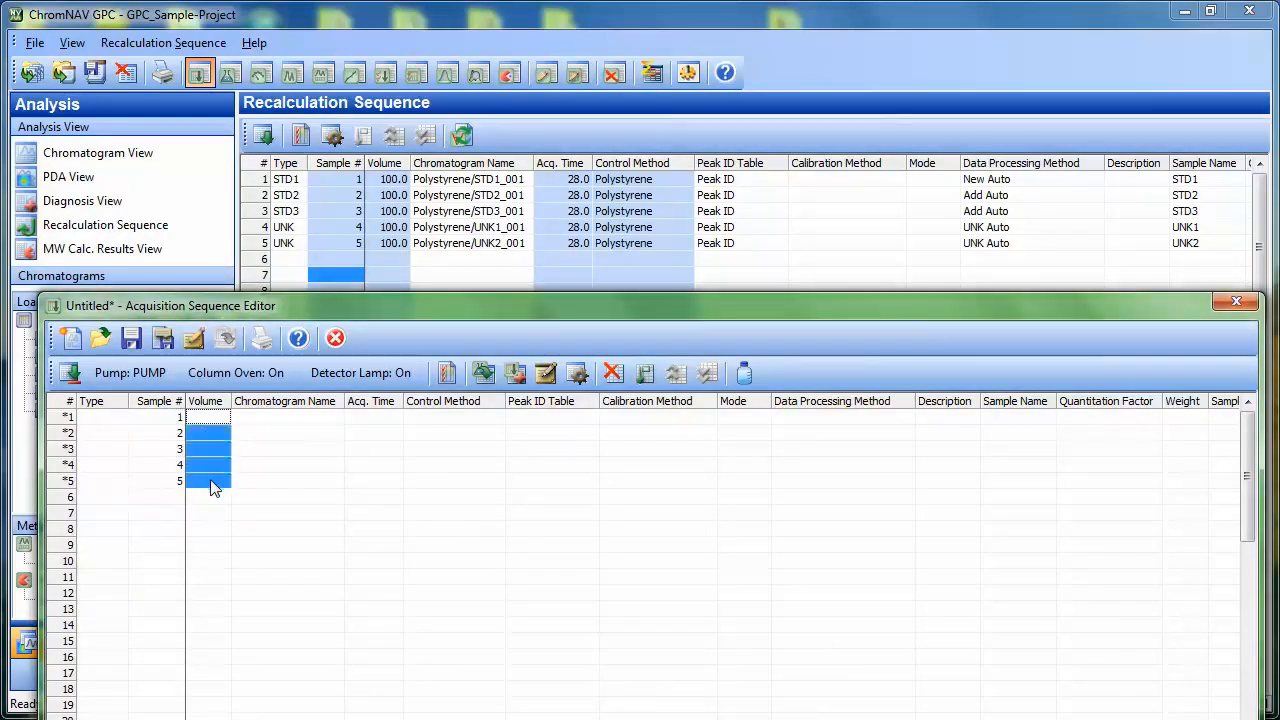
pyautogui.click(694, 589)
pyautogui.click(307, 417)
pyautogui.write('STD1')
pyautogui.press('Return')
pyautogui.write('STD2')
pyautogui.press('Return')
pyautogui.write('STD3')
pyautogui.press('Return')
pyautogui.write('UNK1')
pyautogui.press('Return')
pyautogui.write('UNK2')
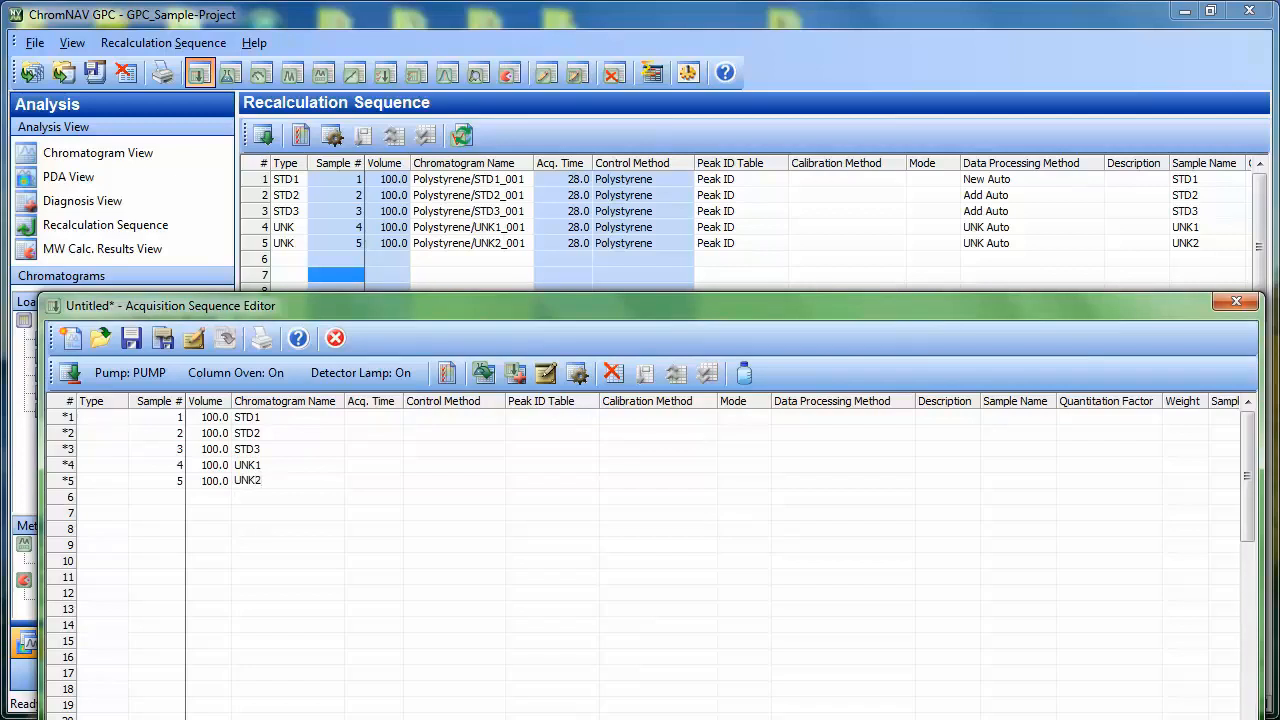
# Set the acquisition time to 28.0 min and assign the Polystyrene control method for all five acquisition rows
pyautogui.click(396, 420)
pyautogui.moveTo(372, 417); pyautogui.dragTo(380, 487)
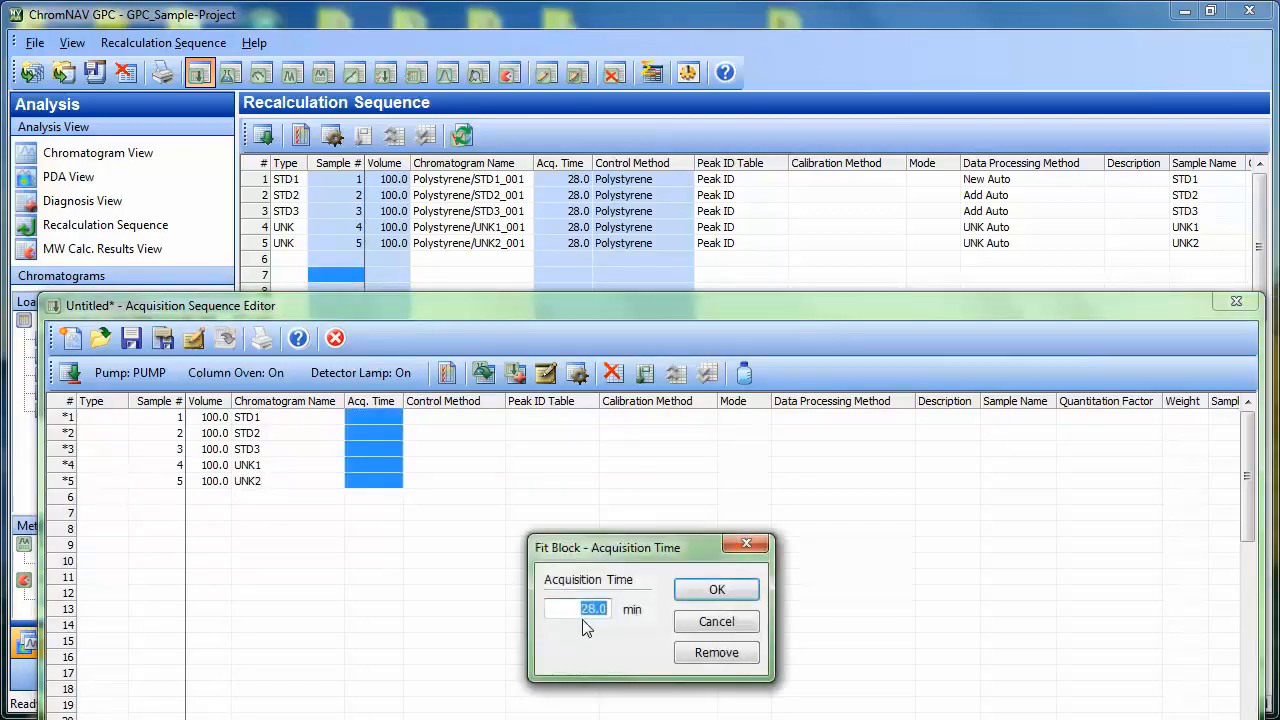
pyautogui.click(686, 597)
pyautogui.moveTo(460, 421); pyautogui.dragTo(456, 484)
pyautogui.rightClick(458, 489)
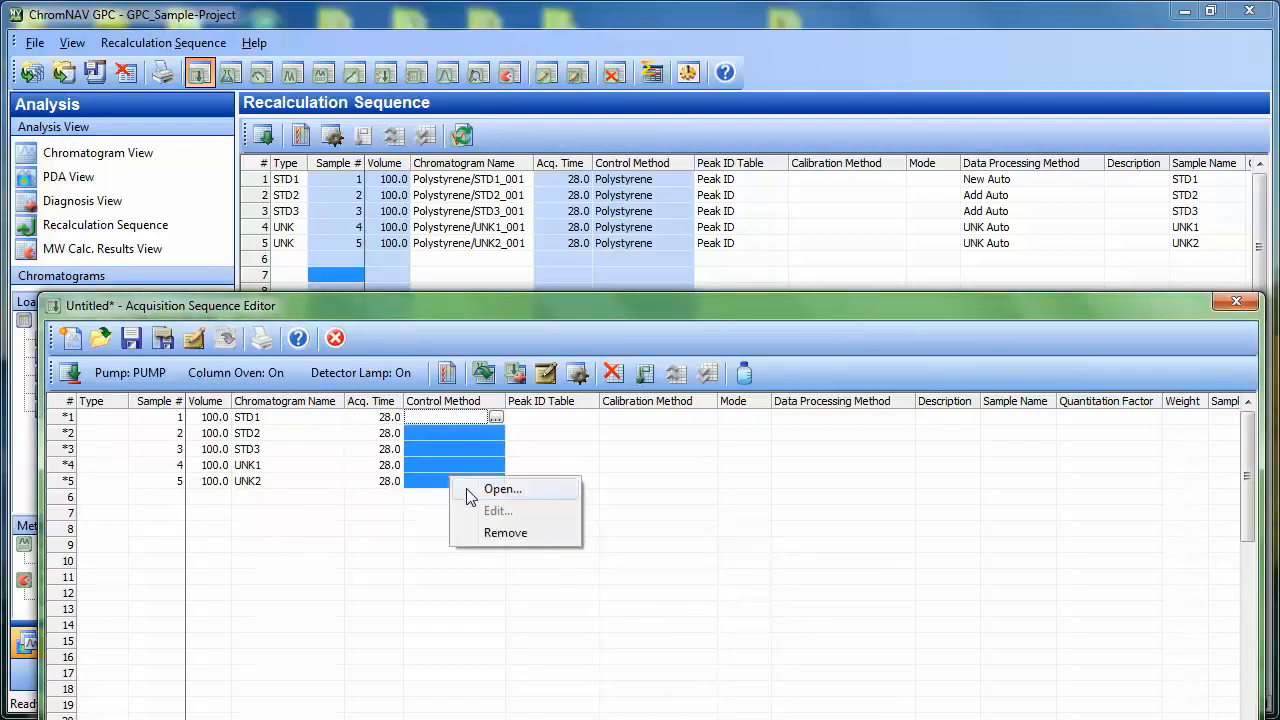
pyautogui.click(498, 489)
pyautogui.doubleClick(392, 180)
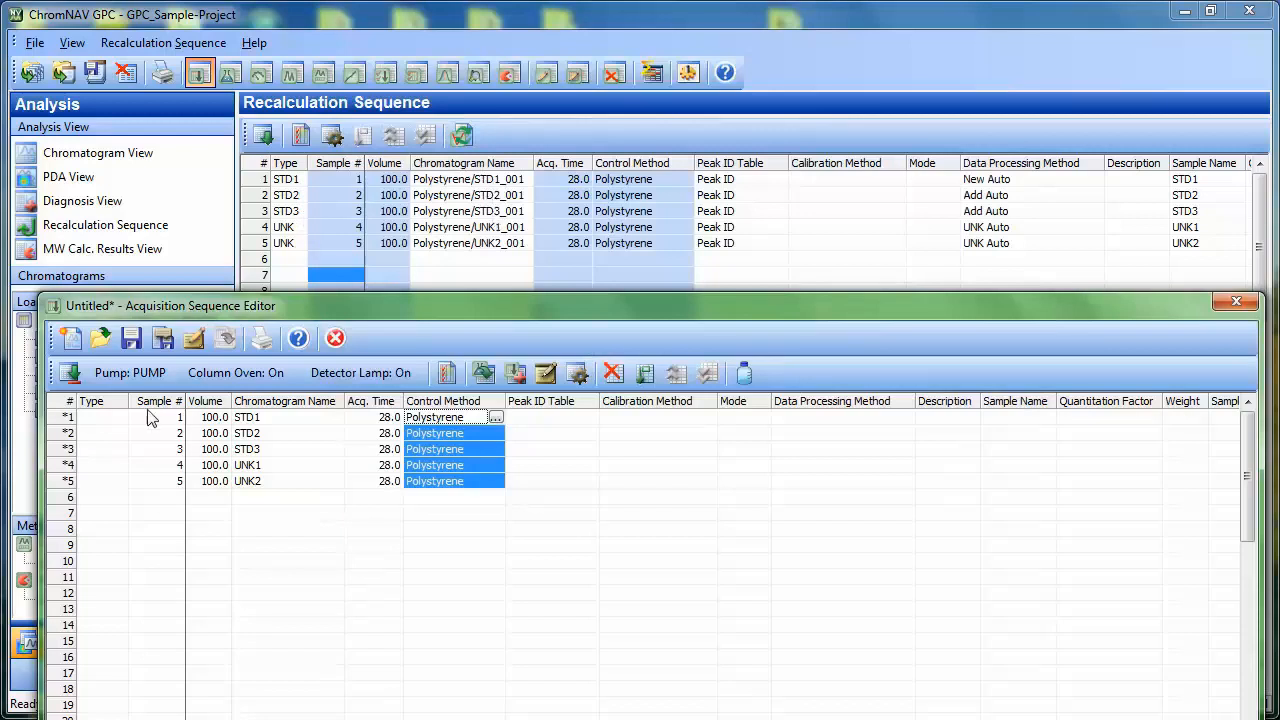
# Set the sample type of all five acquisition rows to UNK and assign them the Peak ID table named Peak ID
pyautogui.click(100, 419)
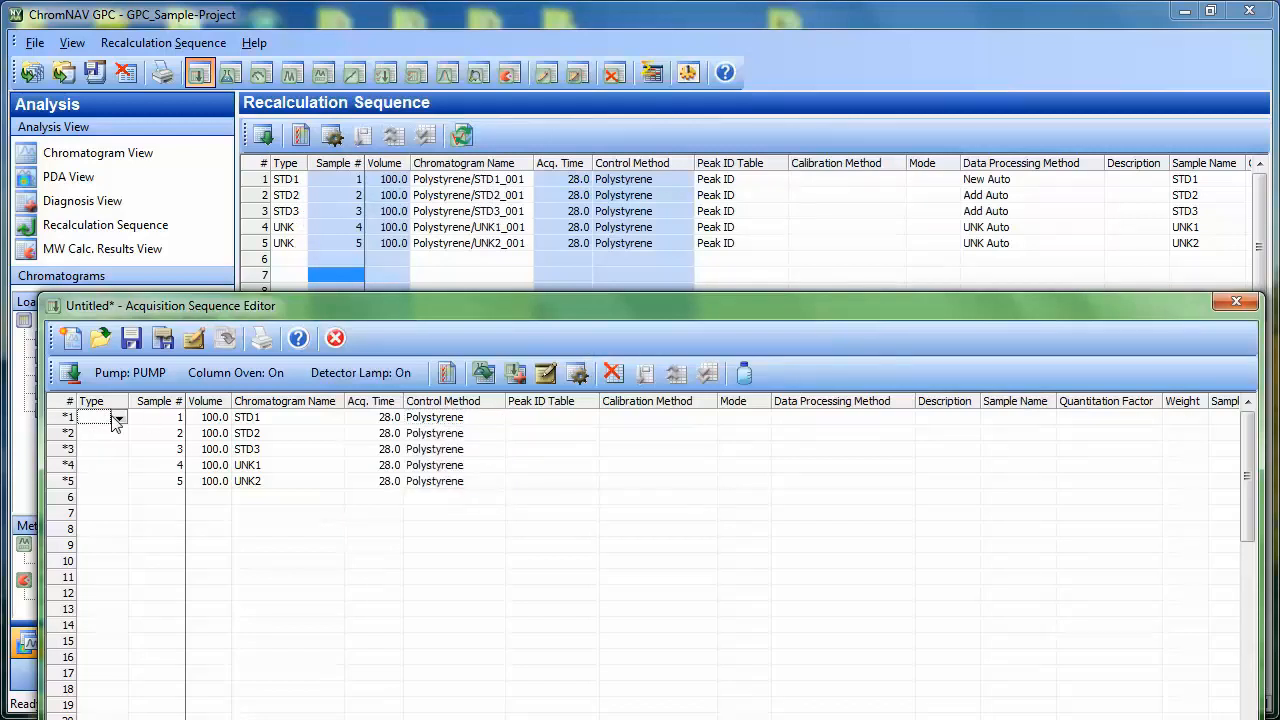
pyautogui.moveTo(94, 420); pyautogui.dragTo(100, 487)
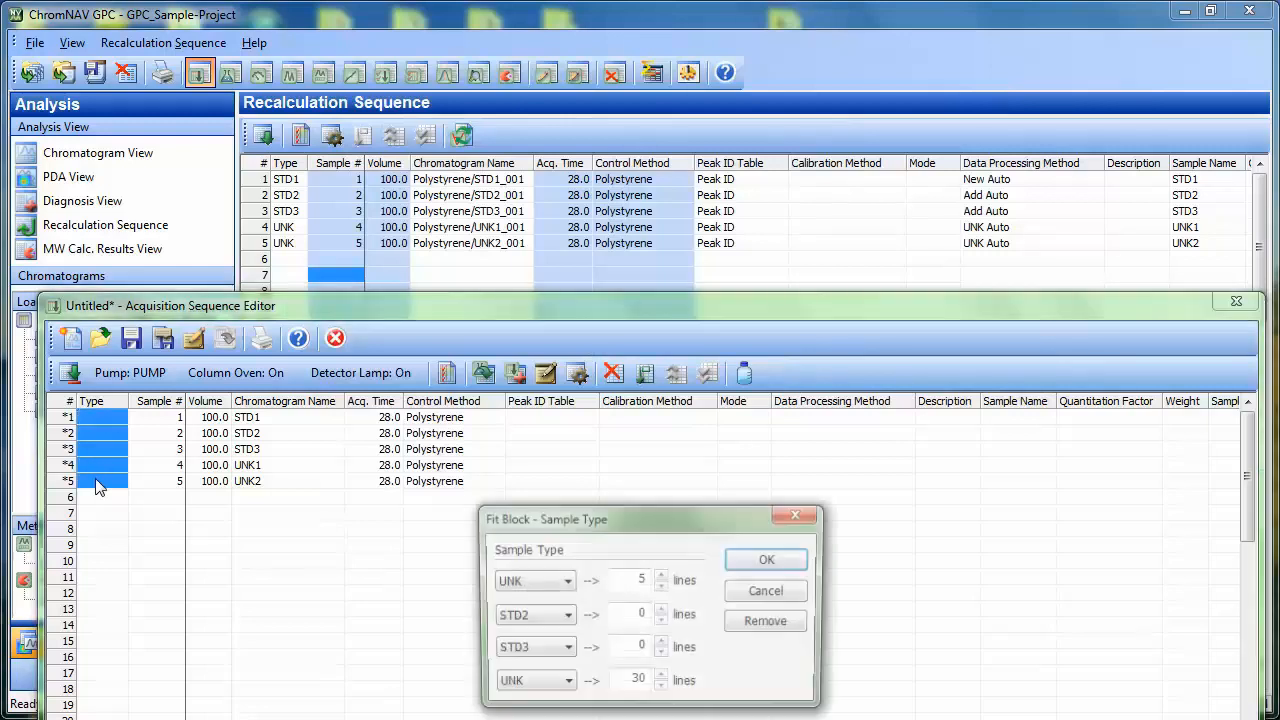
pyautogui.click(765, 562)
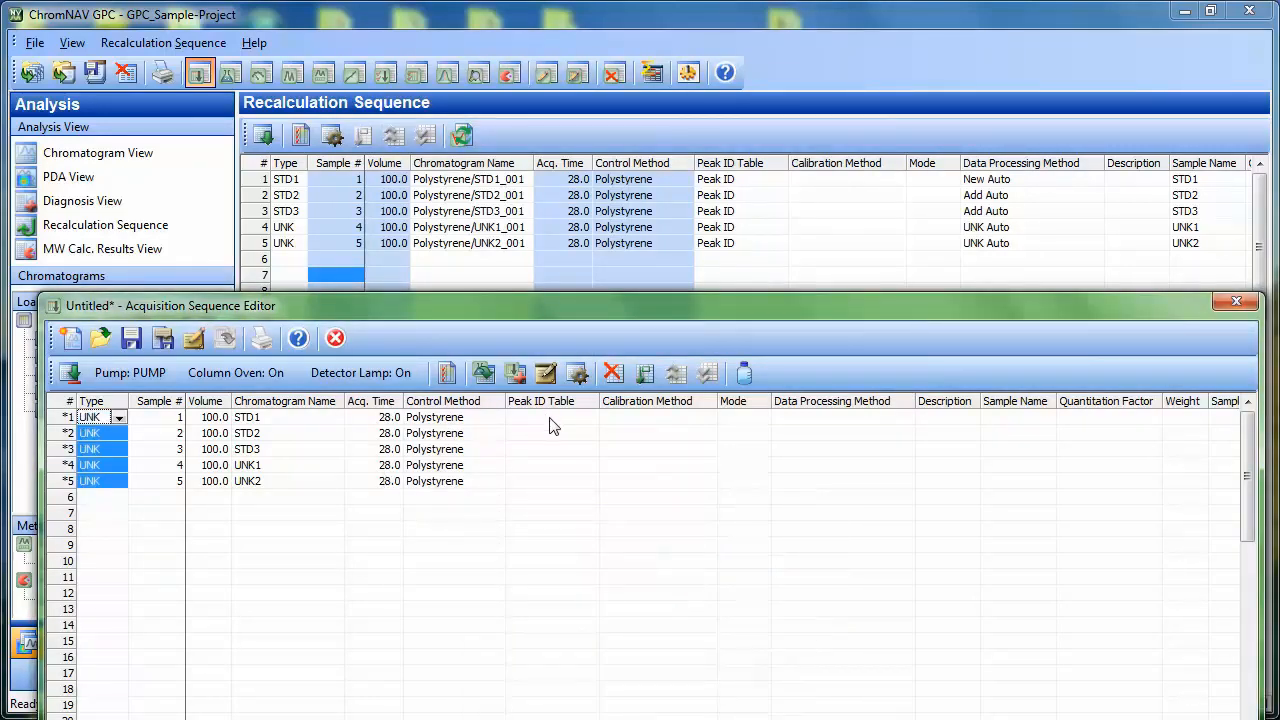
pyautogui.moveTo(549, 417); pyautogui.dragTo(552, 478)
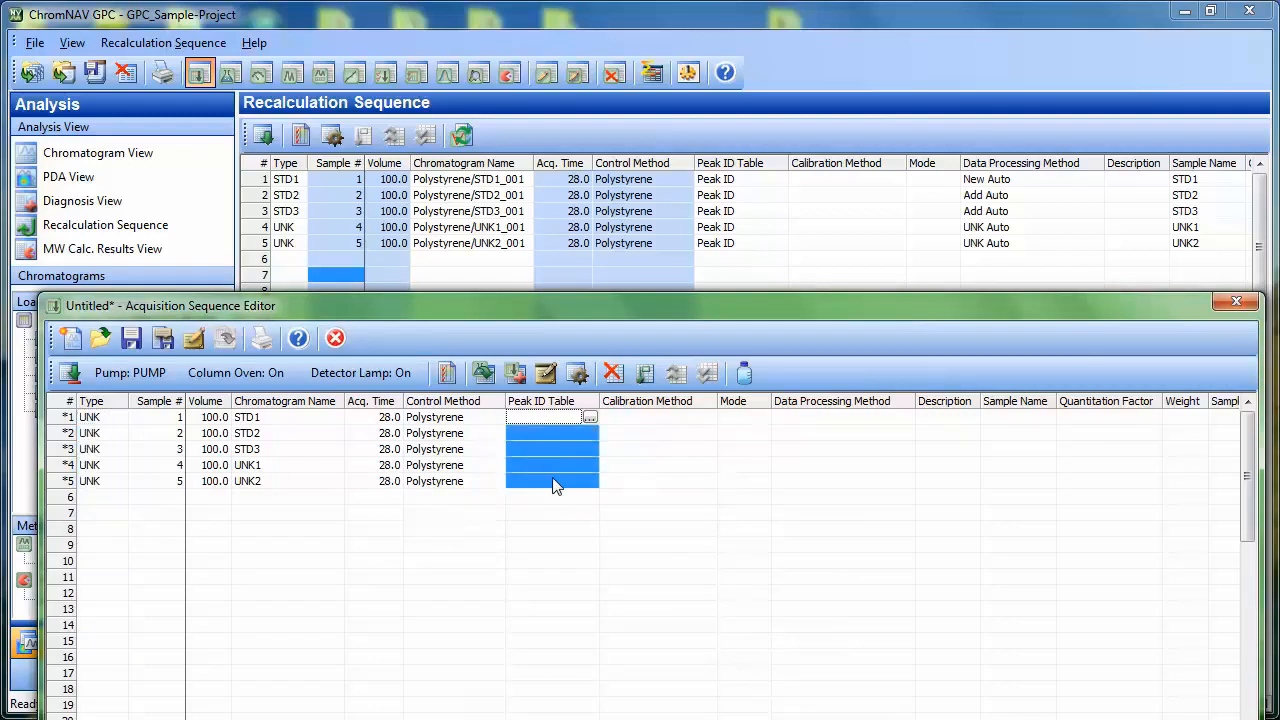
pyautogui.rightClick(553, 481)
pyautogui.click(600, 492)
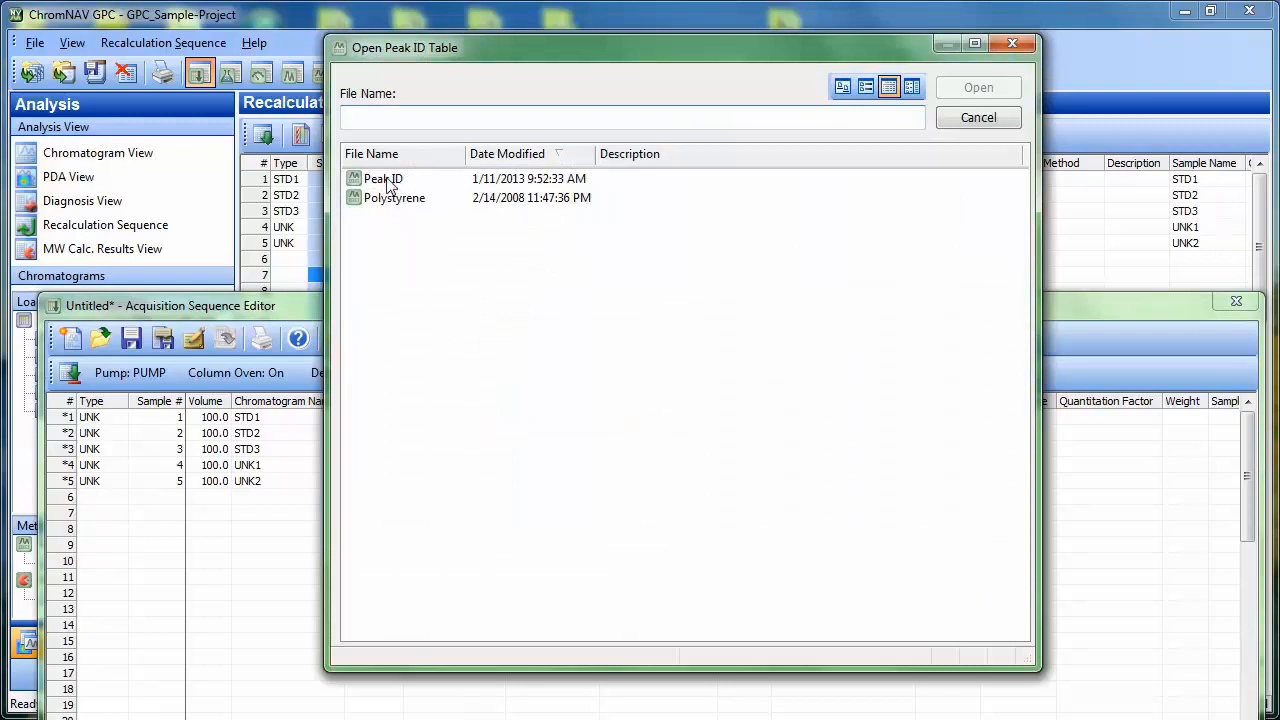
pyautogui.doubleClick(388, 185)
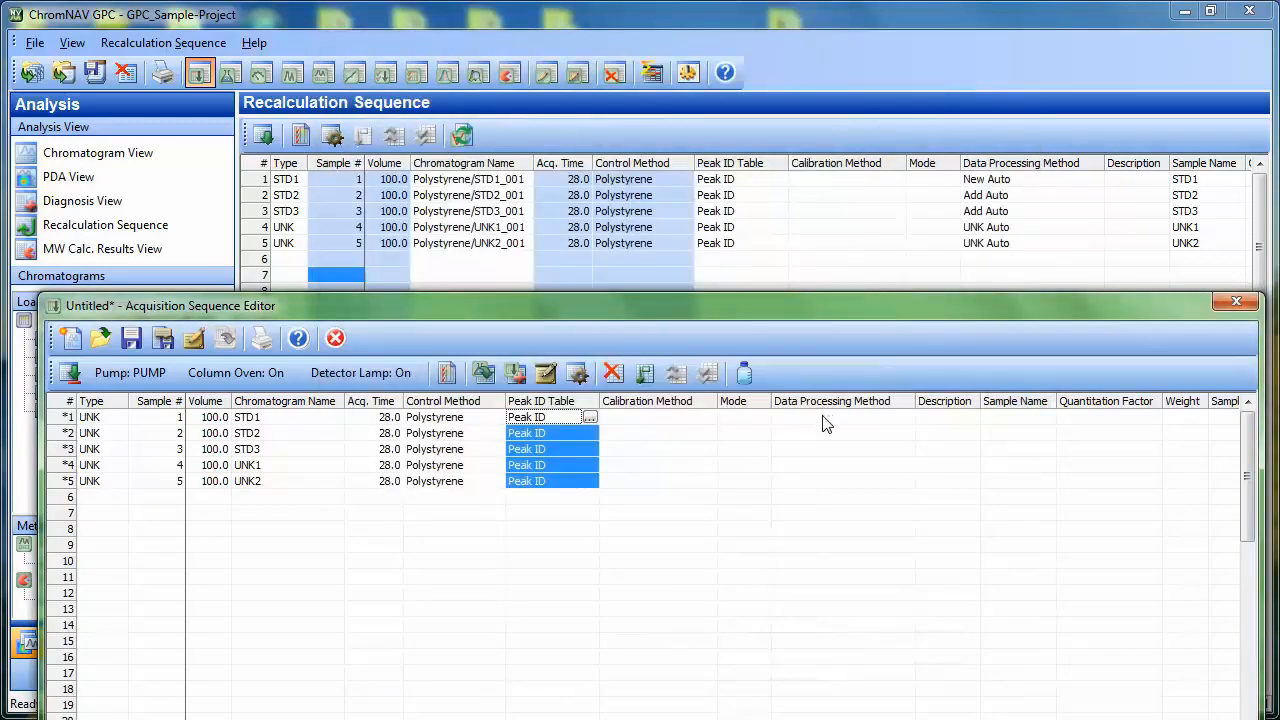
# Assign the New Auto data processing method to the first acquisition row
pyautogui.moveTo(822, 420); pyautogui.dragTo(822, 484)
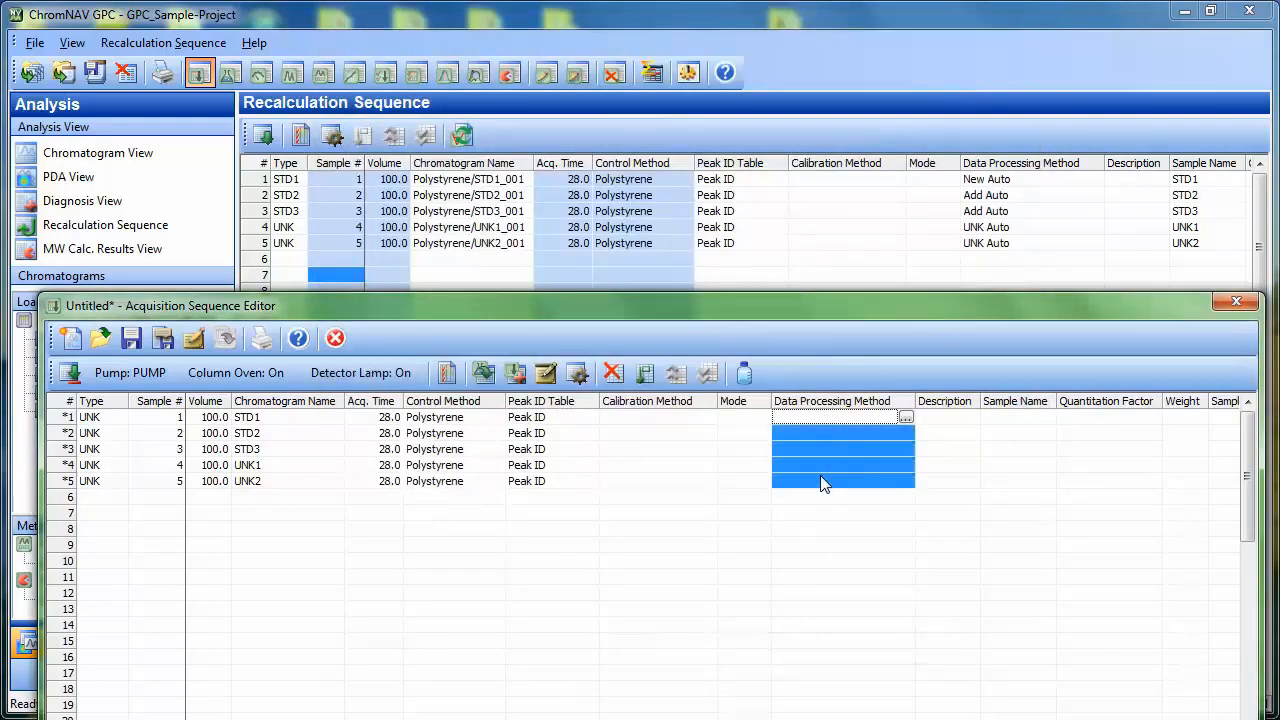
pyautogui.click(831, 419)
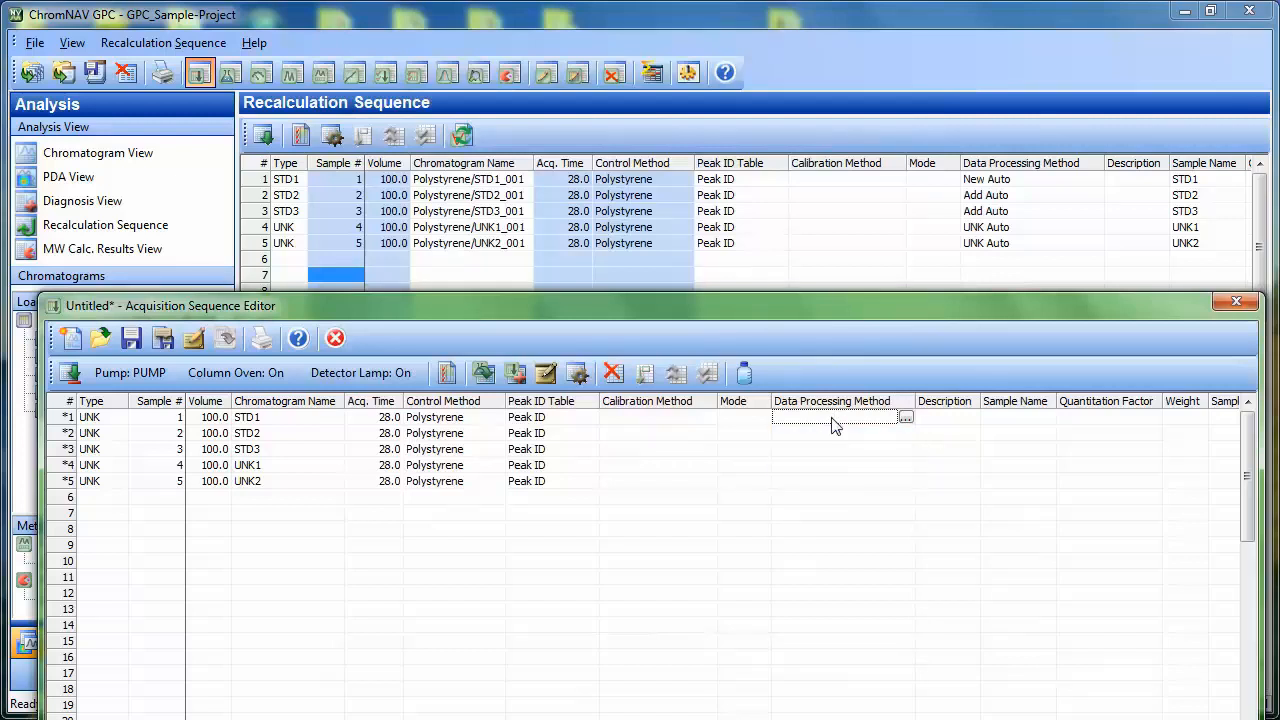
pyautogui.rightClick(831, 419)
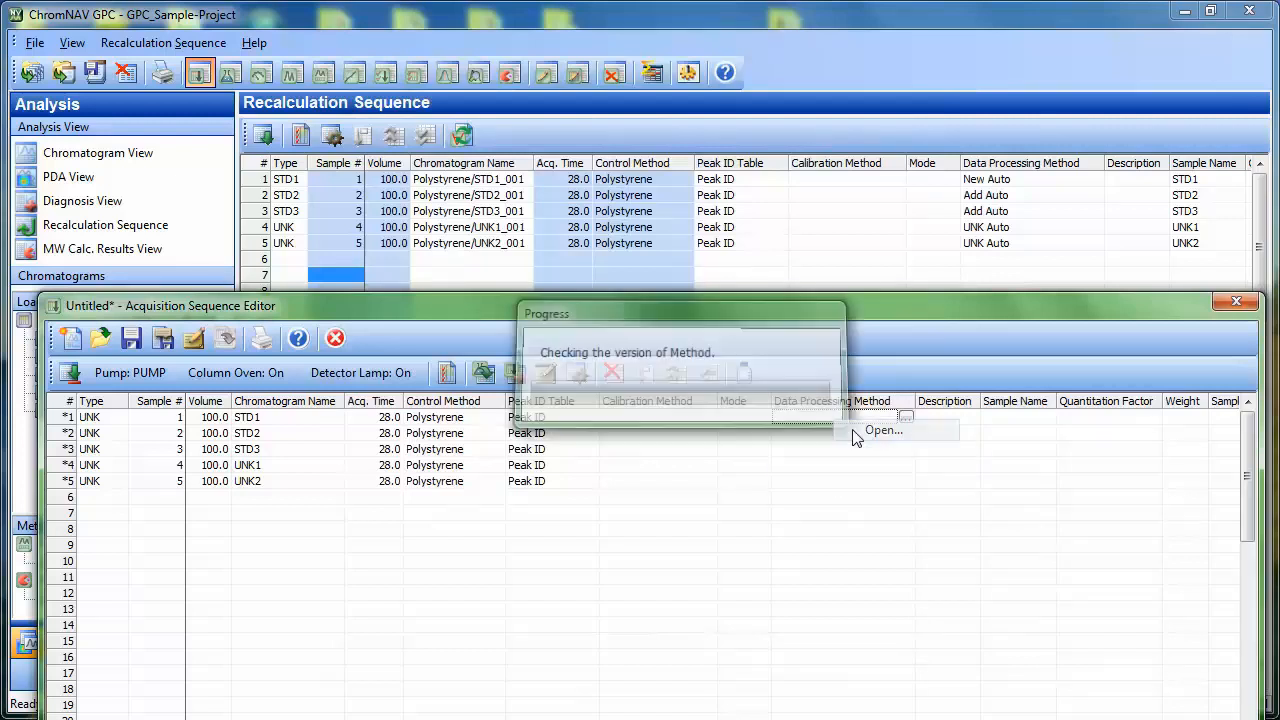
pyautogui.click(857, 436)
pyautogui.doubleClick(366, 177)
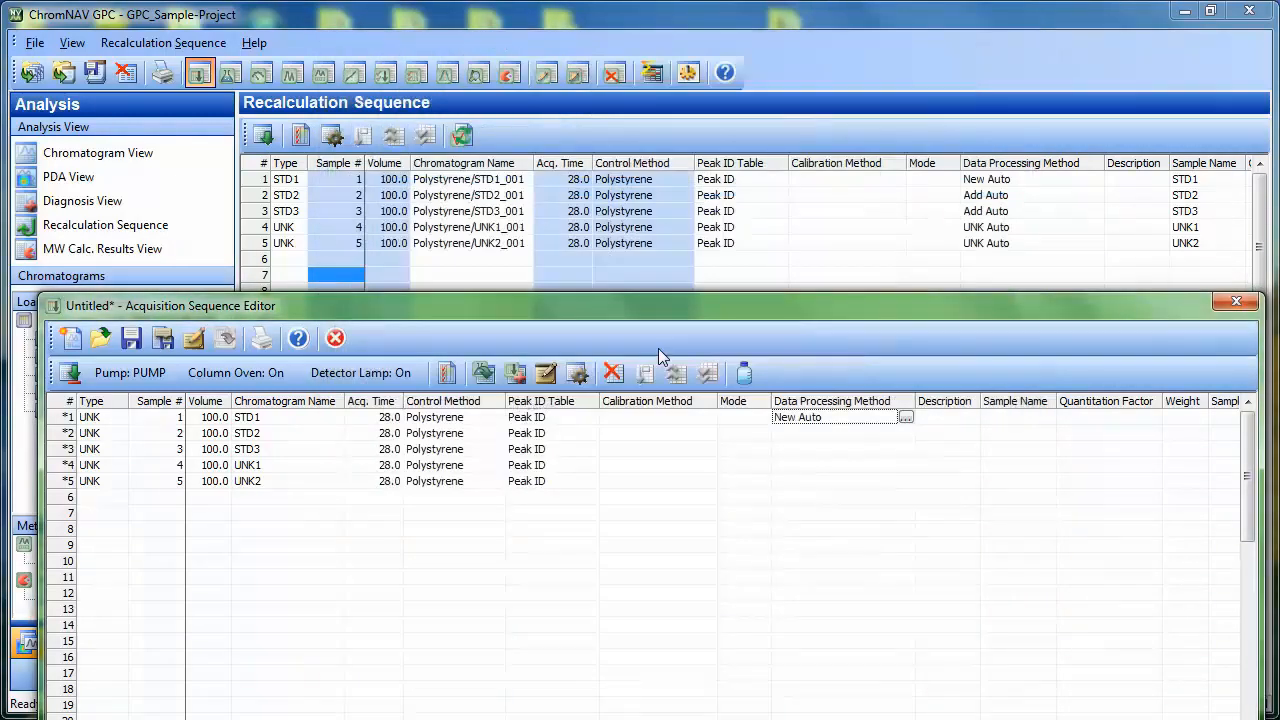
# Add a Peak Find process on channel 1 with the Integration peak method to the New Auto data processing method and save it
pyautogui.click(905, 418)
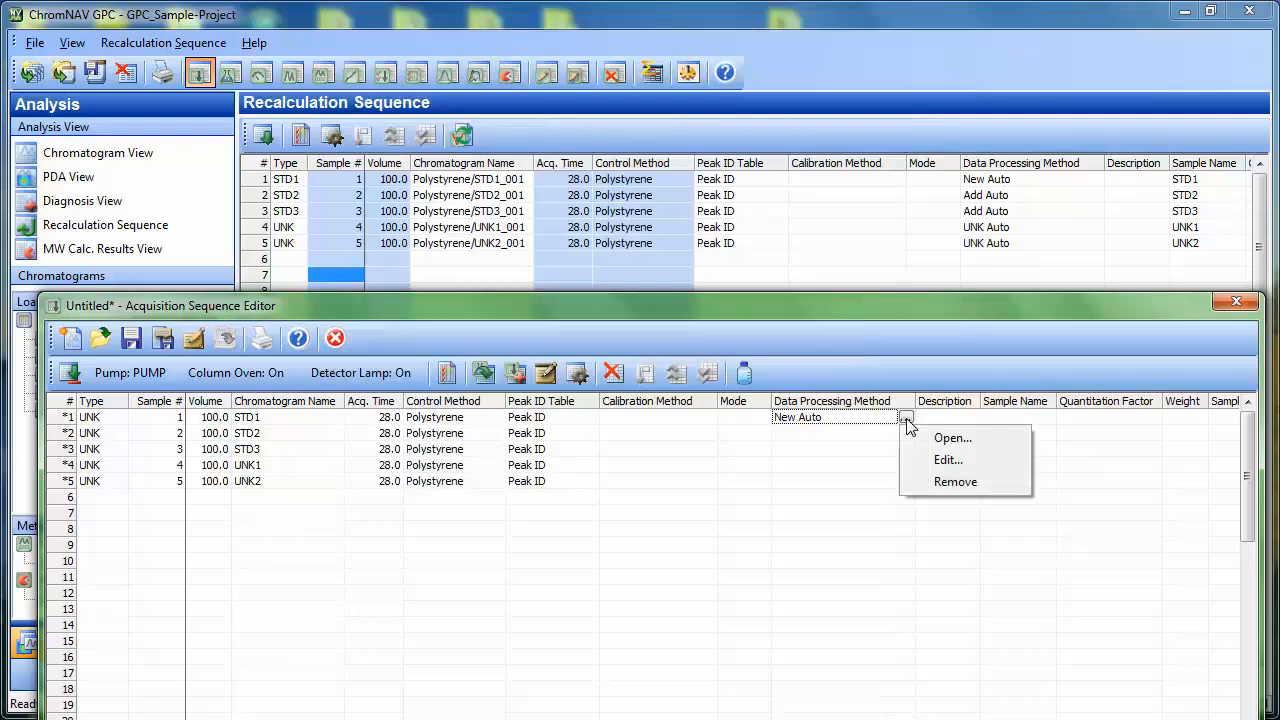
pyautogui.click(946, 461)
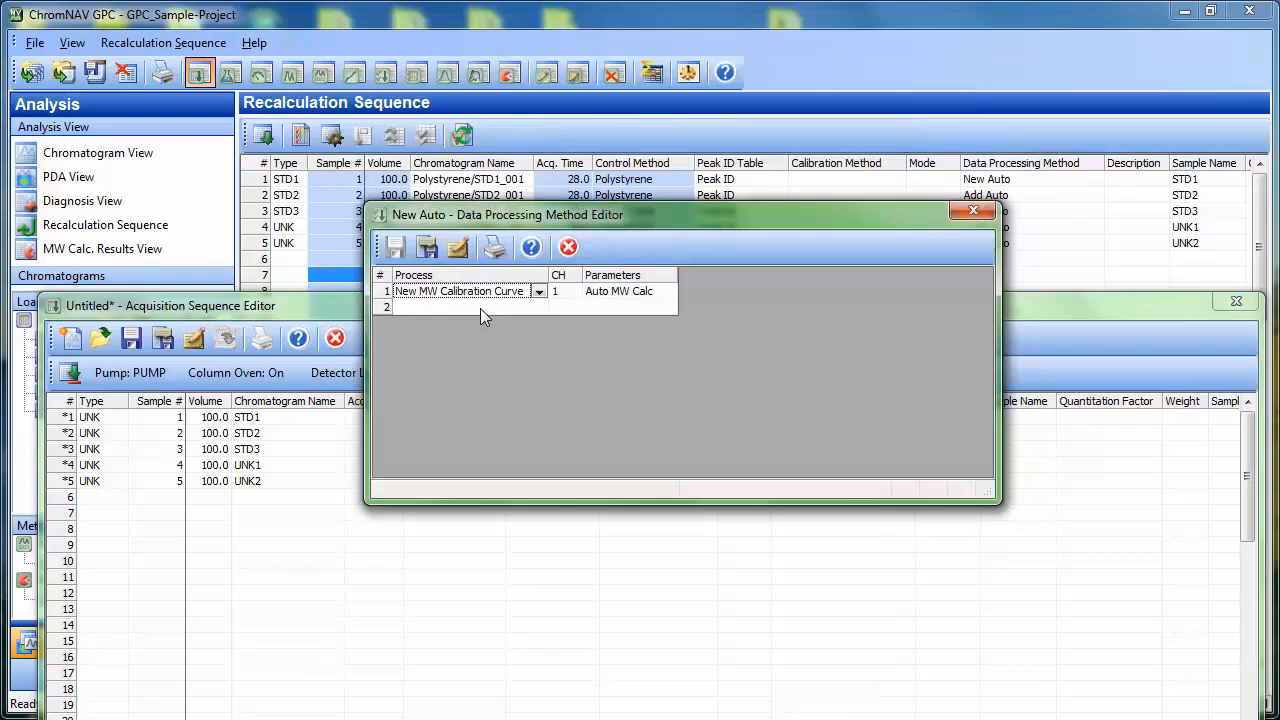
pyautogui.click(480, 308)
pyautogui.click(538, 307)
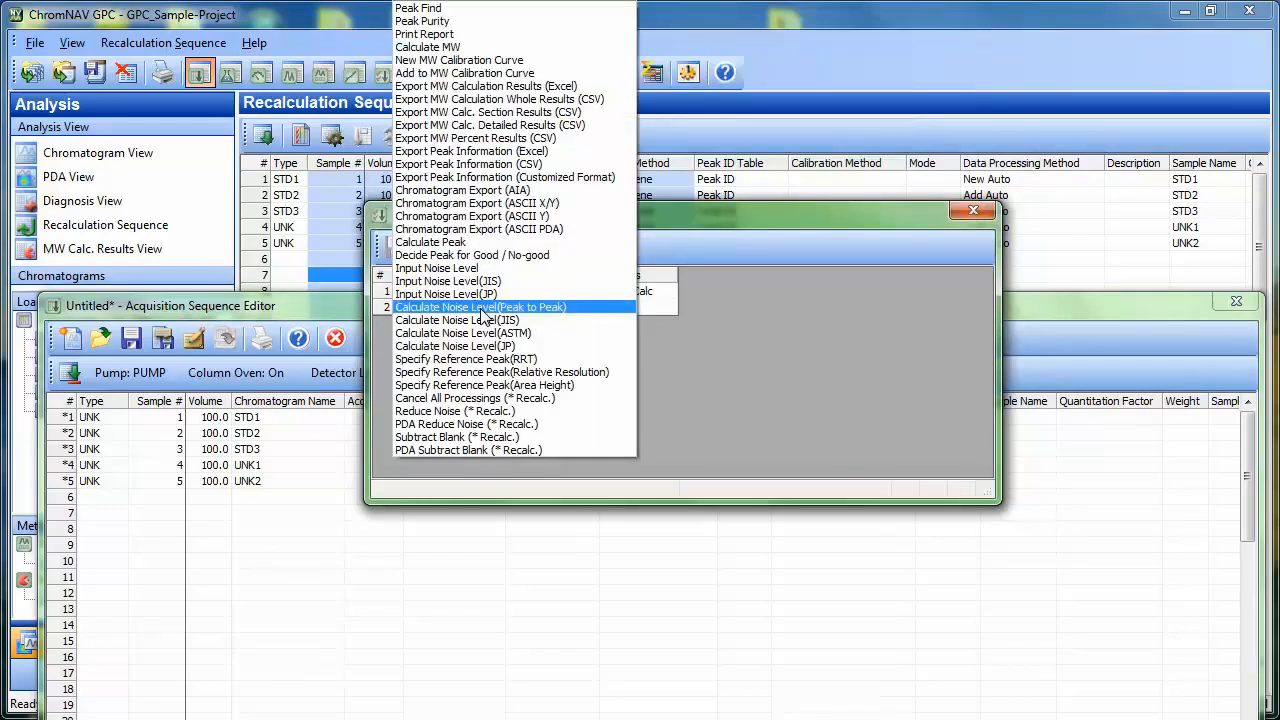
pyautogui.click(420, 8)
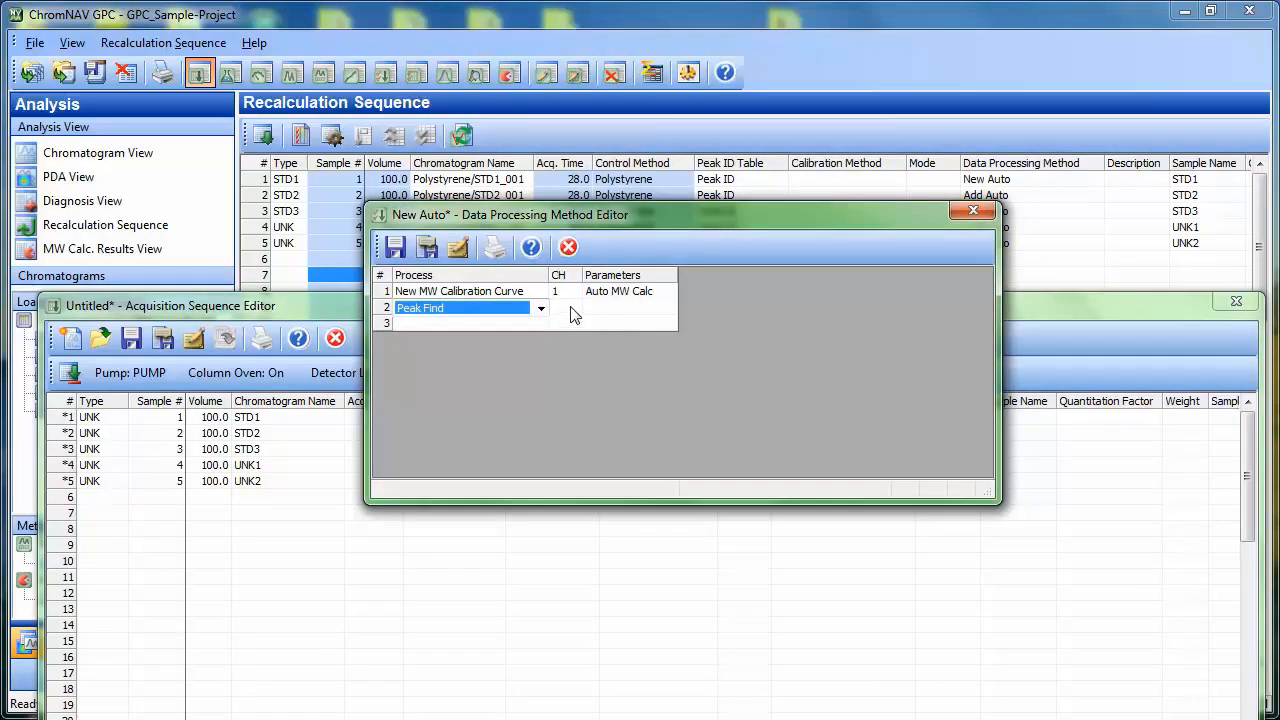
pyautogui.click(573, 315)
pyautogui.doubleClick(607, 315)
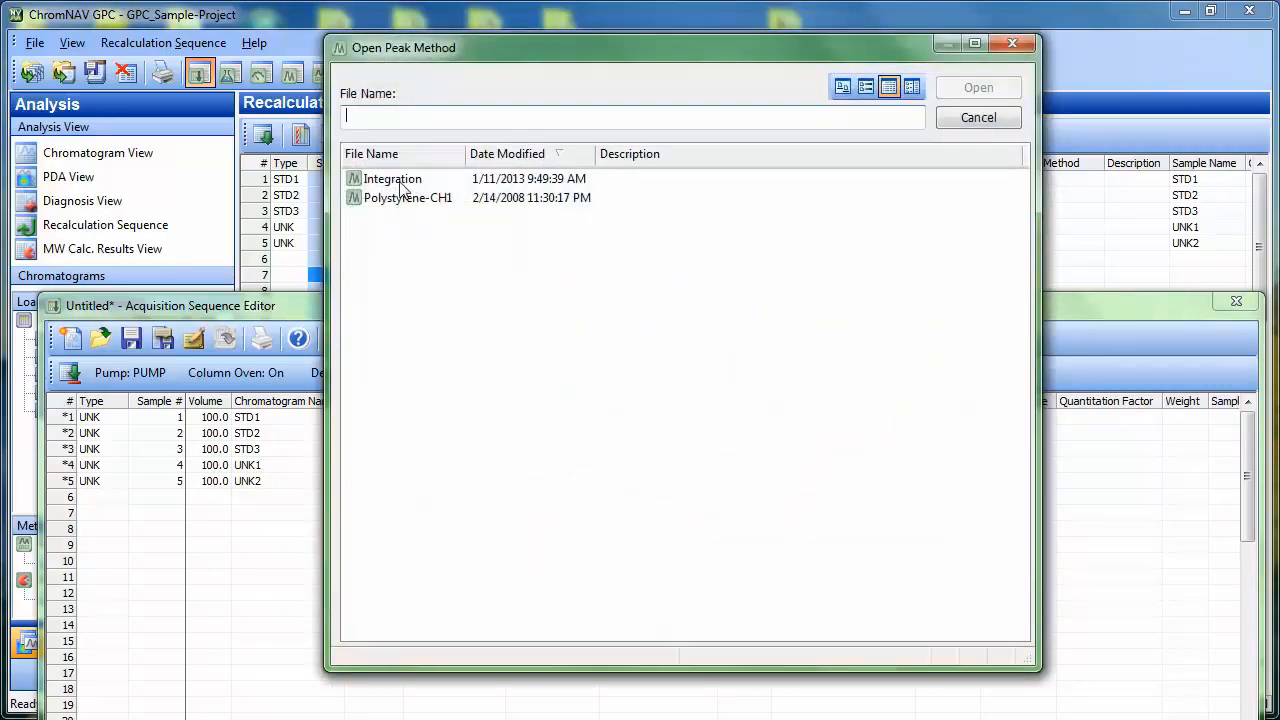
pyautogui.doubleClick(400, 182)
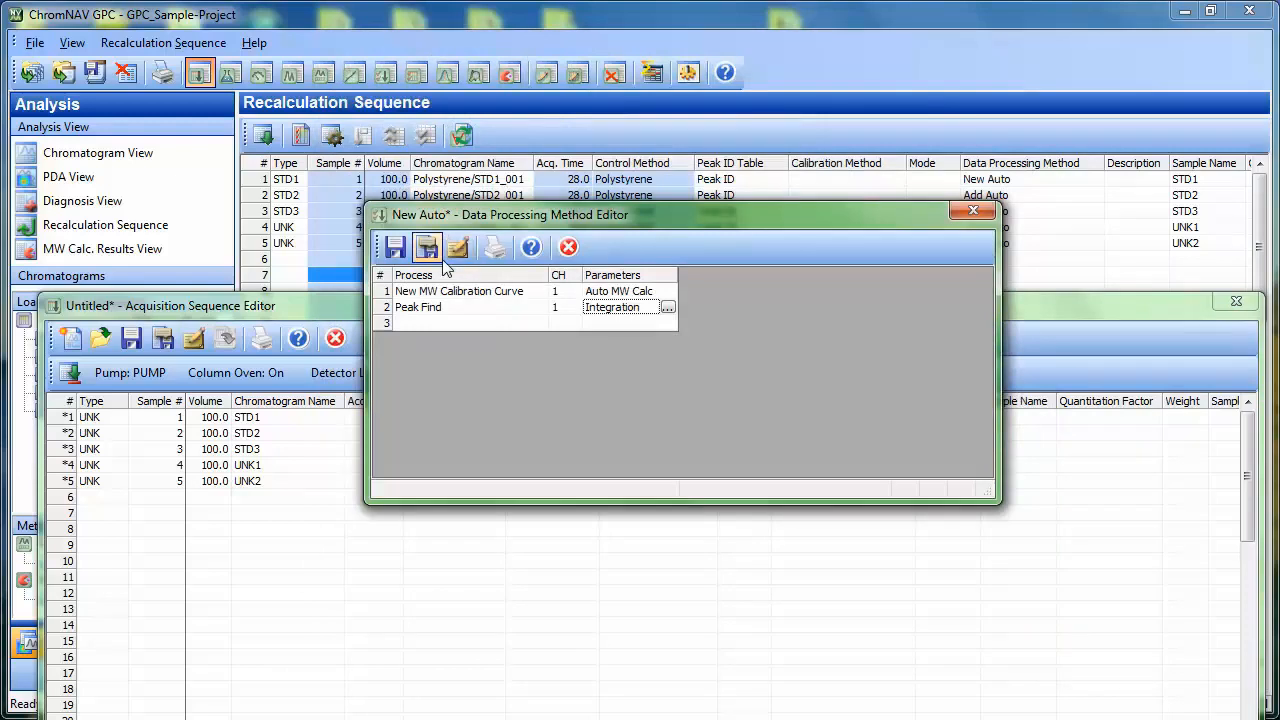
pyautogui.click(396, 248)
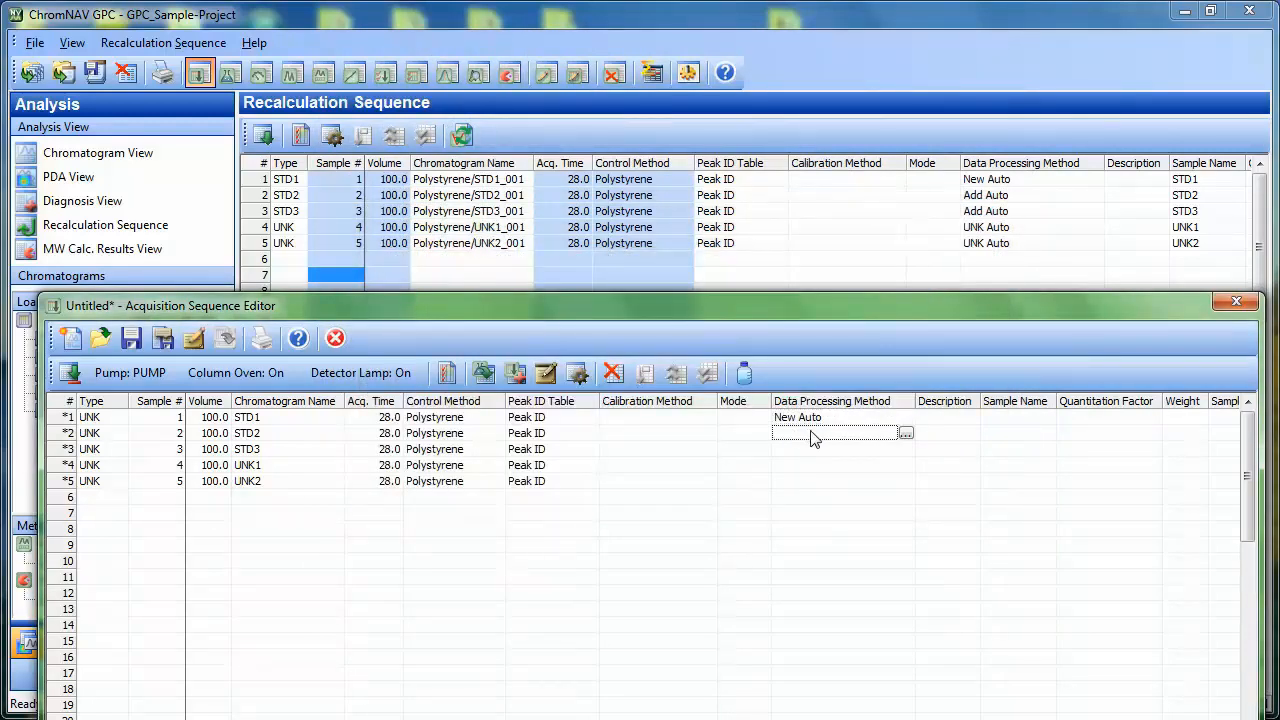
# Assign the Add Auto data processing method to the STD2 row
pyautogui.rightClick(811, 436)
pyautogui.click(842, 451)
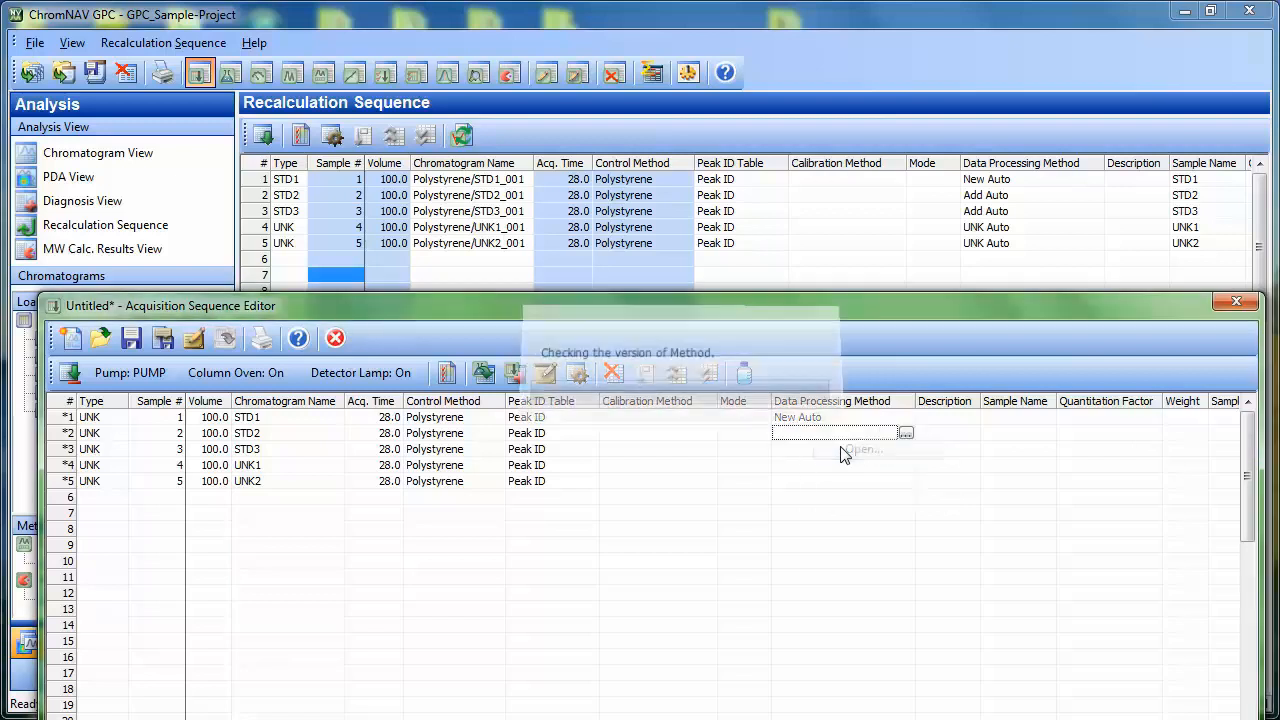
pyautogui.doubleClick(391, 200)
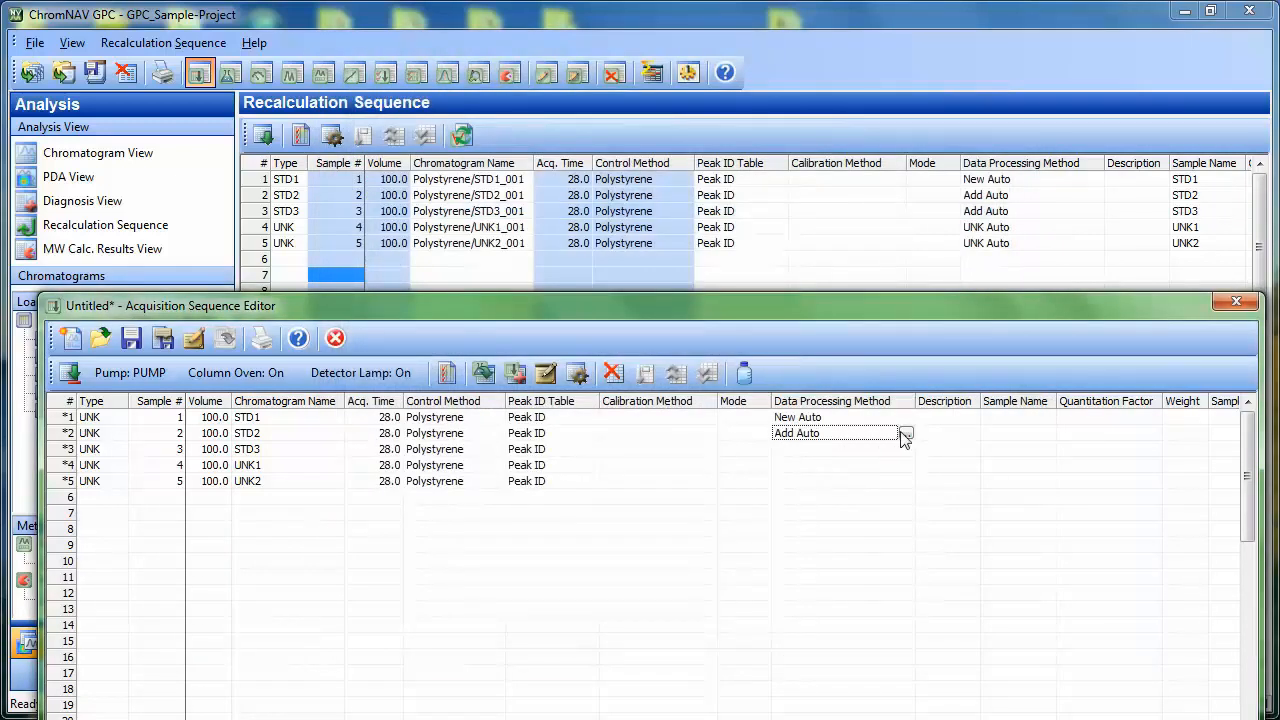
# Add a Peak Find process on channel 1 with the Integration peak method to the Add Auto data processing method and save it
pyautogui.rightClick(900, 434)
pyautogui.click(943, 467)
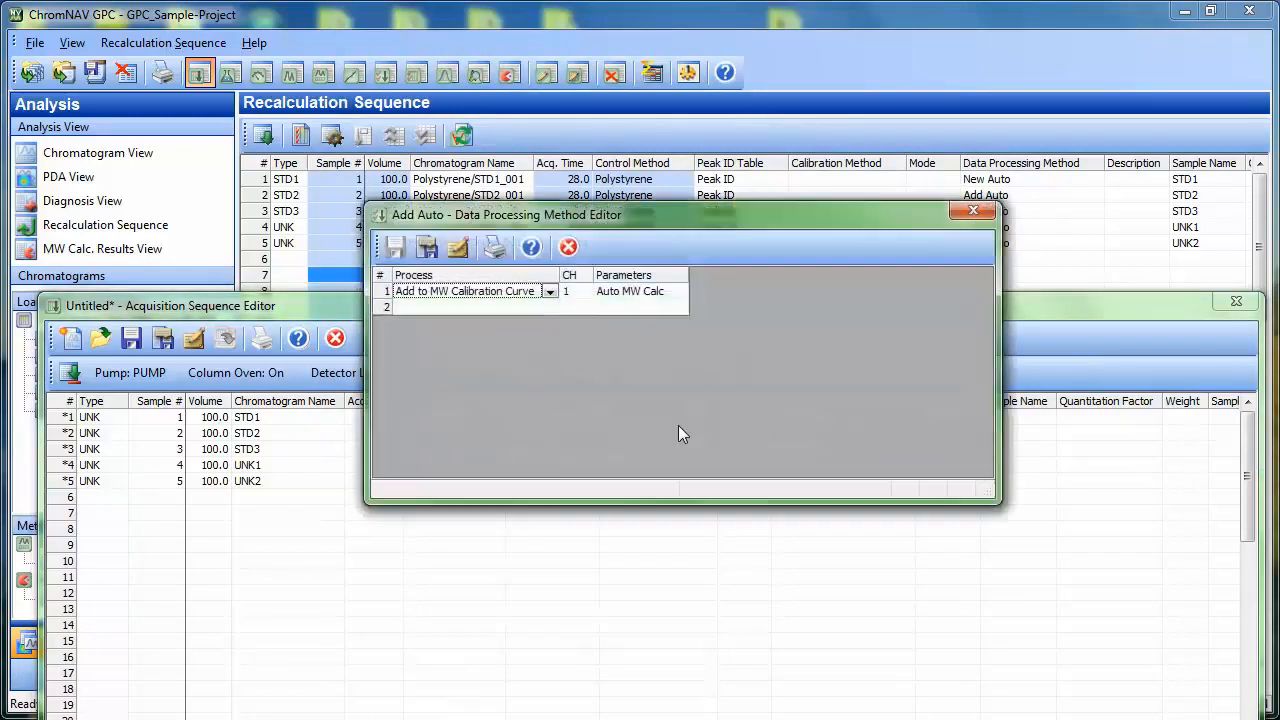
pyautogui.click(433, 305)
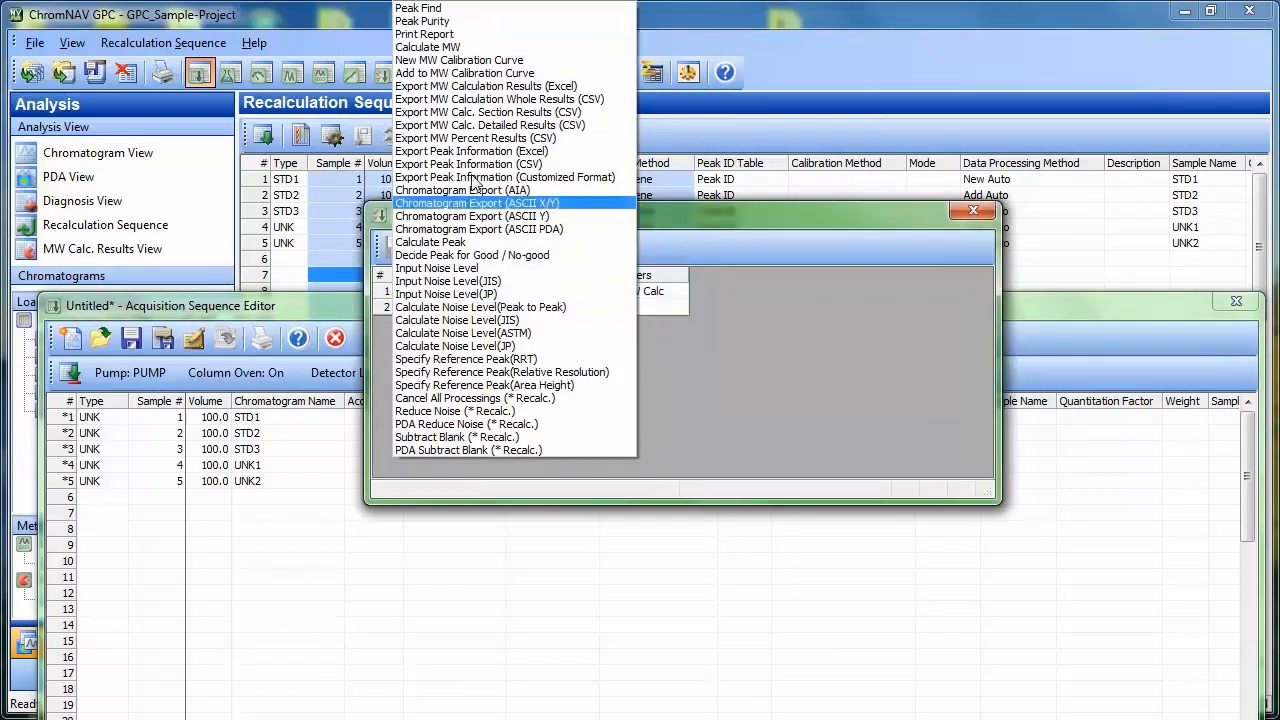
pyautogui.click(438, 9)
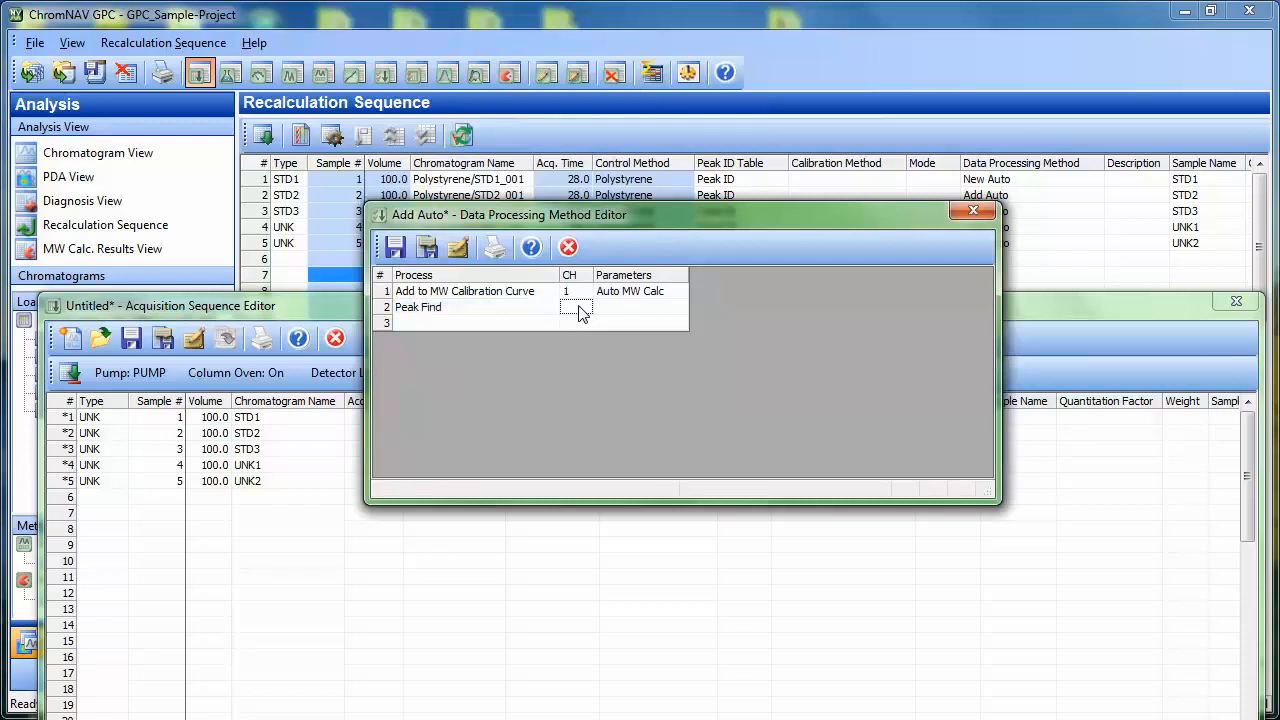
pyautogui.click(614, 314)
pyautogui.click(614, 314)
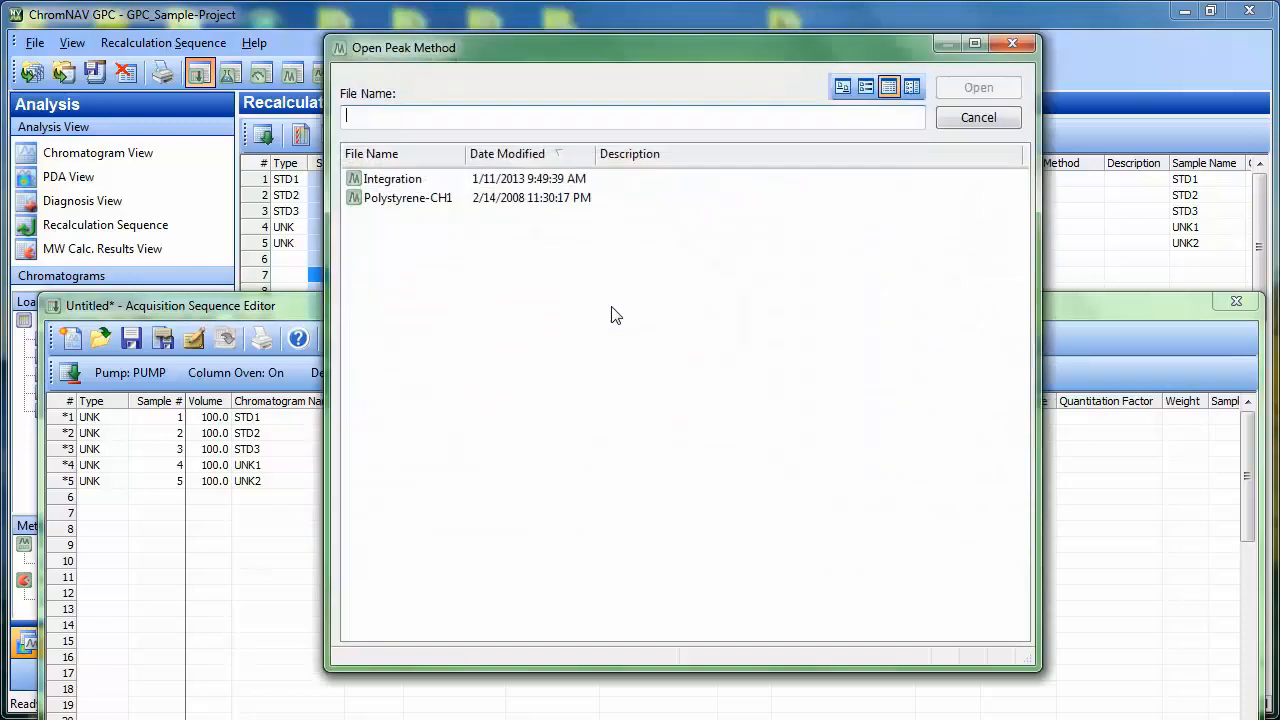
pyautogui.doubleClick(374, 182)
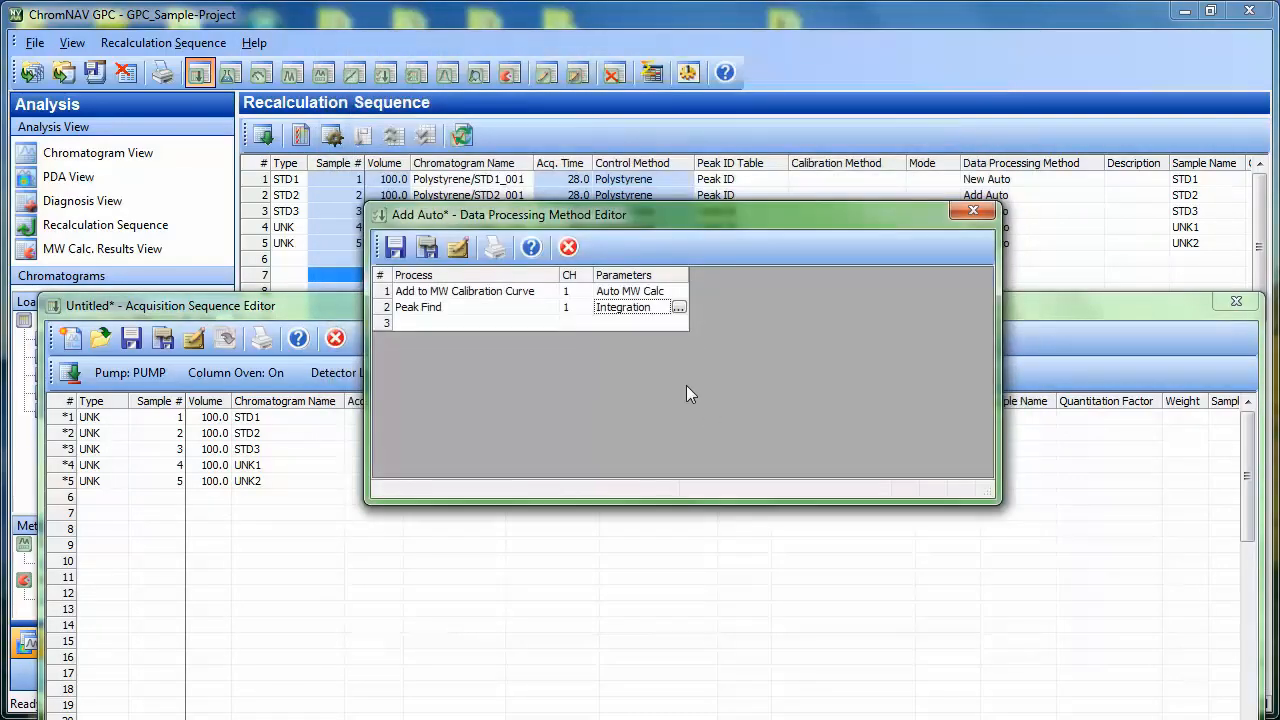
pyautogui.click(395, 247)
# Assign the Add Auto data processing method to the STD3 row and UNK Auto to the UNK1 and UNK2 rows
pyautogui.click(852, 449)
pyautogui.click(905, 449)
pyautogui.click(945, 472)
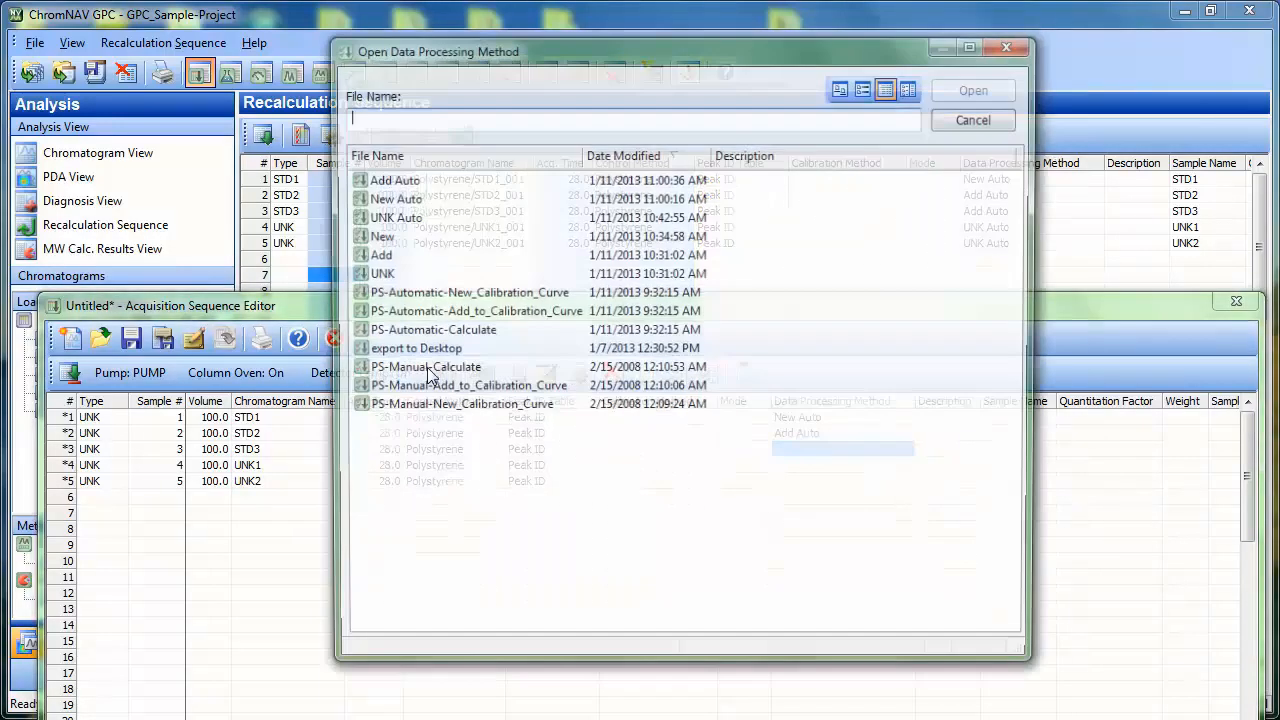
pyautogui.doubleClick(378, 179)
pyautogui.click(792, 466)
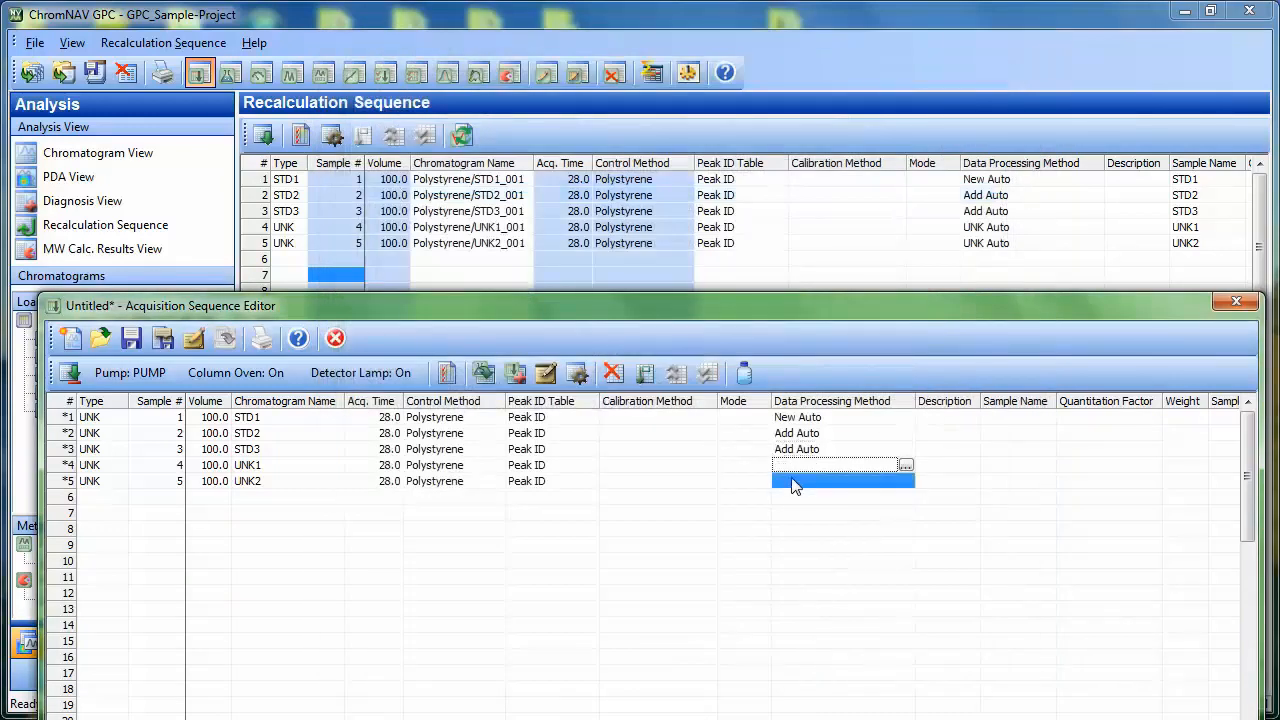
pyautogui.rightClick(791, 480)
pyautogui.click(826, 498)
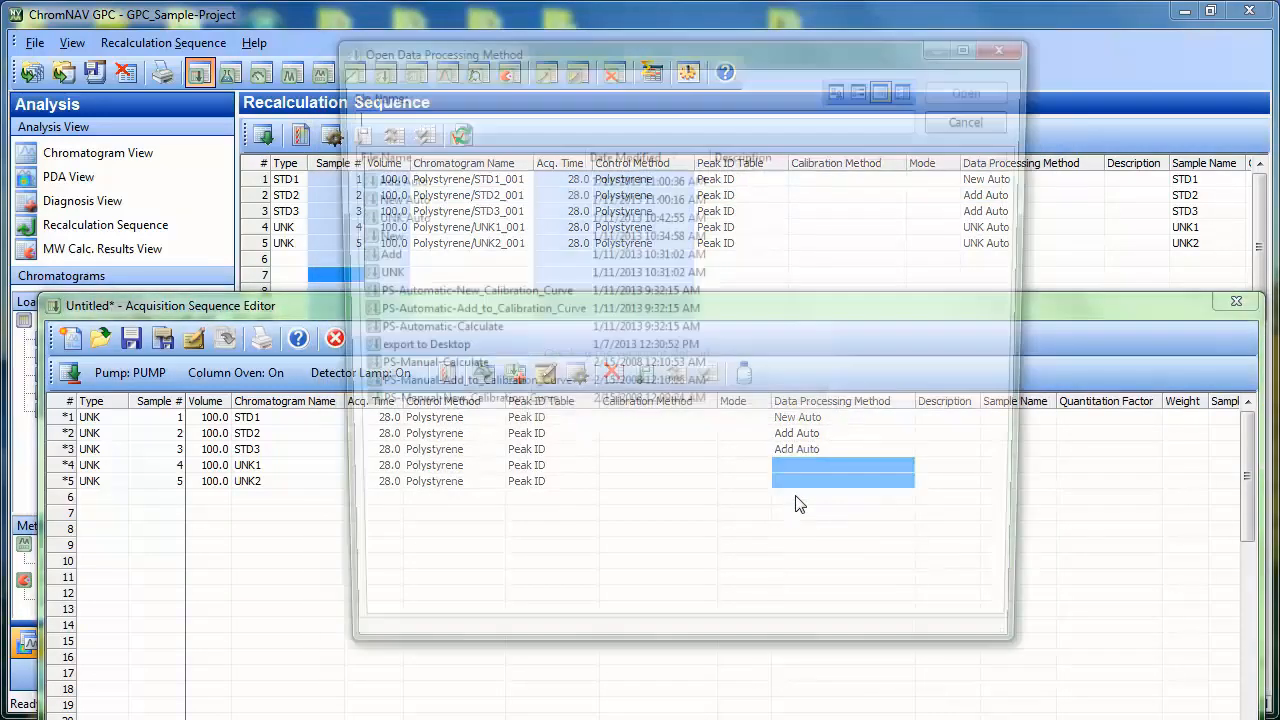
pyautogui.doubleClick(380, 217)
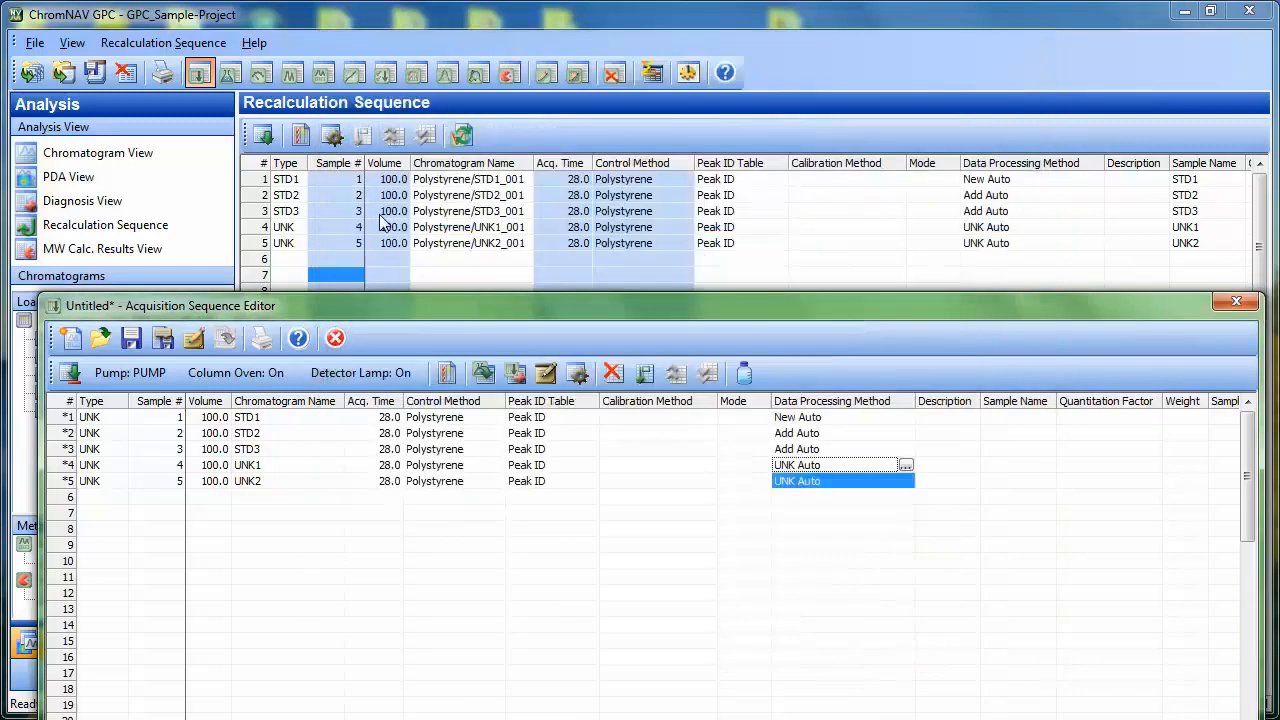
# Open the UNK Auto data processing method from the UNK1 row to review its processes and parameters, and close it
pyautogui.click(900, 497)
pyautogui.click(905, 468)
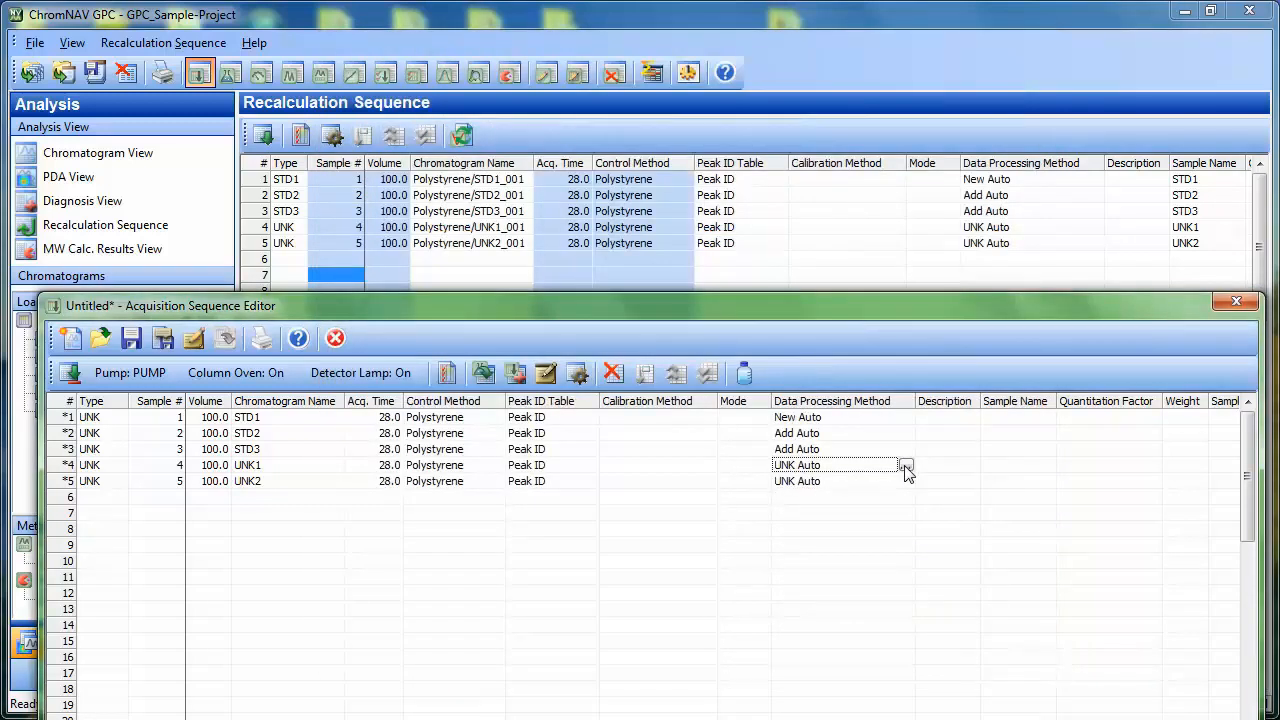
pyautogui.rightClick(905, 468)
pyautogui.click(934, 506)
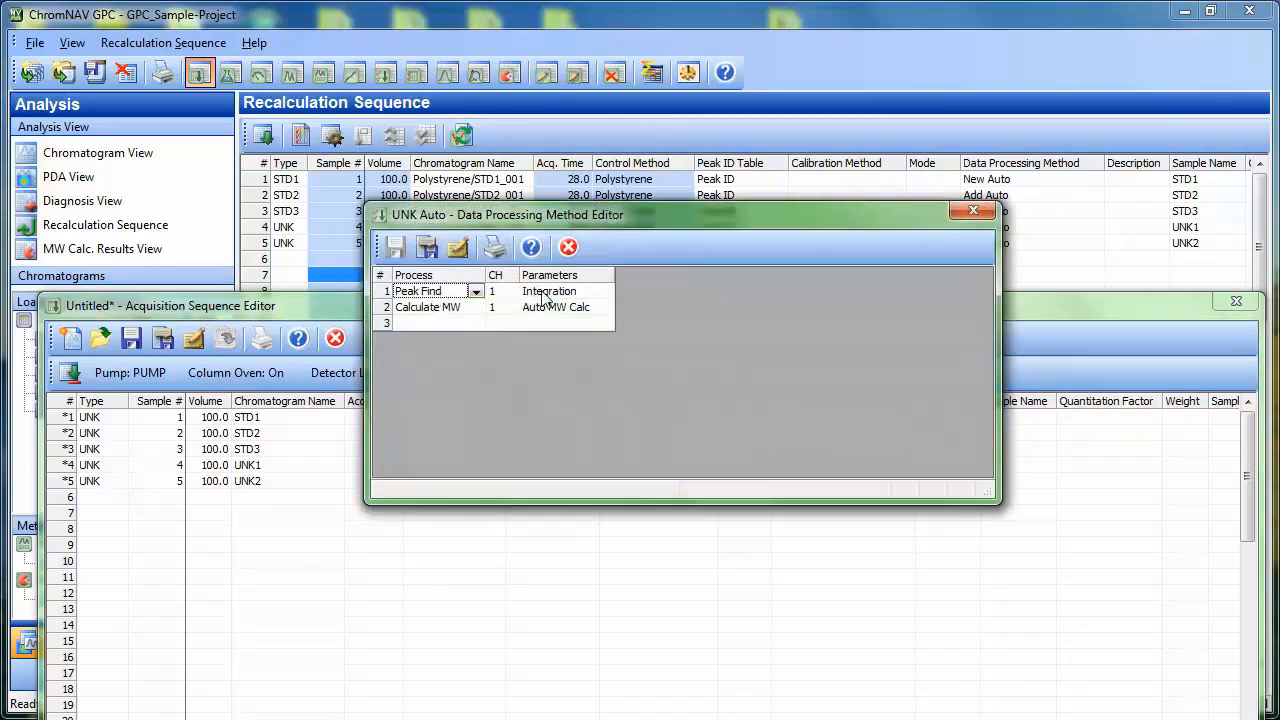
pyautogui.click(569, 252)
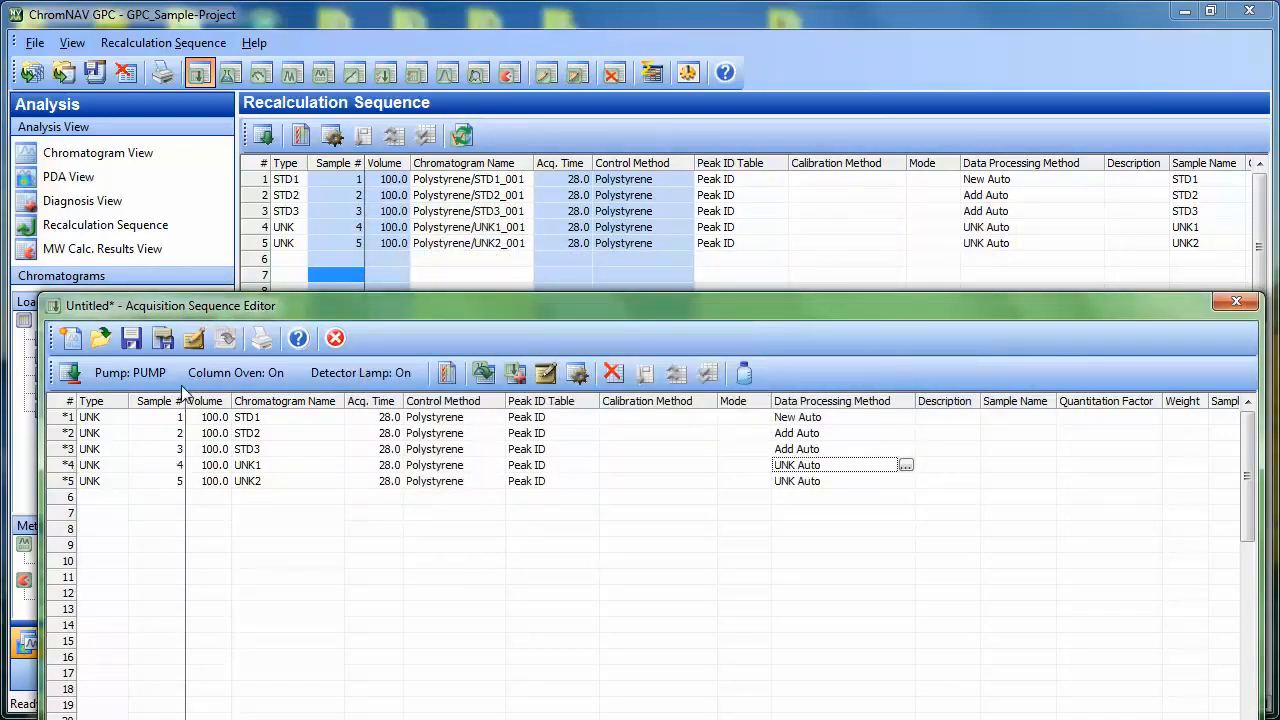
# Save the acquisition sequence under the name Complete Automation of MW
pyautogui.click(161, 338)
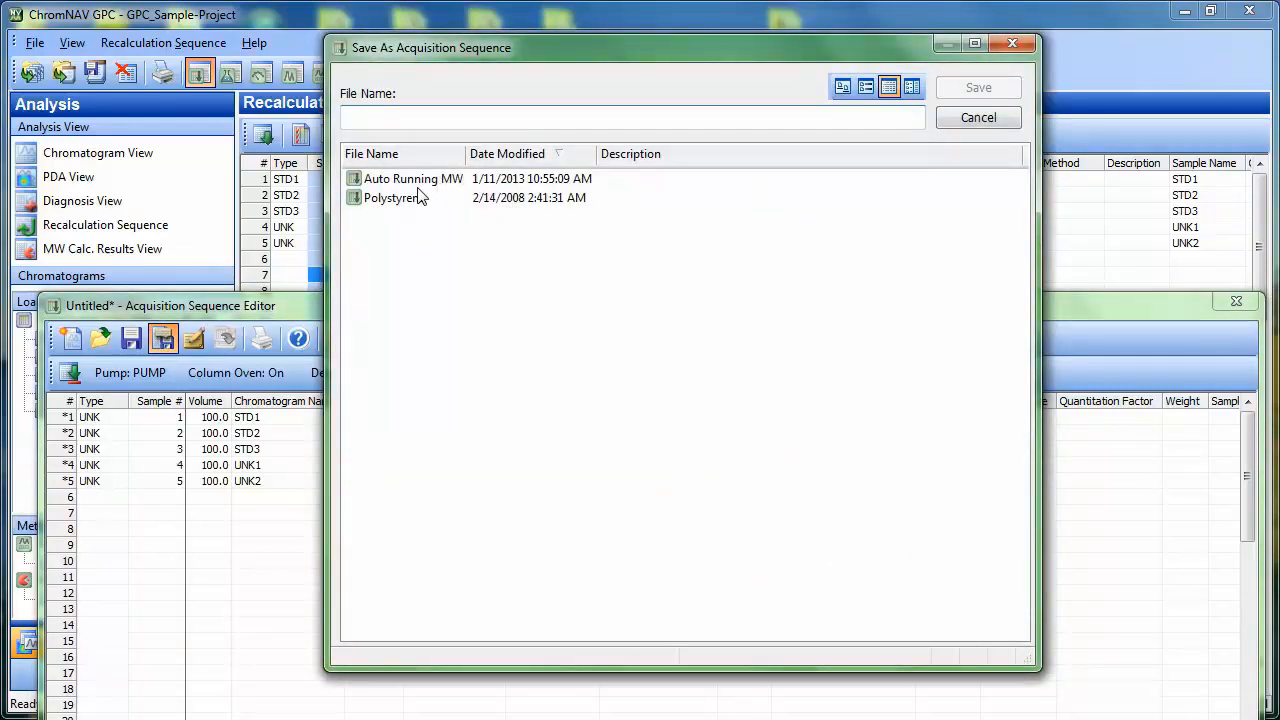
pyautogui.write('Complete Automation')
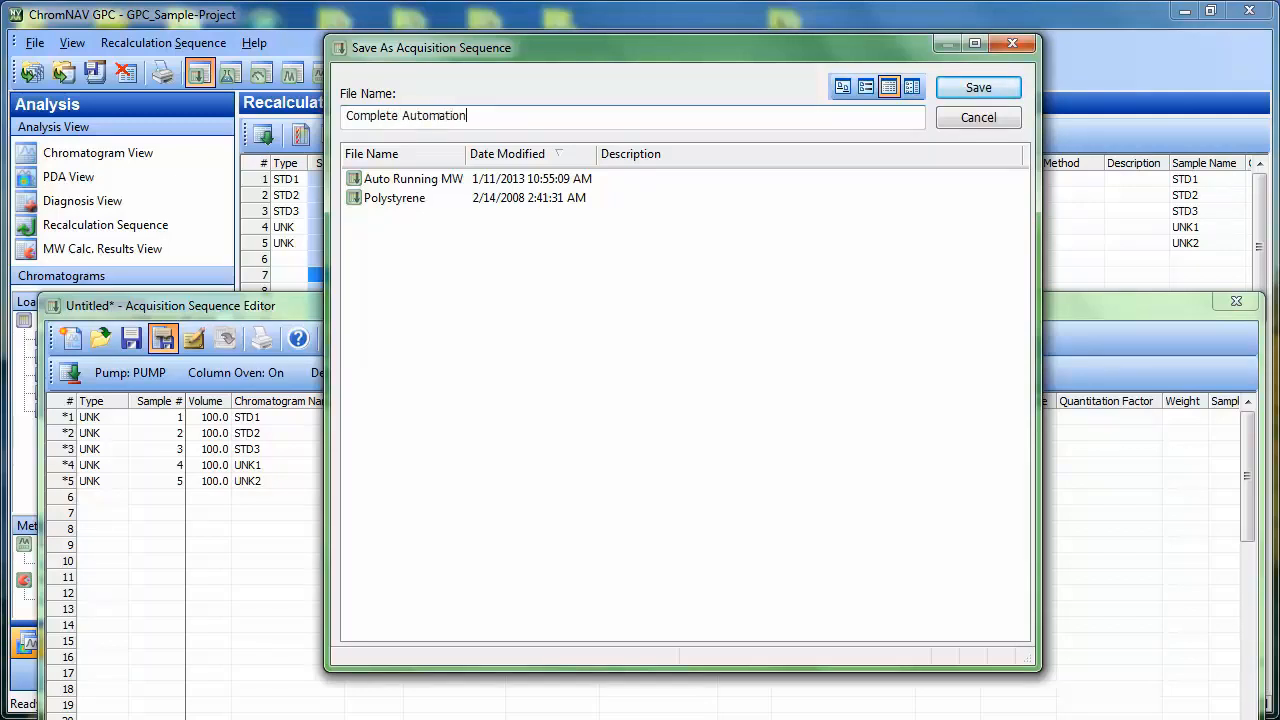
pyautogui.write(' of MW')
pyautogui.press('Return')
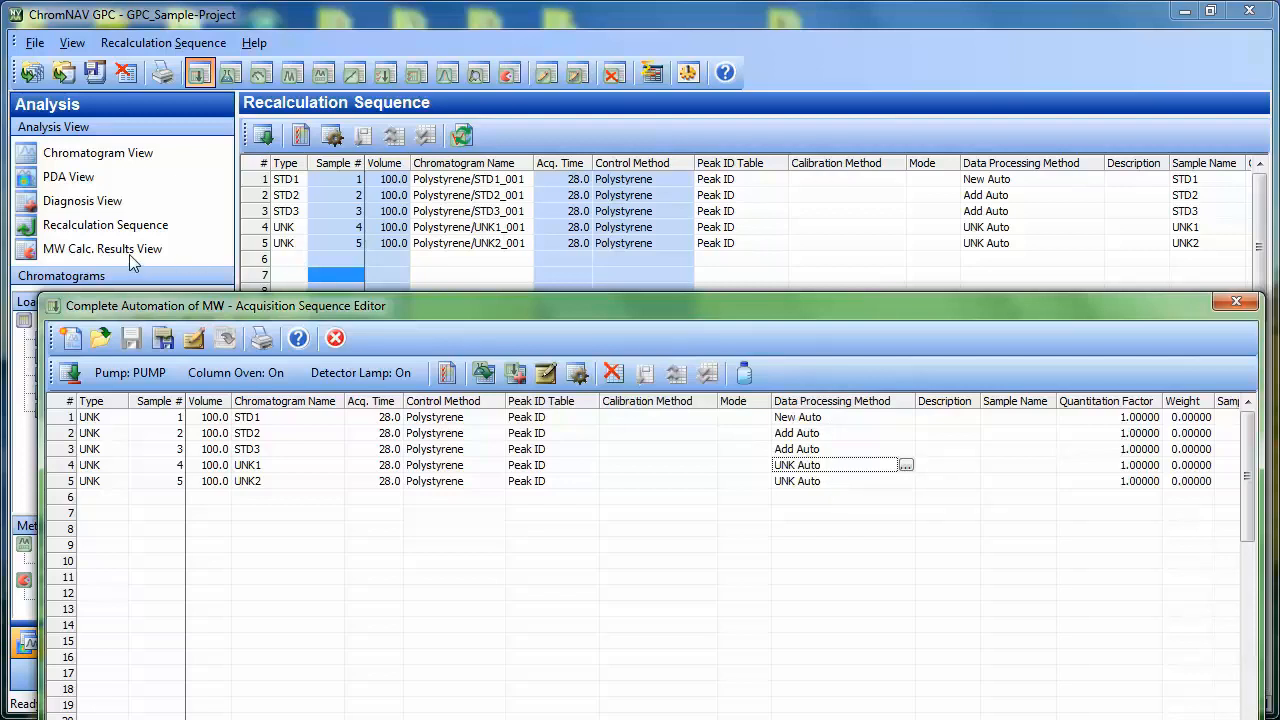
# Close the acquisition sequence editor and display the MW calculation results for the UNK1_001 chromatogram
pyautogui.click(1235, 302)
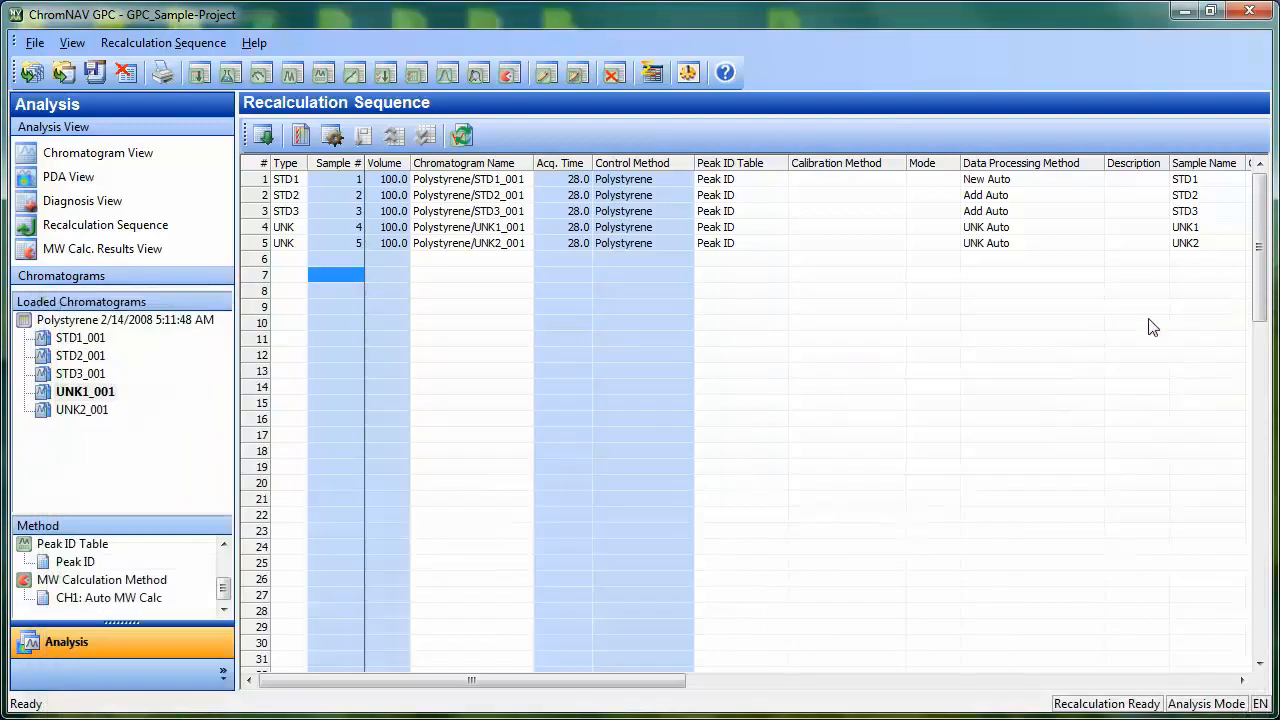
pyautogui.click(113, 252)
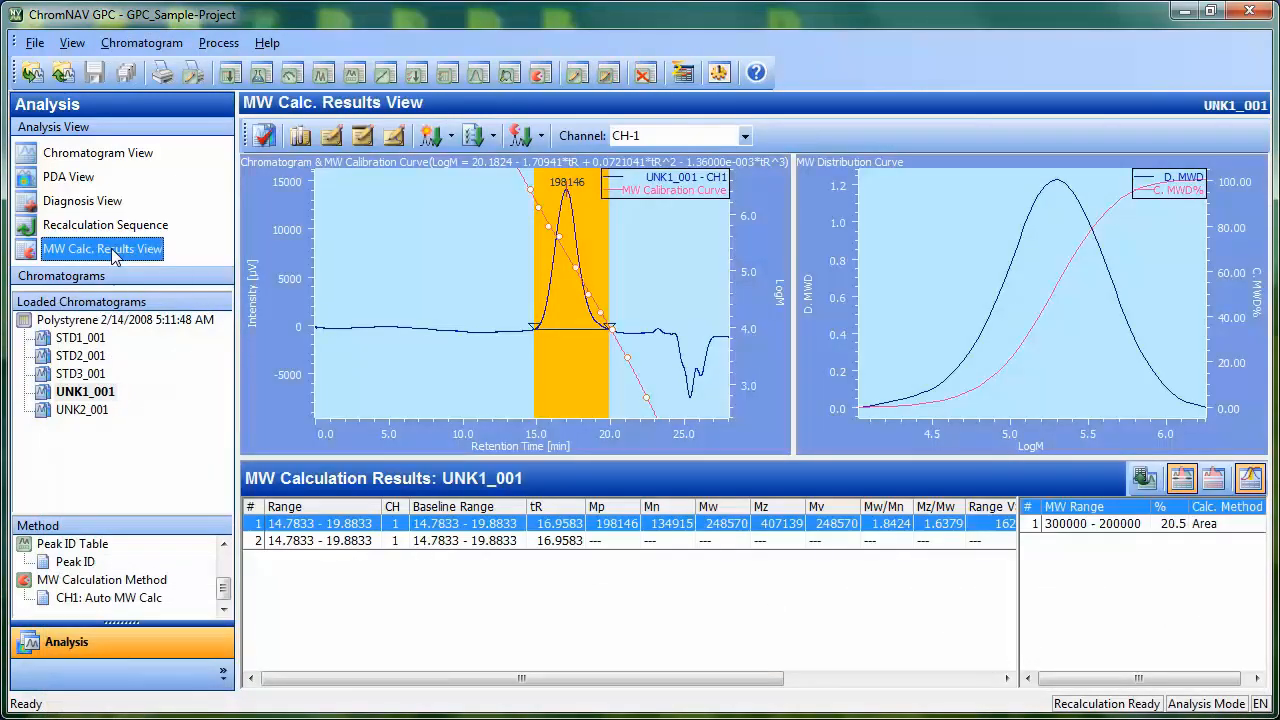